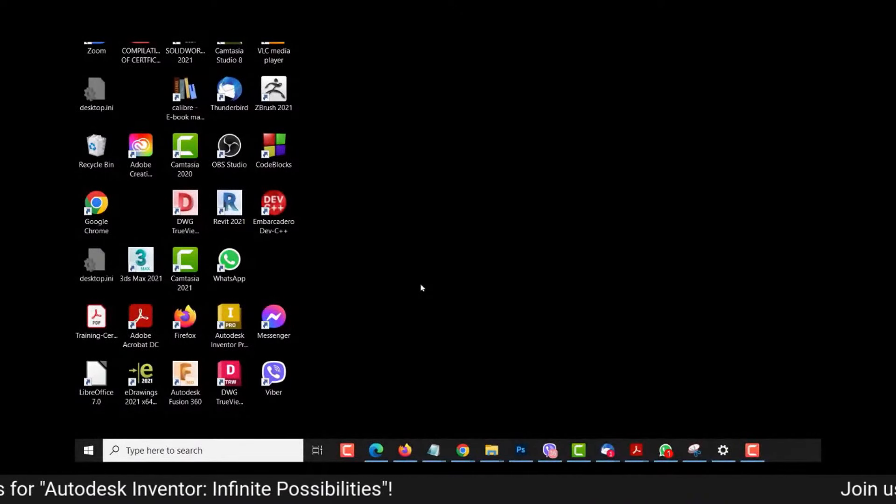
# Search the computer for "inventor 2023" and launch Autodesk Inventor Professional 2023
pyautogui.press('super')
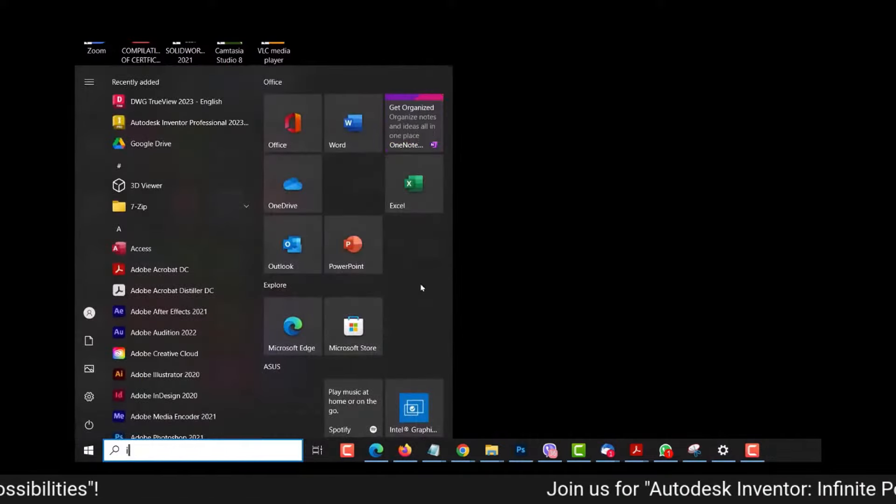
pyautogui.write('inventor')
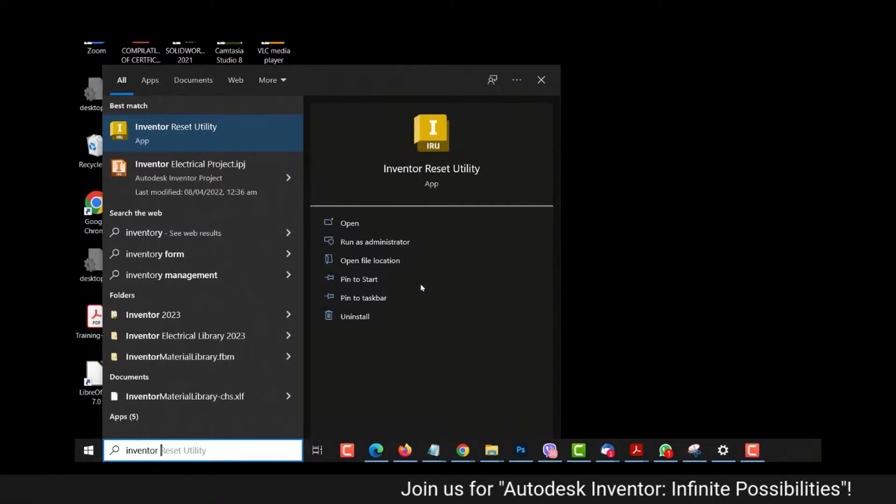
pyautogui.write(' 2023')
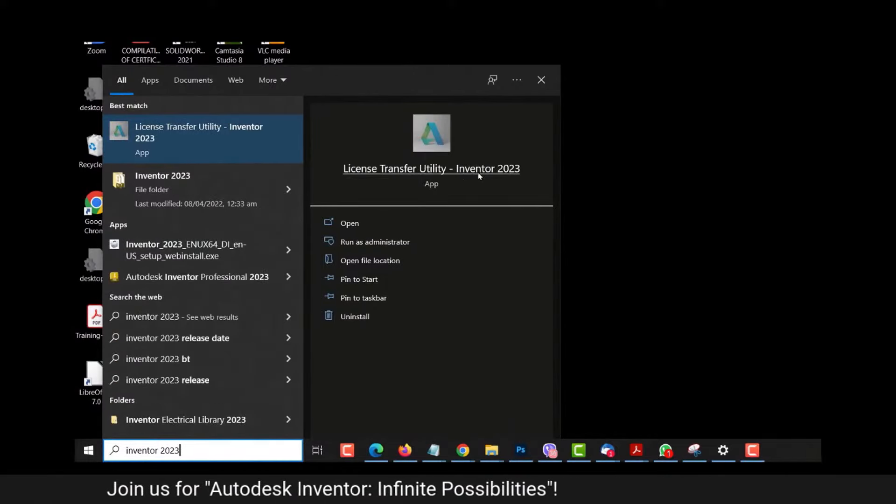
pyautogui.click(211, 285)
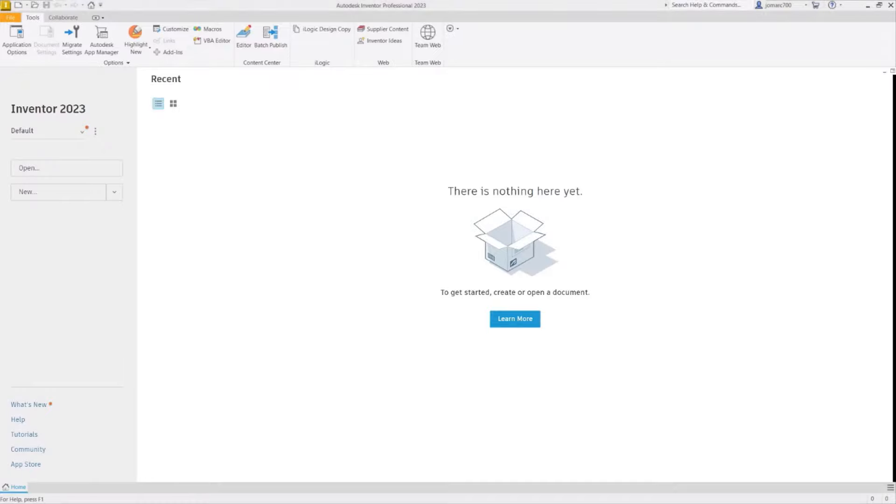
# Switch to File Explorer, create a folder named UPGearsPinions inside 20220409-Inventor and open it
pyautogui.moveTo(298, 503); pyautogui.dragTo(400, 64)
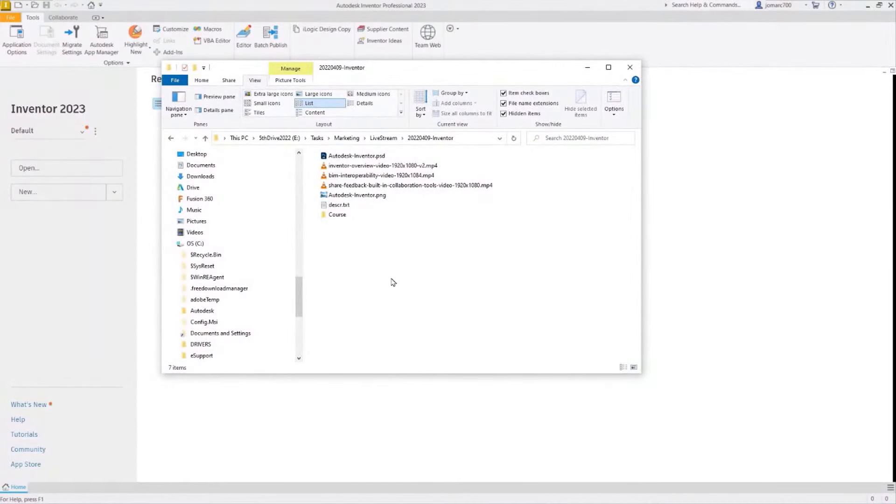
pyautogui.hotkey('ctrl', 'shift', 'n')
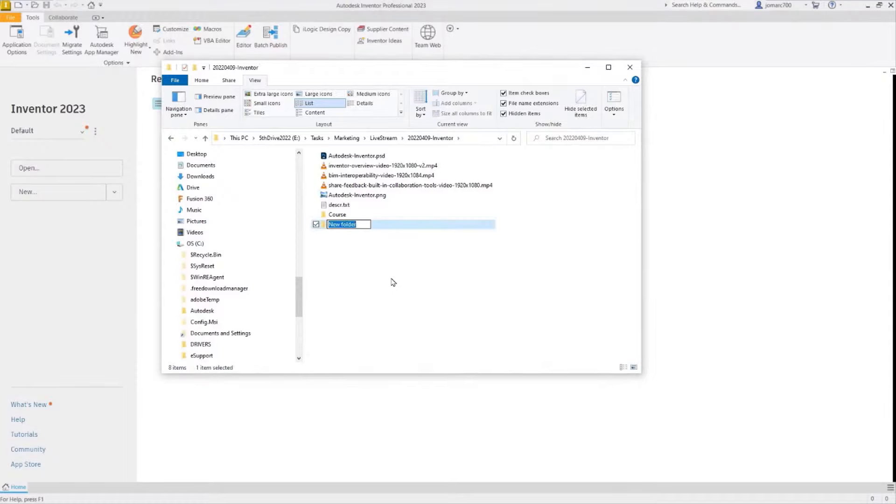
pyautogui.write('UPGearsPinions')
pyautogui.press('Return')
pyautogui.press('Return')
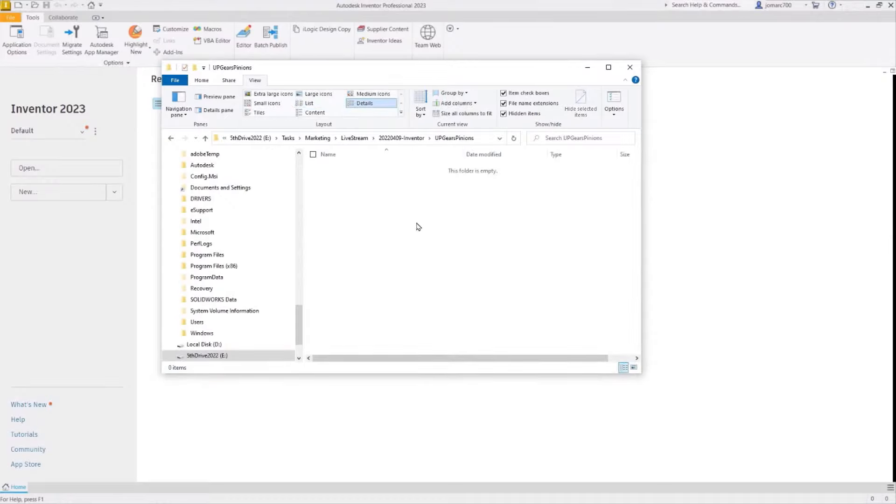
# Copy the full path of the UPGearsPinions folder and return to Inventor
pyautogui.click(485, 142)
pyautogui.hotkey('ctrl', 'c')
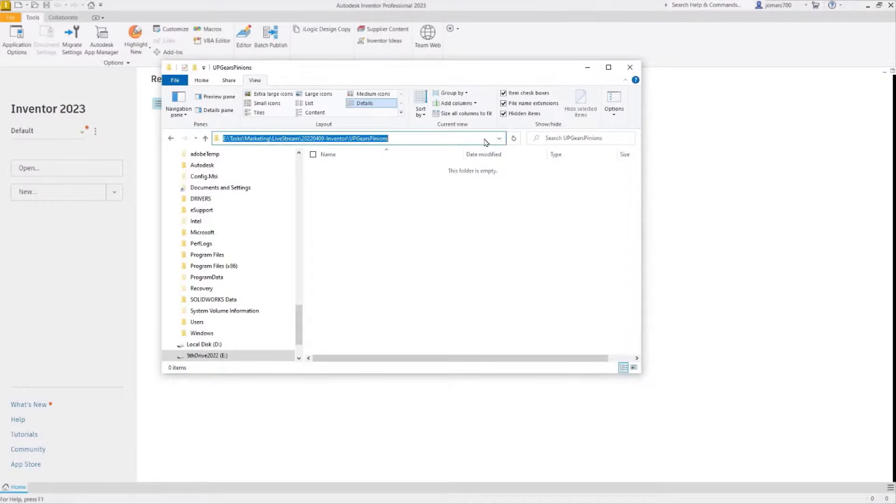
pyautogui.click(515, 47)
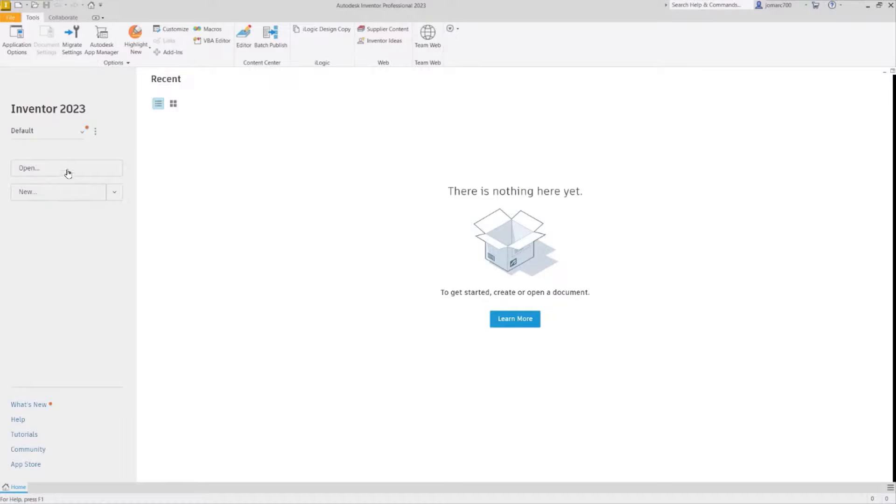
# Start a new single-user project and set its workspace folder to E:\Tasks\Marketing\LiveStream\20220409-Inventor\UPGearsPinions
pyautogui.click(95, 133)
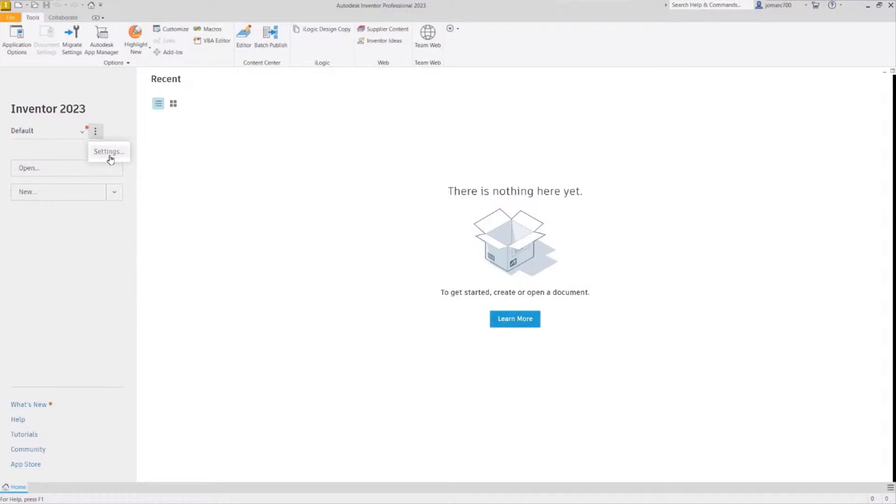
pyautogui.click(109, 152)
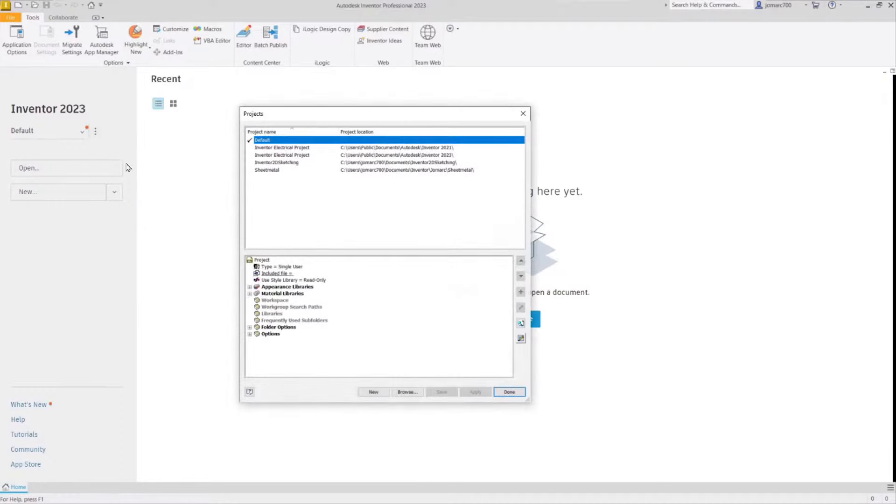
pyautogui.click(374, 393)
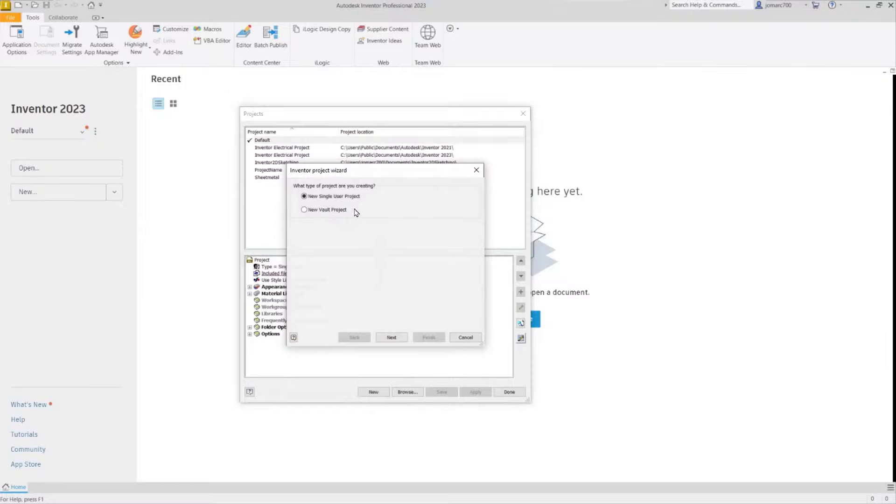
pyautogui.click(391, 338)
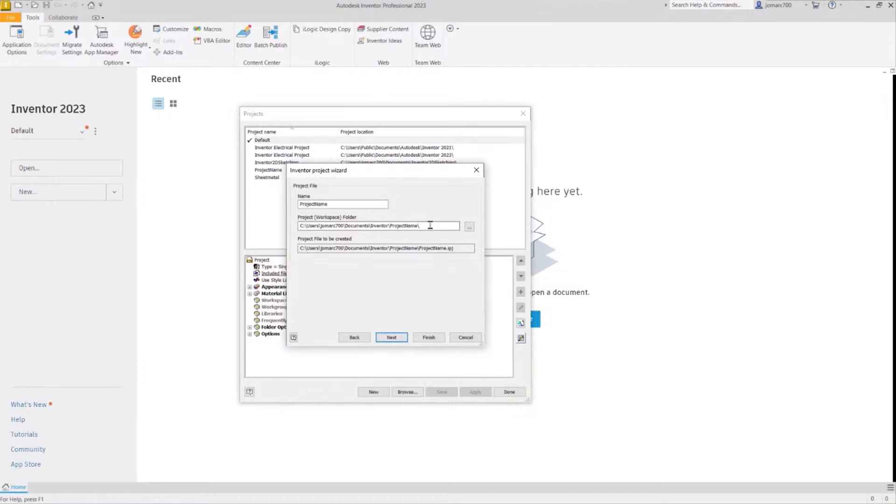
pyautogui.moveTo(431, 226); pyautogui.dragTo(290, 225)
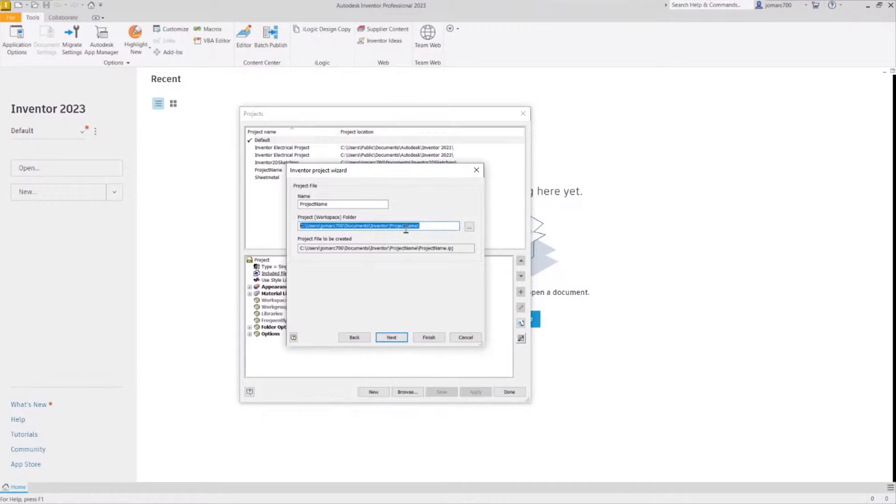
pyautogui.hotkey('ctrl', 'v')
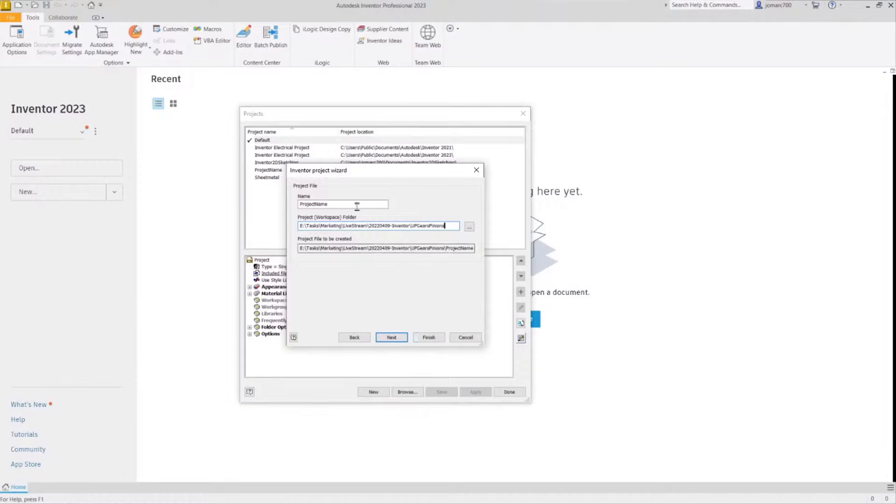
# Name the project UPGearsPinions, finish creating it and close the project settings
pyautogui.moveTo(350, 206); pyautogui.dragTo(265, 204)
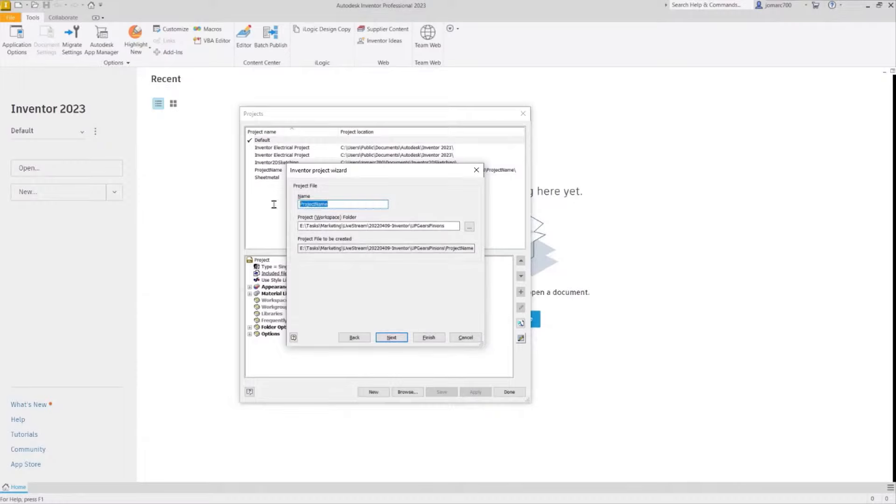
pyautogui.write('UPGearsPion')
pyautogui.press('BackSpace')
pyautogui.press('BackSpace')
pyautogui.write('nion')
pyautogui.click(429, 337)
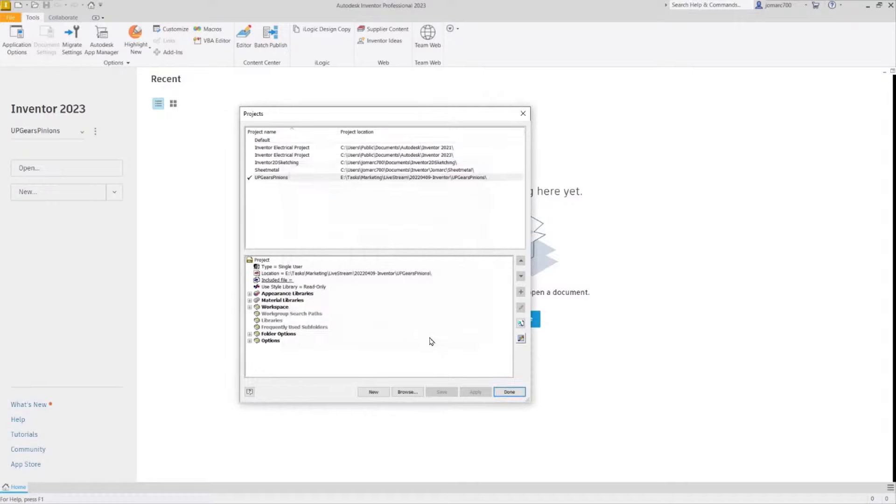
pyautogui.click(509, 392)
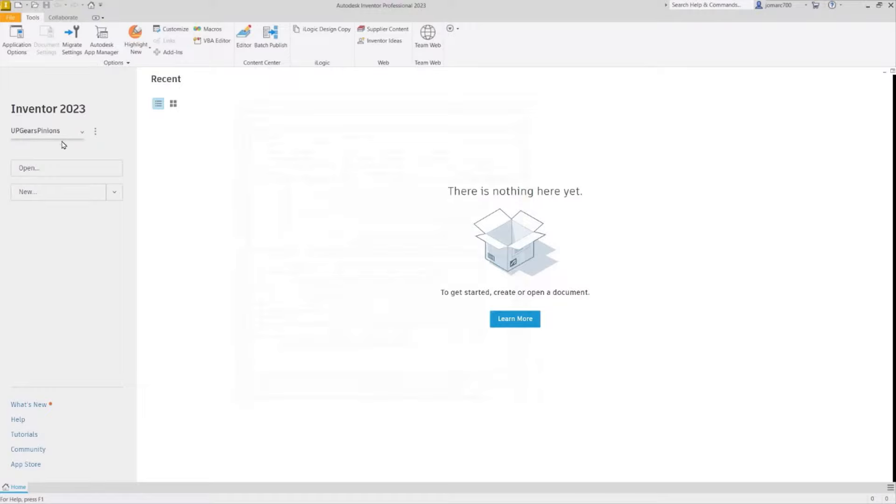
# Create a new part file from the Metric template Standard (mm).ipt
pyautogui.click(65, 196)
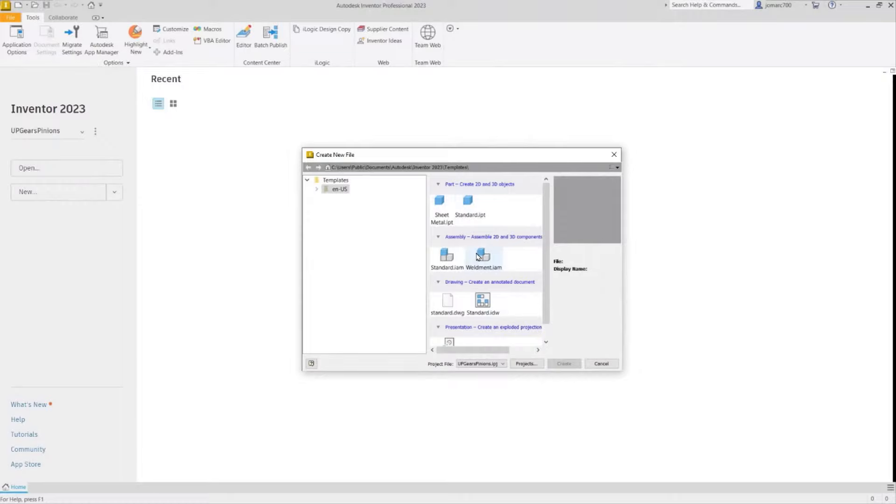
pyautogui.scroll(-1, 484, 304)
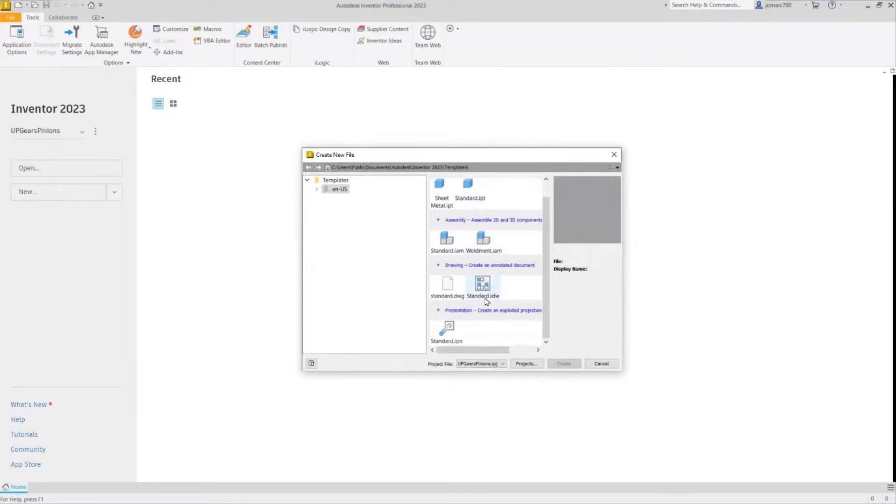
pyautogui.scroll(1, 487, 301)
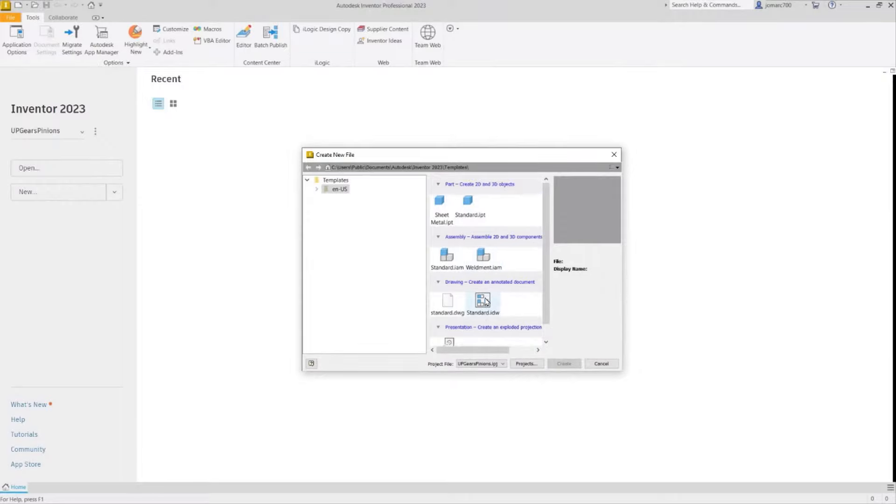
pyautogui.click(469, 211)
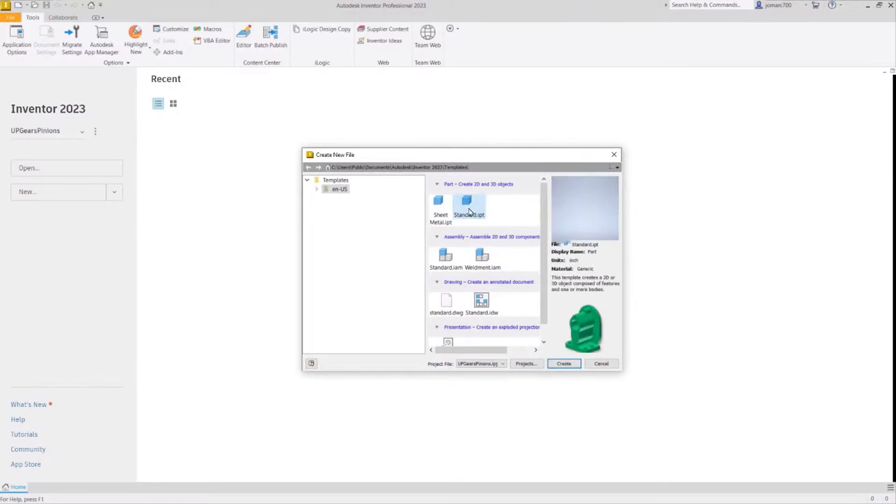
pyautogui.click(316, 190)
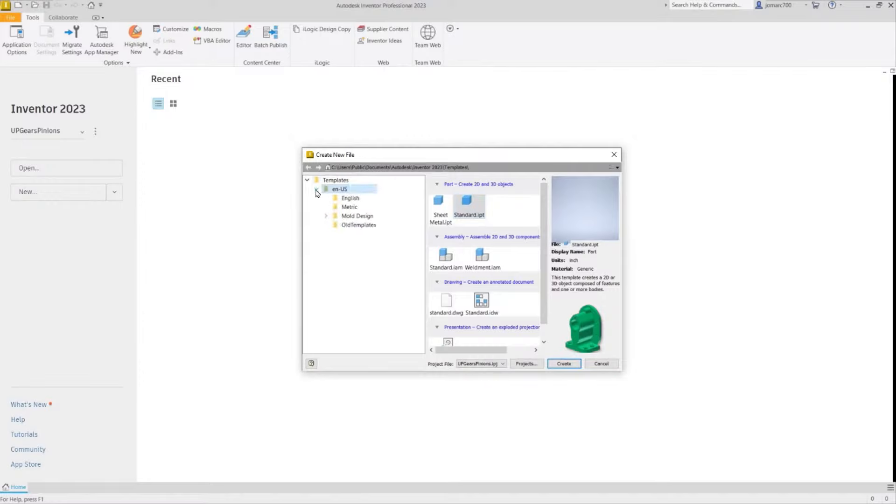
pyautogui.click(349, 208)
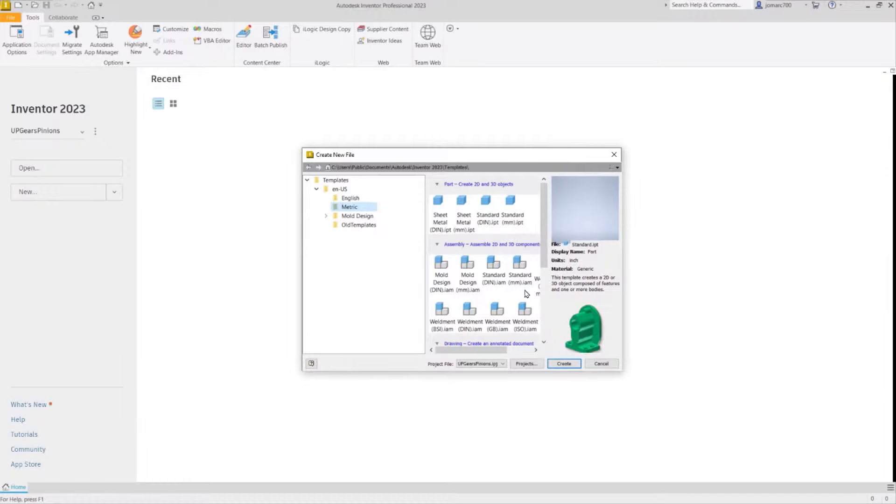
pyautogui.scroll(-3, 522, 293)
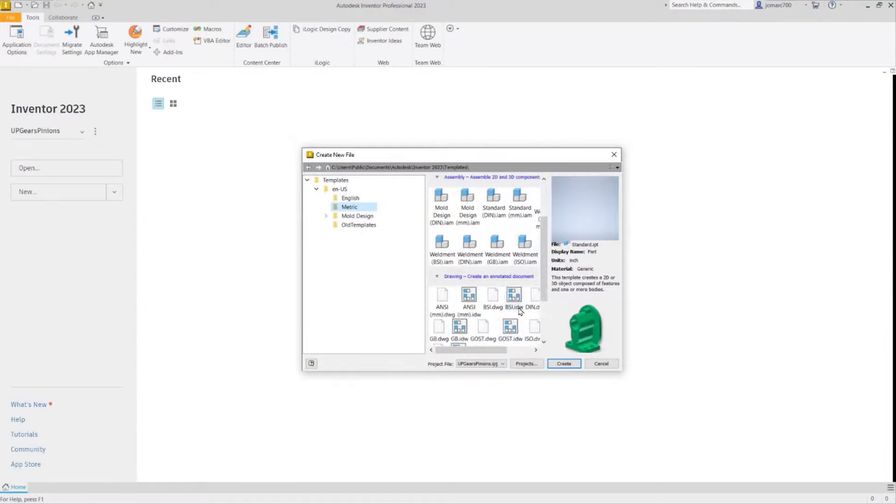
pyautogui.scroll(-1, 524, 287)
pyautogui.scroll(-2, 519, 293)
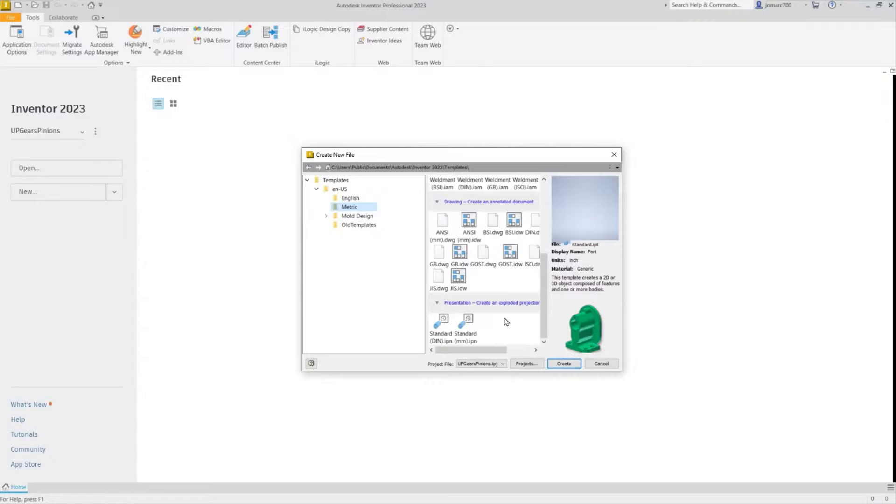
pyautogui.scroll(6, 506, 321)
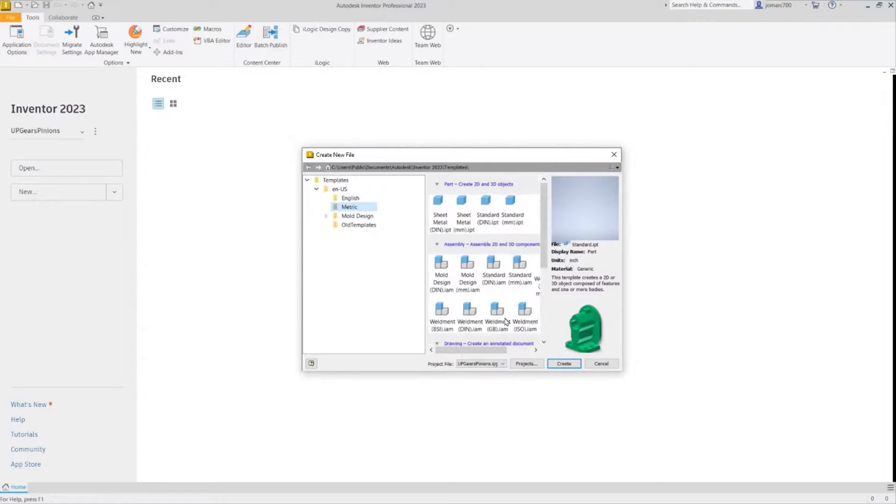
pyautogui.click(513, 218)
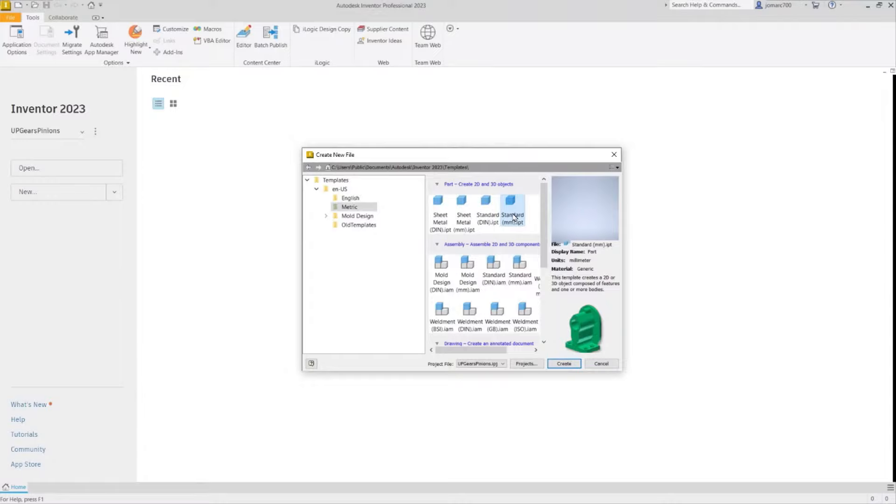
pyautogui.click(564, 368)
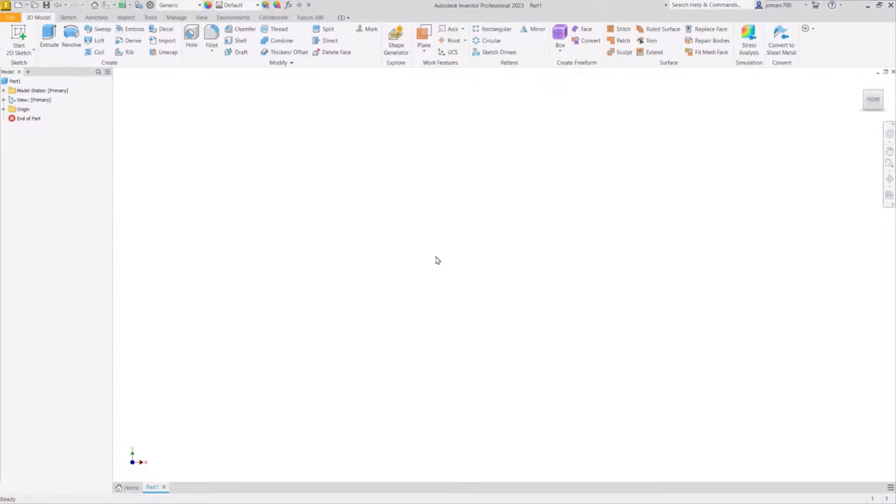
# Start a 2D sketch on the horizontal XZ origin plane, with no drawing command left active
pyautogui.press('s')
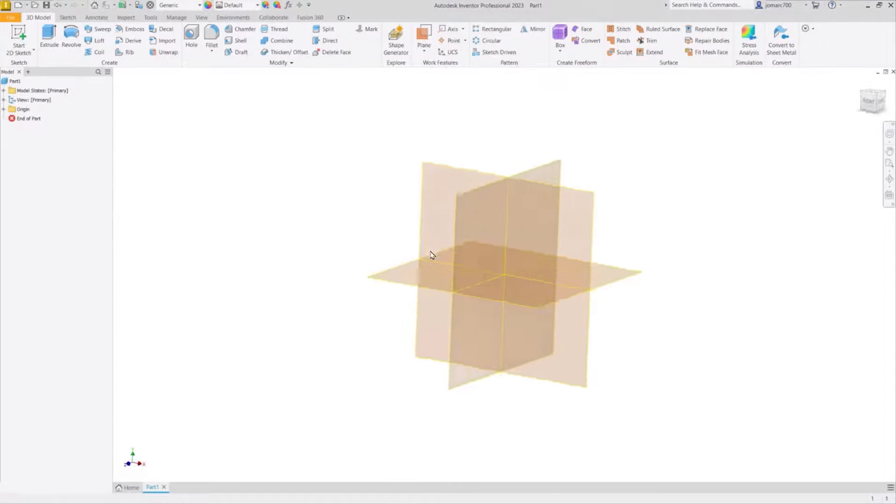
pyautogui.click(604, 298)
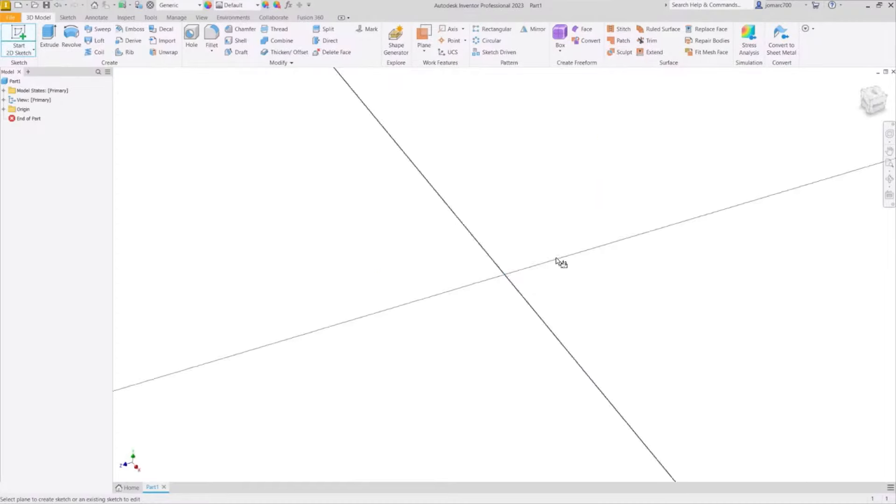
pyautogui.press('c')
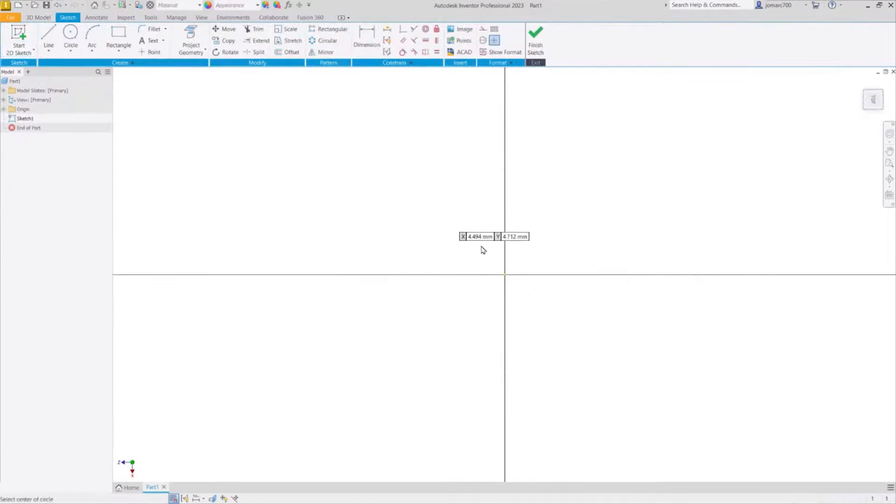
pyautogui.press('Escape')
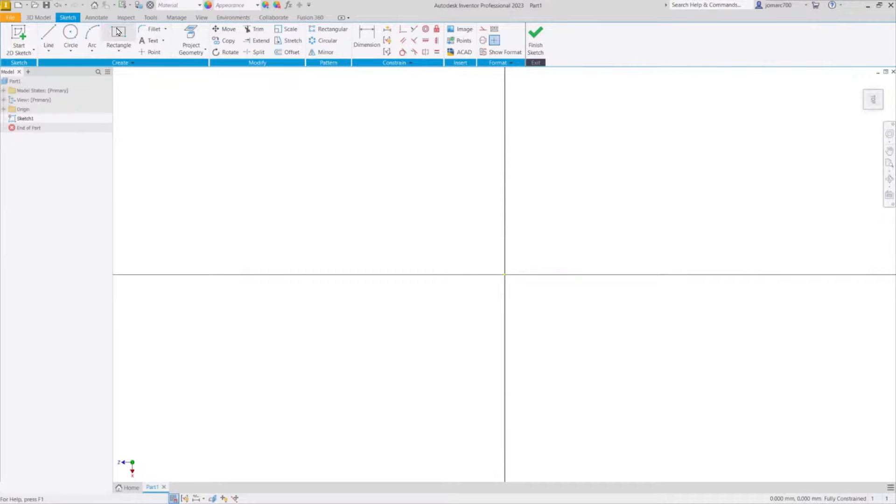
# Sketch a two-point rectangle that encloses the sketch origin
pyautogui.click(121, 34)
pyautogui.click(456, 227)
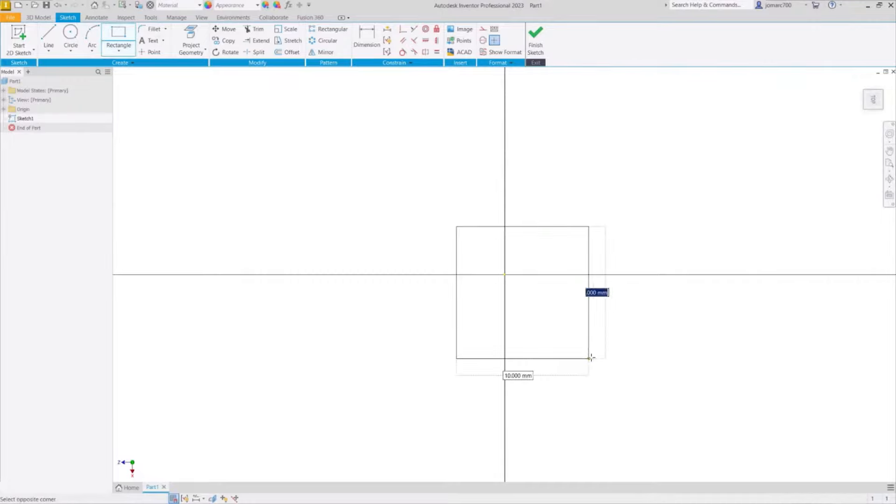
pyautogui.click(601, 335)
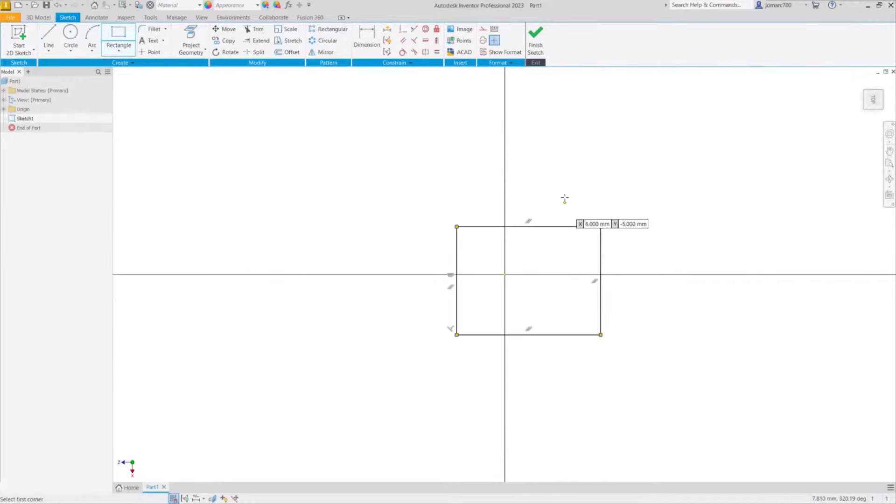
# Finish the sketch and extrude the rectangle upward into a solid block
pyautogui.click(535, 43)
pyautogui.press('e')
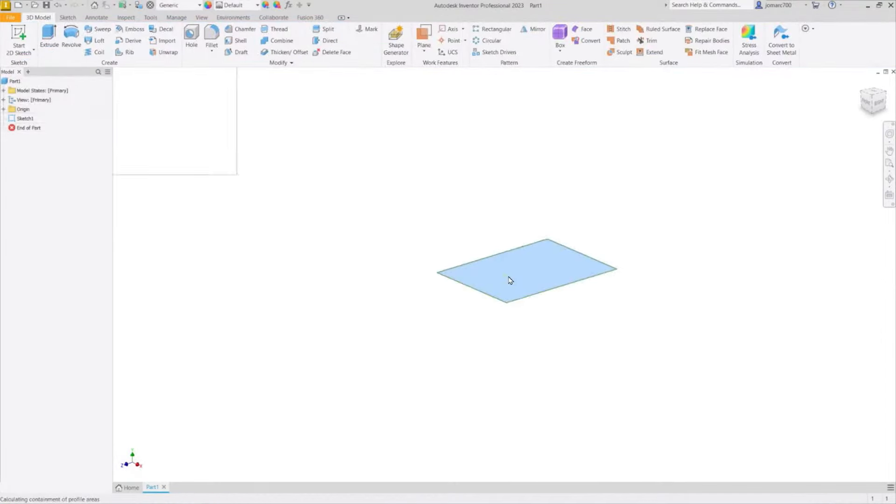
pyautogui.rightClick(311, 189)
pyautogui.click(349, 186)
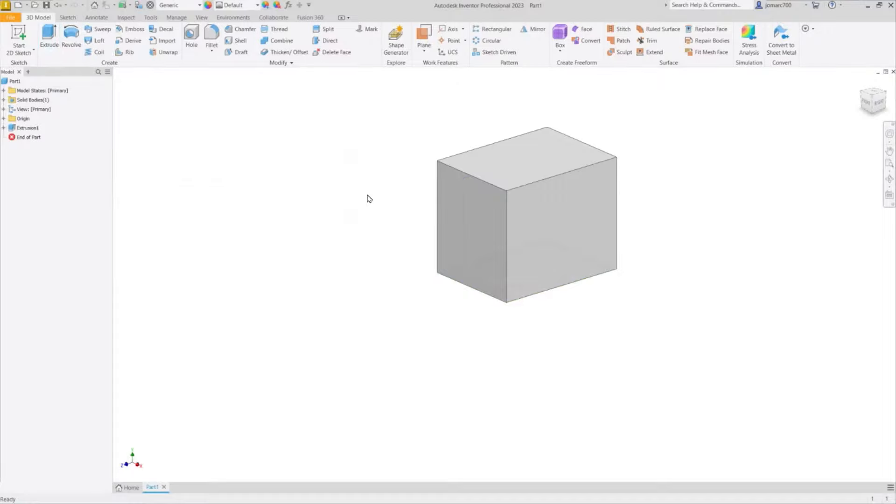
# Orbit the block away from its home view and examine it at closer and farther zoom levels
pyautogui.press('F6')
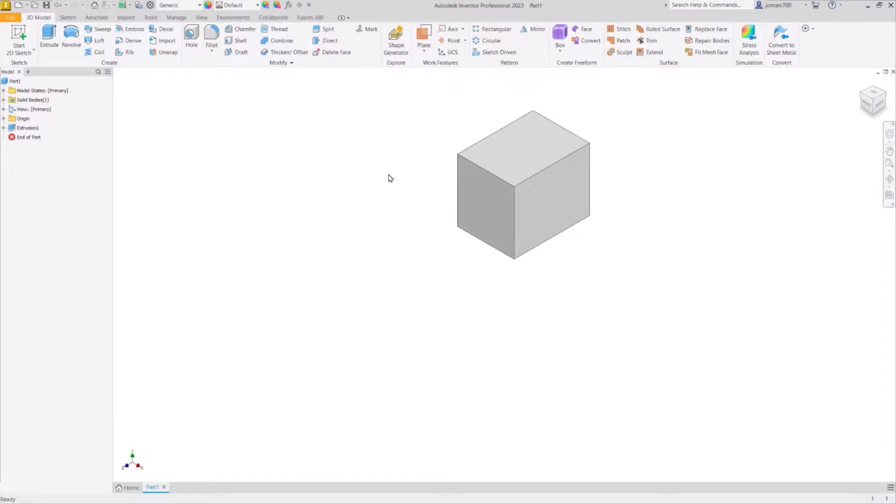
pyautogui.moveTo(390, 178)
pyautogui.keyDown('shift'); pyautogui.mouseDown(button='middle')
pyautogui.moveTo(406, 152)
pyautogui.moveTo(464, 134)
pyautogui.moveTo(624, 156)
pyautogui.moveTo(639, 192)
pyautogui.moveTo(616, 281)
pyautogui.moveTo(584, 312)
pyautogui.moveTo(486, 335)
pyautogui.moveTo(411, 326)
pyautogui.moveTo(351, 278)
pyautogui.moveTo(354, 226)
pyautogui.moveTo(396, 188)
pyautogui.moveTo(430, 190)
pyautogui.moveTo(474, 218)
pyautogui.moveTo(486, 238)
pyautogui.moveTo(488, 280)
pyautogui.moveTo(435, 322)
pyautogui.moveTo(335, 318)
pyautogui.moveTo(292, 274)
pyautogui.moveTo(336, 169)
pyautogui.moveTo(514, 122)
pyautogui.moveTo(568, 142)
pyautogui.moveTo(555, 259)
pyautogui.moveTo(496, 301)
pyautogui.moveTo(394, 290)
pyautogui.moveTo(312, 206)
pyautogui.moveTo(348, 168)
pyautogui.moveTo(387, 153)
pyautogui.moveTo(401, 212)
pyautogui.moveTo(393, 234)
pyautogui.mouseUp(button='middle'); pyautogui.keyUp('shift')
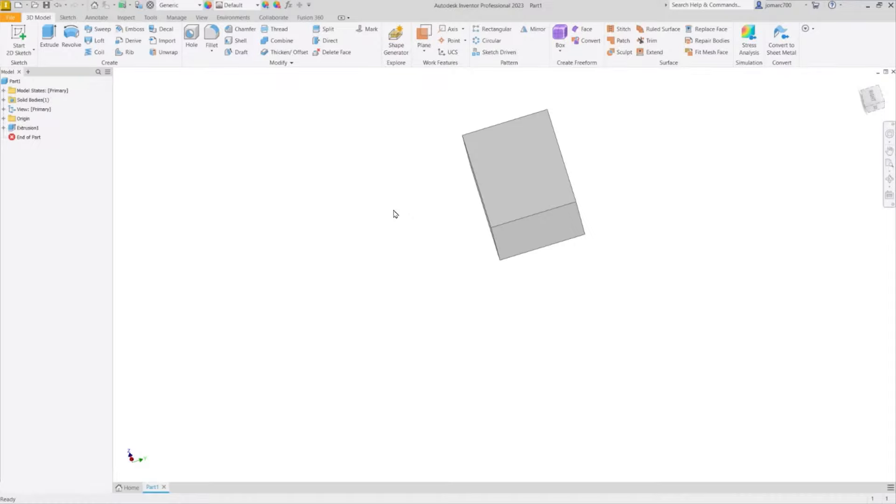
pyautogui.scroll(10, 395, 214)
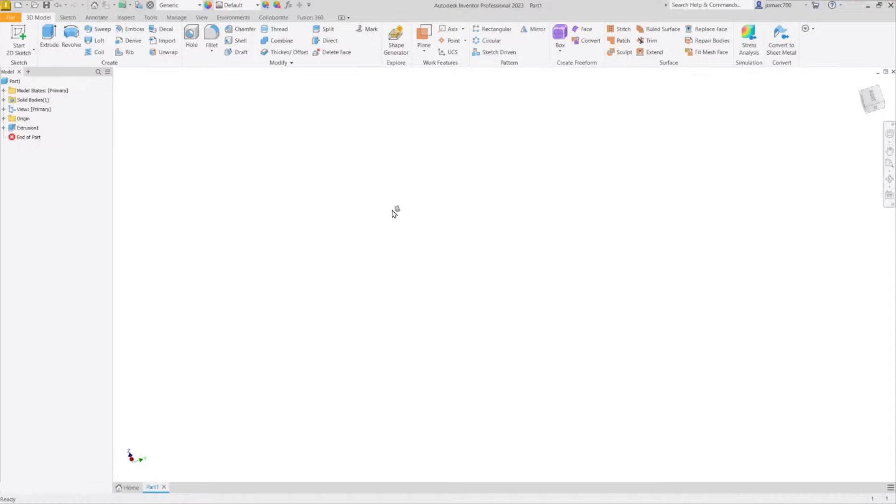
pyautogui.scroll(3, 394, 213)
pyautogui.scroll(6, 469, 267)
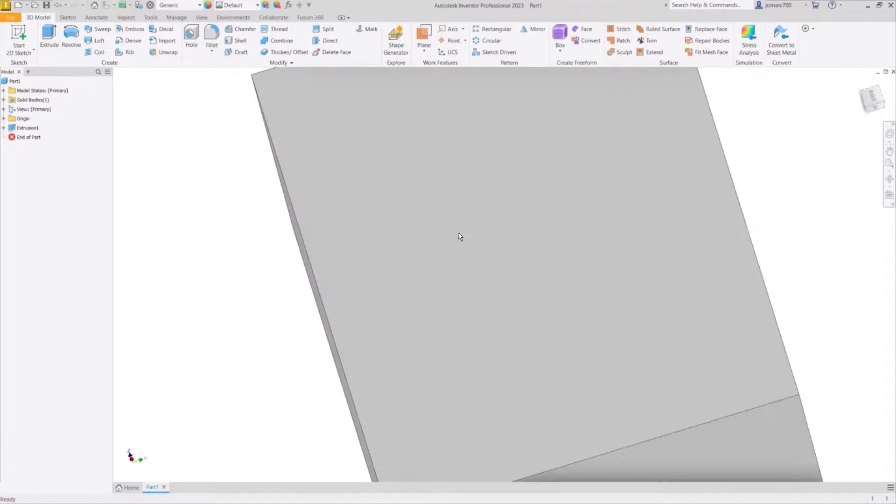
pyautogui.scroll(-2, 459, 236)
pyautogui.scroll(-4, 459, 237)
pyautogui.scroll(4, 459, 236)
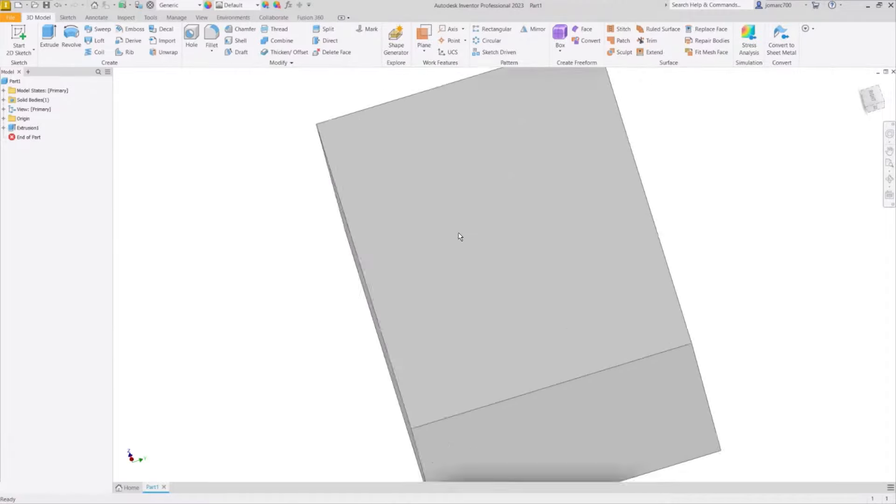
pyautogui.scroll(-8, 459, 236)
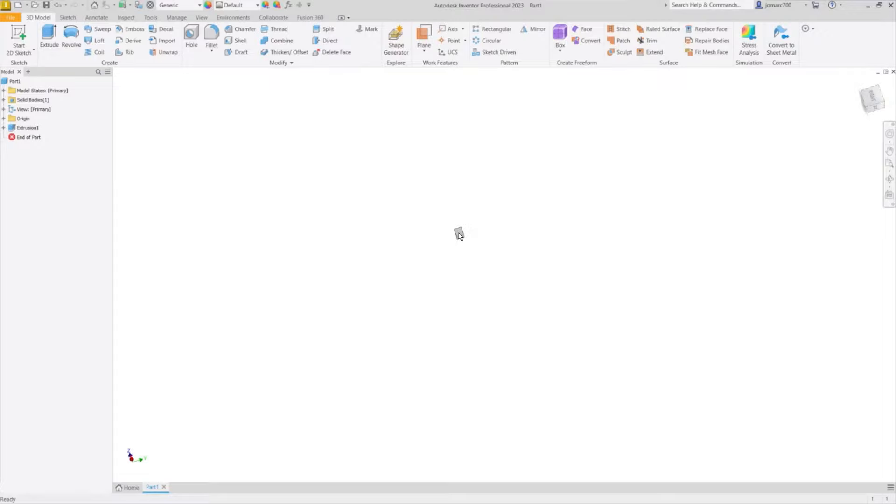
# Enlarge the block again and pan the view until the whole block is in sight
pyautogui.moveTo(459, 235)
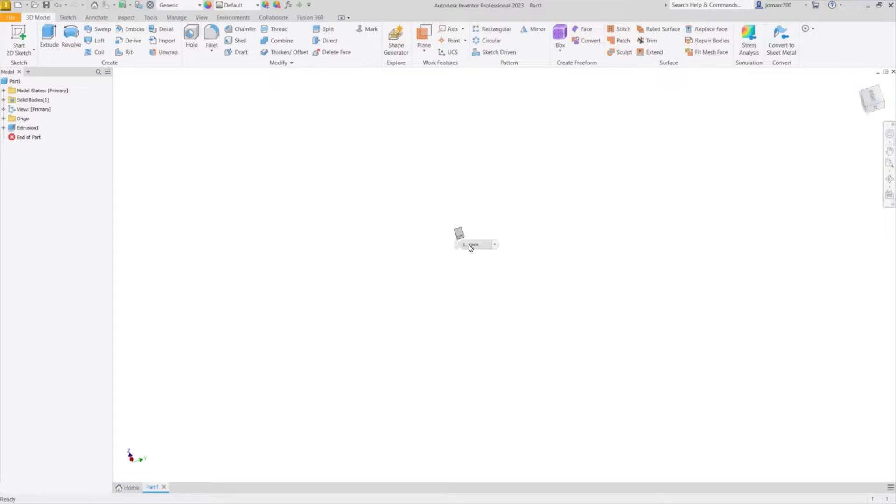
pyautogui.scroll(4, 467, 257)
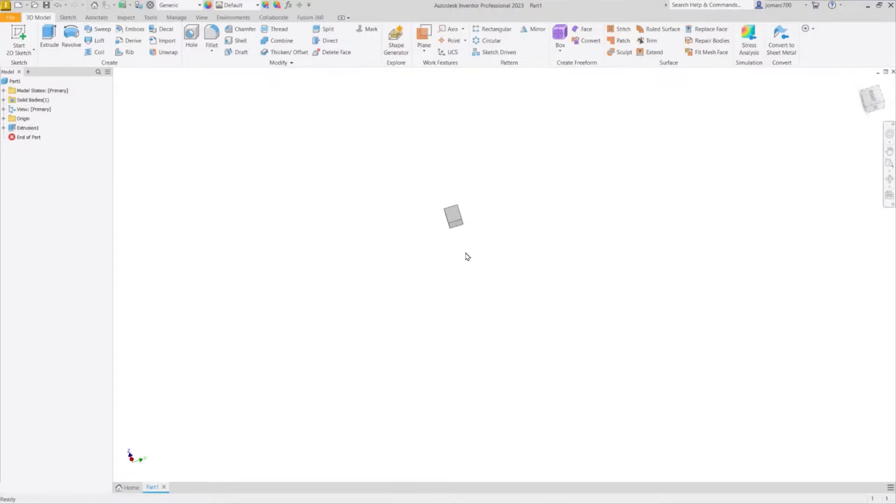
pyautogui.scroll(3, 467, 257)
pyautogui.moveTo(468, 247); pyautogui.dragTo(478, 326, button='middle')
pyautogui.scroll(5, 476, 288)
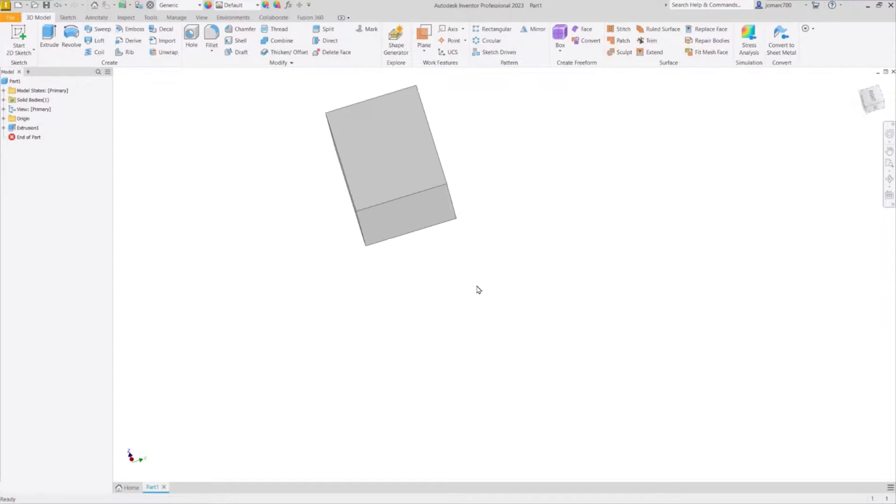
pyautogui.moveTo(463, 270); pyautogui.dragTo(565, 390, button='middle')
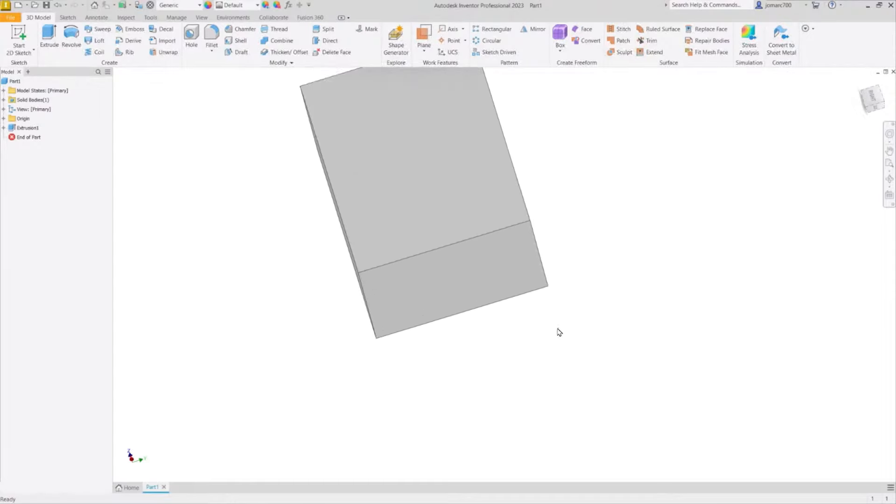
pyautogui.moveTo(558, 331); pyautogui.dragTo(568, 374, button='middle')
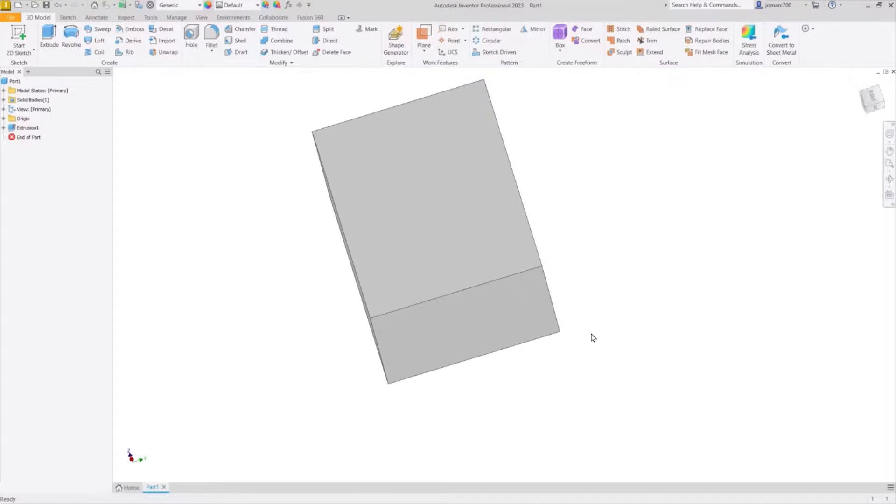
# Shrink the block slightly with the Zoom tool and pan it around the view
pyautogui.press('F3')
pyautogui.moveTo(592, 334)
pyautogui.mouseDown()
pyautogui.moveTo(592, 393)
pyautogui.moveTo(586, 308)
pyautogui.moveTo(588, 346)
pyautogui.moveTo(587, 320)
pyautogui.moveTo(588, 329)
pyautogui.mouseUp()
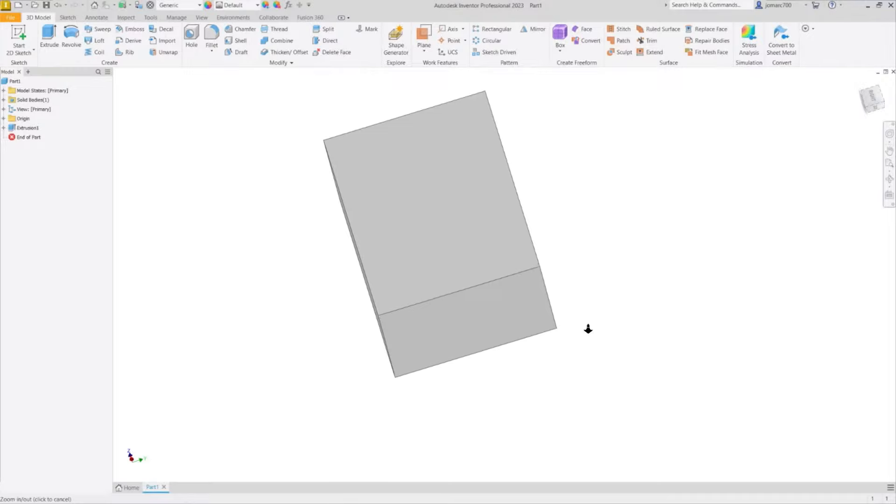
pyautogui.press('Escape')
pyautogui.moveTo(574, 227); pyautogui.dragTo(552, 292, button='middle')
pyautogui.moveTo(234, 241); pyautogui.dragTo(430, 216, button='middle')
pyautogui.moveTo(472, 252); pyautogui.dragTo(339, 271, button='middle')
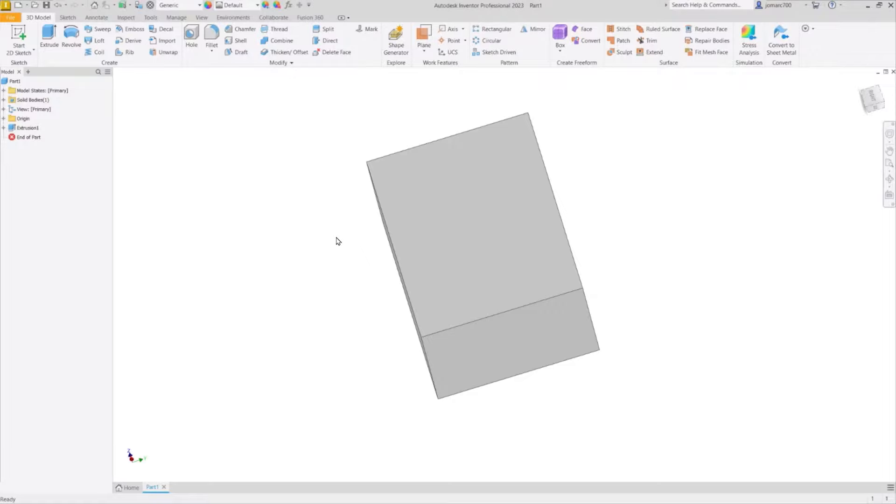
# Zoom and pan until the block is out of sight, and fit the whole model back into the view
pyautogui.scroll(3, 339, 241)
pyautogui.scroll(10, 338, 241)
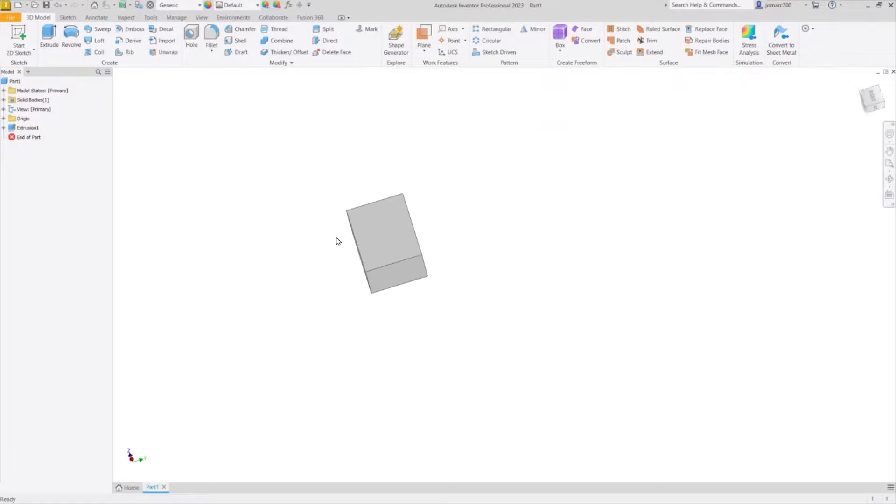
pyautogui.moveTo(337, 238); pyautogui.dragTo(430, 260, button='middle')
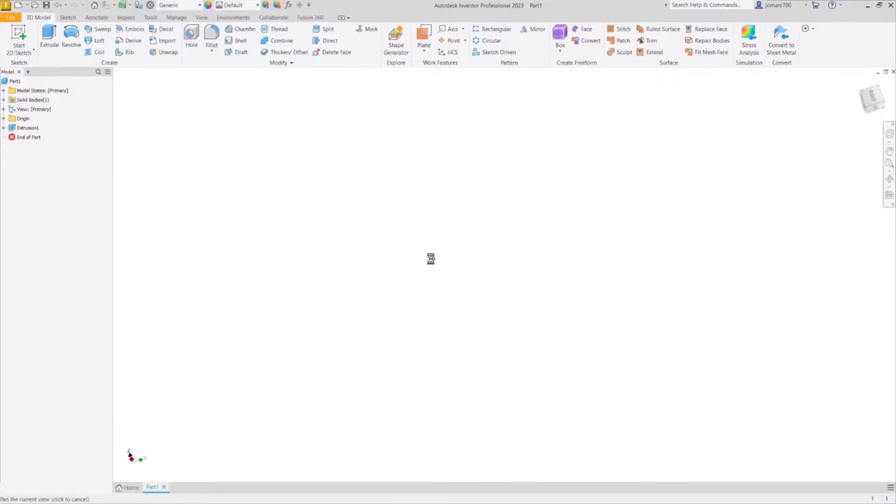
pyautogui.scroll(3, 399, 261)
pyautogui.moveTo(366, 254); pyautogui.dragTo(436, 259, button='middle')
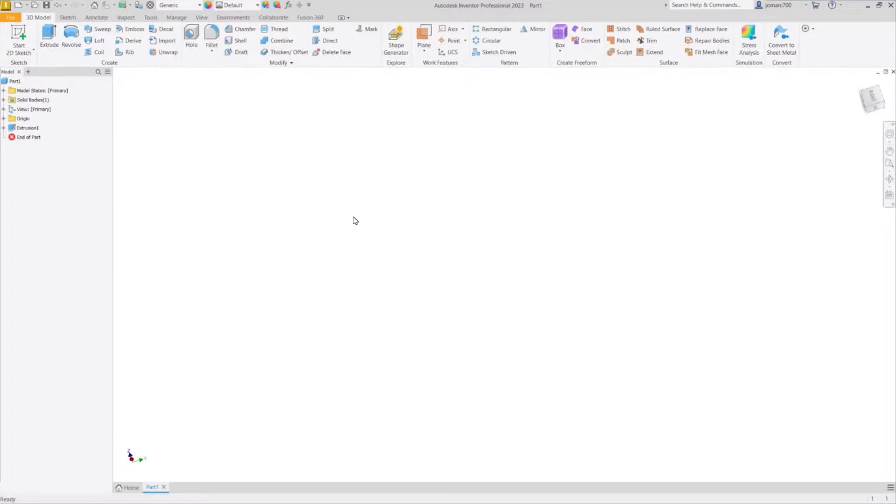
pyautogui.middleClick(354, 217)
pyautogui.middleClick(353, 217)
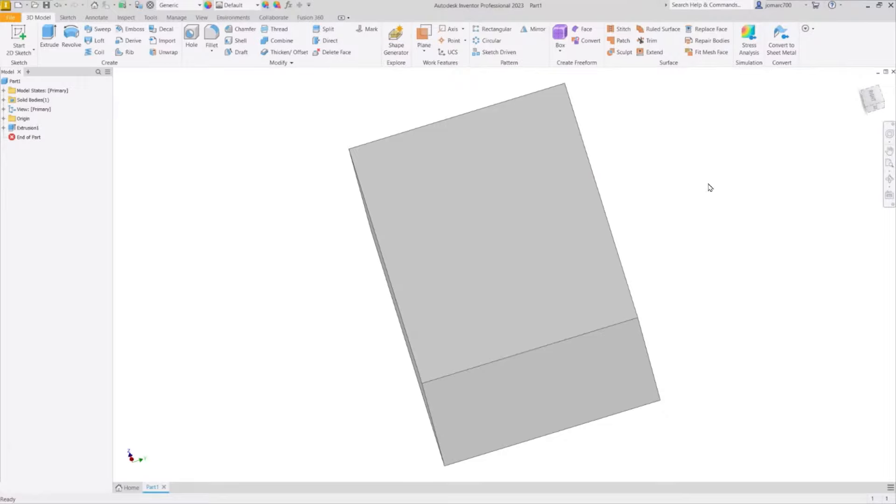
# Inspect the block in the home, top, top-front edge, isometric corner and front views
pyautogui.click(862, 86)
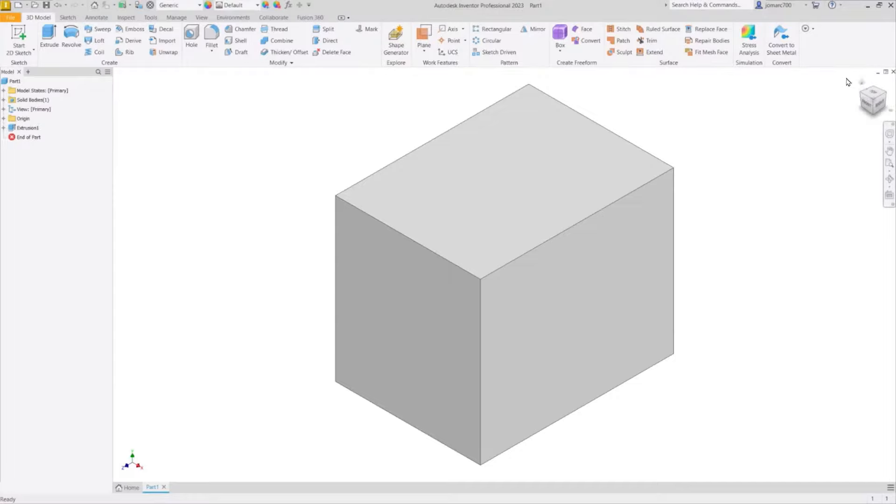
pyautogui.click(874, 96)
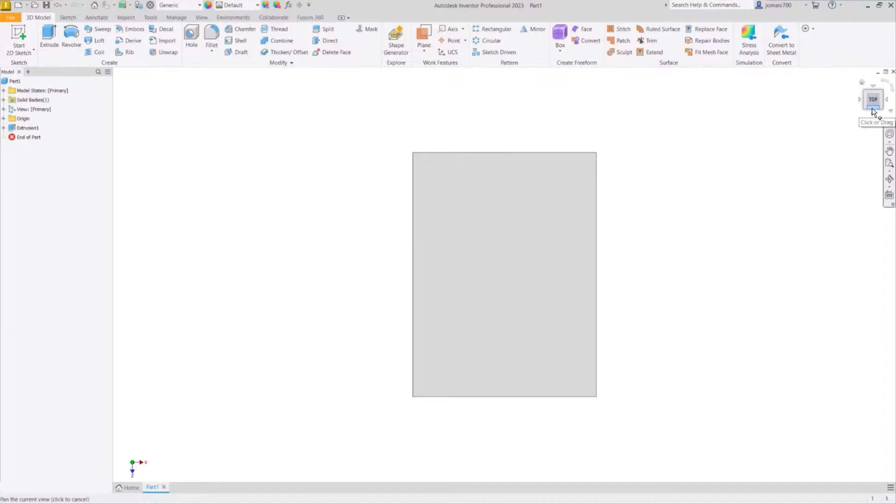
pyautogui.click(872, 112)
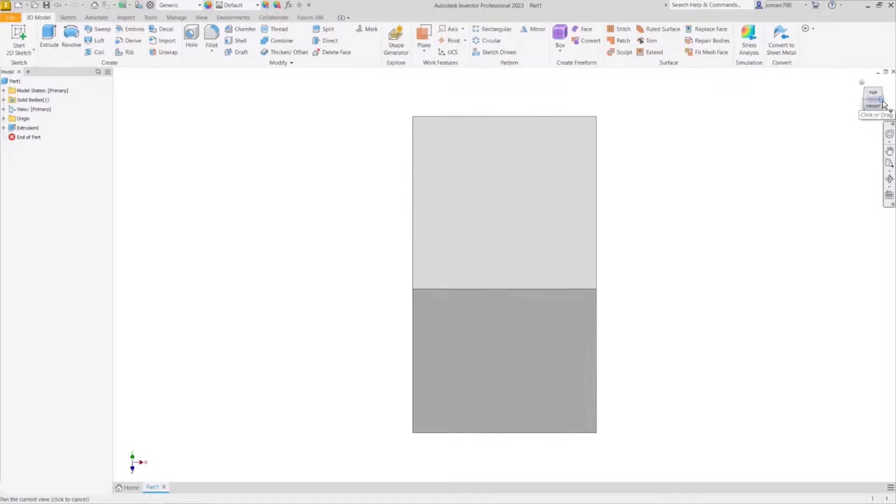
pyautogui.click(881, 100)
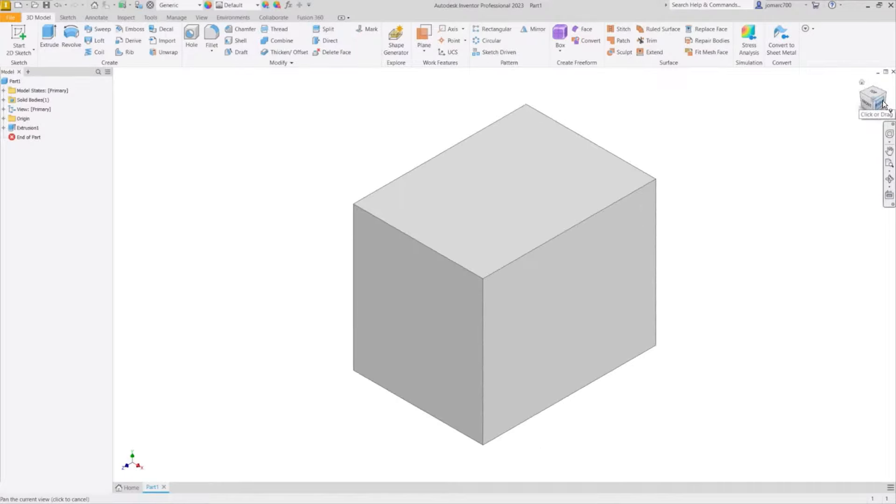
pyautogui.click(866, 105)
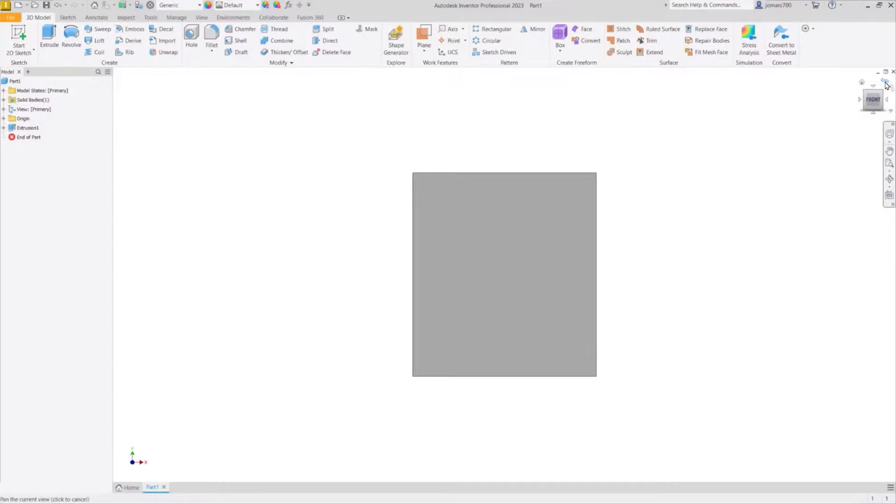
# Roll the front view of the block in quarter turns one way and back until it is upright
pyautogui.click(885, 84)
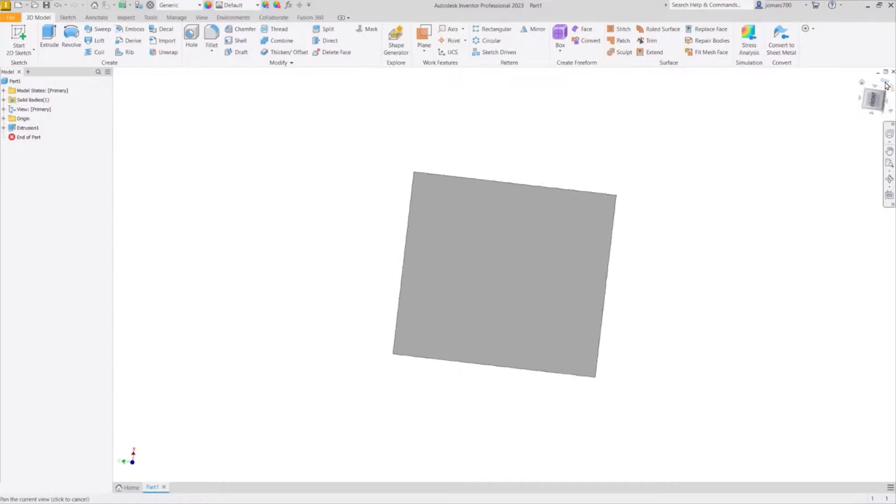
pyautogui.click(886, 85)
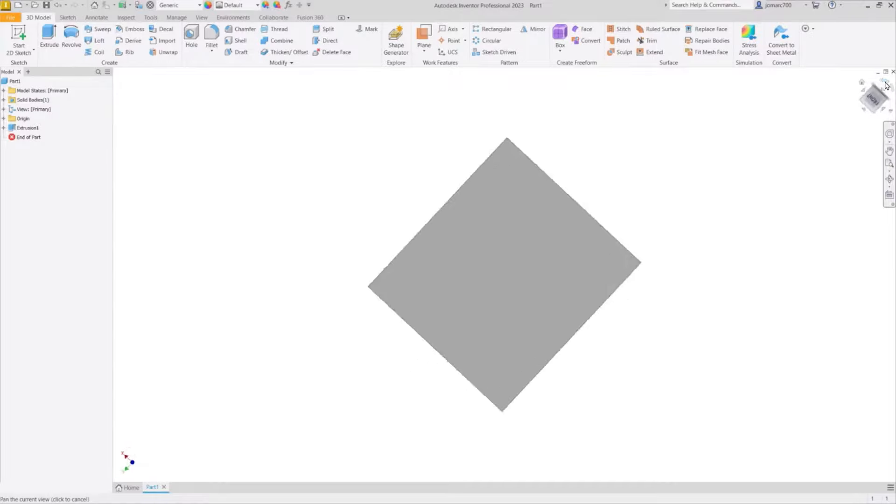
pyautogui.click(891, 93)
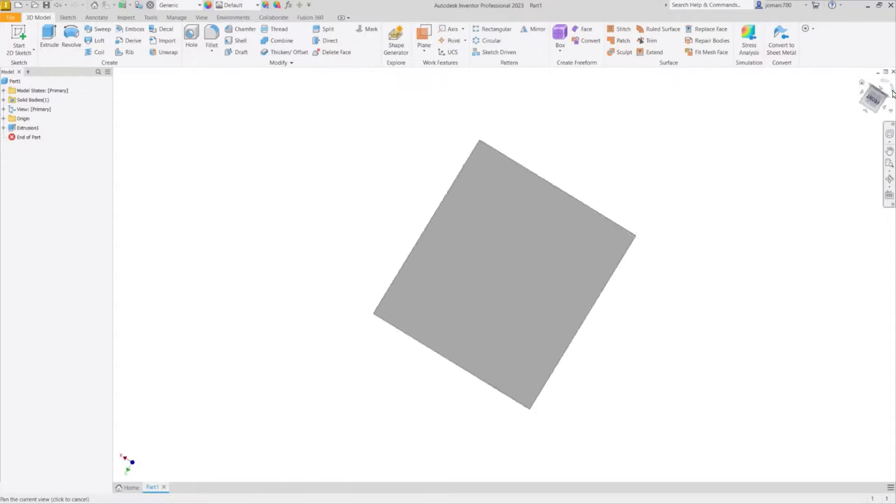
pyautogui.click(892, 94)
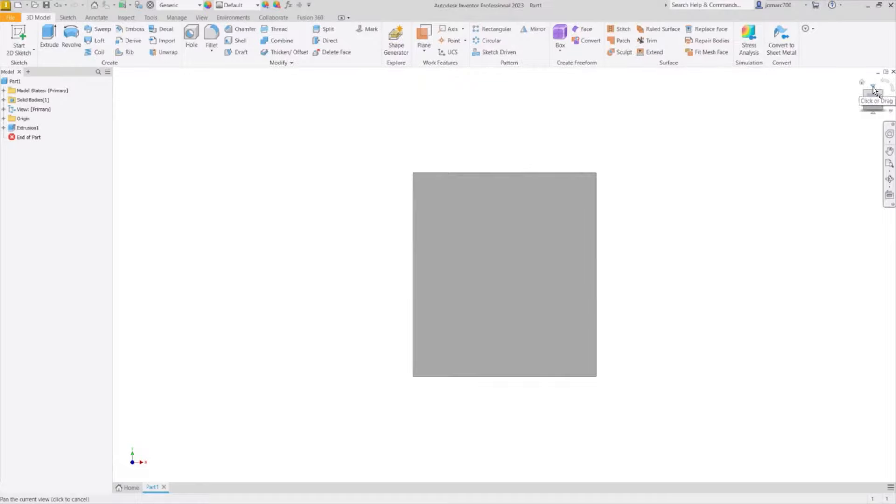
# Turn the view from the front face through the adjacent top and left faces back to the front
pyautogui.click(873, 87)
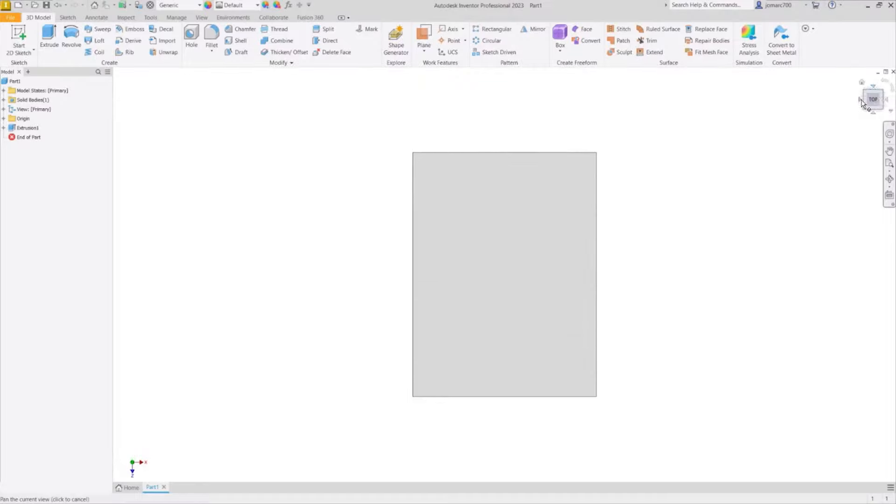
pyautogui.click(874, 115)
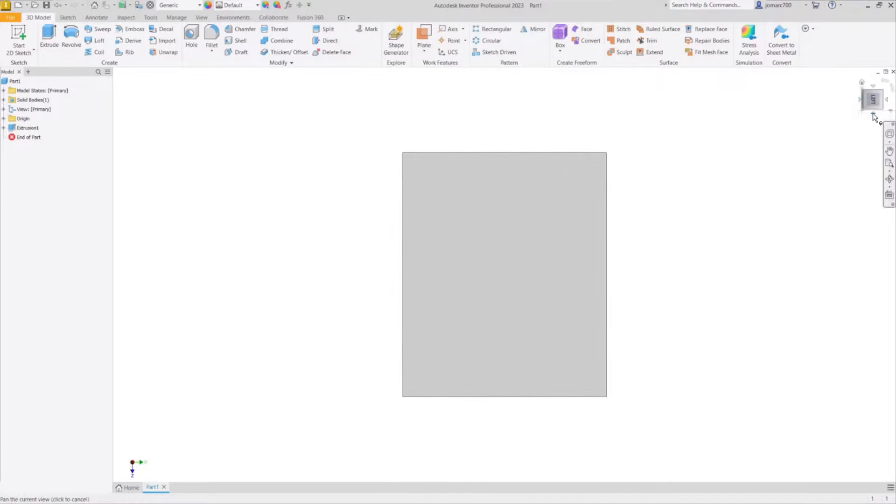
pyautogui.click(873, 114)
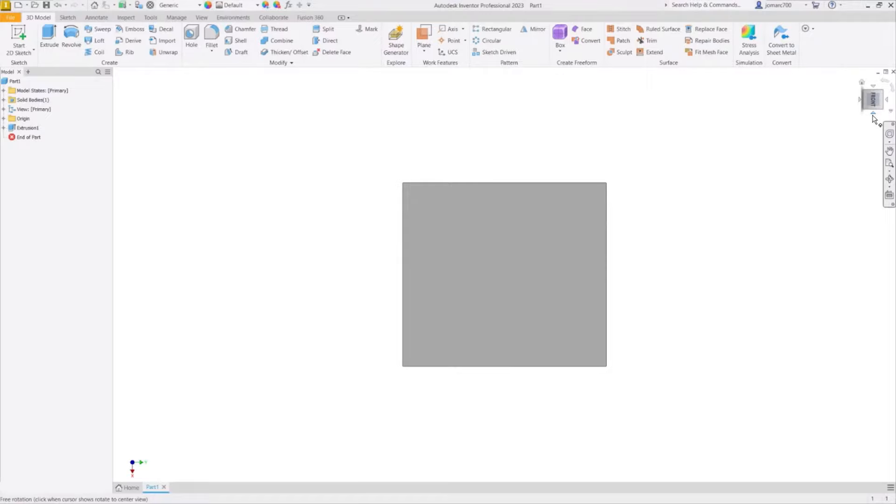
# Orbit the block from its home view about the vertical and horizontal axes, and return to the home view
pyautogui.press('F6')
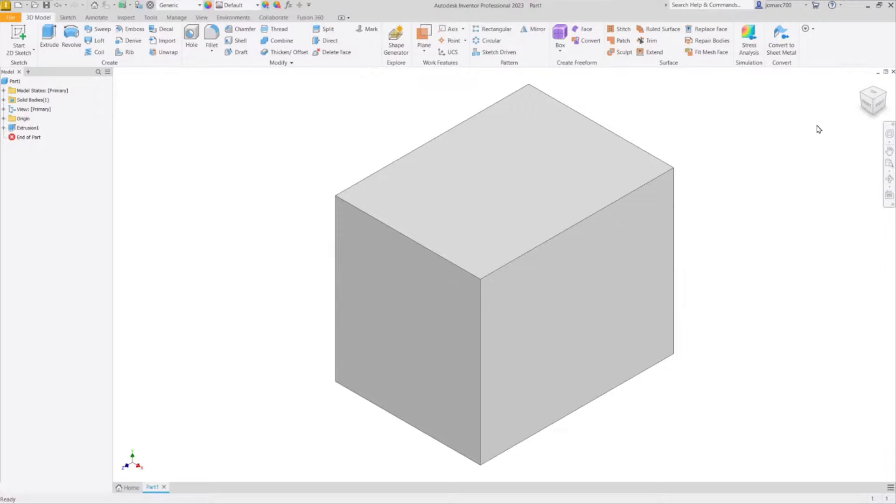
pyautogui.press('F4')
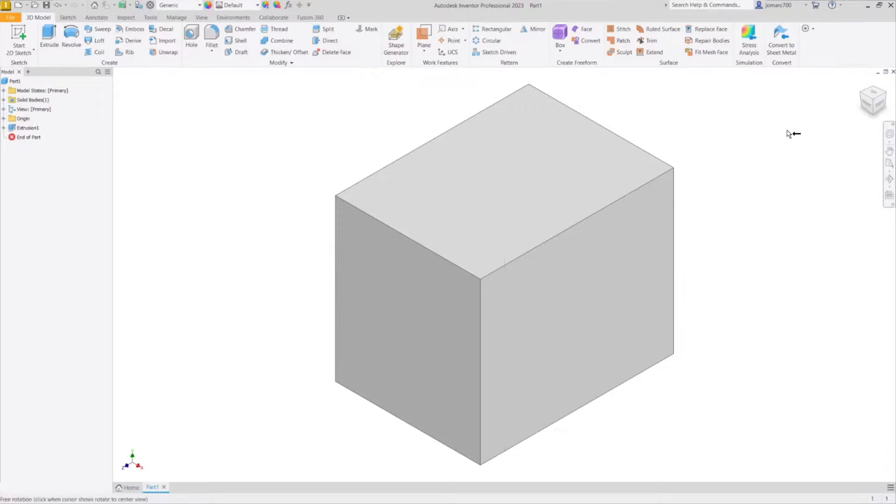
pyautogui.press('F4')
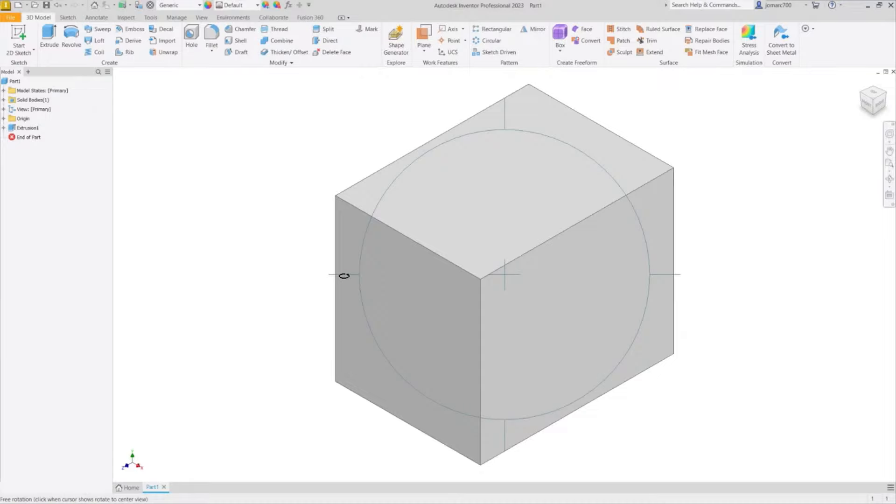
pyautogui.moveTo(344, 276); pyautogui.dragTo(339, 298)
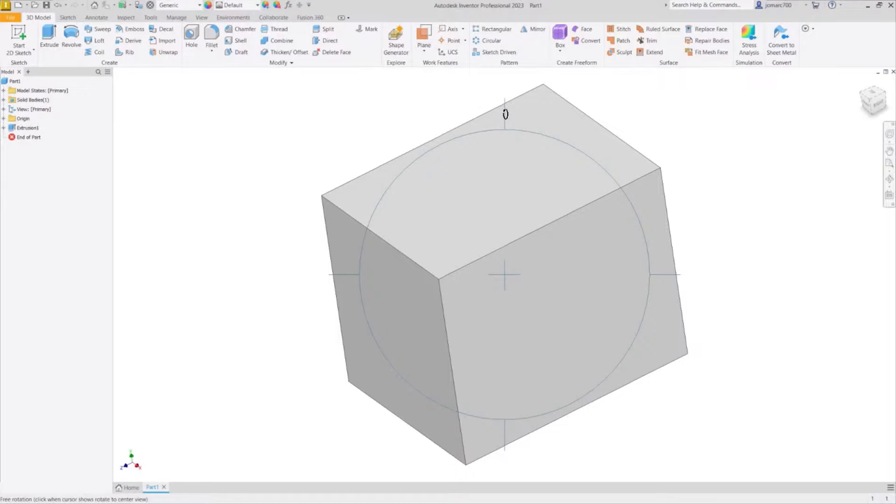
pyautogui.moveTo(505, 114); pyautogui.dragTo(542, 136)
pyautogui.press('Escape')
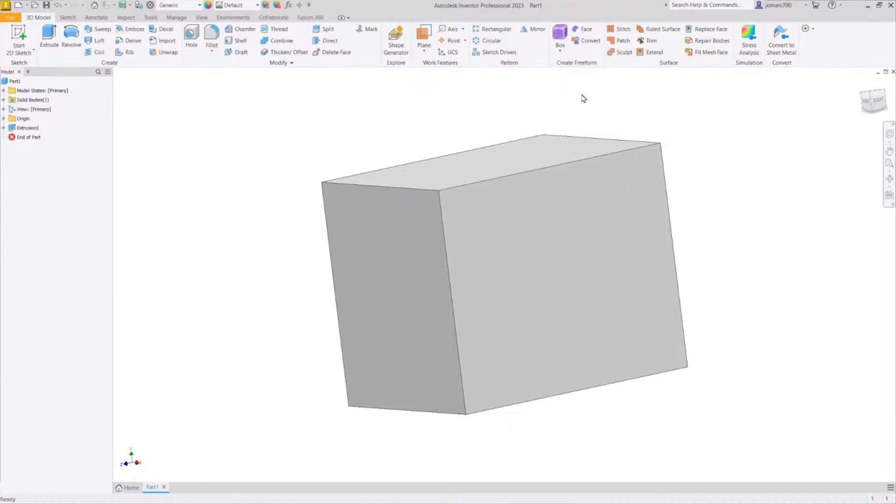
pyautogui.press('F6')
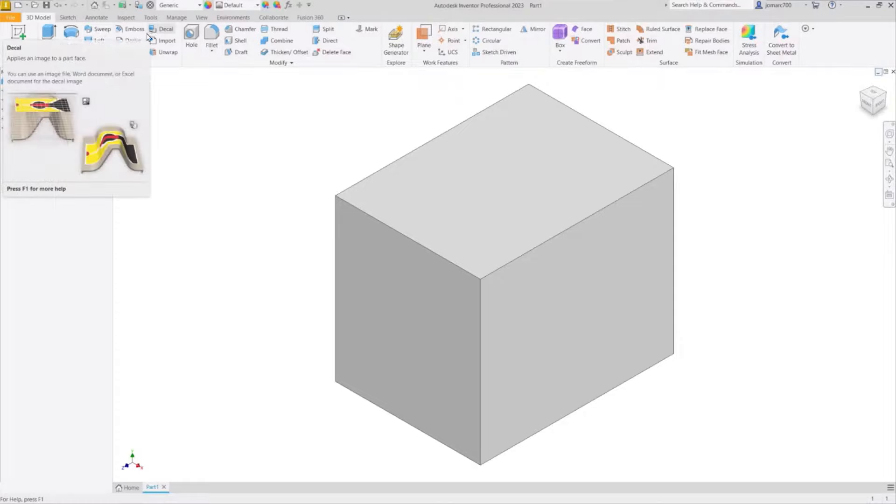
pyautogui.click(68, 17)
pyautogui.click(96, 18)
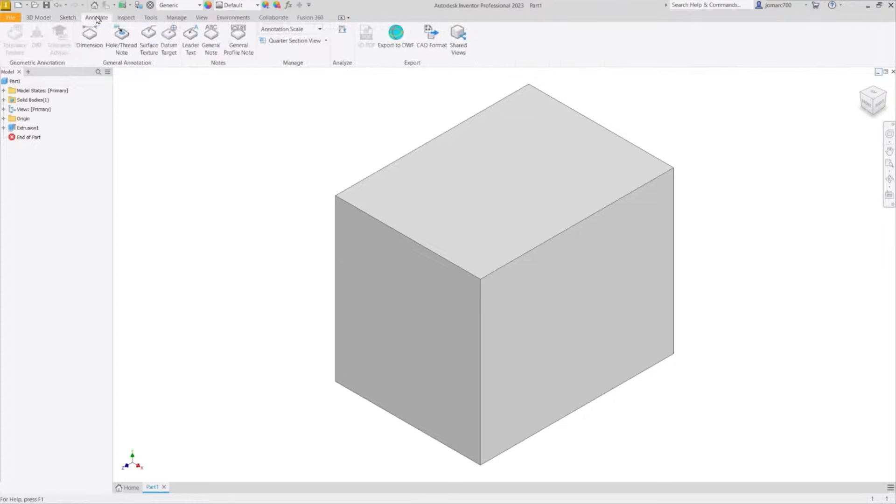
pyautogui.click(125, 17)
pyautogui.click(151, 17)
pyautogui.click(177, 17)
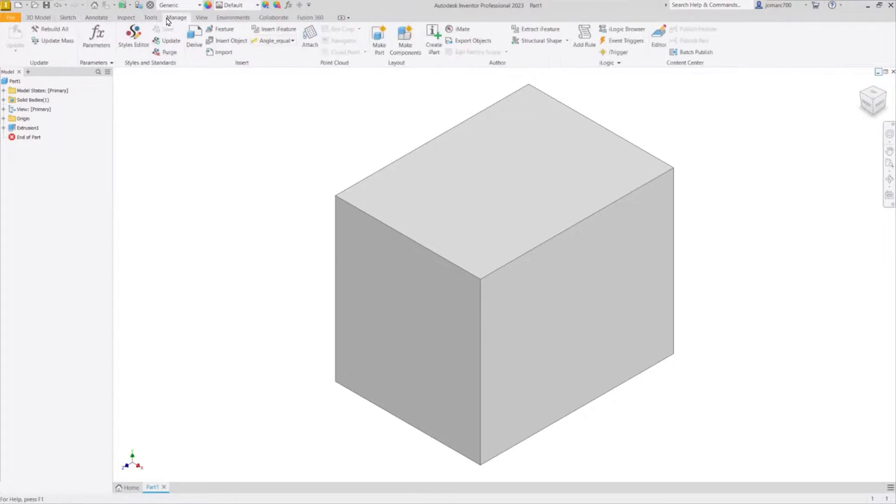
pyautogui.click(36, 18)
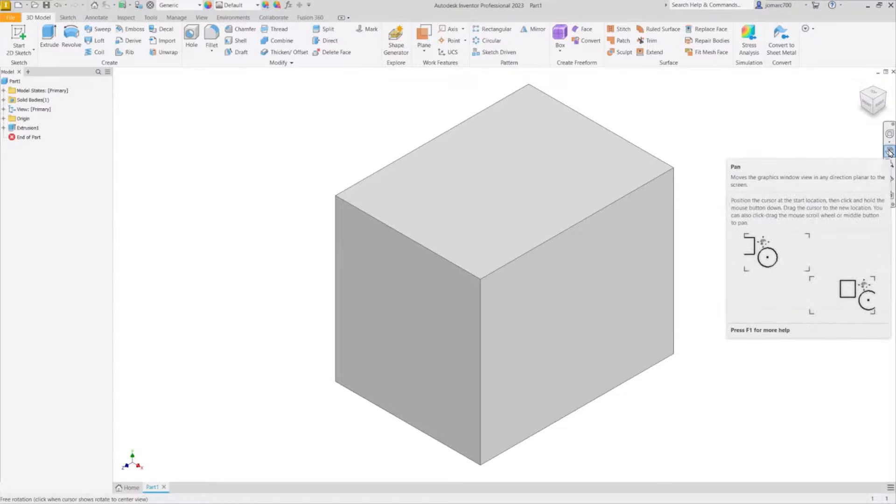
# Add Visual Styles to the navigation bar, and preview the block in Wireframe and Shaded before restoring Shaded with edges
pyautogui.click(892, 205)
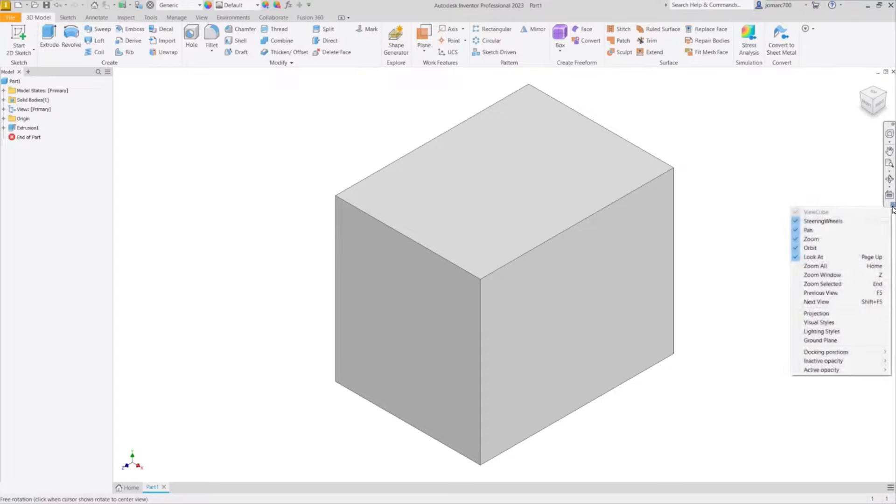
pyautogui.click(854, 325)
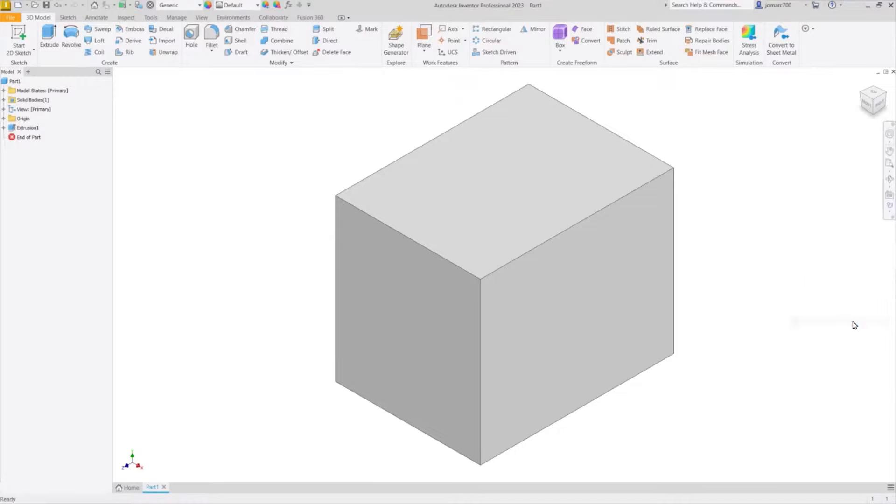
pyautogui.click(890, 213)
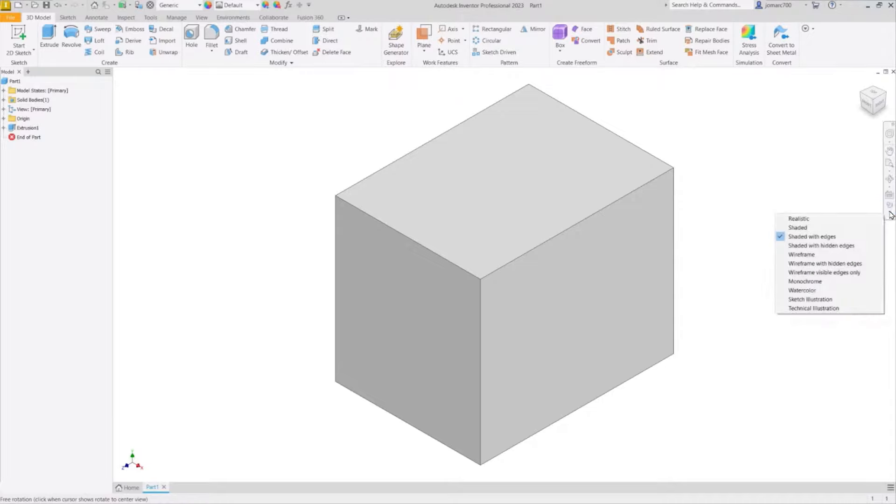
pyautogui.click(824, 255)
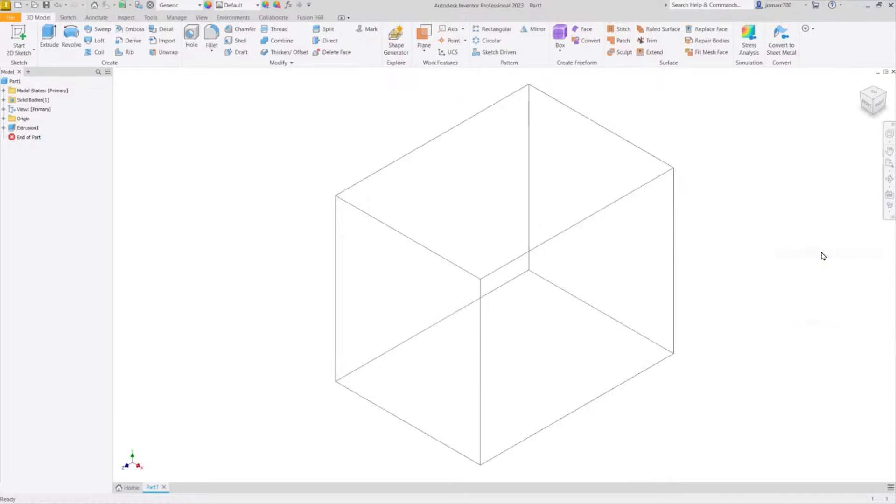
pyautogui.click(890, 214)
pyautogui.click(834, 227)
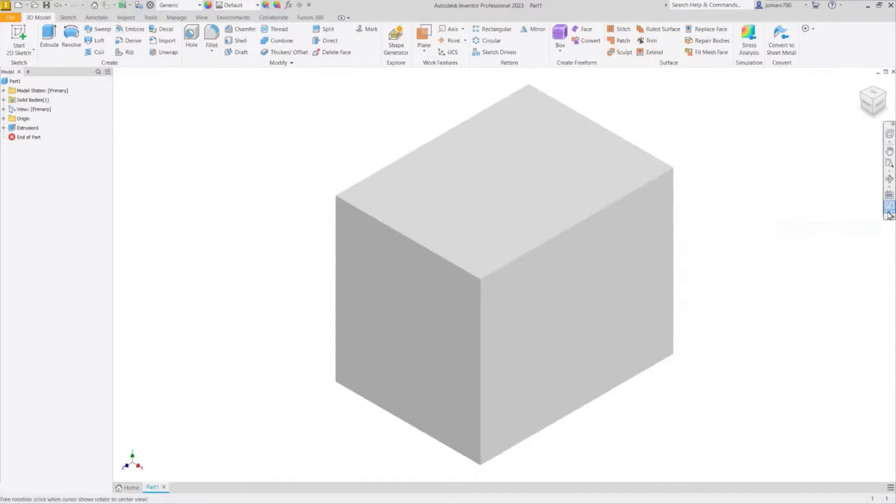
pyautogui.click(889, 214)
pyautogui.click(831, 236)
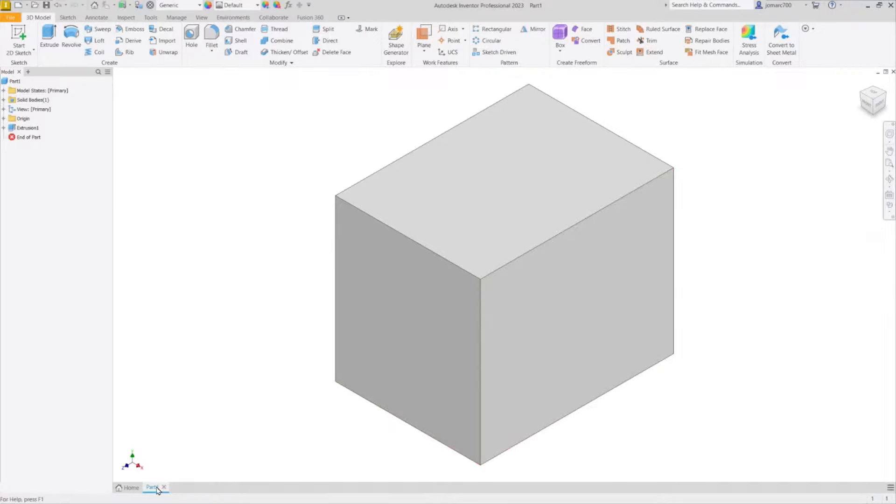
# Expand Extrusion1 in the model browser and highlight its Sketch1 and the extrusion itself on the block
pyautogui.moveTo(155, 490)
pyautogui.click(3, 128)
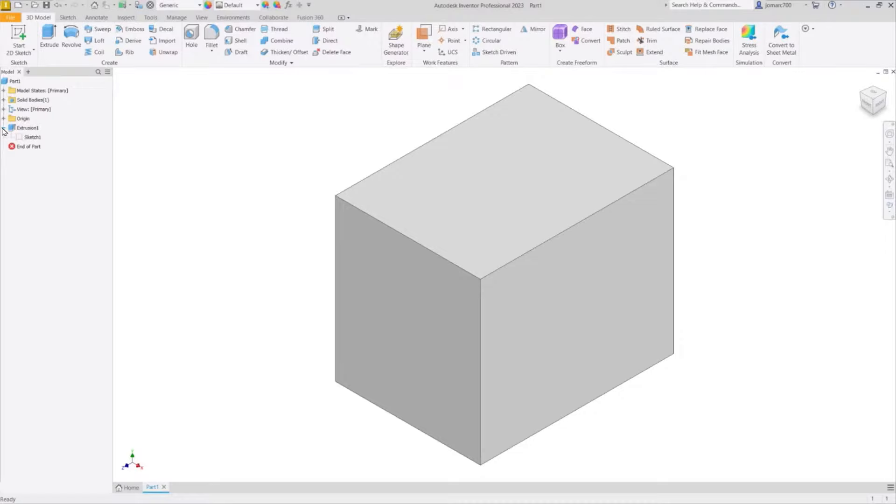
pyautogui.click(33, 137)
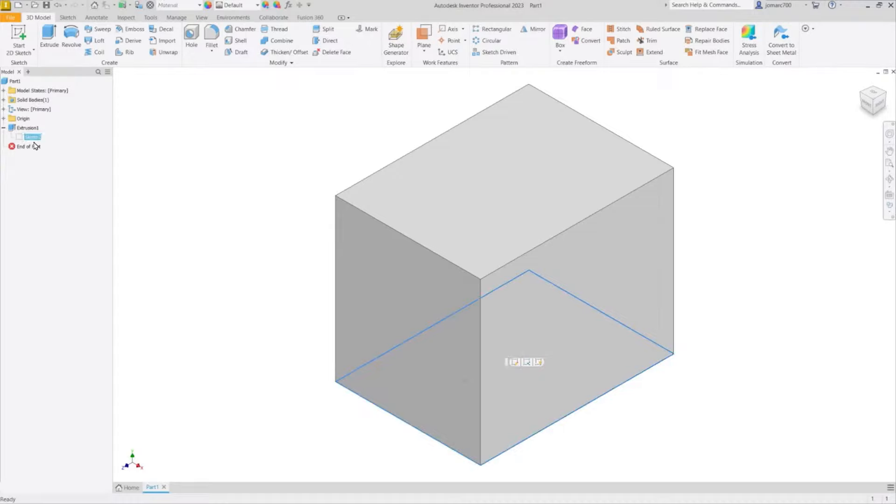
pyautogui.click(61, 146)
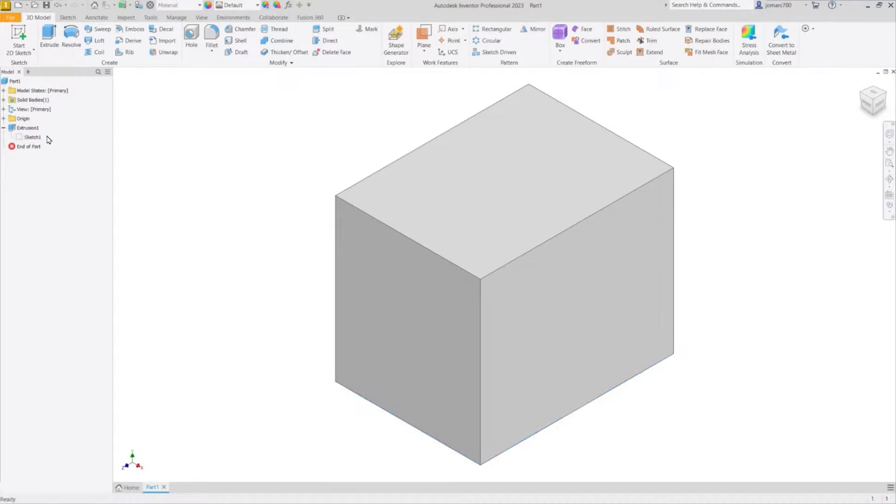
pyautogui.click(23, 129)
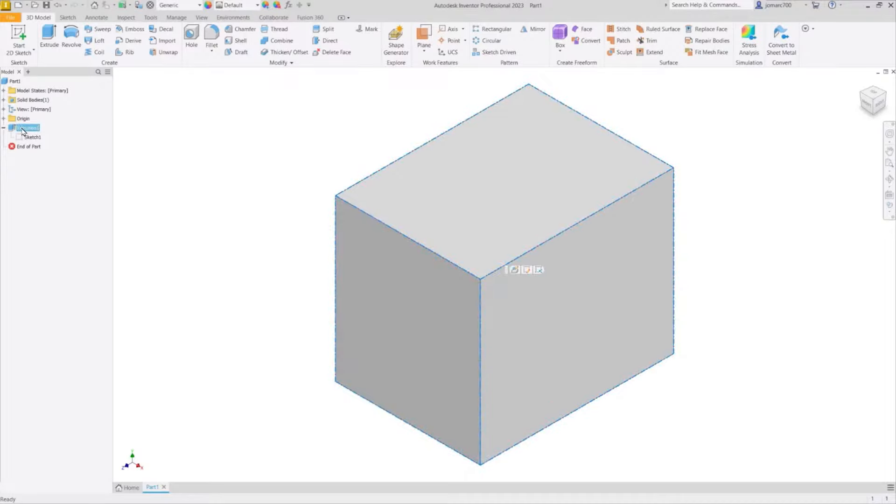
pyautogui.click(51, 164)
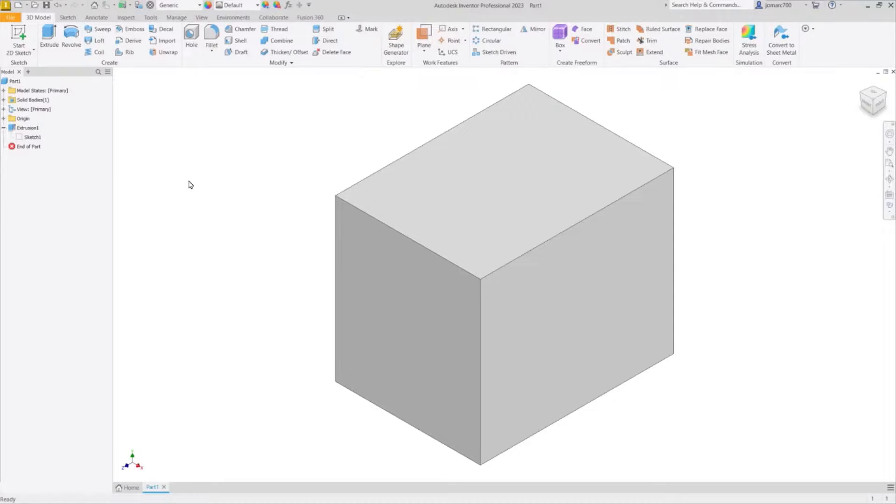
# Save the part as navigation in the UPGearsPinions folder, in the Autodesk Inventor Parts (*.ipt) format
pyautogui.hotkey('ctrl', 's')
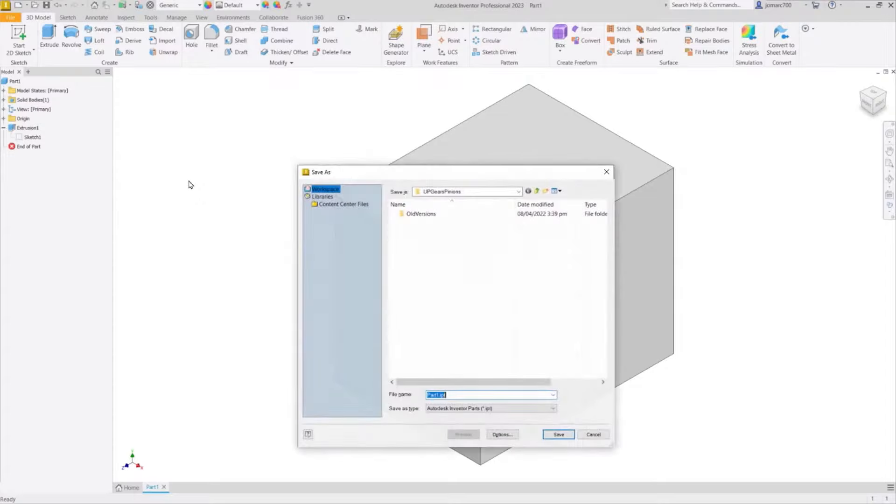
pyautogui.moveTo(442, 173); pyautogui.dragTo(397, 139)
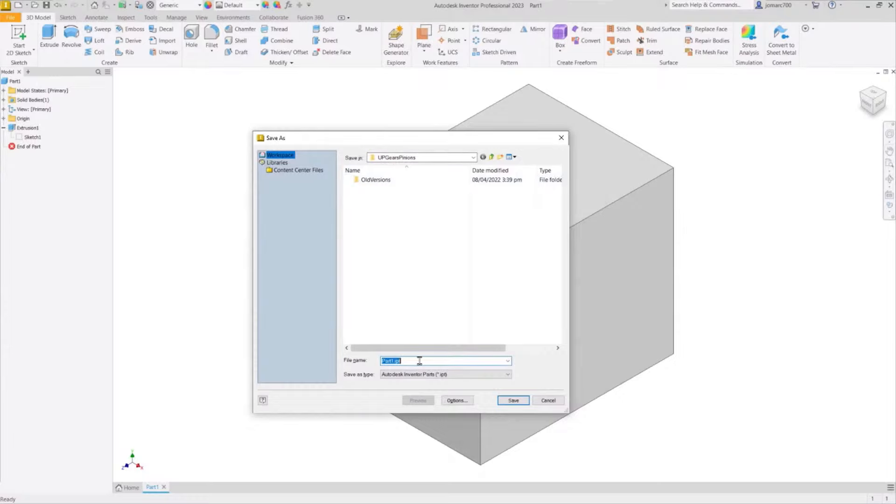
pyautogui.write('naviat')
pyautogui.press('BackSpace')
pyautogui.press('BackSpace')
pyautogui.write('gation')
pyautogui.click(468, 376)
pyautogui.click(469, 380)
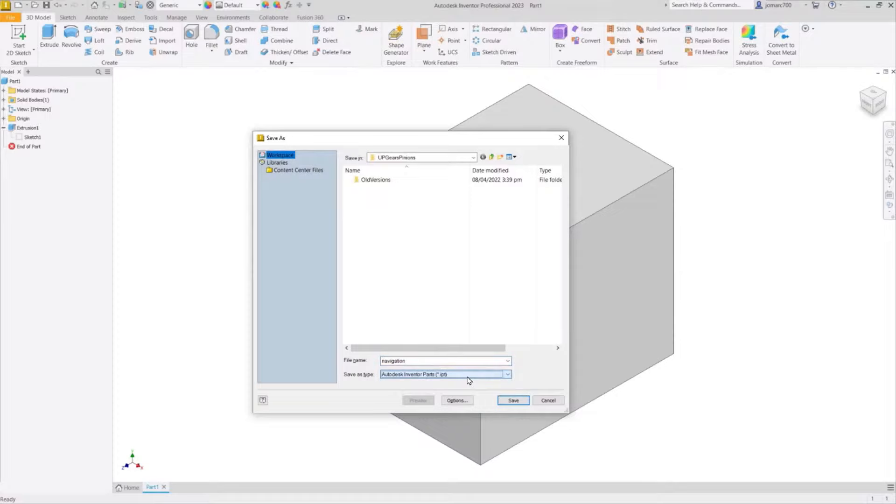
pyautogui.click(508, 402)
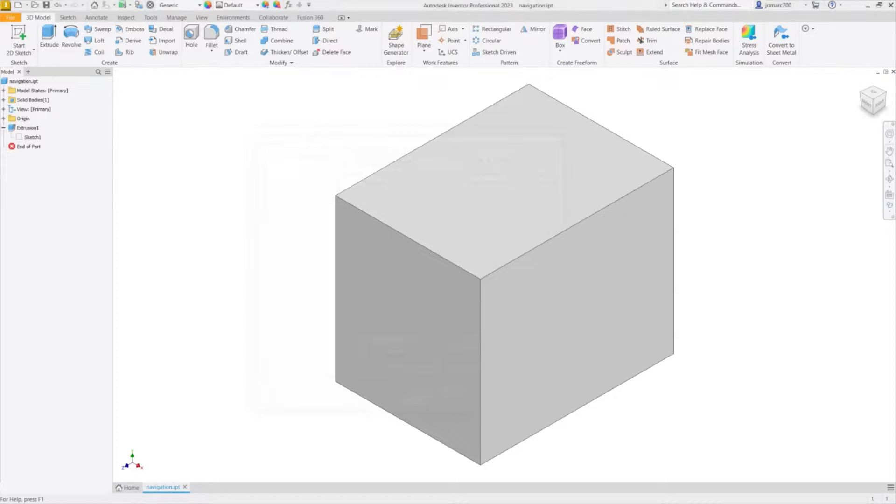
# Switch to File Explorer to check the saved part and project files in the UPGearsPinions folder, and return to Inventor
pyautogui.moveTo(0, 244); pyautogui.dragTo(397, 140)
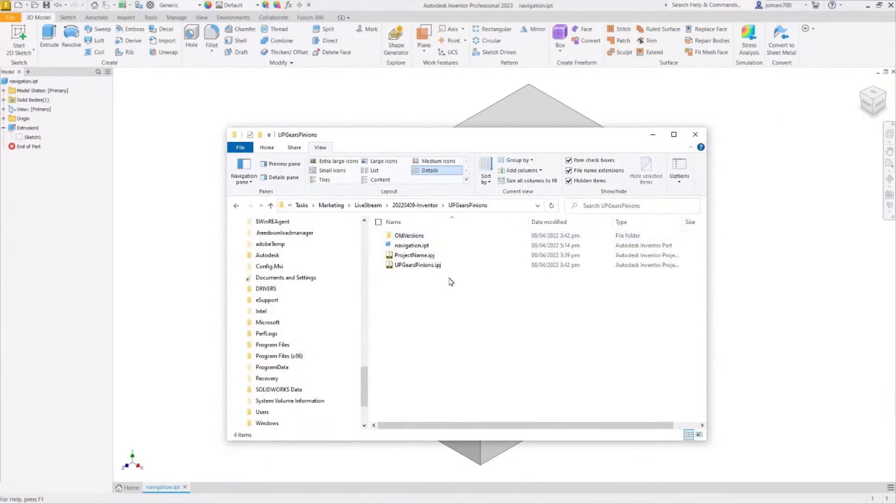
pyautogui.moveTo(415, 252)
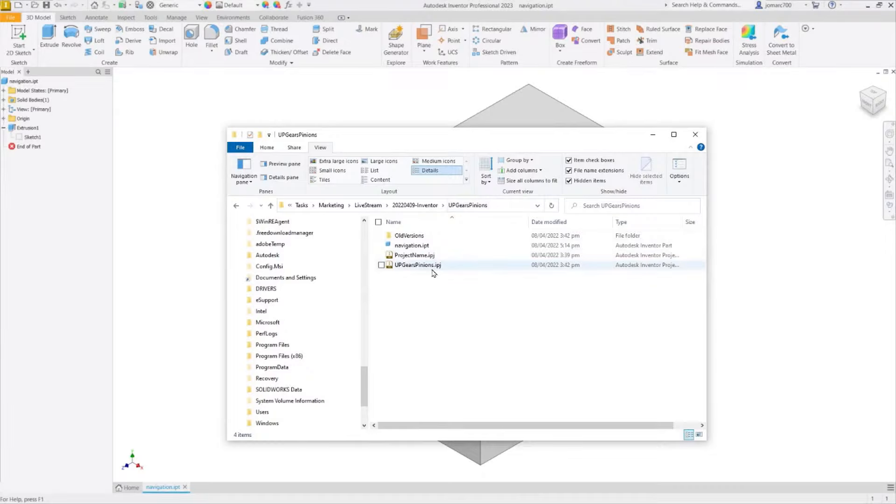
pyautogui.moveTo(434, 273)
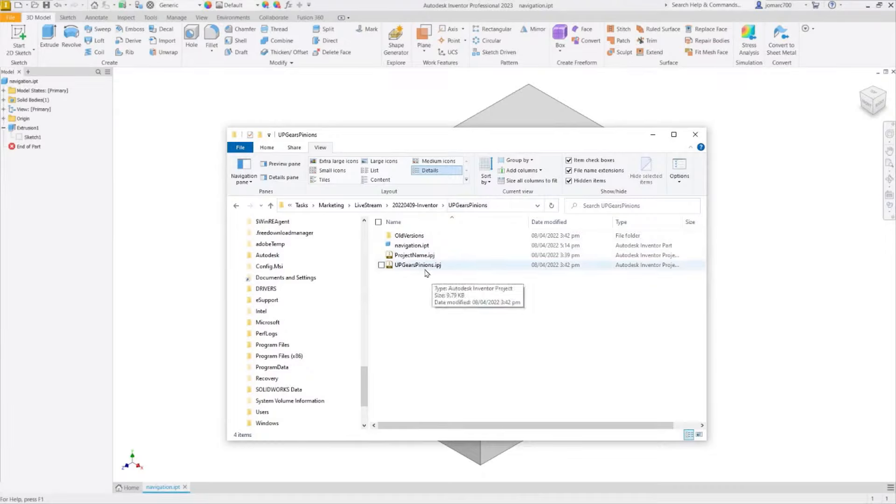
pyautogui.click(166, 120)
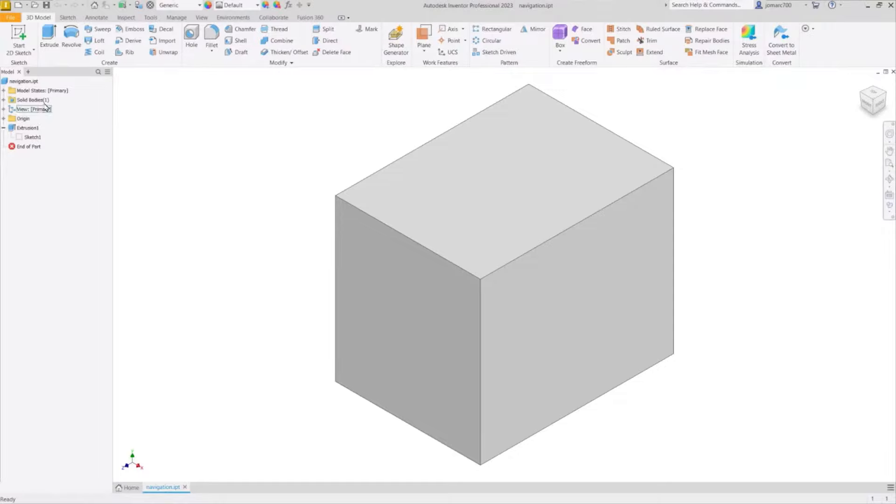
# Create a new part from the metric Standard (mm).ipt template
pyautogui.click(17, 6)
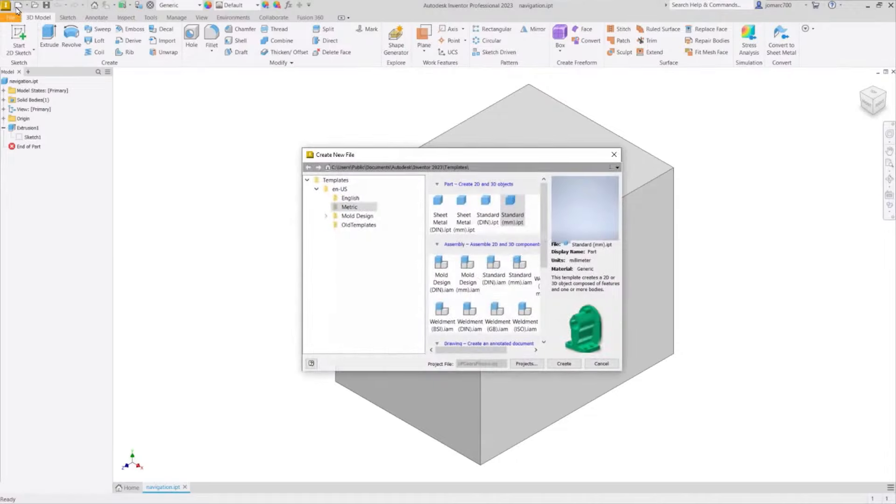
pyautogui.click(350, 208)
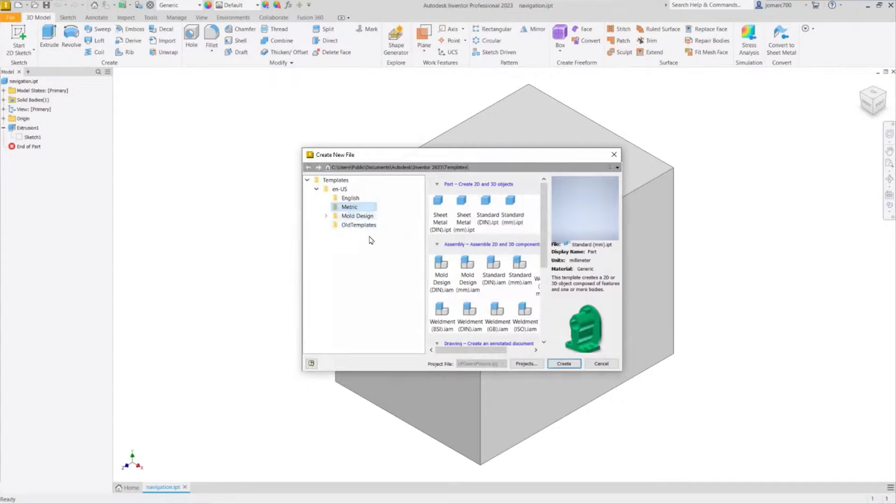
pyautogui.doubleClick(512, 212)
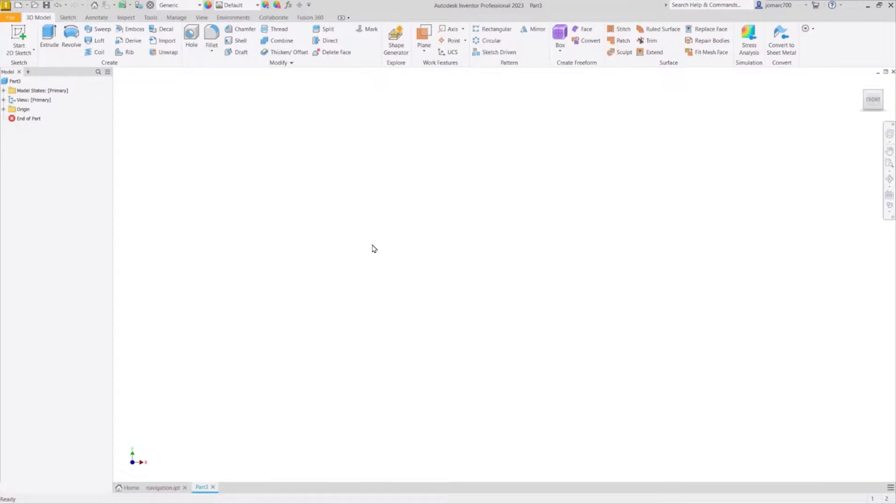
# Expand the new part's Origin folder and highlight the YZ, XZ and XY planes in turn
pyautogui.click(3, 109)
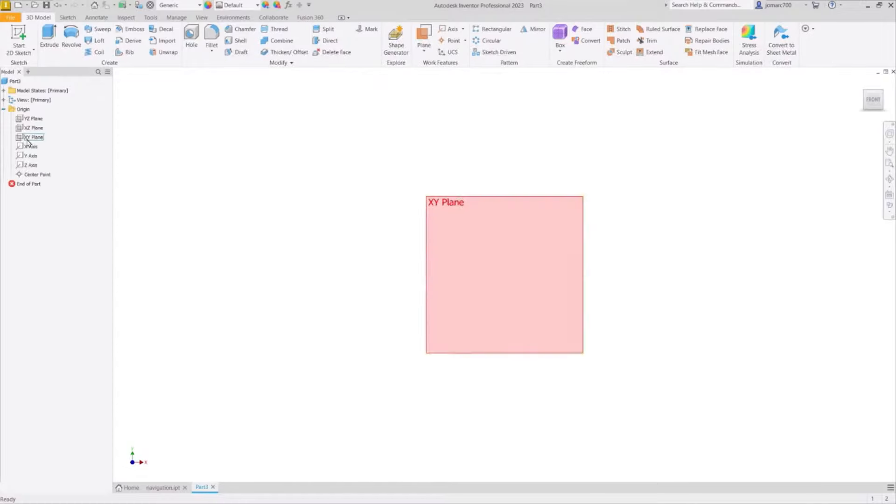
pyautogui.click(35, 121)
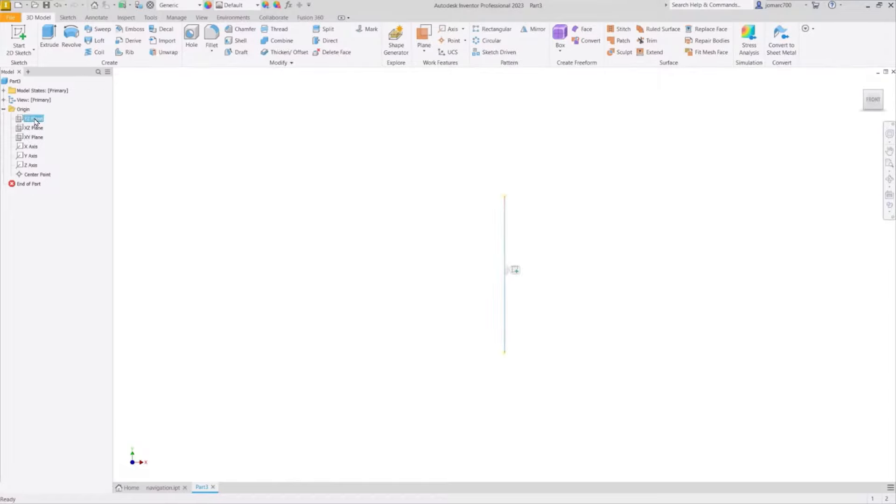
pyautogui.click(34, 129)
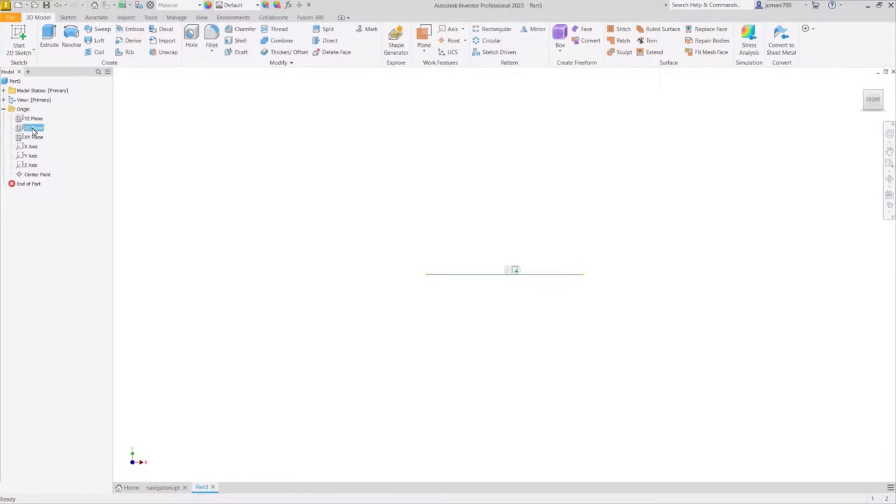
pyautogui.click(31, 138)
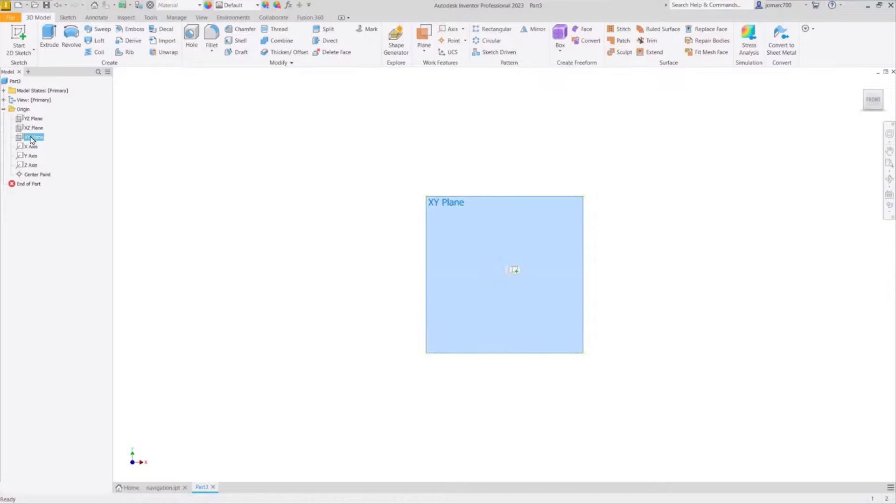
# Start a new 2D sketch on the new part's XY plane
pyautogui.press('Escape')
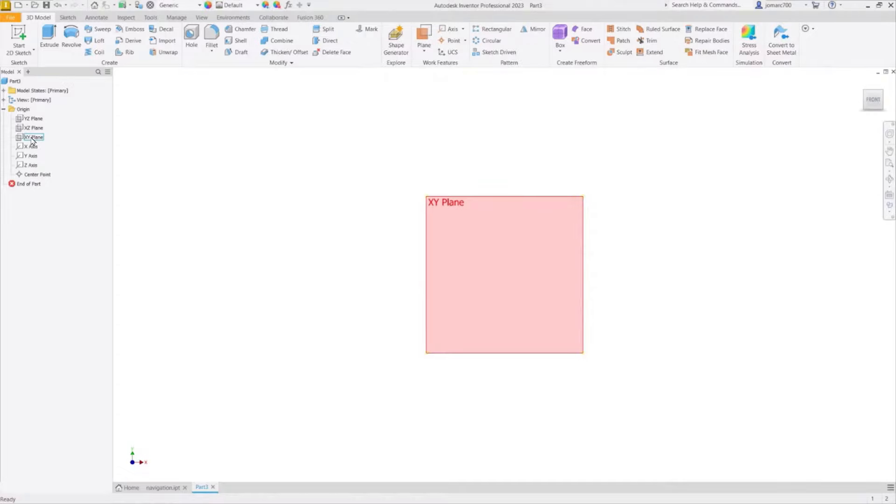
pyautogui.click(33, 49)
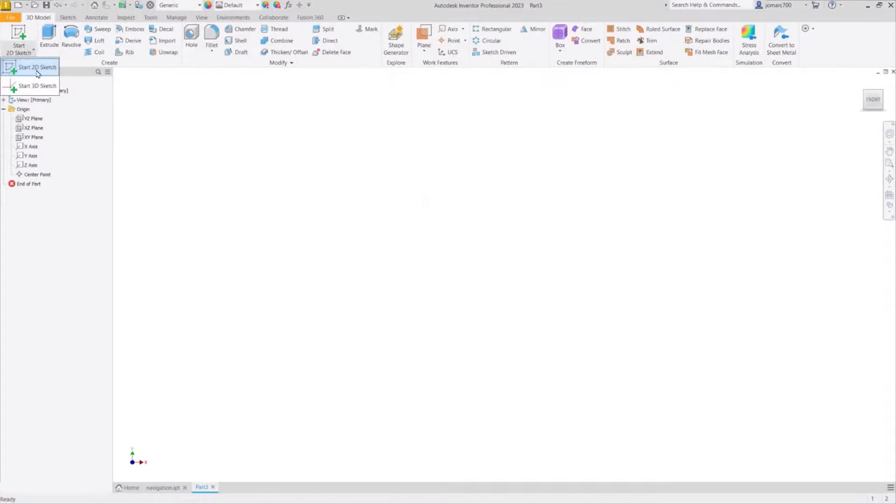
pyautogui.click(174, 127)
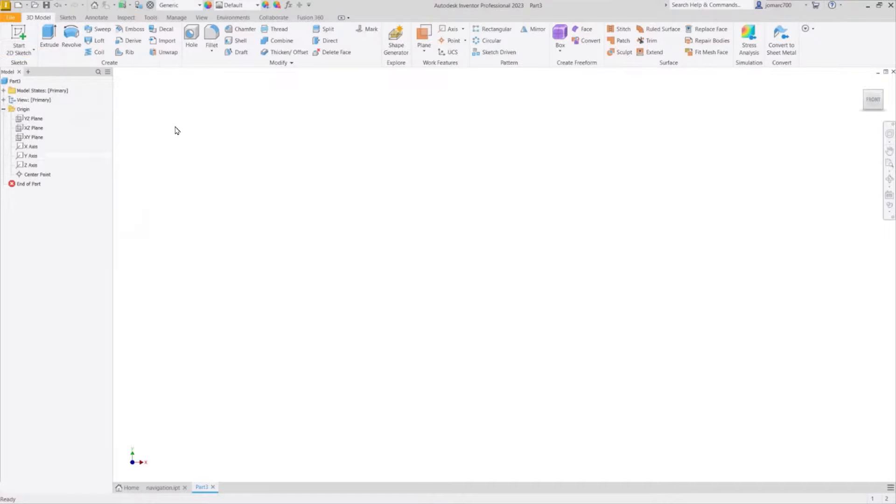
pyautogui.rightClick(32, 139)
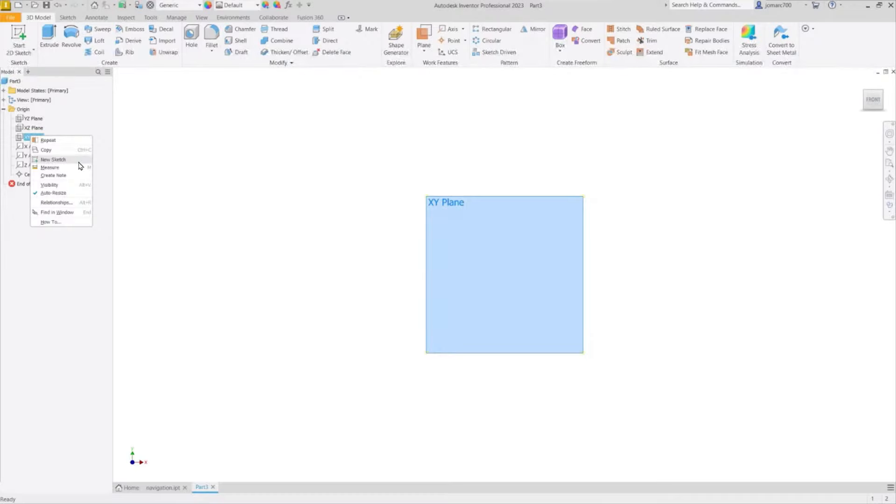
pyautogui.click(79, 162)
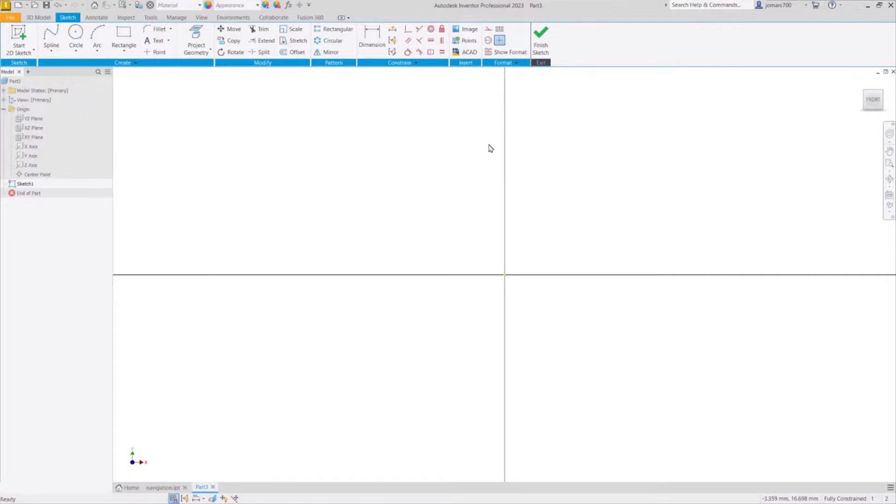
pyautogui.click(541, 51)
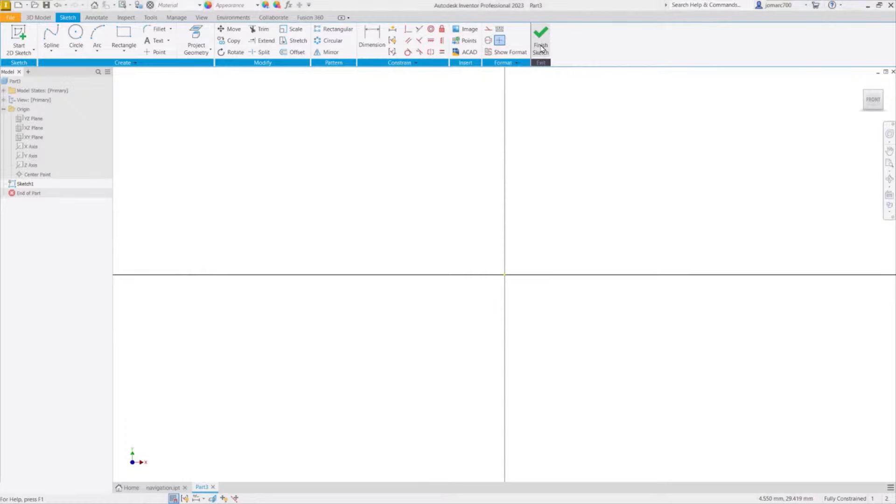
# Sketch two connected lines forming a peak, the first about 21 mm long at about 25 degrees, the second descending from its upper end
pyautogui.click(52, 54)
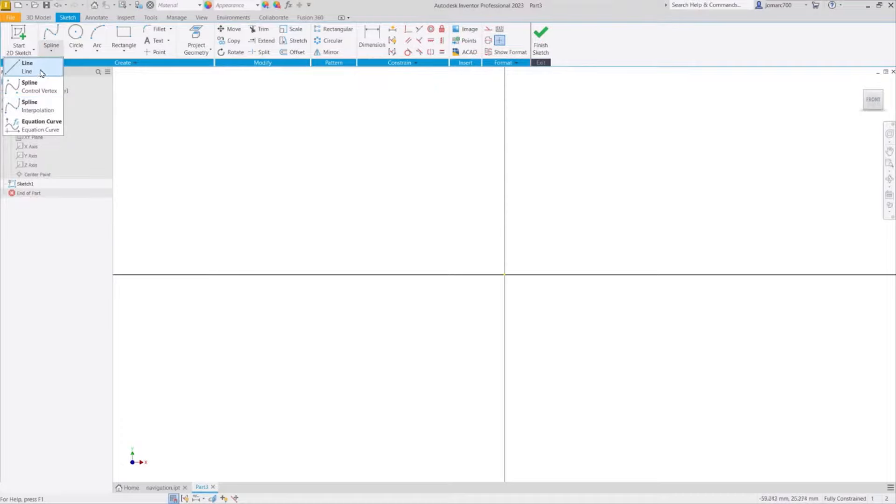
pyautogui.click(42, 71)
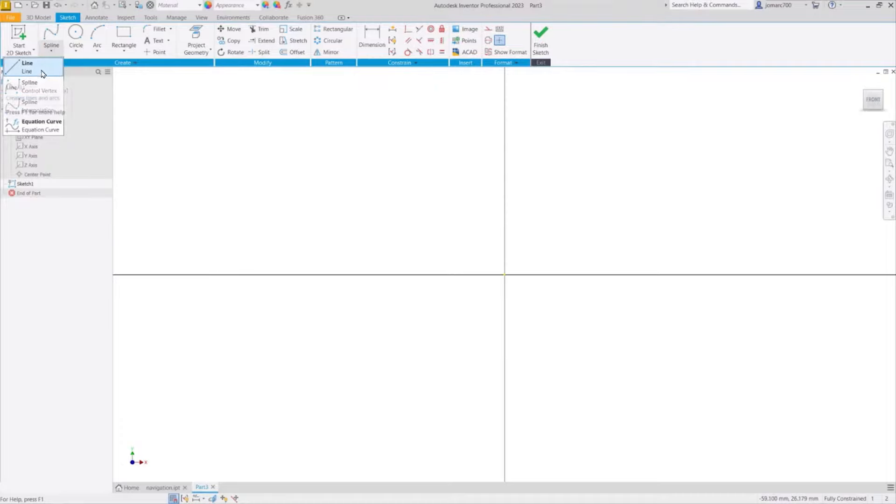
pyautogui.click(238, 196)
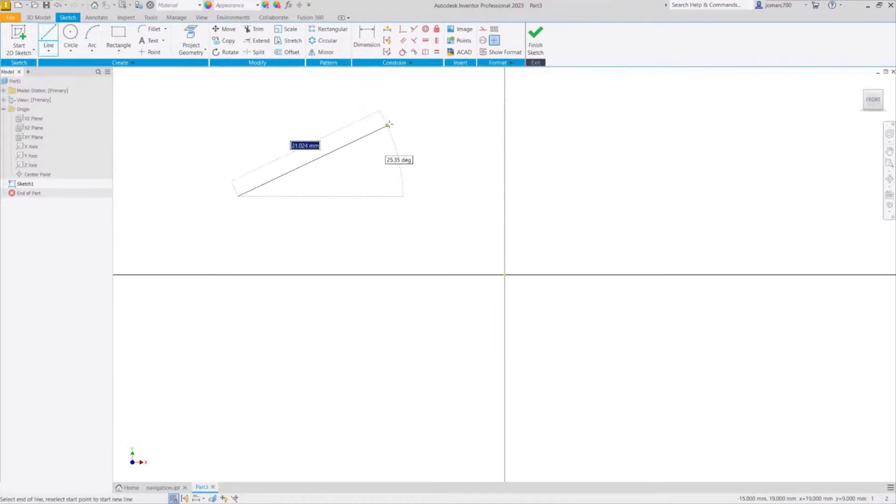
pyautogui.click(388, 125)
pyautogui.doubleClick(466, 196)
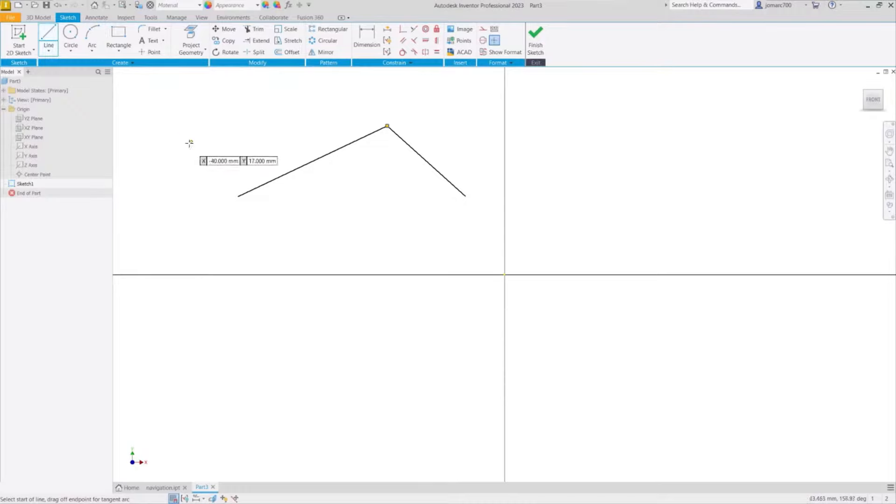
# Sketch a circle below the two lines, centred at about X -18.5 mm, Y -5 mm
pyautogui.click(72, 35)
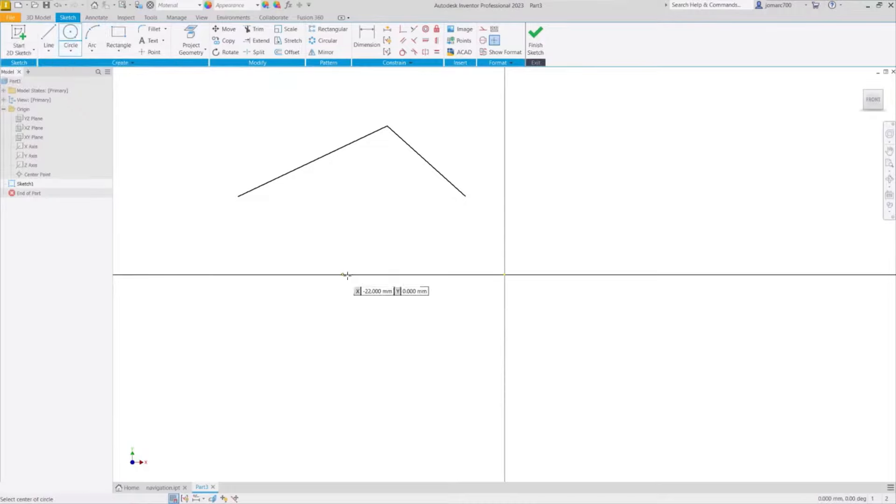
pyautogui.click(359, 313)
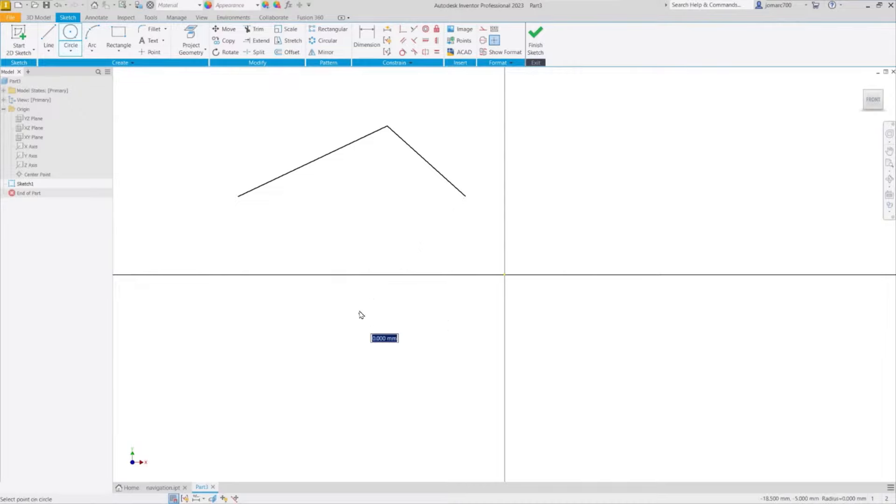
pyautogui.click(385, 348)
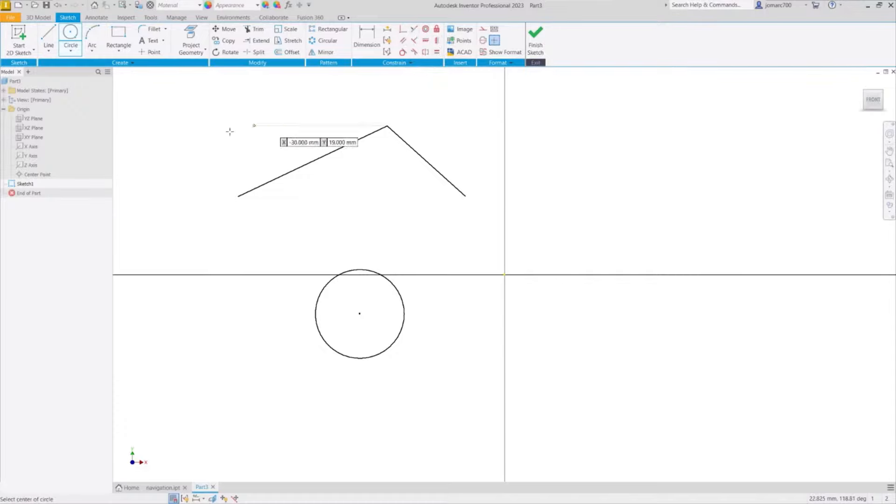
# Open constraints.ipt from the UPGearsPinions folder and open its Sketch1 for editing
pyautogui.click(35, 8)
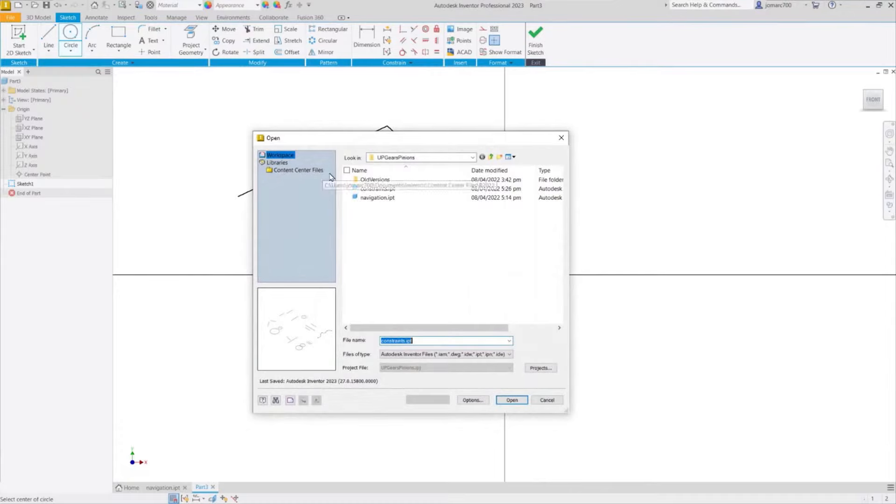
pyautogui.doubleClick(401, 188)
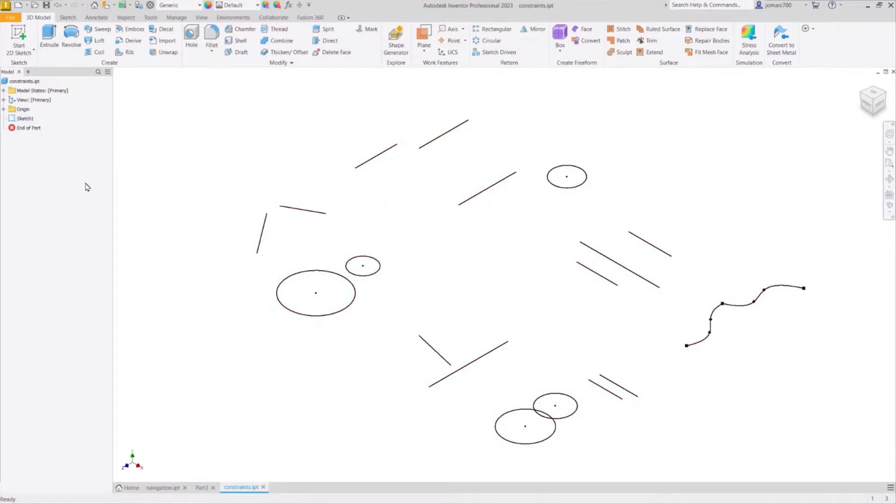
pyautogui.click(24, 119)
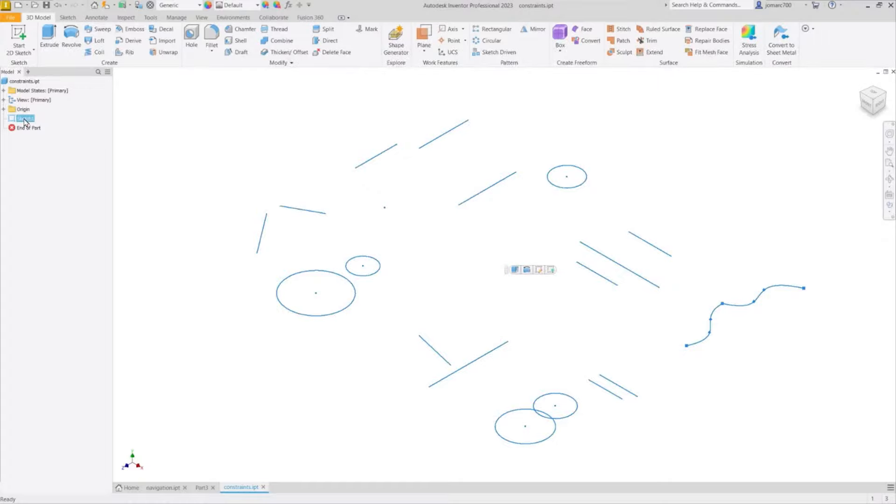
pyautogui.rightClick(24, 123)
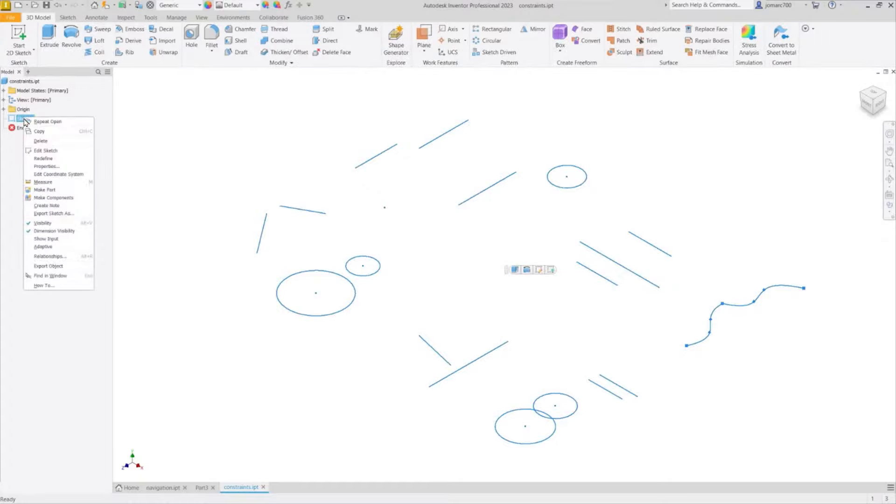
pyautogui.click(47, 150)
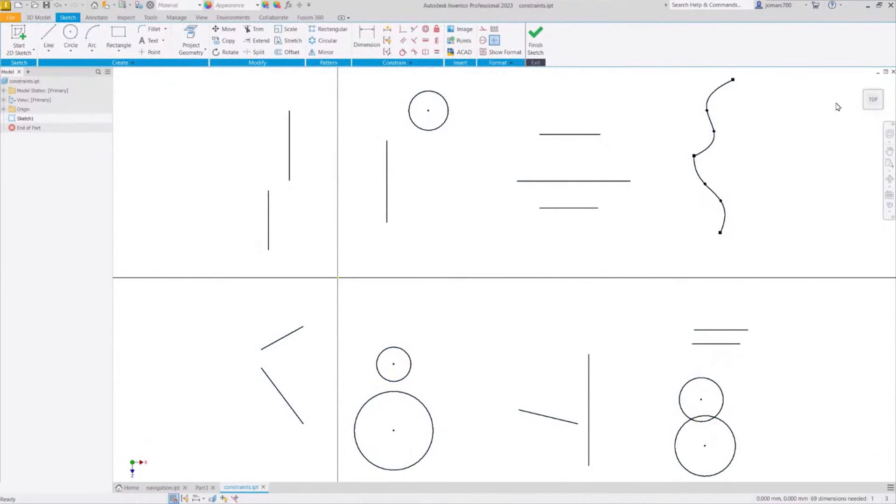
pyautogui.click(892, 93)
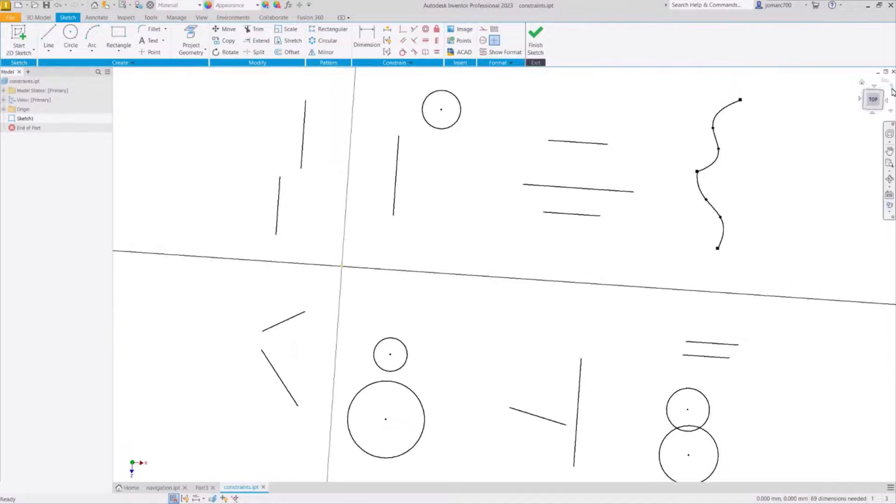
pyautogui.moveTo(510, 127); pyautogui.dragTo(488, 181, button='middle')
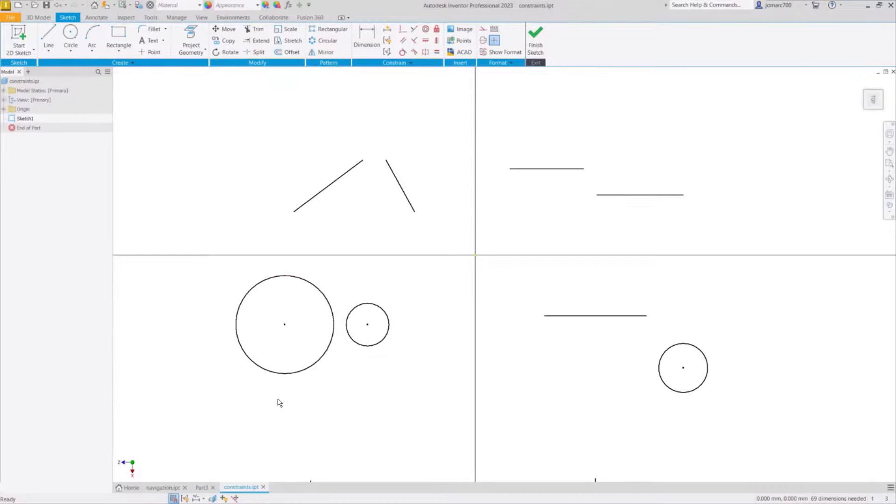
# Look at the open navigation.ipt and Part3 documents in turn and return to constraints.ipt
pyautogui.click(166, 489)
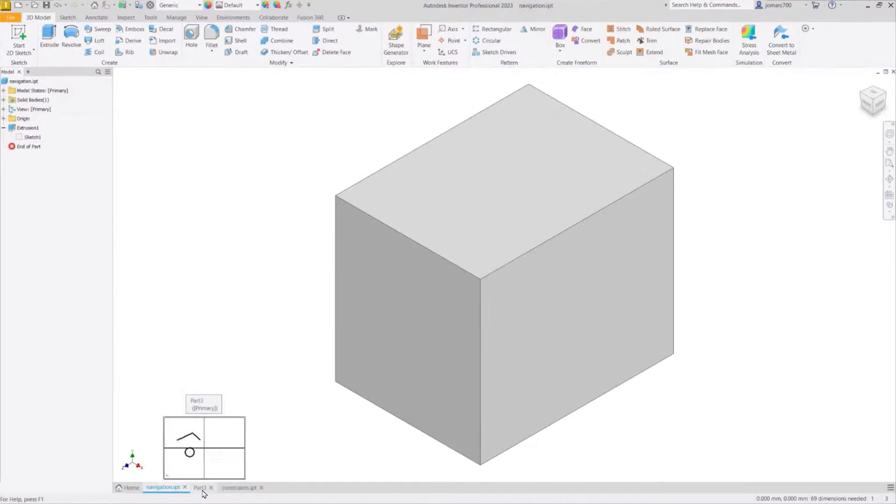
pyautogui.click(201, 488)
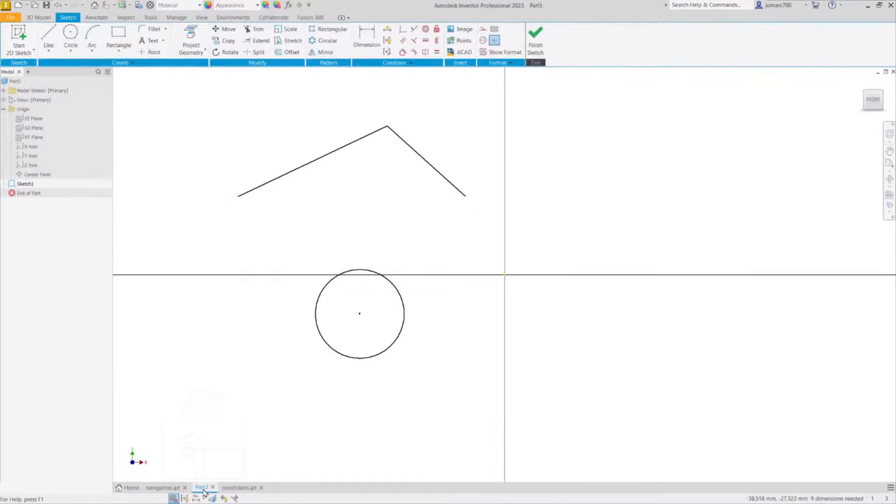
pyautogui.click(239, 490)
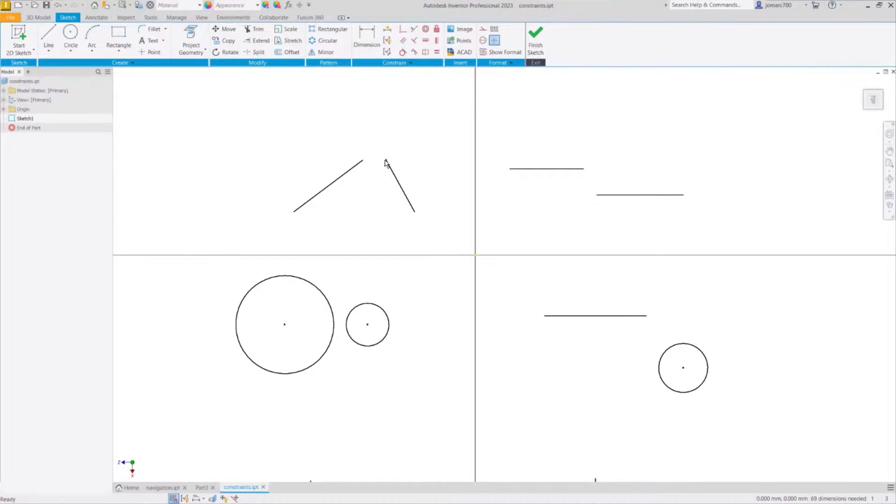
# Join the nearest endpoints of the two slanted lines with a Coincident constraint and move the shared corner to test it
pyautogui.click(363, 160)
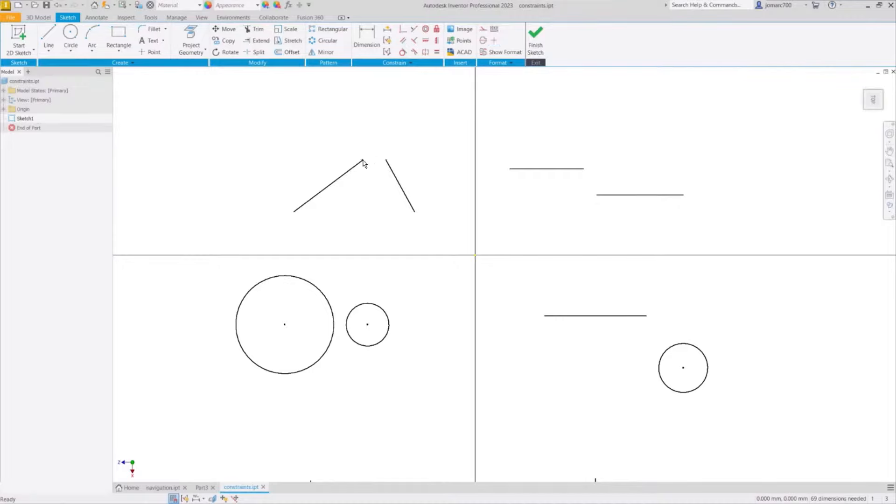
pyautogui.click(364, 192)
pyautogui.click(402, 31)
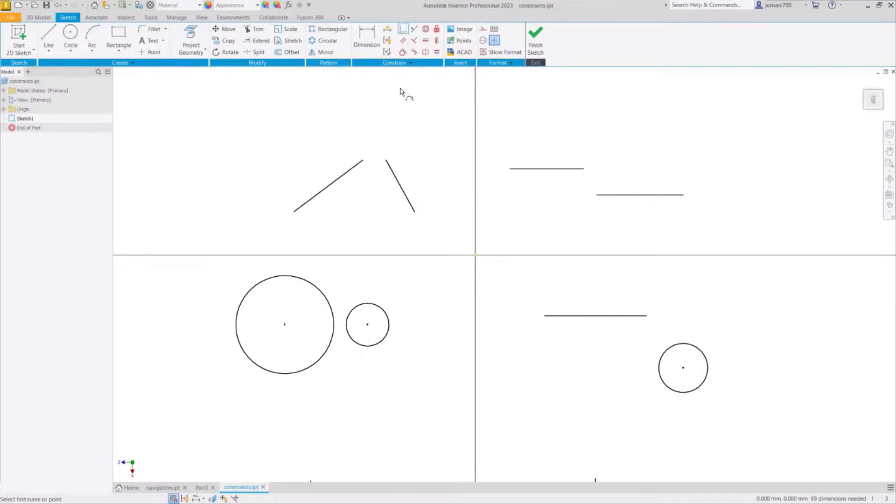
pyautogui.click(387, 163)
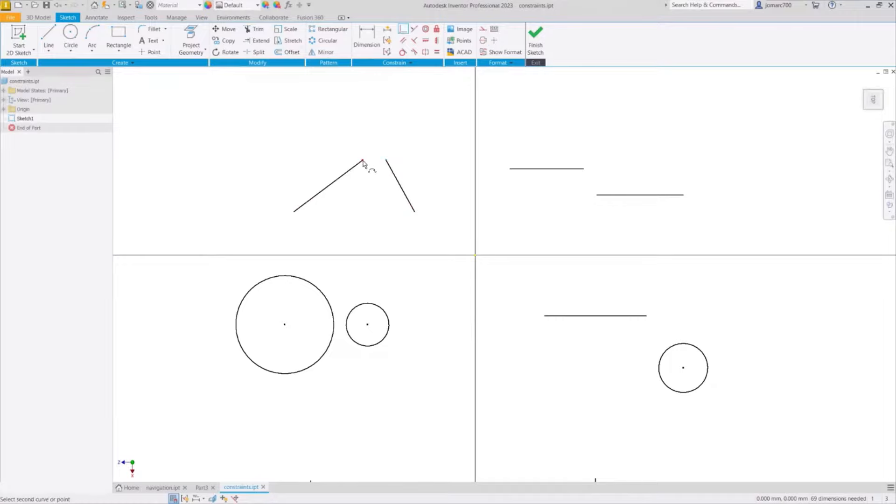
pyautogui.click(362, 161)
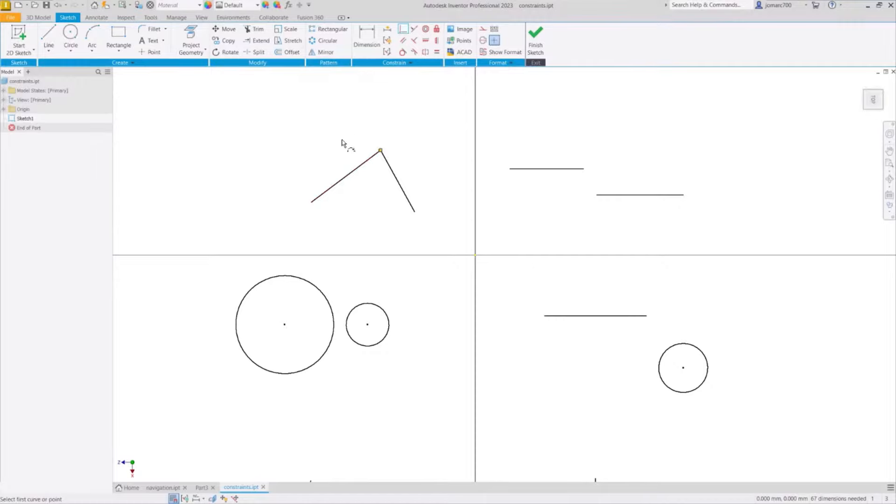
pyautogui.press('Escape')
pyautogui.moveTo(380, 152)
pyautogui.mouseDown()
pyautogui.moveTo(354, 156)
pyautogui.moveTo(342, 140)
pyautogui.moveTo(371, 116)
pyautogui.moveTo(411, 126)
pyautogui.moveTo(417, 150)
pyautogui.moveTo(366, 177)
pyautogui.moveTo(324, 144)
pyautogui.moveTo(352, 129)
pyautogui.moveTo(368, 134)
pyautogui.mouseUp()
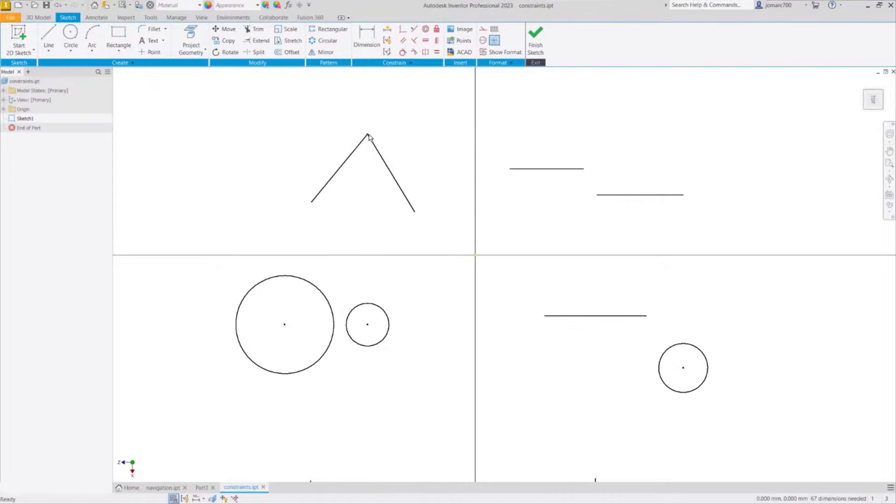
pyautogui.moveTo(367, 135)
pyautogui.mouseDown()
pyautogui.moveTo(388, 187)
pyautogui.moveTo(322, 159)
pyautogui.moveTo(370, 134)
pyautogui.moveTo(363, 152)
pyautogui.mouseUp()
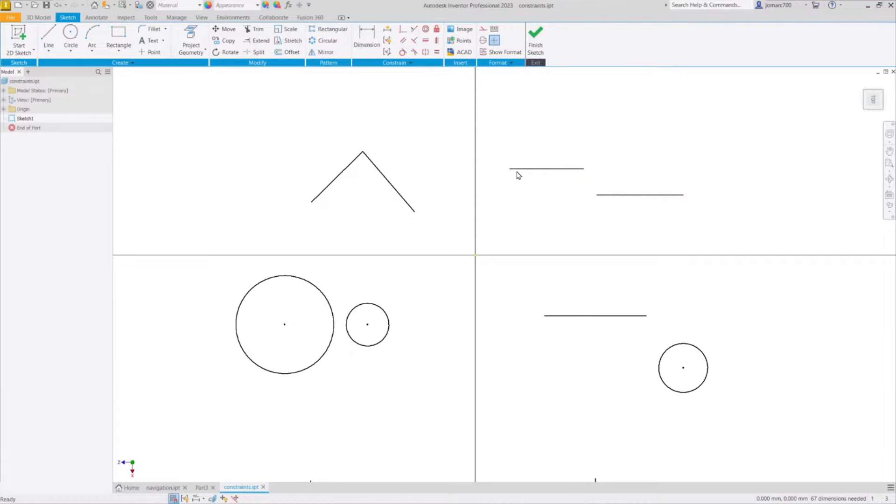
# Apply a Collinear constraint to the two staggered horizontal lines and move the longer one to test it
pyautogui.click(414, 30)
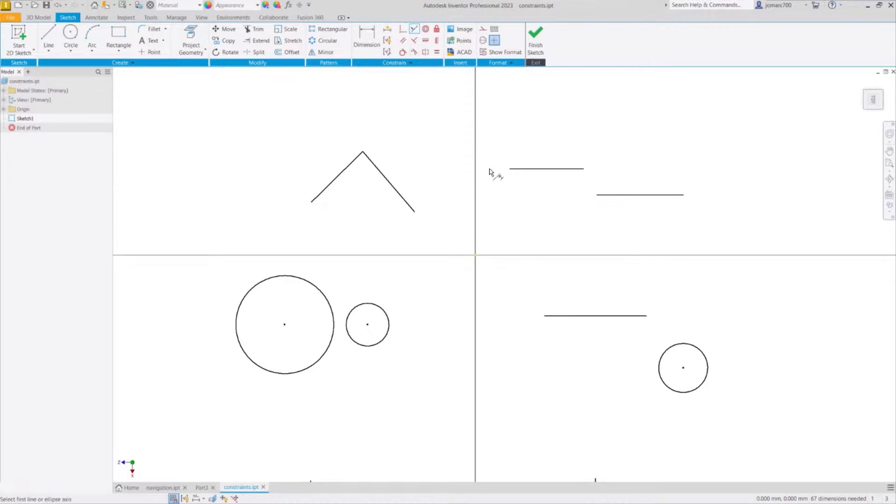
pyautogui.click(551, 170)
pyautogui.click(638, 195)
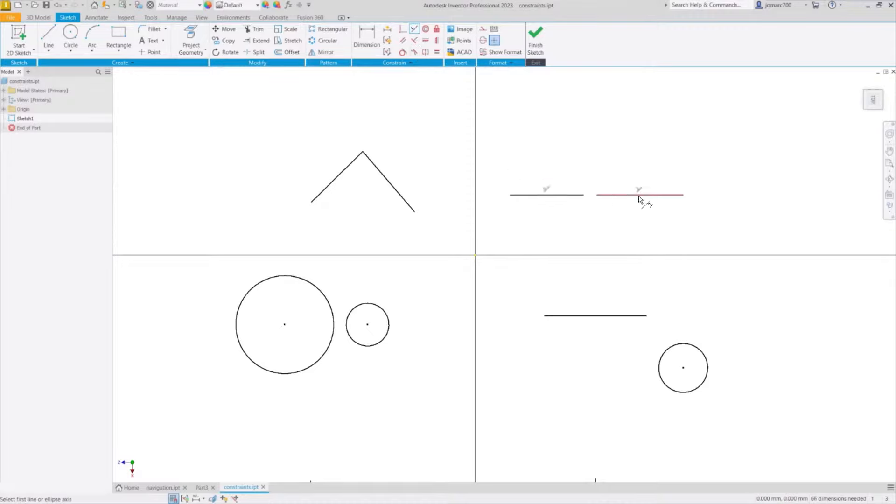
pyautogui.press('Escape')
pyautogui.moveTo(634, 199); pyautogui.dragTo(661, 180)
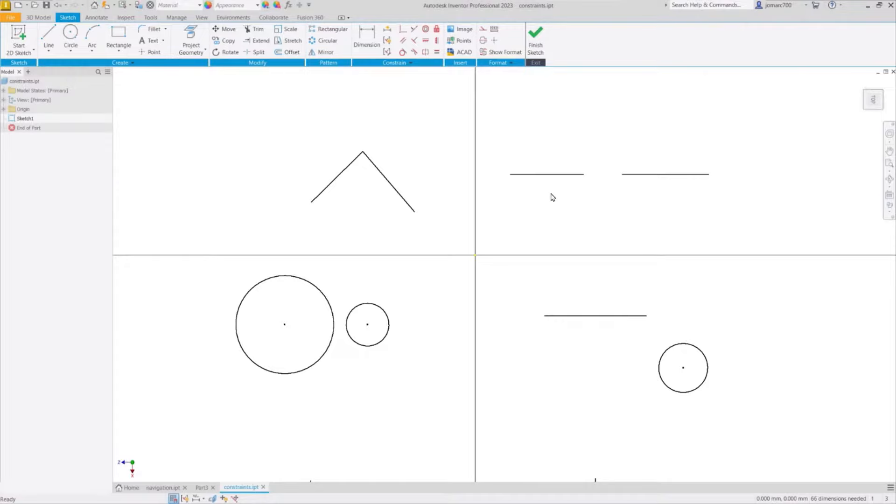
pyautogui.press('Escape')
# Apply a Concentric constraint between the small circle and the large circle beside it
pyautogui.click(426, 30)
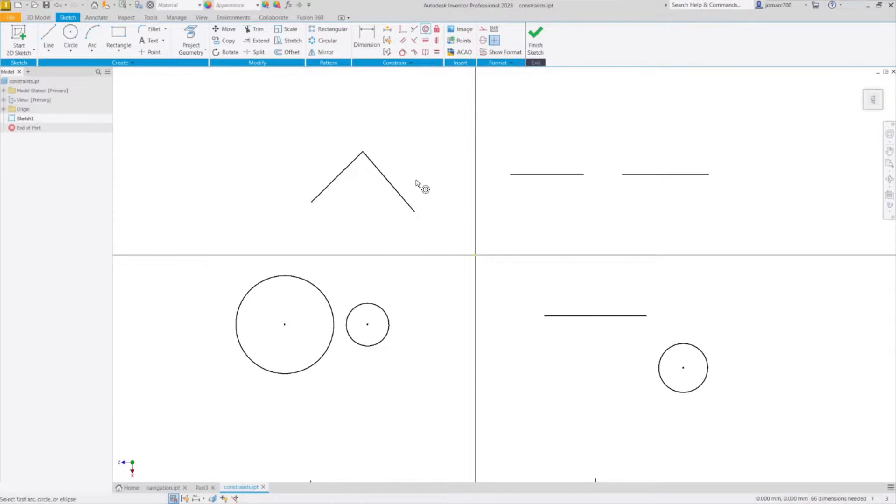
pyautogui.click(387, 321)
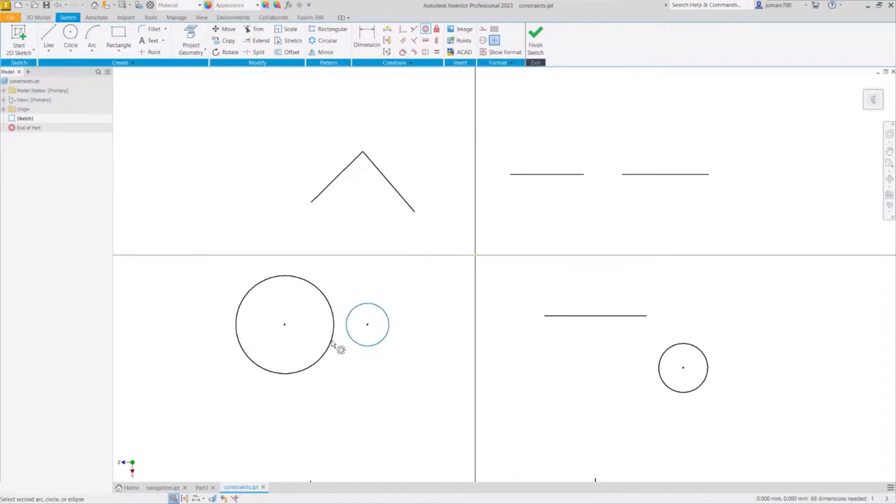
pyautogui.click(273, 279)
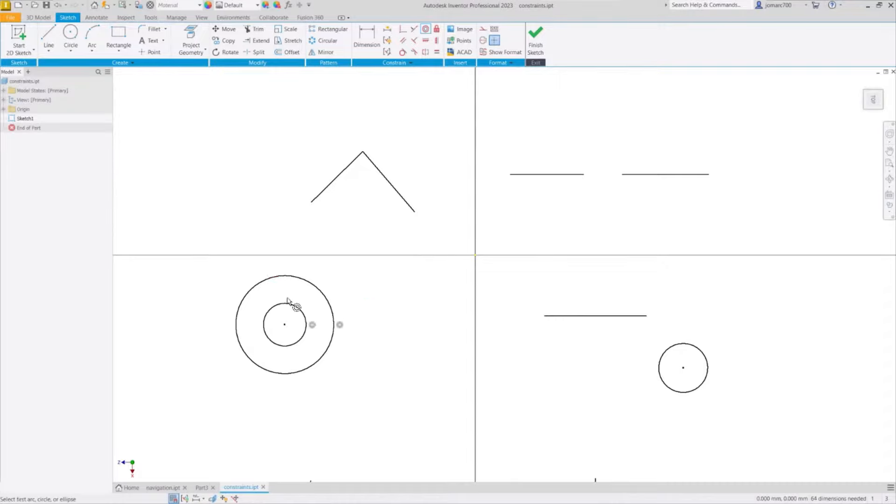
# Leave the Concentric constraint and select the outer and inner circles in turn to inspect their constraint markers
pyautogui.press('Escape')
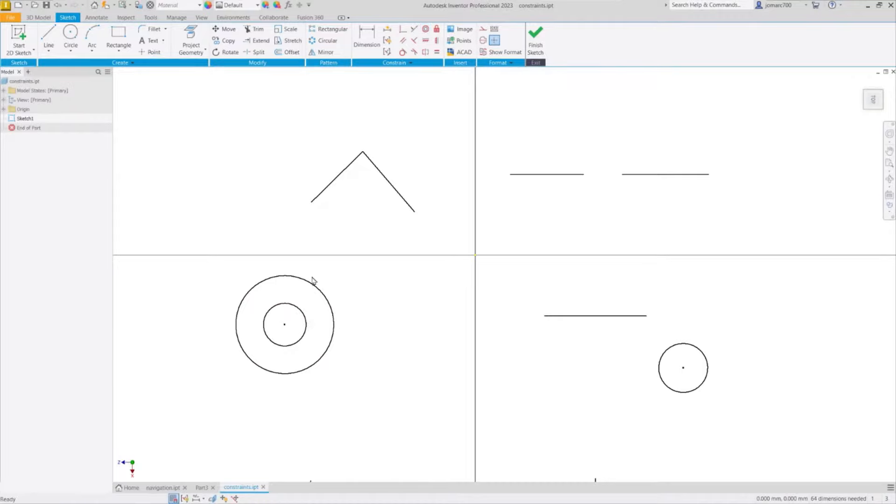
pyautogui.click(325, 295)
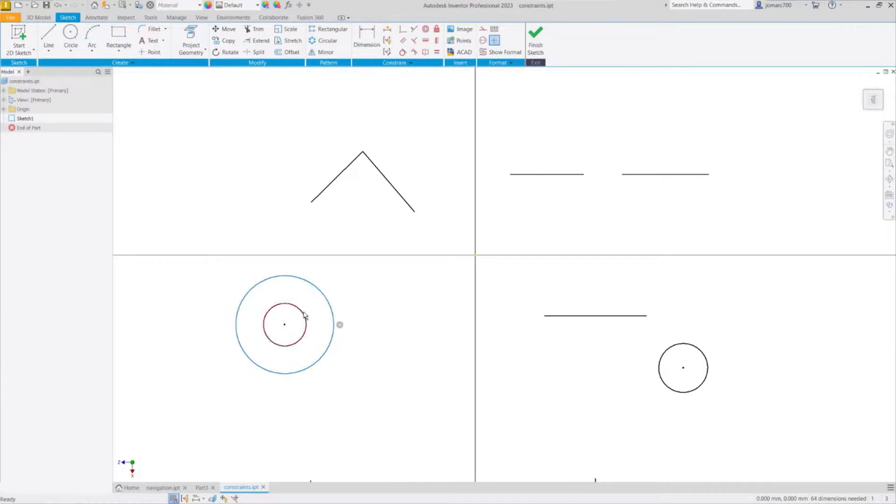
pyautogui.click(303, 315)
pyautogui.click(321, 291)
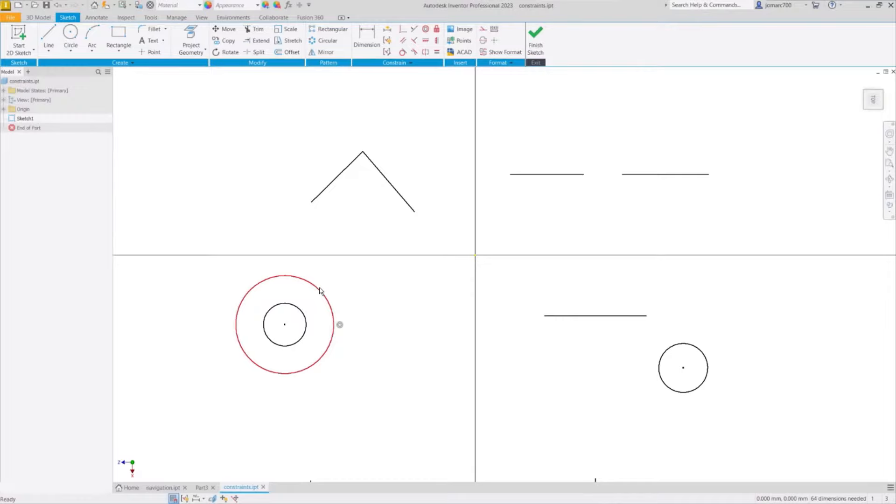
pyautogui.press('Escape')
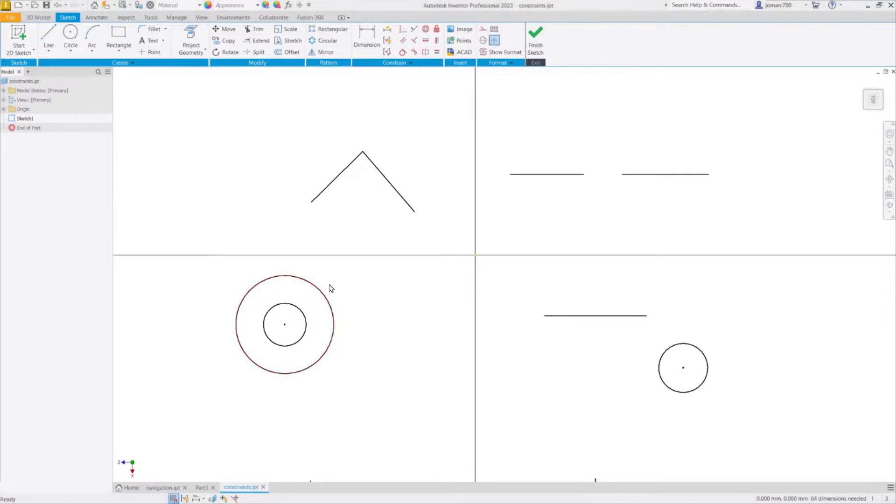
# Apply a Tangent constraint between the horizontal line and the circle below it, and move the circle to test it
pyautogui.click(403, 52)
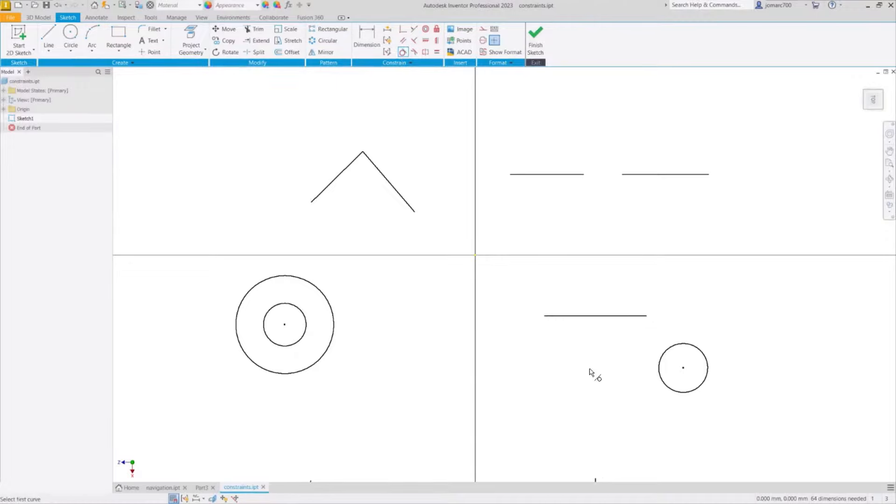
pyautogui.click(604, 319)
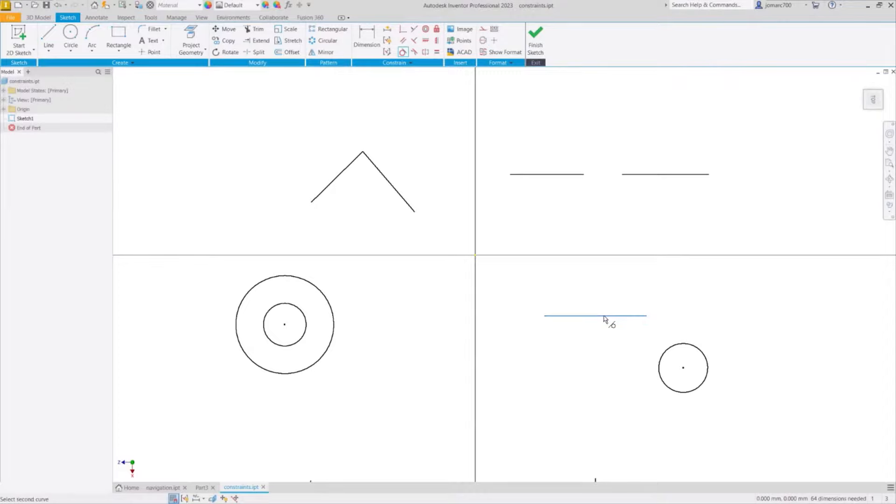
pyautogui.click(696, 348)
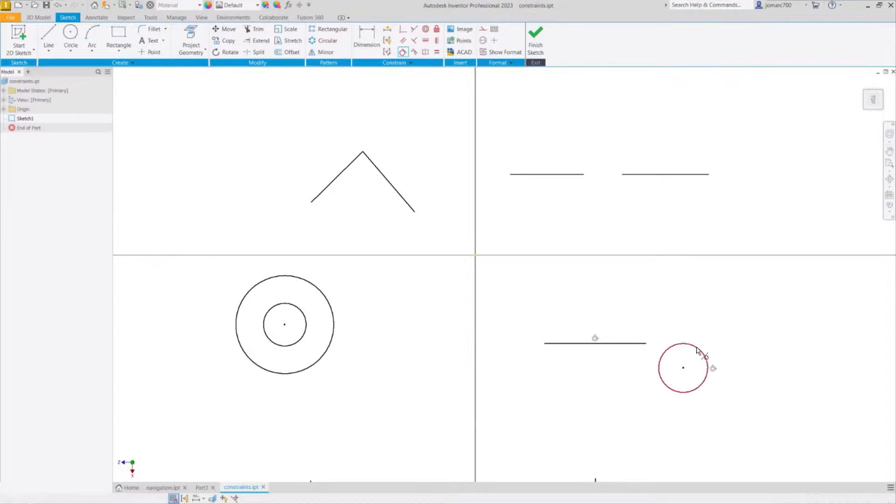
pyautogui.press('Escape')
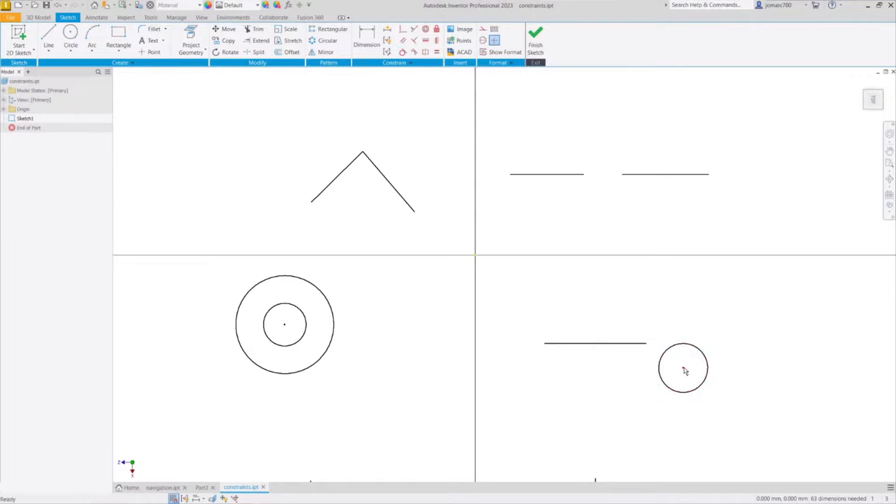
pyautogui.moveTo(684, 369); pyautogui.dragTo(717, 368)
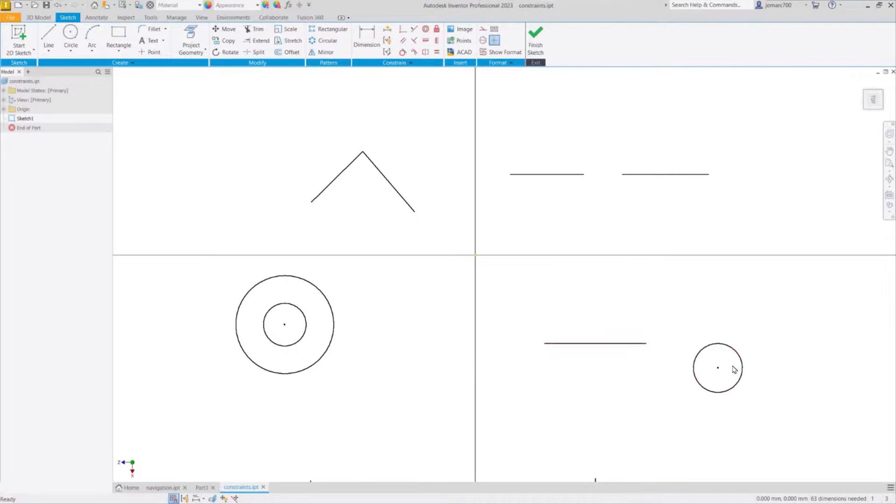
pyautogui.moveTo(716, 369)
pyautogui.mouseDown()
pyautogui.moveTo(552, 358)
pyautogui.moveTo(526, 336)
pyautogui.moveTo(595, 399)
pyautogui.moveTo(684, 397)
pyautogui.moveTo(689, 382)
pyautogui.moveTo(666, 382)
pyautogui.moveTo(675, 385)
pyautogui.mouseUp()
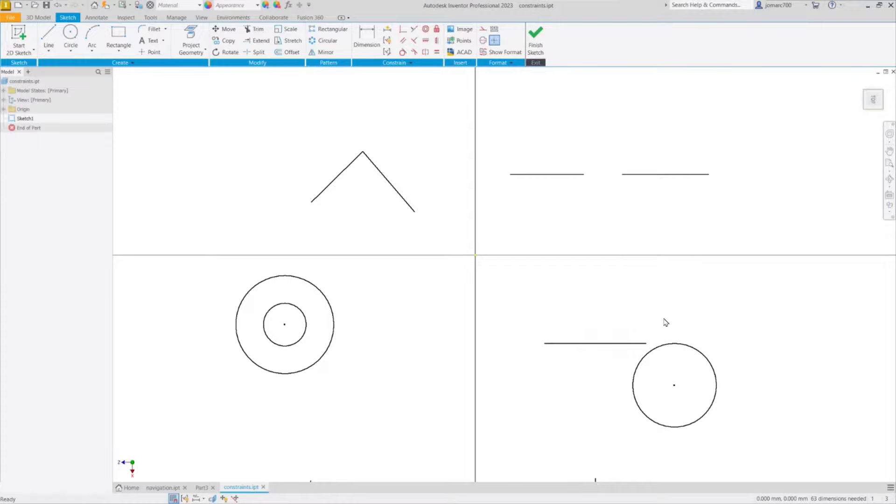
# Join the horizontal line's nearest endpoint to the tangent circle with a Coincident constraint and move the circle to test it
pyautogui.click(404, 31)
pyautogui.click(675, 346)
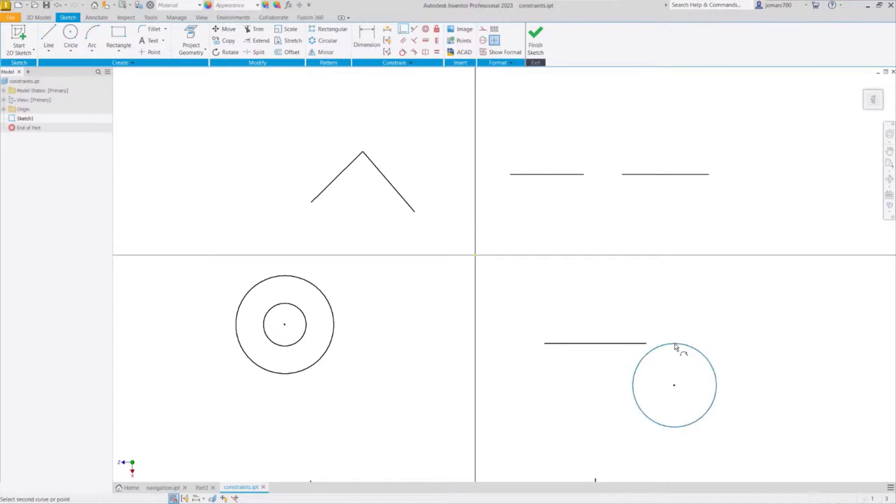
pyautogui.click(646, 343)
pyautogui.press('Escape')
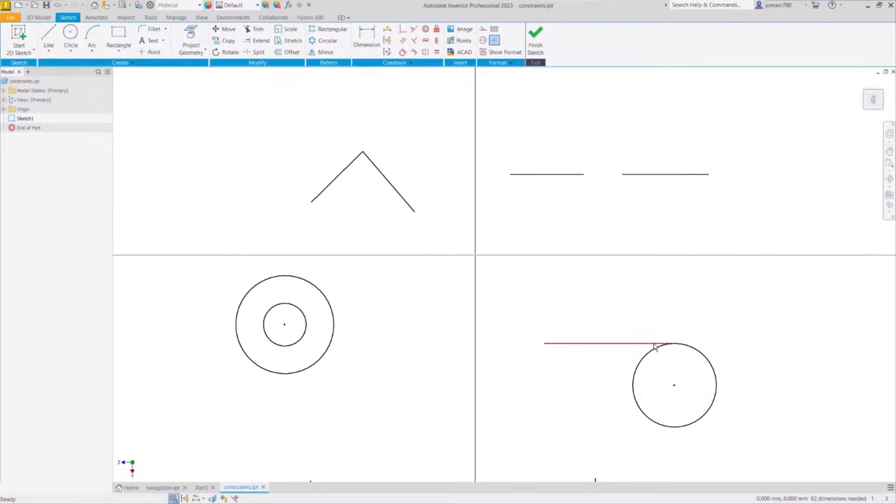
pyautogui.click(693, 350)
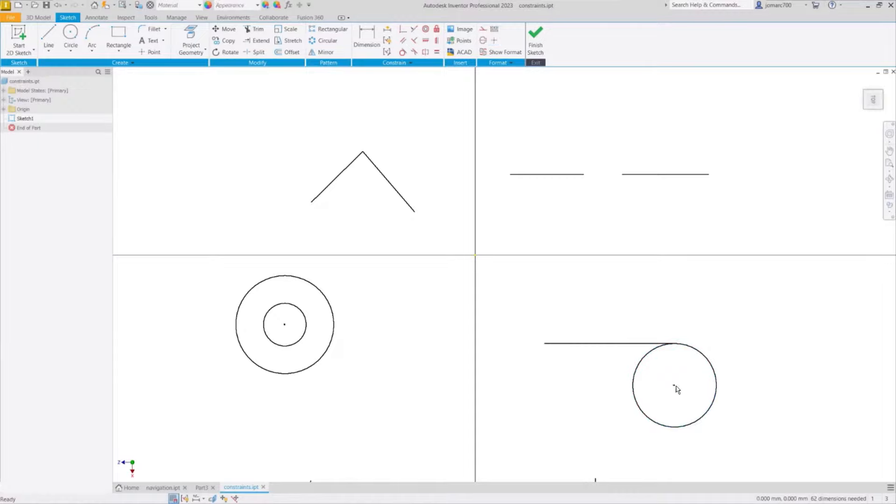
pyautogui.moveTo(676, 388)
pyautogui.mouseDown()
pyautogui.moveTo(699, 351)
pyautogui.moveTo(702, 368)
pyautogui.moveTo(674, 382)
pyautogui.moveTo(671, 374)
pyautogui.moveTo(716, 352)
pyautogui.moveTo(645, 376)
pyautogui.moveTo(748, 346)
pyautogui.moveTo(770, 307)
pyautogui.moveTo(728, 368)
pyautogui.moveTo(708, 361)
pyautogui.moveTo(722, 351)
pyautogui.mouseUp()
# Apply a Perpendicular constraint between the slanted line and the horizontal line beneath it
pyautogui.moveTo(662, 325); pyautogui.dragTo(659, 334, button='middle')
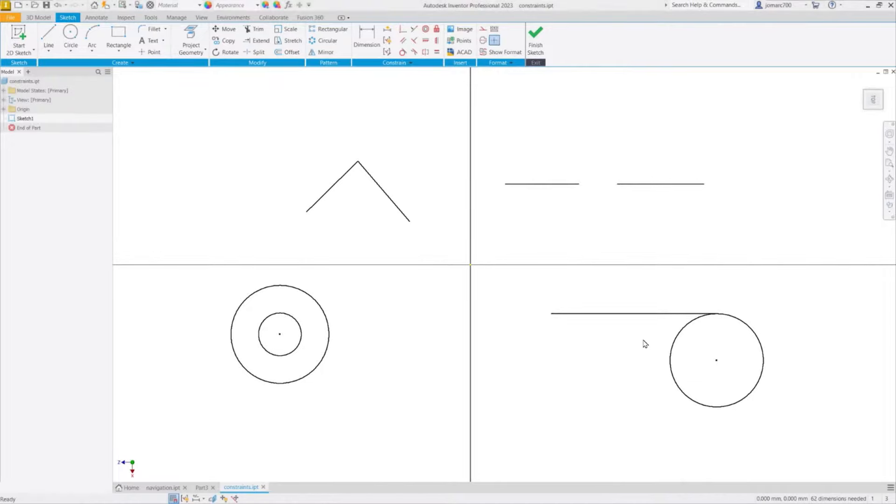
pyautogui.moveTo(626, 336); pyautogui.dragTo(652, 110, button='middle')
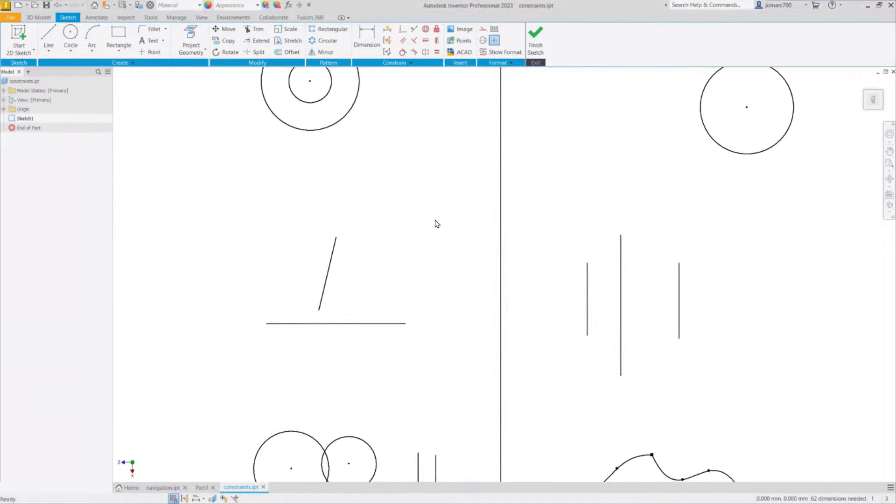
pyautogui.scroll(-3, 440, 187)
pyautogui.scroll(-4, 420, 215)
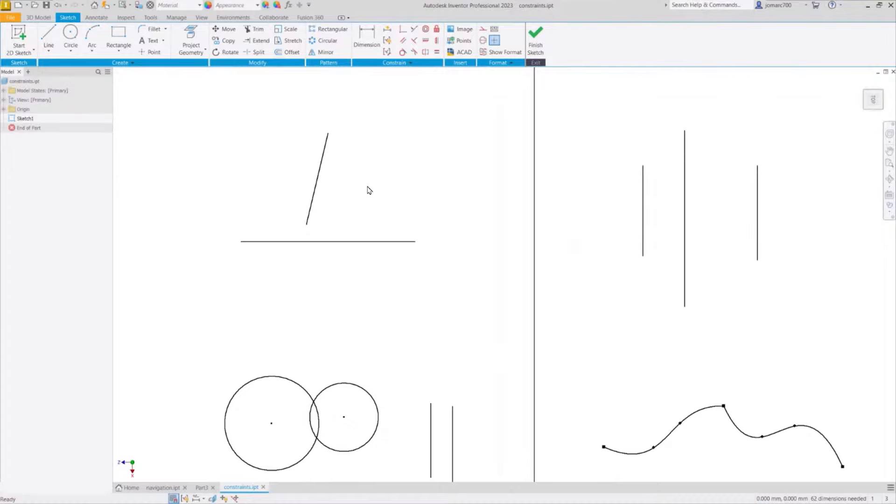
pyautogui.click(414, 41)
pyautogui.click(319, 176)
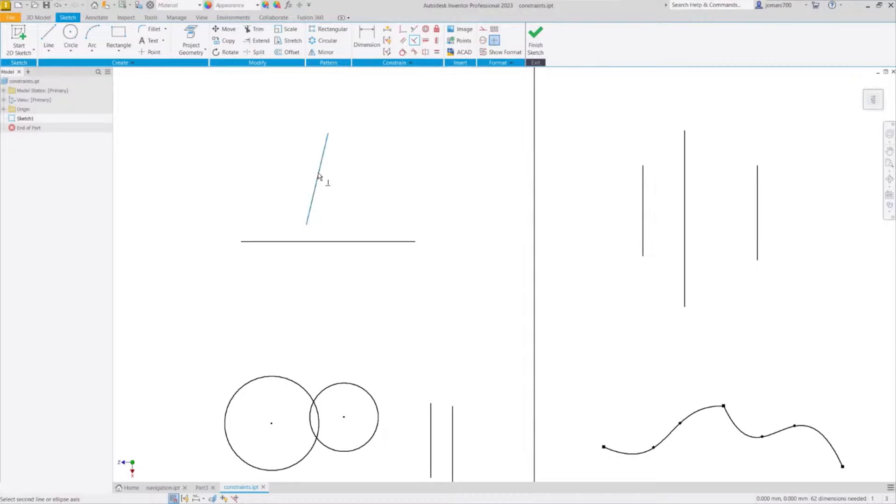
pyautogui.click(310, 242)
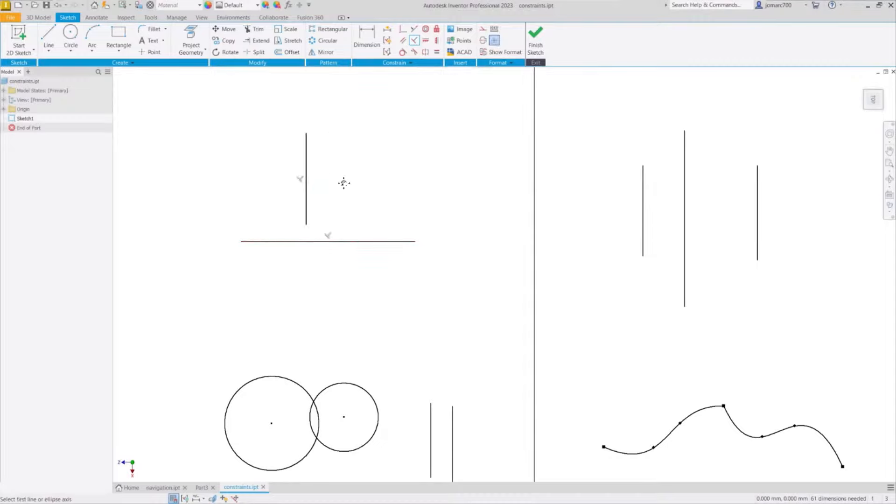
pyautogui.press('Escape')
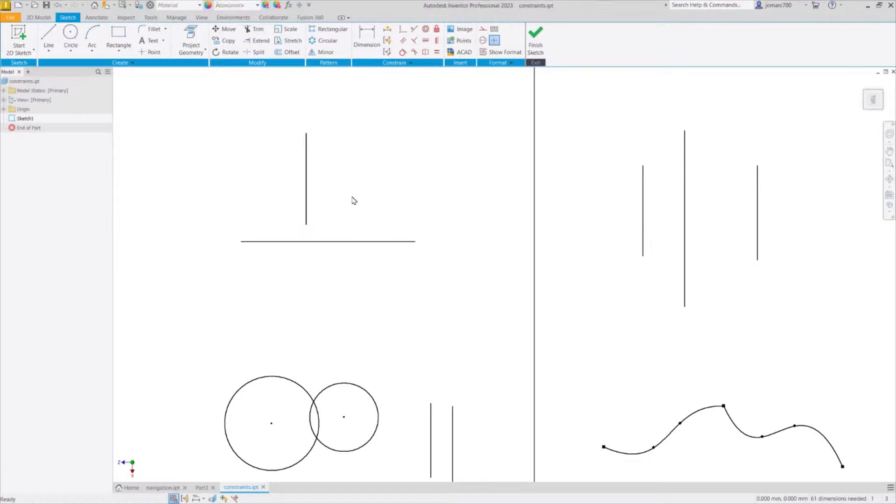
# Try to add an angular dimension between the two perpendicular lines
pyautogui.click(367, 47)
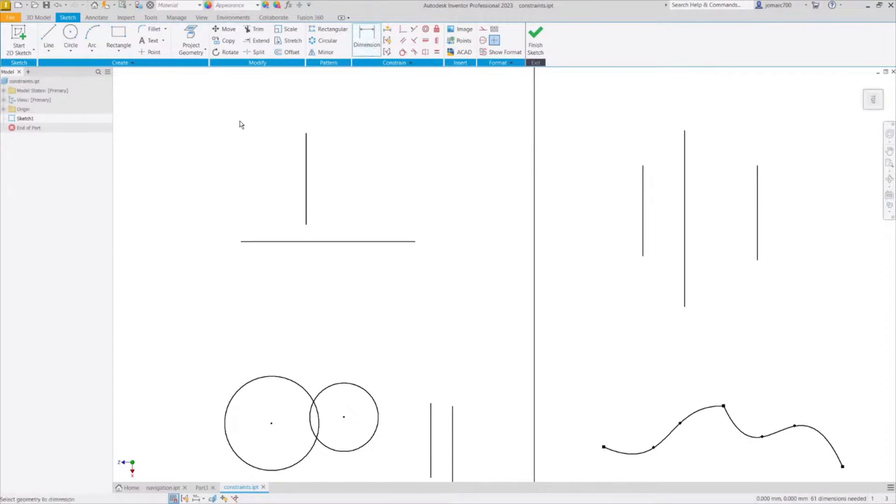
pyautogui.click(307, 192)
pyautogui.click(280, 242)
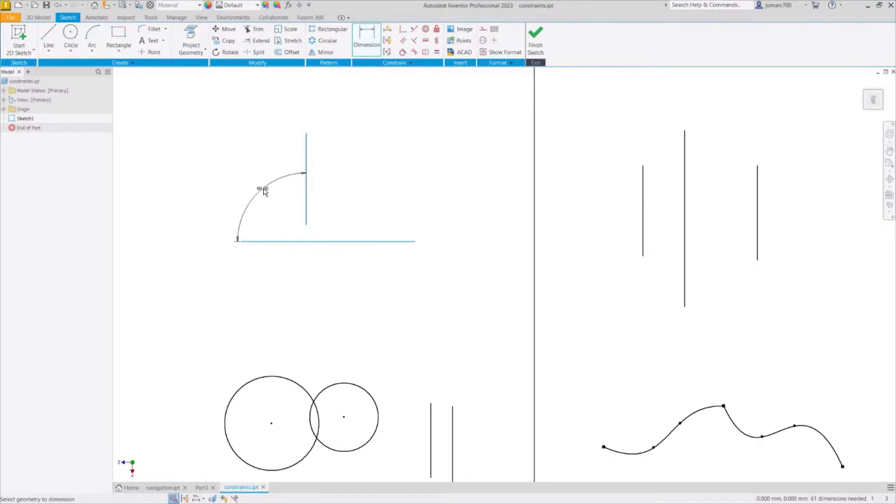
pyautogui.click(264, 192)
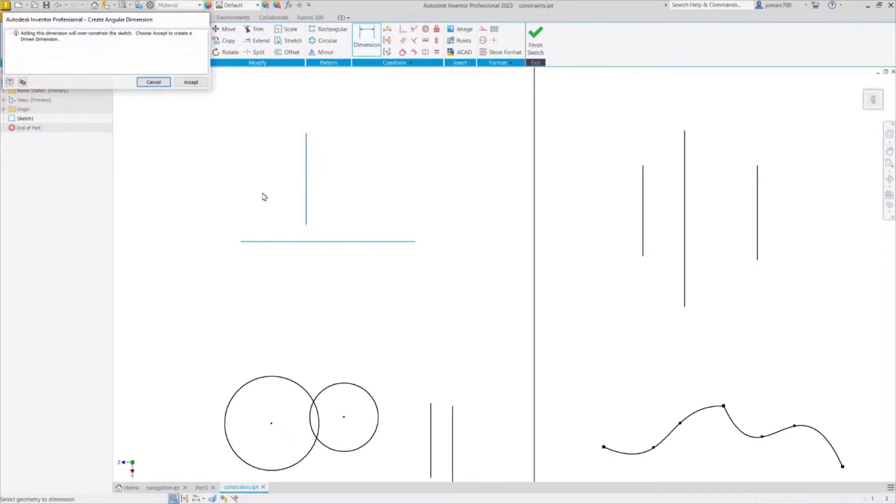
pyautogui.click(151, 84)
pyautogui.press('Escape')
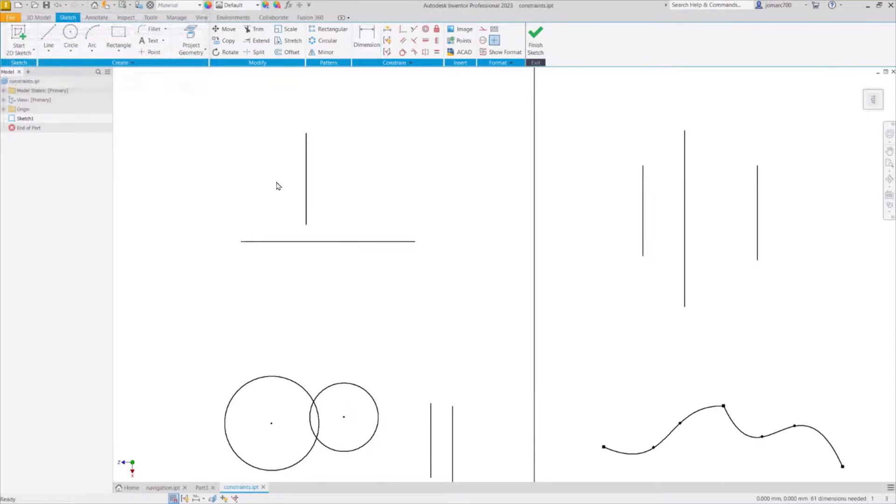
# Make the two short vertical lines symmetric about the long vertical line between them, and move one to test it
pyautogui.click(425, 52)
pyautogui.click(757, 219)
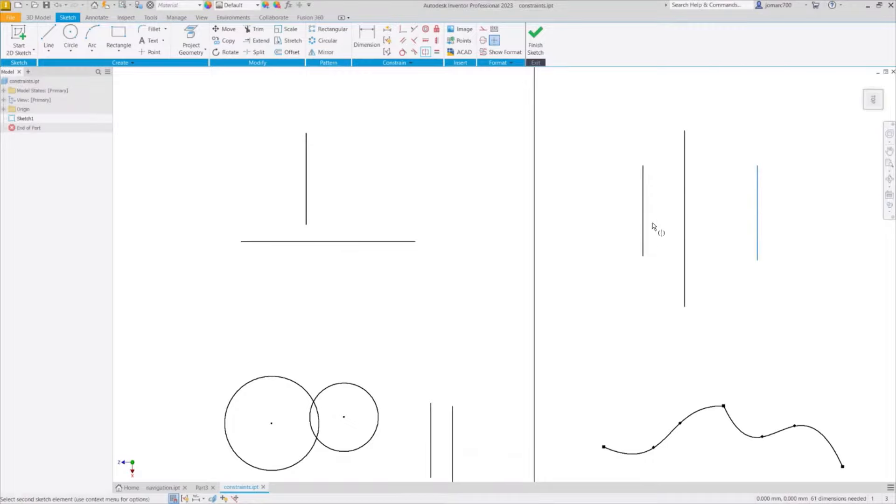
pyautogui.click(643, 203)
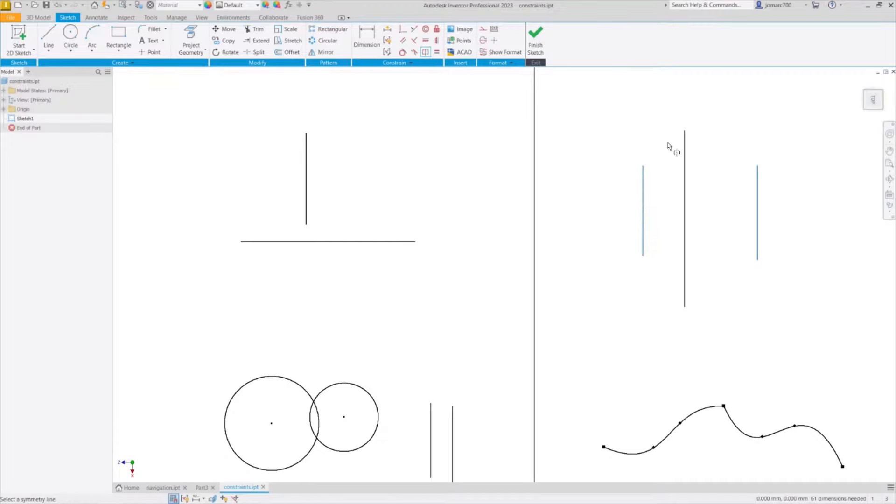
pyautogui.click(685, 222)
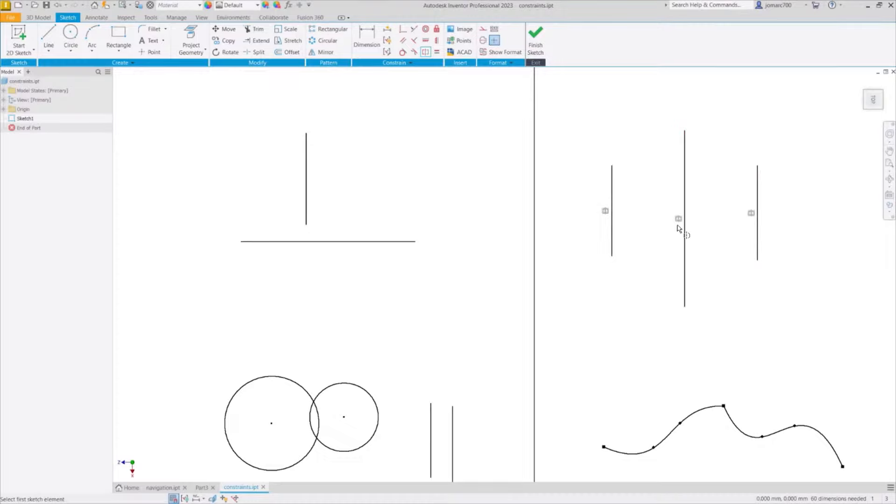
pyautogui.press('Escape')
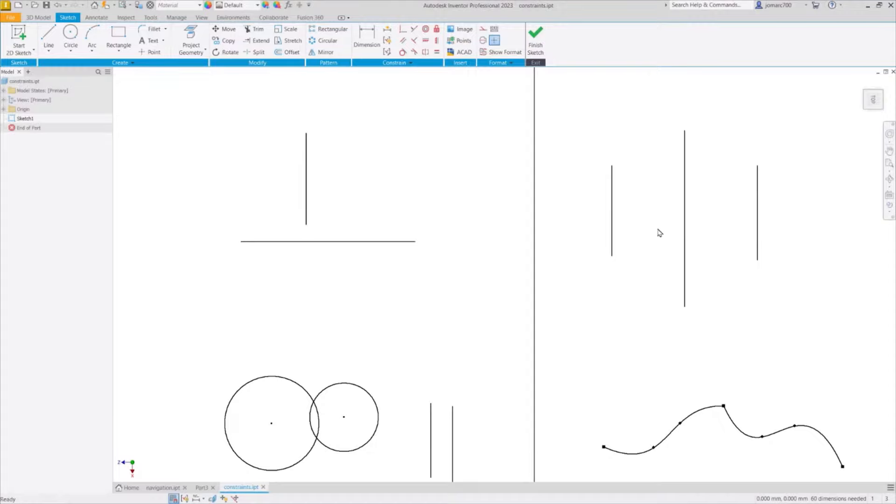
pyautogui.keyDown('ctrl'); pyautogui.moveTo(612, 239); pyautogui.dragTo(633, 247); pyautogui.keyUp('ctrl')
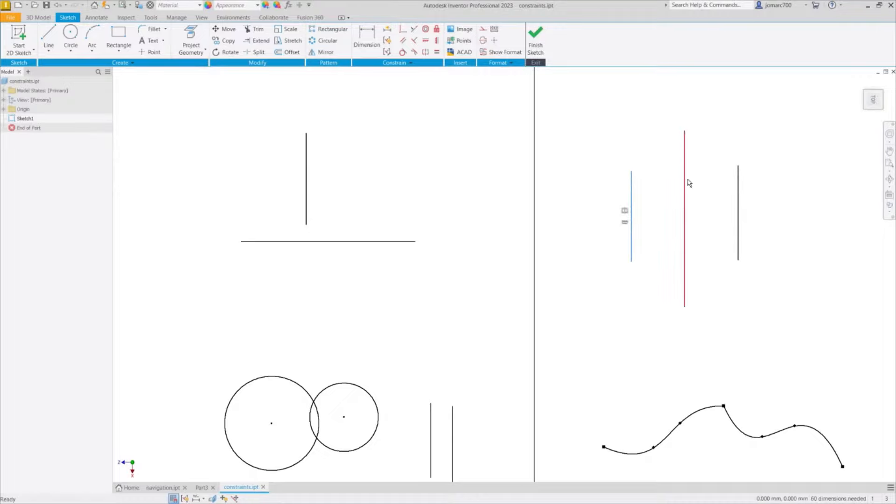
pyautogui.click(660, 246)
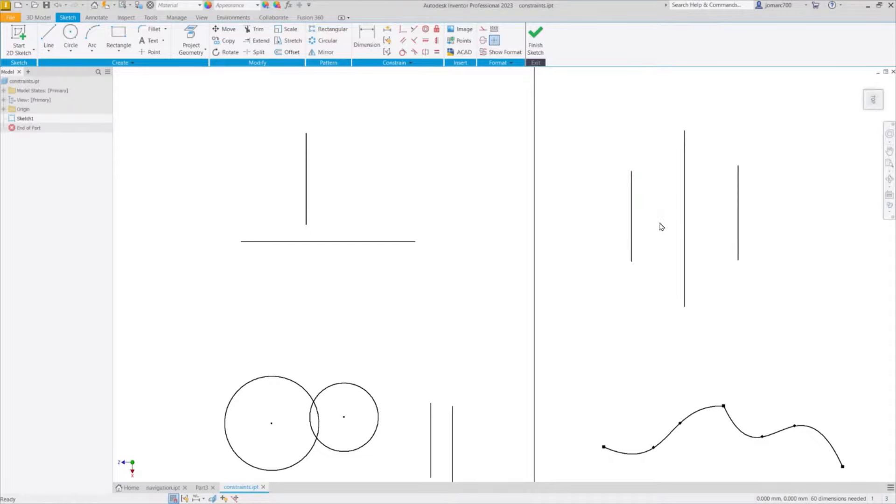
# Apply Equal constraints between the two overlapping circles and between the two vertical lines beside them
pyautogui.moveTo(500, 310)
pyautogui.mouseDown(button='middle')
pyautogui.moveTo(485, 272)
pyautogui.moveTo(498, 142)
pyautogui.mouseUp(button='middle')
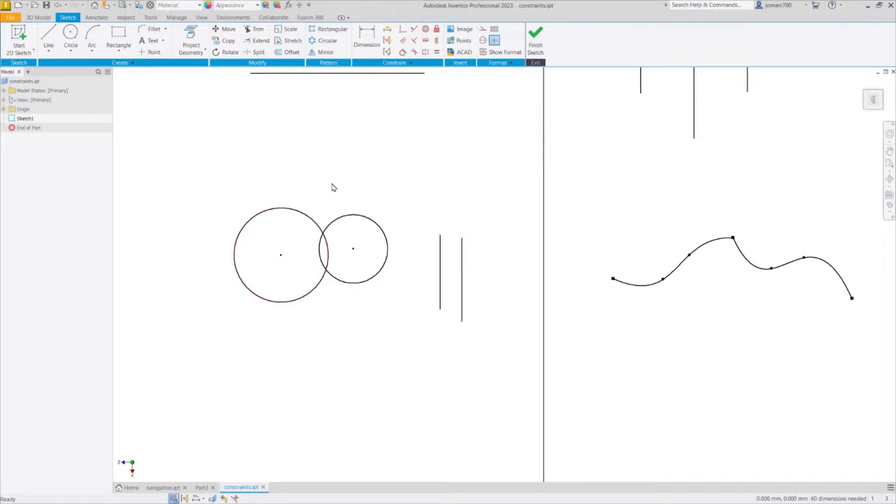
pyautogui.click(437, 53)
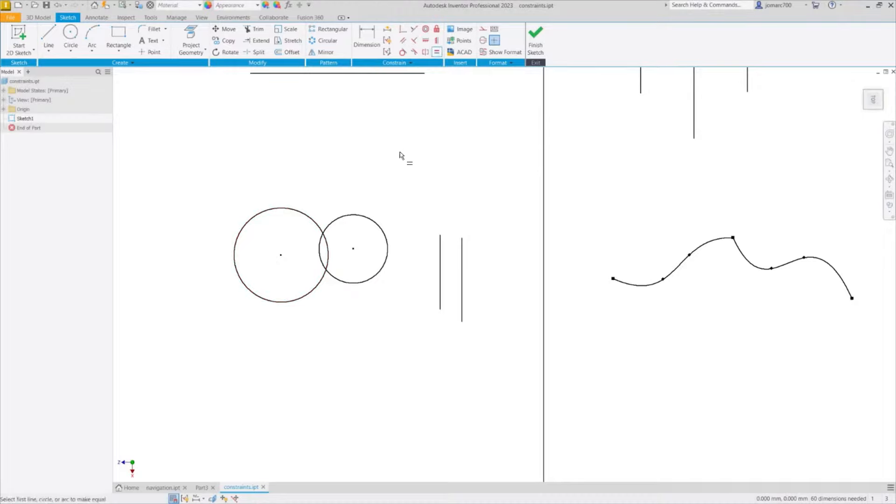
pyautogui.click(298, 214)
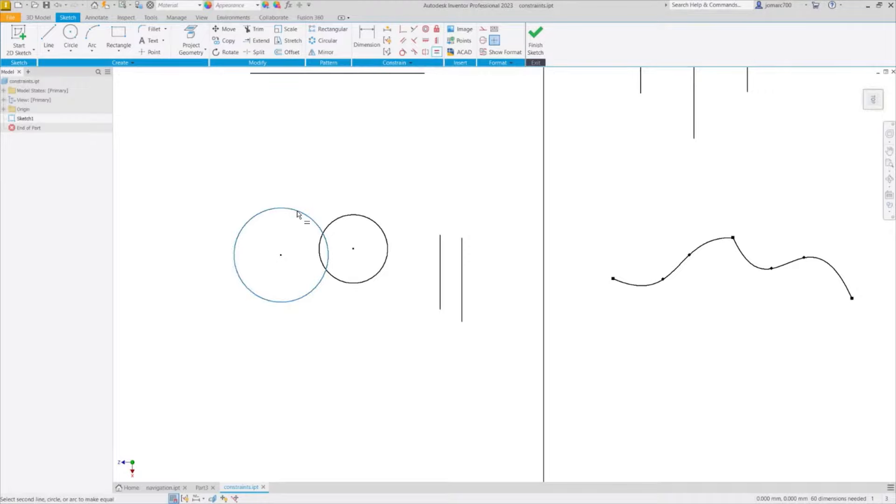
pyautogui.click(345, 219)
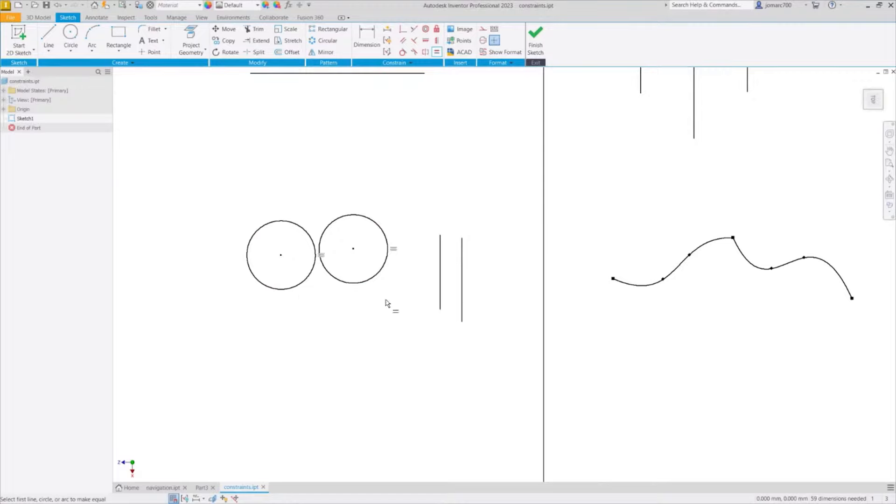
pyautogui.click(440, 263)
pyautogui.click(461, 260)
pyautogui.press('Escape')
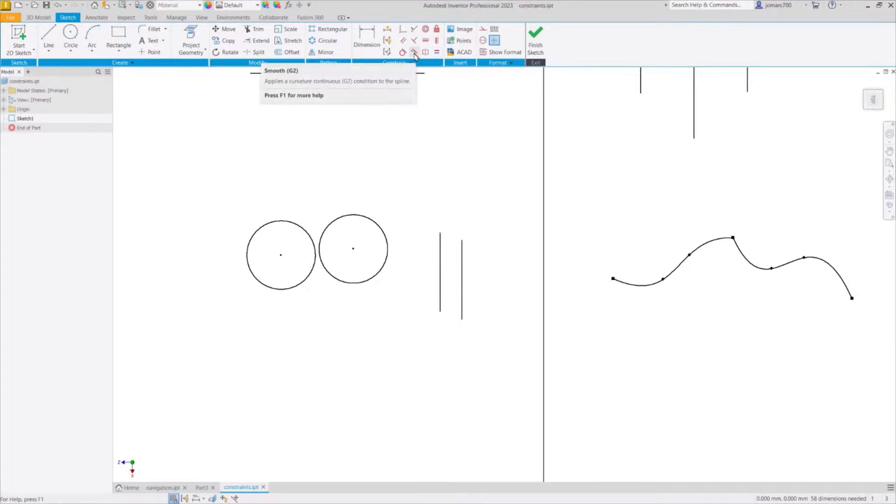
# Apply a Smooth (G2) constraint between the two splines that meet at a shared endpoint, and switch to the Part3 document
pyautogui.moveTo(644, 208); pyautogui.dragTo(454, 218, button='middle')
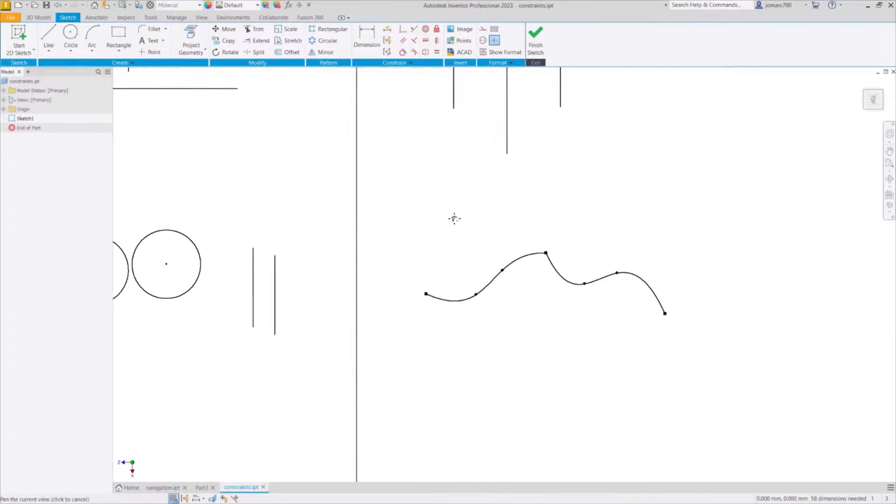
pyautogui.click(524, 261)
pyautogui.click(587, 293)
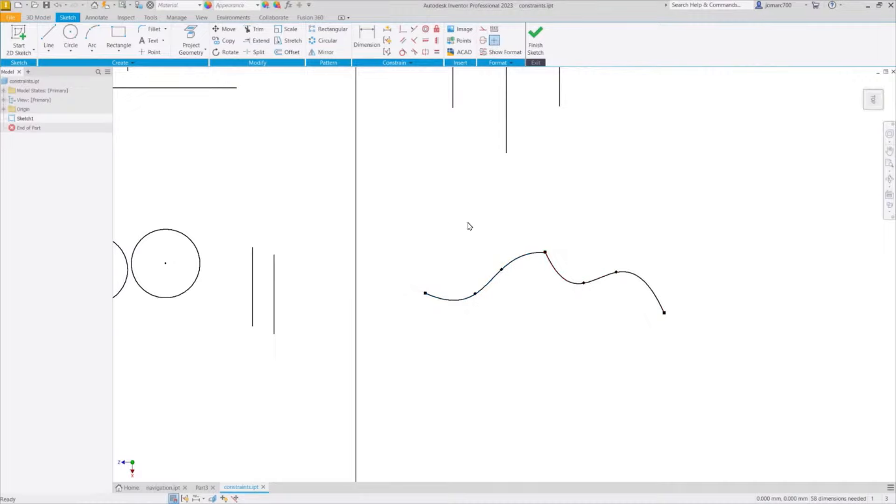
pyautogui.click(414, 54)
pyautogui.click(525, 259)
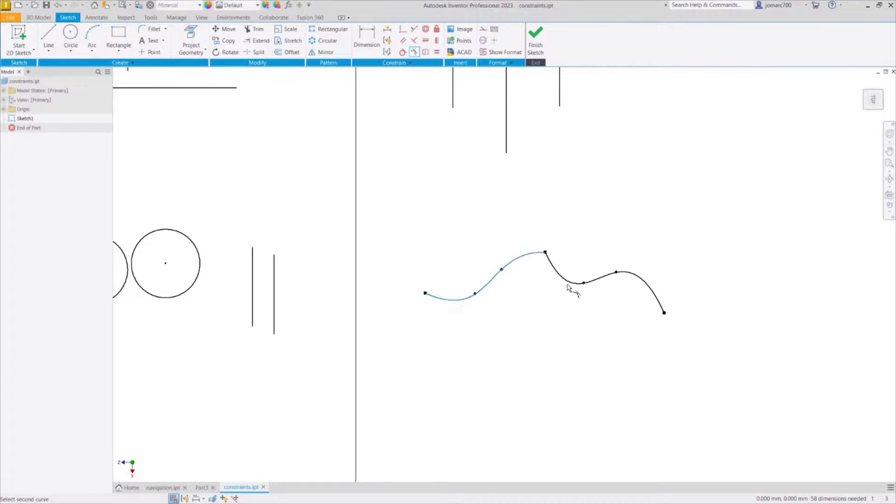
pyautogui.click(567, 285)
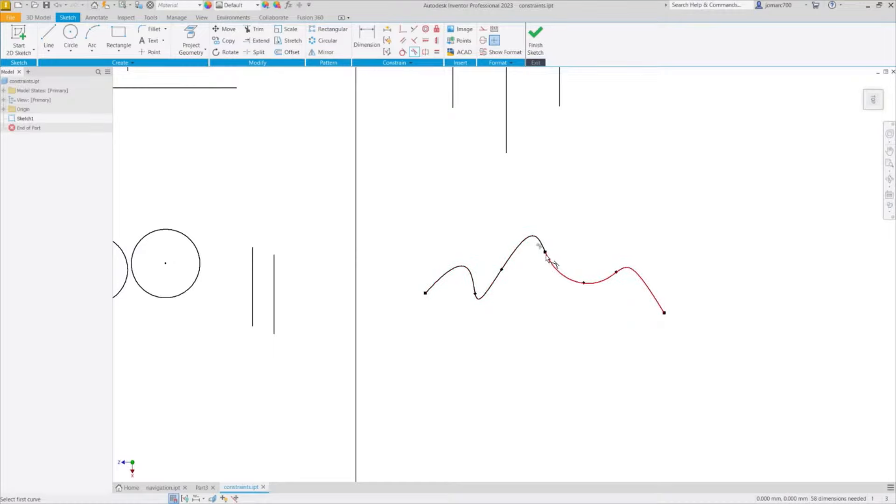
pyautogui.middleClick(498, 348)
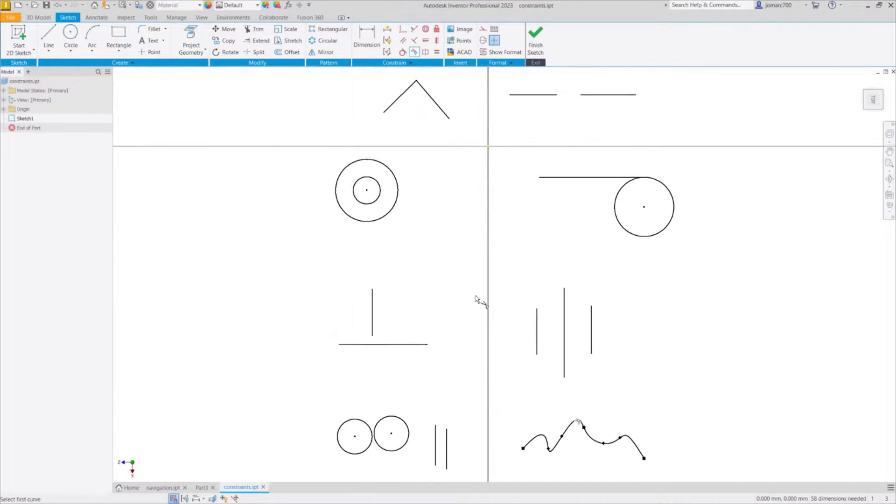
pyautogui.press('Escape')
pyautogui.click(202, 488)
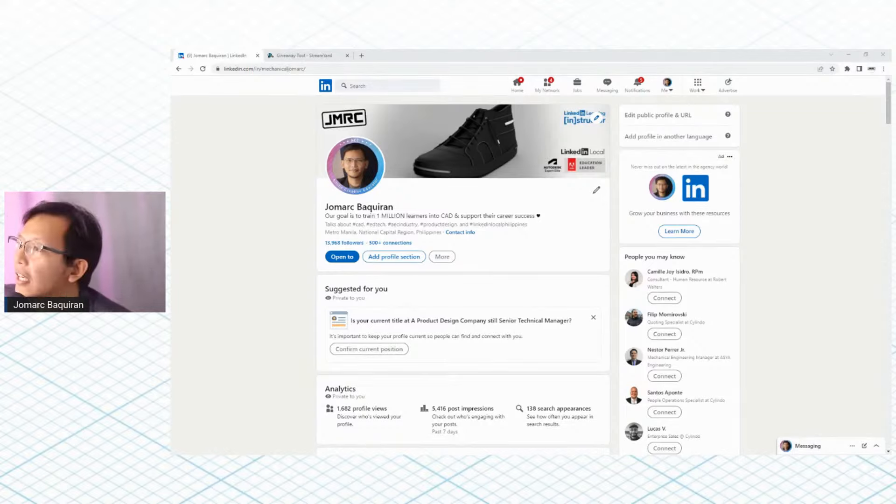
# Open My Network on LinkedIn, accept the three pending student connection invitations, and dismiss the chat window
pyautogui.click(547, 85)
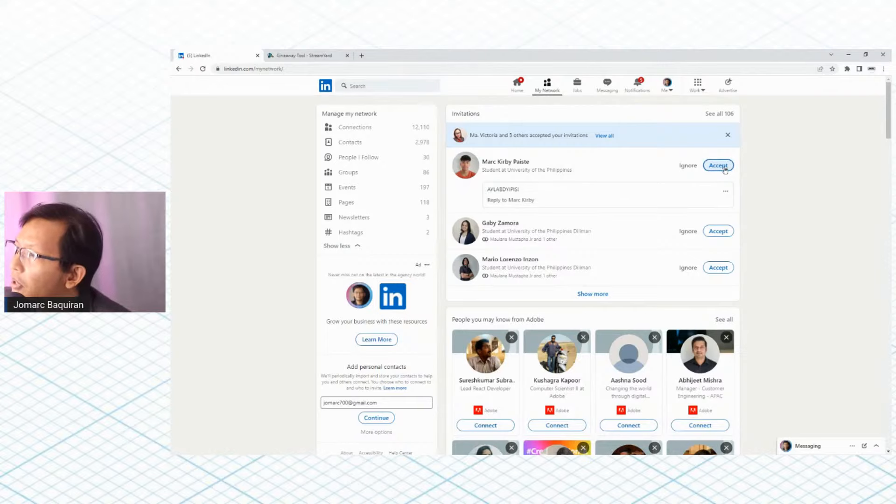
pyautogui.click(725, 170)
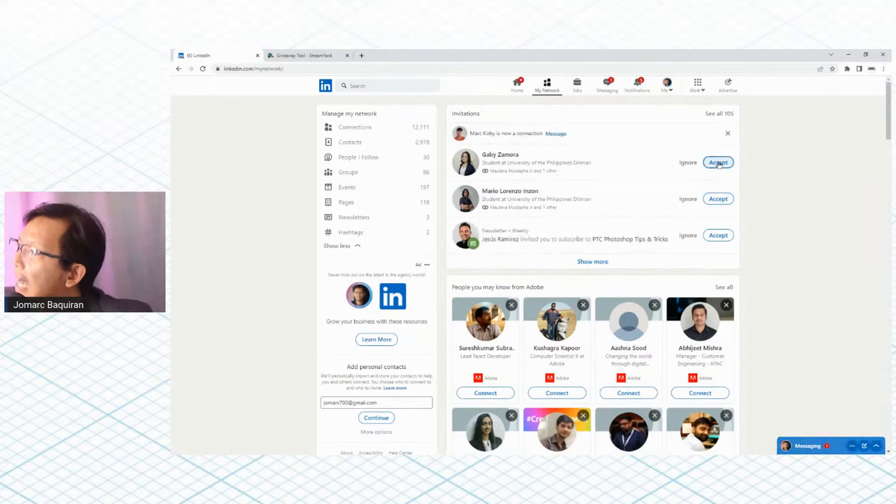
pyautogui.click(718, 163)
pyautogui.click(719, 162)
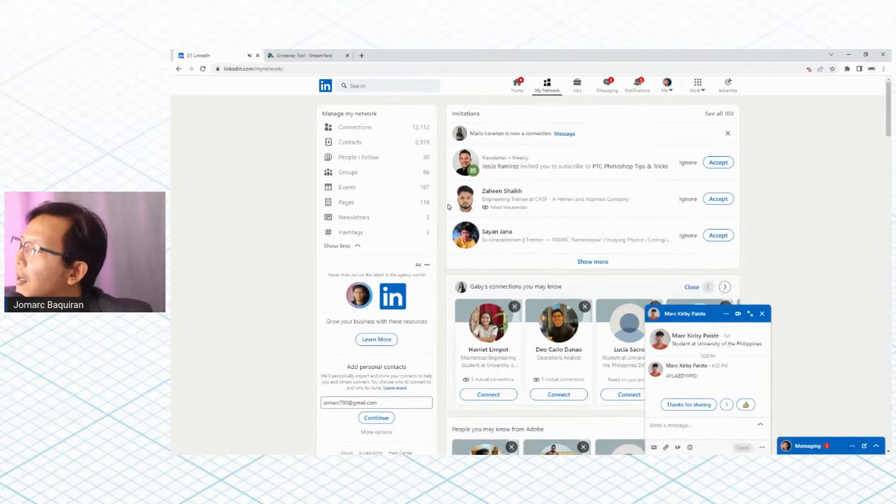
pyautogui.click(762, 314)
# In the StreamYard Giveaway Tool, set the match text to AutodeskInventor and start collecting comments
pyautogui.click(299, 55)
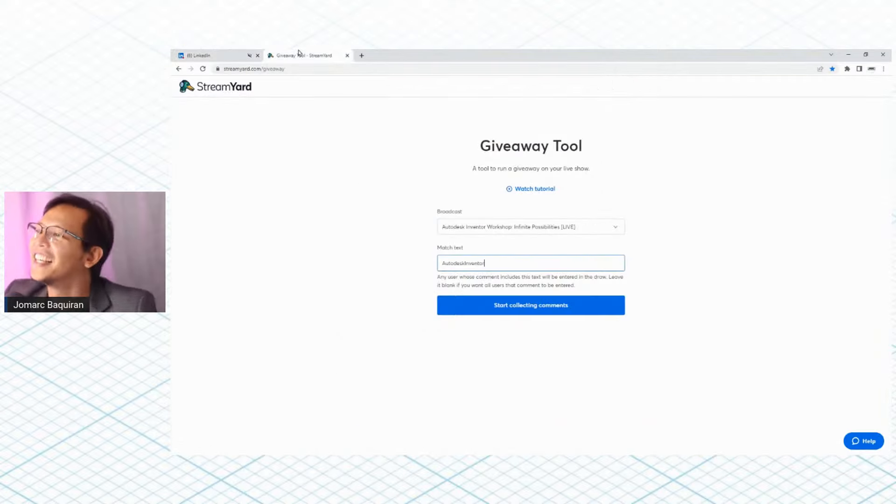
pyautogui.rightClick(299, 53)
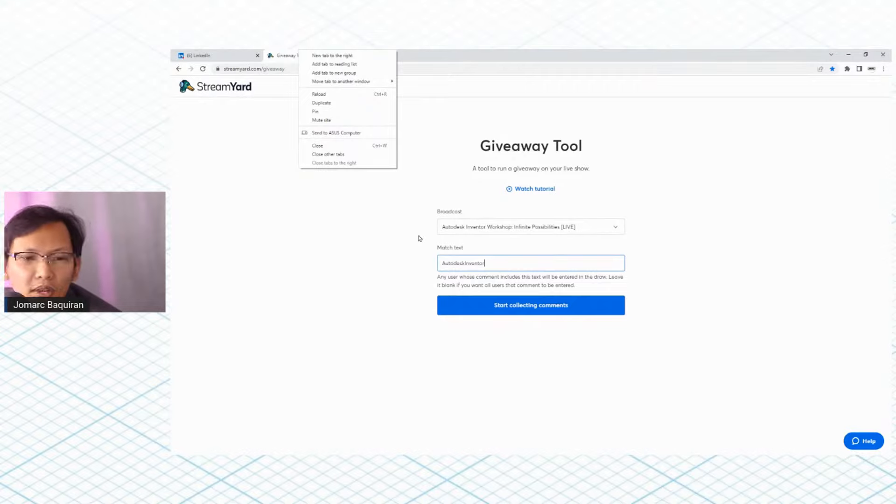
pyautogui.click(362, 262)
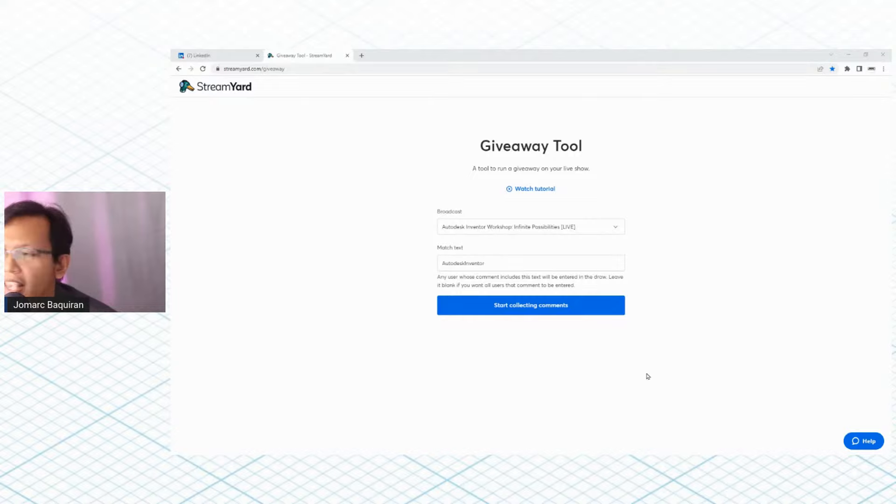
pyautogui.moveTo(525, 265); pyautogui.dragTo(339, 252)
pyautogui.write('AutodeskInventor')
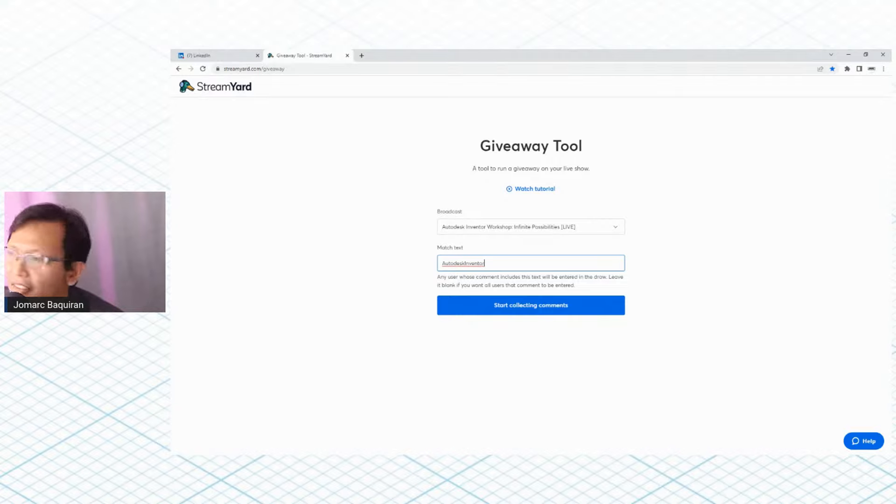
pyautogui.doubleClick(517, 262)
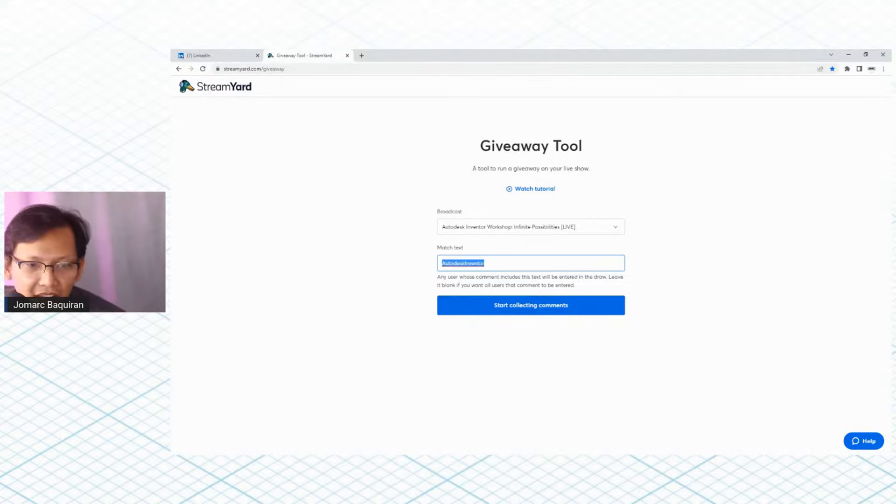
pyautogui.hotkey('alt', 'Tab')
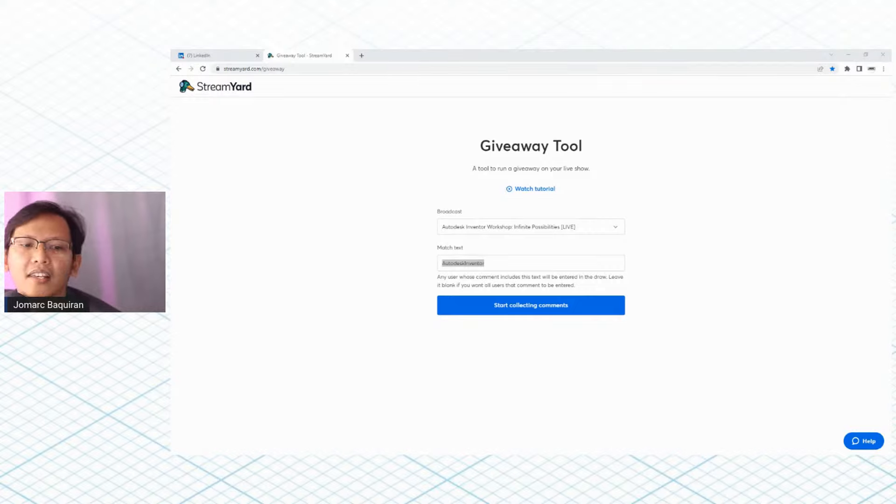
pyautogui.click(524, 308)
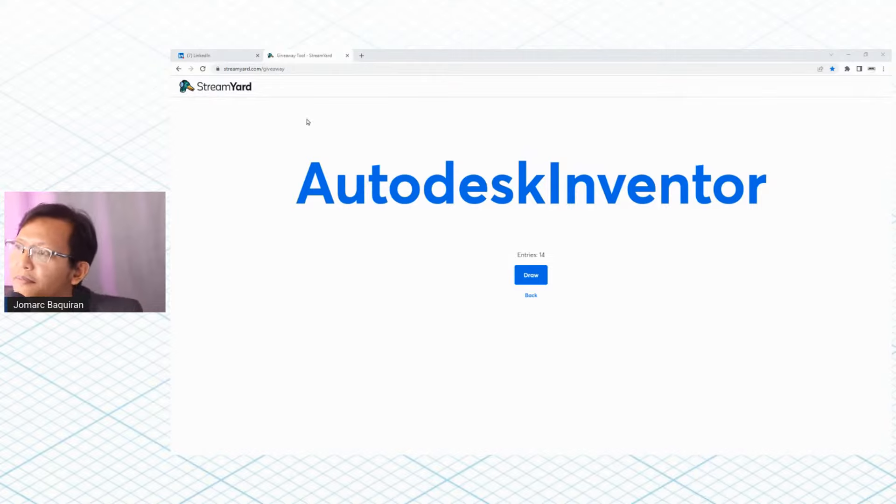
# Switch to the Google results for "linkedin business premium cost" and check the Premium Business price
pyautogui.click(362, 55)
pyautogui.moveTo(368, 52); pyautogui.dragTo(373, 84)
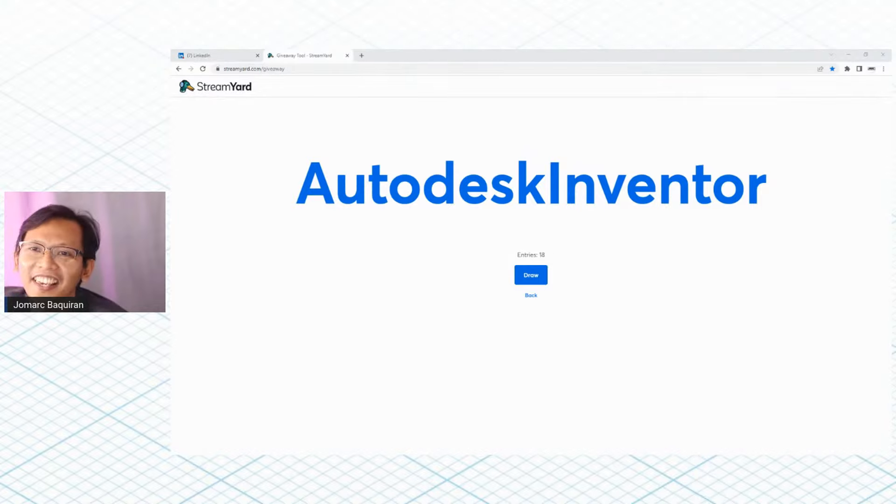
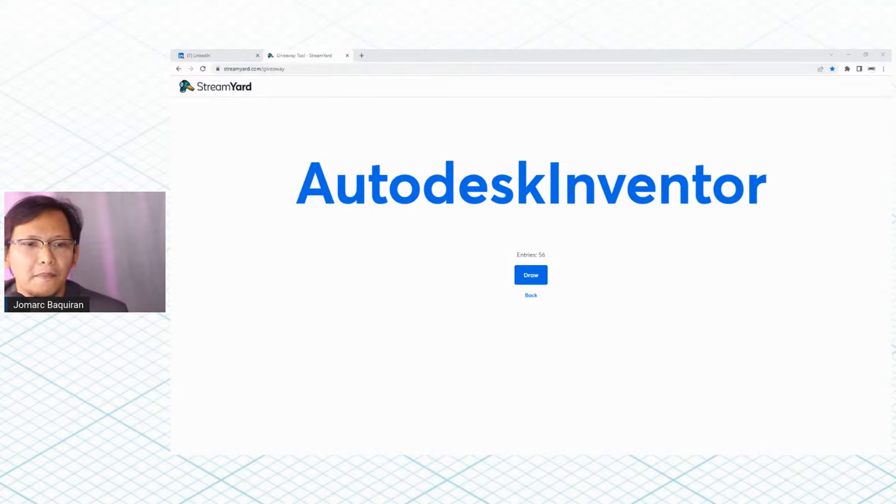
pyautogui.hotkey('alt', 'Tab')
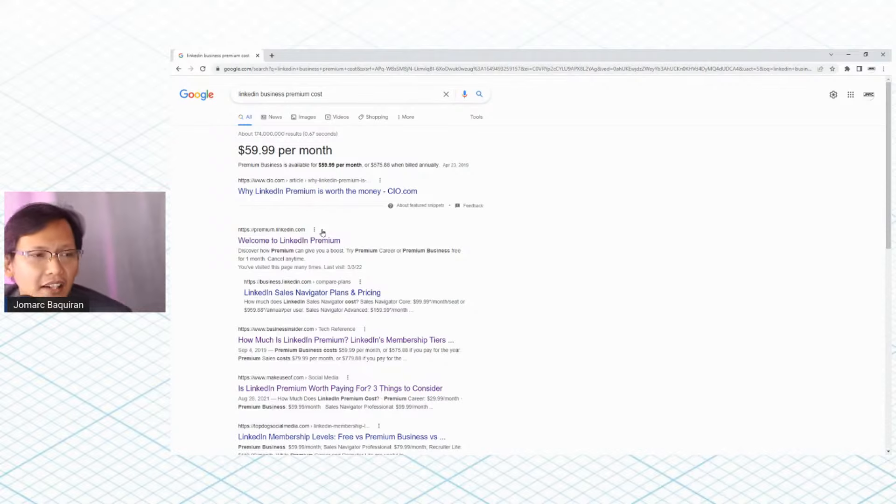
pyautogui.moveTo(402, 53); pyautogui.dragTo(171, 140)
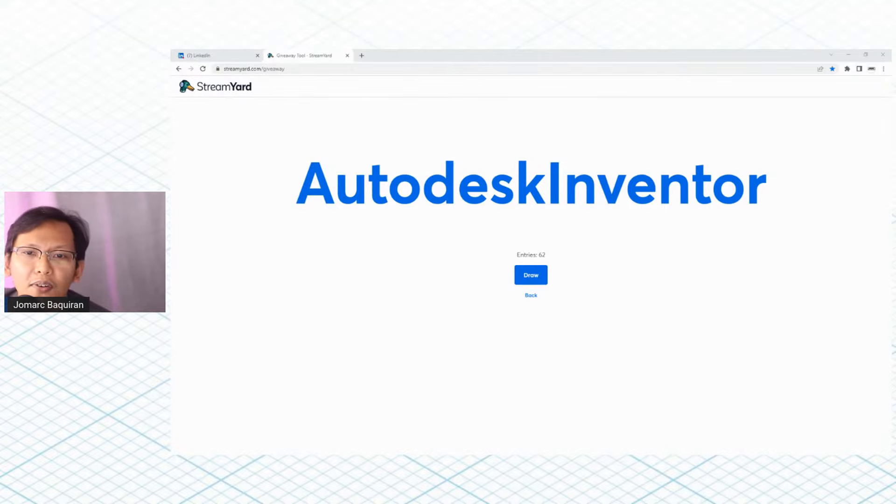
# Switch to LinkedIn Learning, search for Autodesk Inventor, and look through the list of matching courses
pyautogui.moveTo(171, 423); pyautogui.dragTo(317, 51)
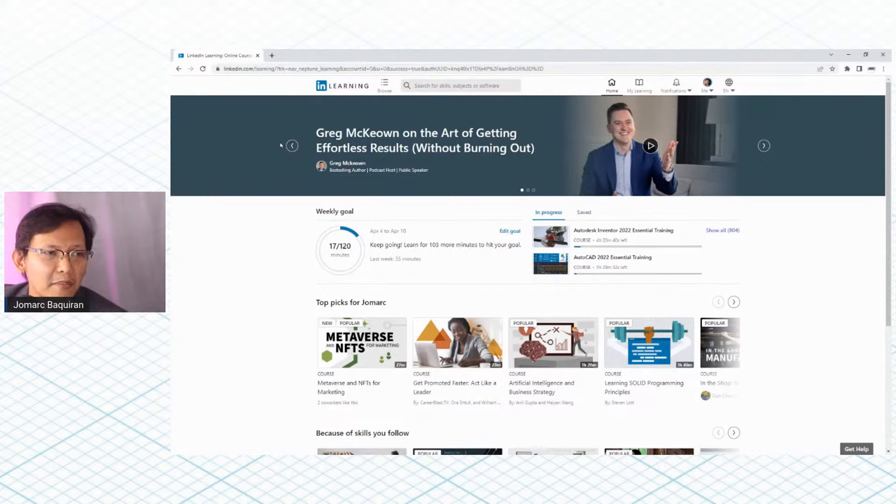
pyautogui.click(463, 88)
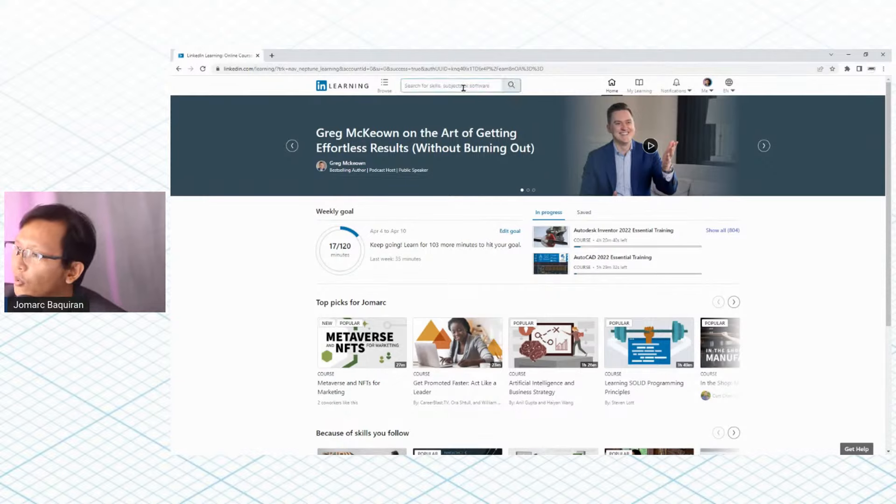
pyautogui.write('a')
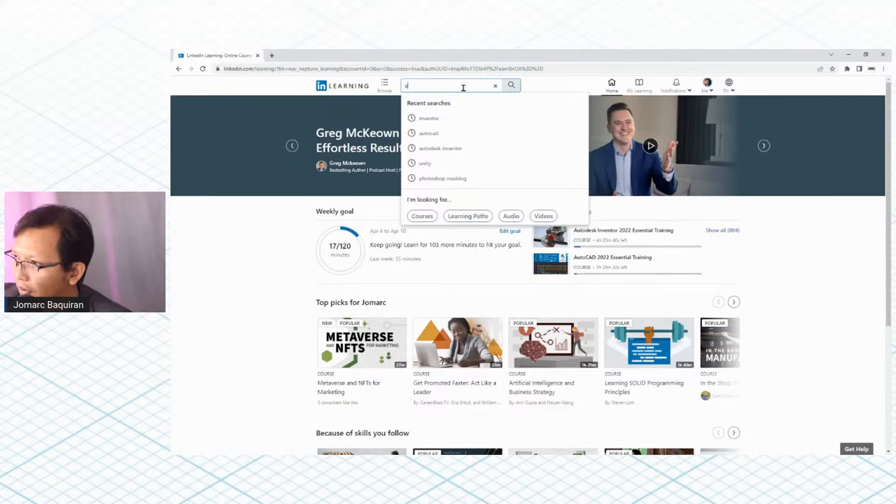
pyautogui.write('utodesk inventor')
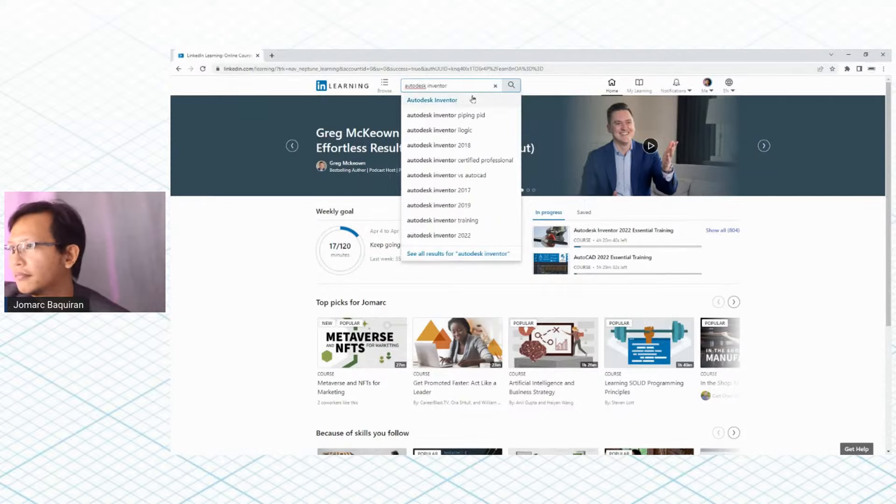
pyautogui.click(466, 100)
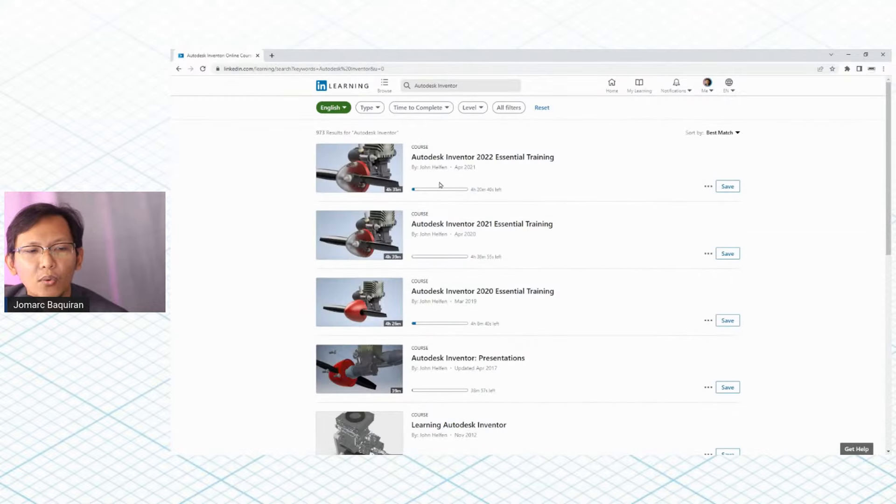
pyautogui.scroll(-5, 459, 219)
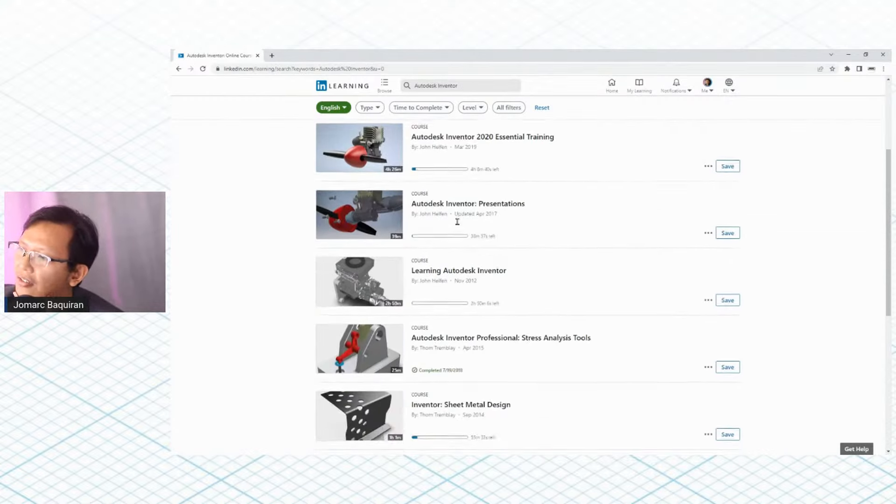
pyautogui.scroll(-5, 458, 221)
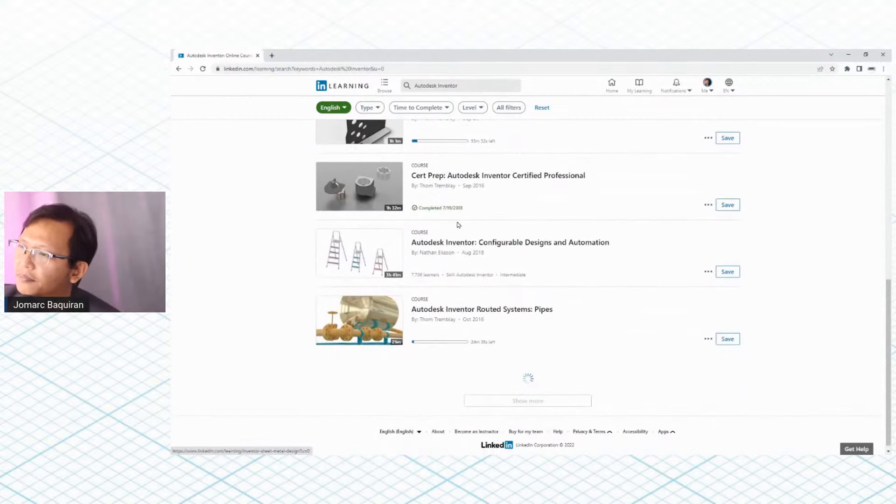
pyautogui.scroll(-3, 260, 220)
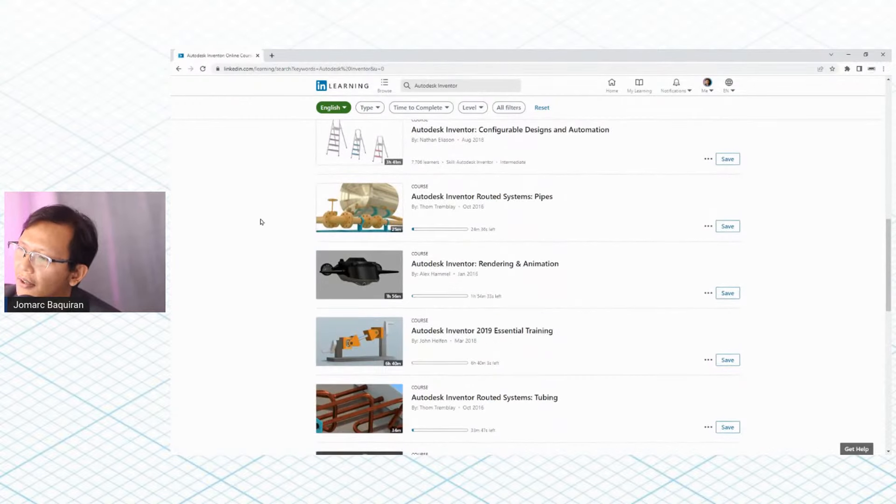
pyautogui.scroll(-3, 260, 221)
pyautogui.scroll(4, 260, 222)
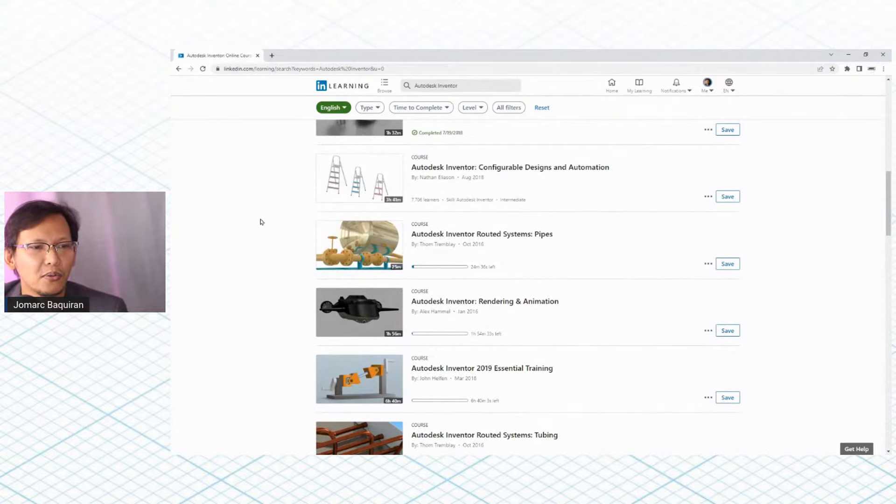
pyautogui.scroll(5, 506, 200)
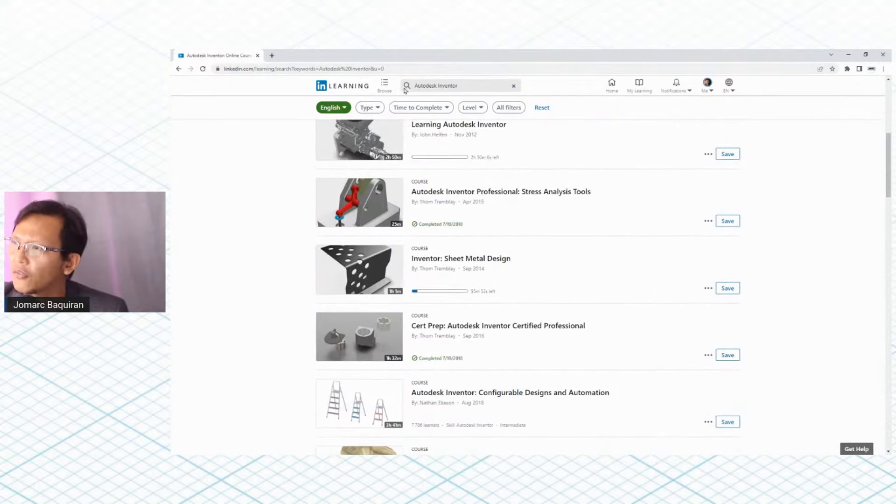
# Open LinkedIn Learning's Creative subject category and look through its topics and software
pyautogui.doubleClick(450, 87)
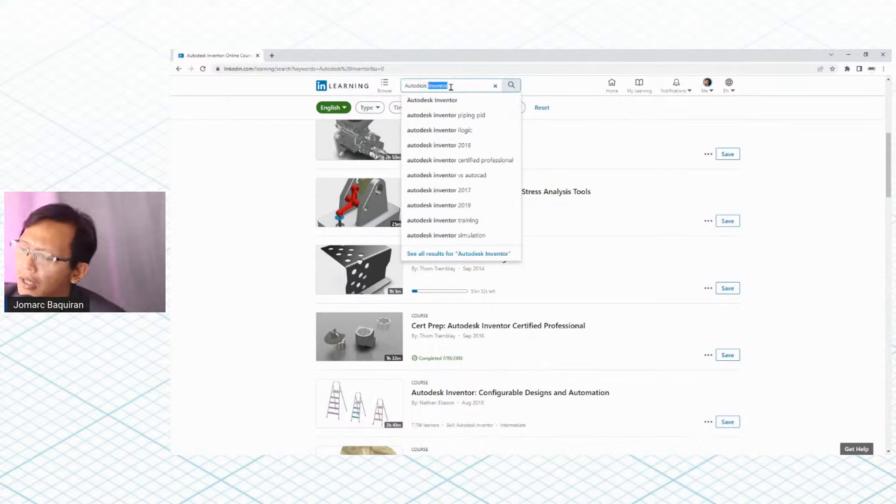
pyautogui.click(383, 89)
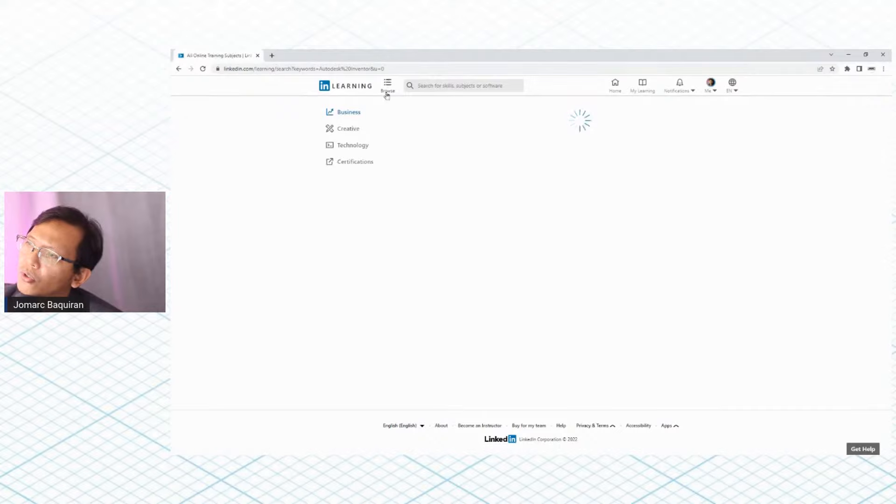
pyautogui.click(336, 132)
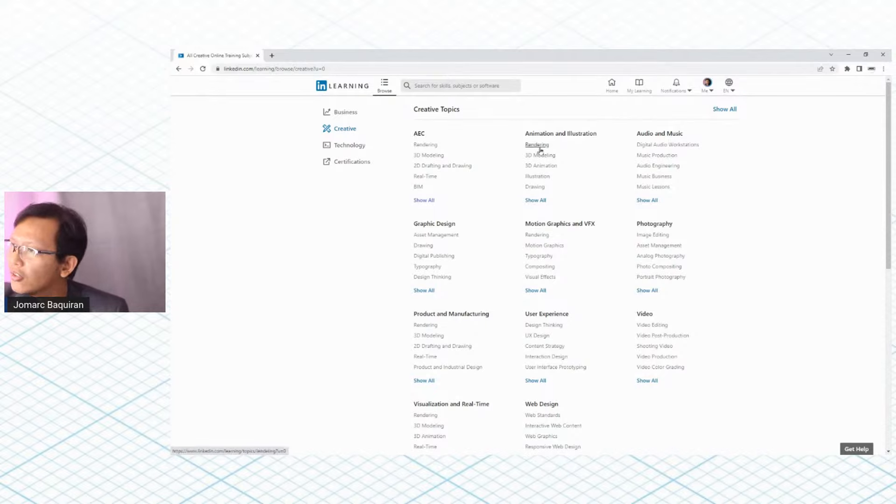
pyautogui.scroll(-2, 520, 350)
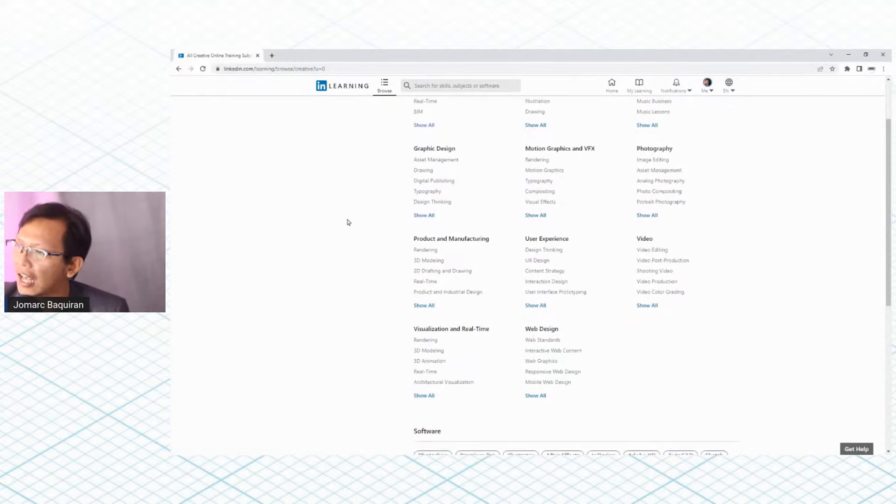
pyautogui.scroll(-6, 352, 234)
pyautogui.scroll(8, 353, 237)
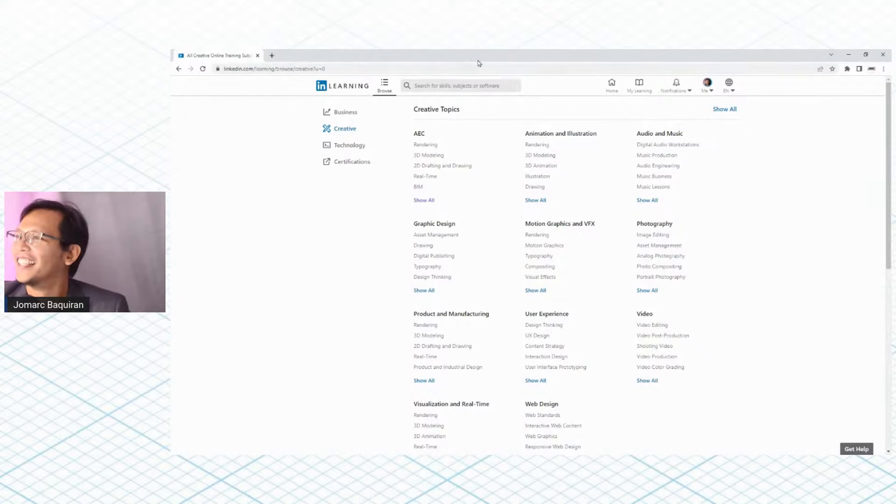
pyautogui.moveTo(489, 53)
pyautogui.mouseDown()
pyautogui.moveTo(460, 294)
pyautogui.moveTo(476, 50)
pyautogui.mouseUp()
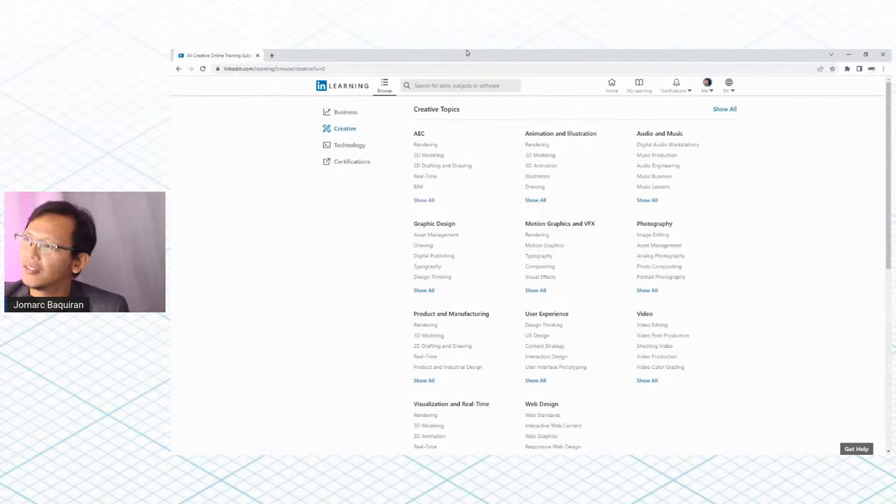
pyautogui.moveTo(467, 53); pyautogui.dragTo(171, 452)
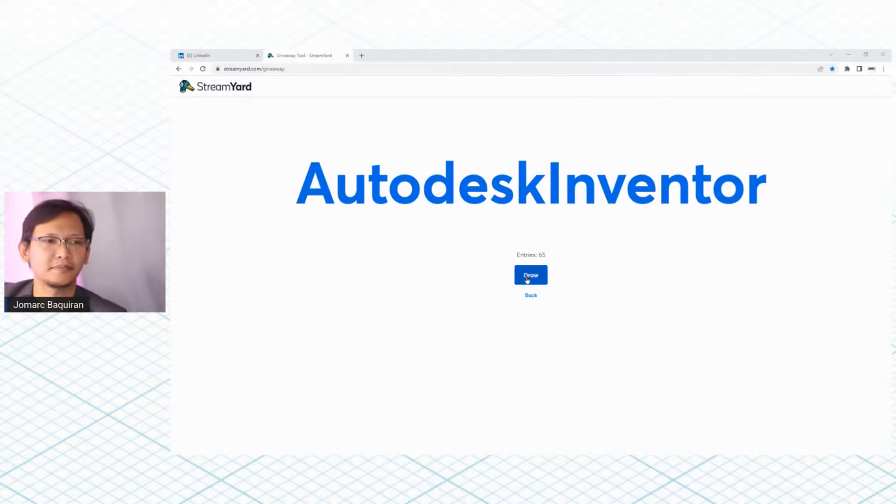
# Switch to the StreamYard Giveaway Tool, draw a winner from the AutodeskInventor entries, and select the winner's name
pyautogui.click(528, 279)
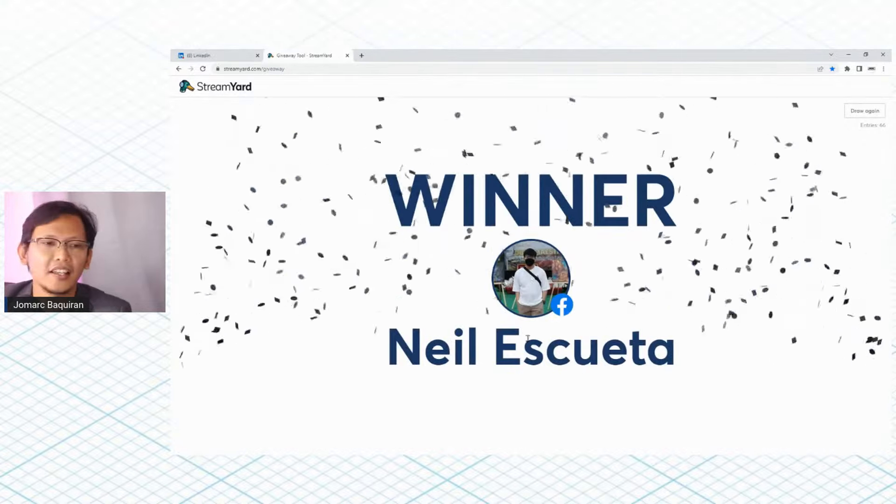
pyautogui.tripleClick(642, 324)
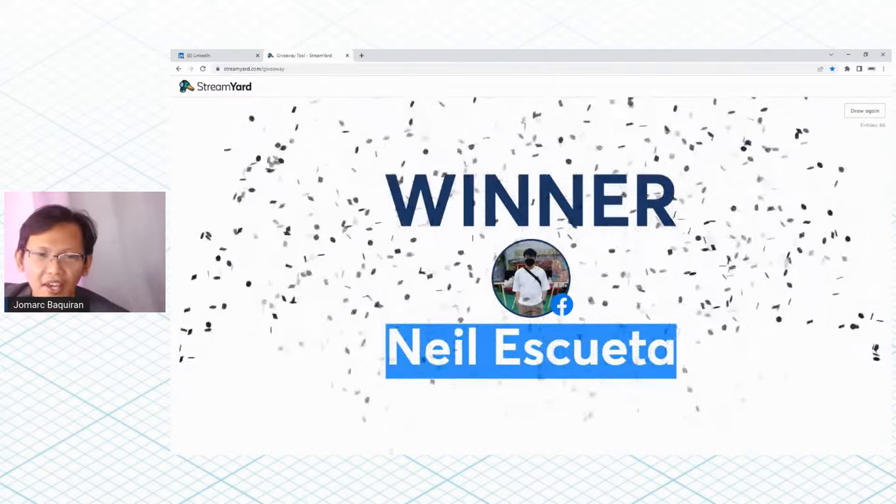
pyautogui.hotkey('alt', 'Tab')
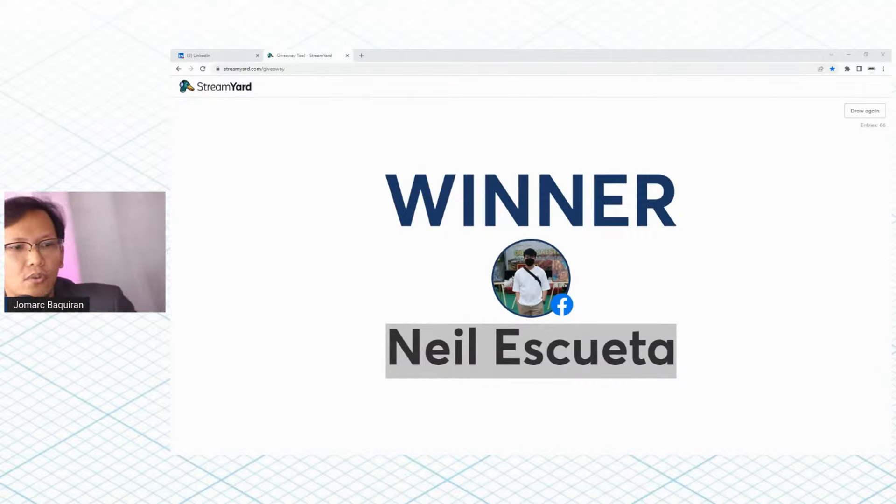
# Switch to LinkedIn, open your own profile page, and select its web address
pyautogui.click(224, 54)
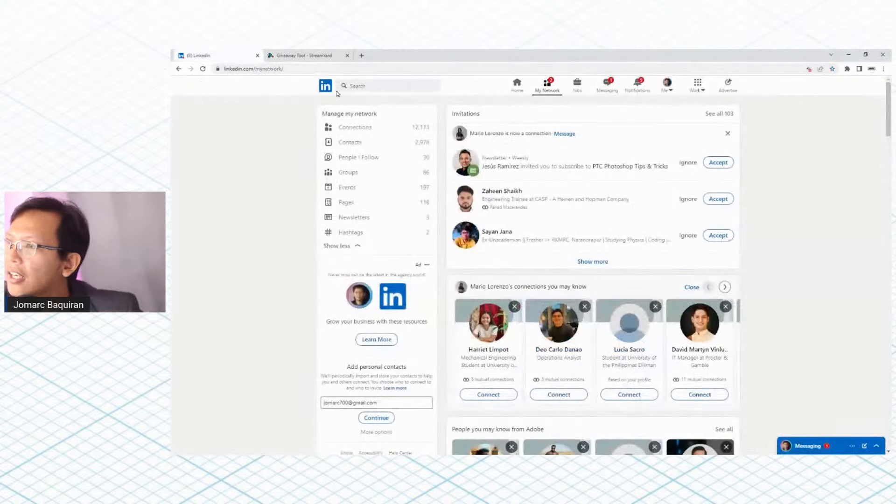
pyautogui.click(667, 85)
pyautogui.click(633, 141)
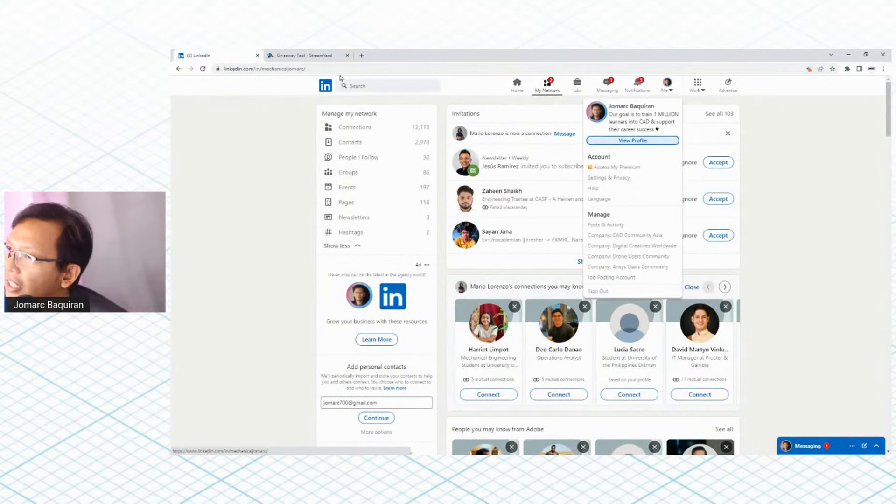
pyautogui.click(339, 69)
pyautogui.hotkey('alt', 'Tab')
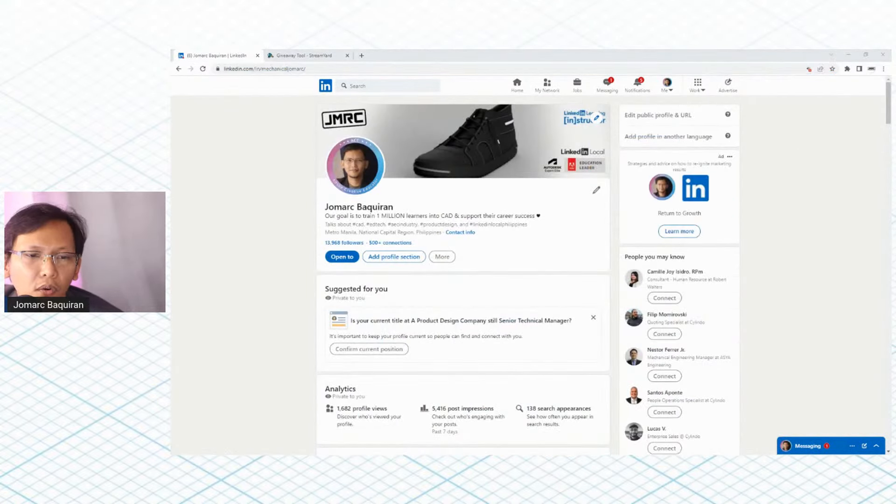
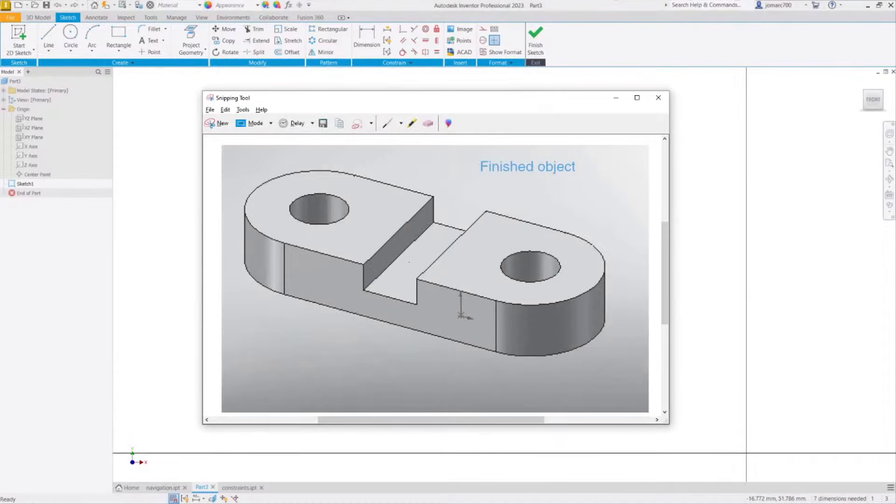
# Minimize the finished-object reference image and sketch a closed four-sided outline of lines, about 44 mm long and 22 mm high
pyautogui.click(616, 97)
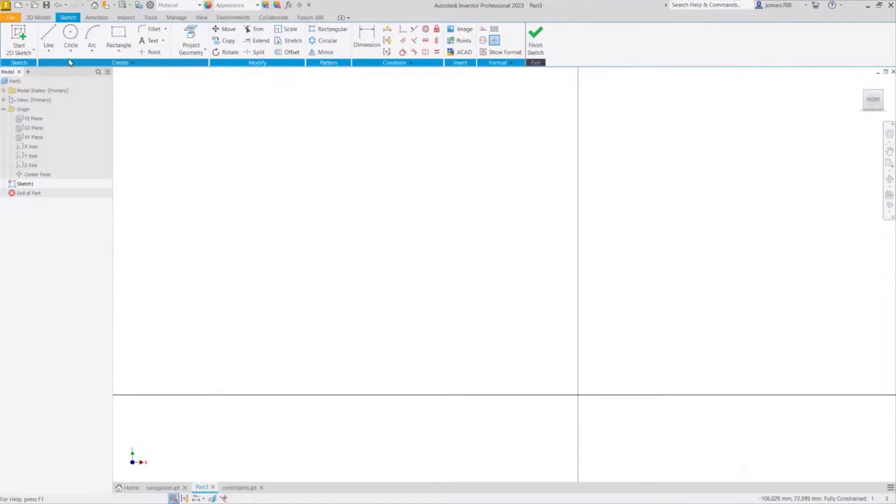
pyautogui.click(50, 50)
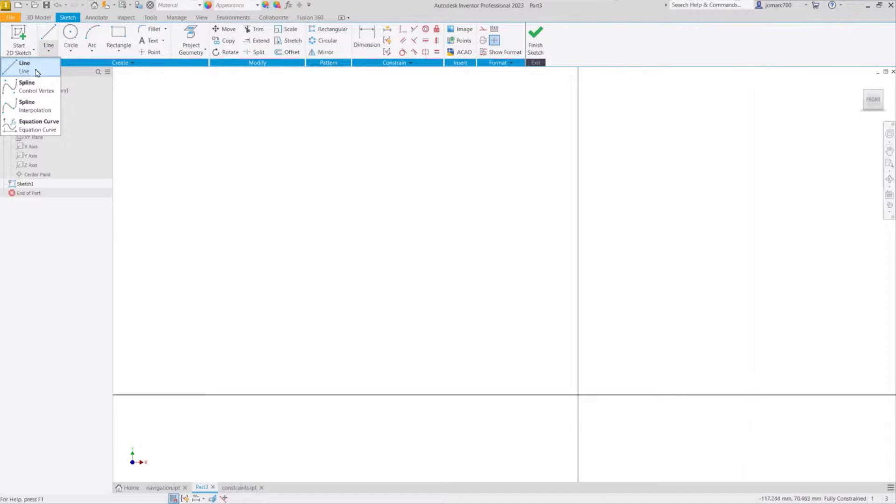
pyautogui.click(37, 70)
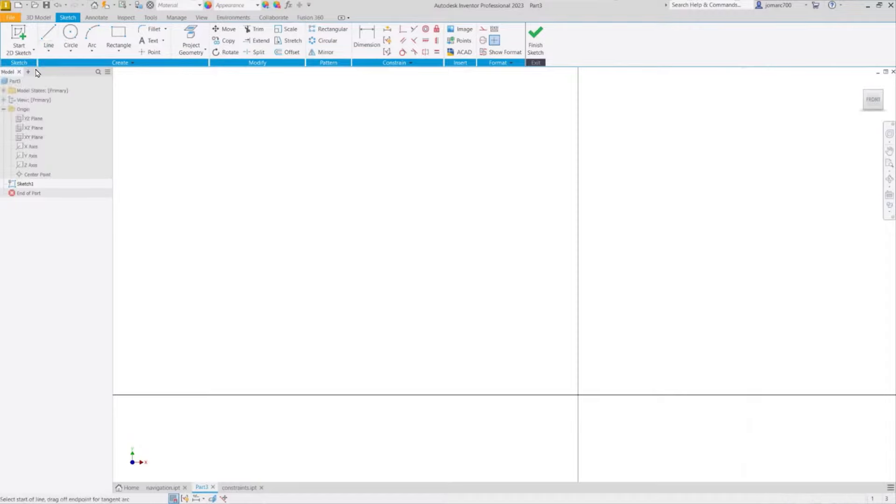
pyautogui.click(221, 195)
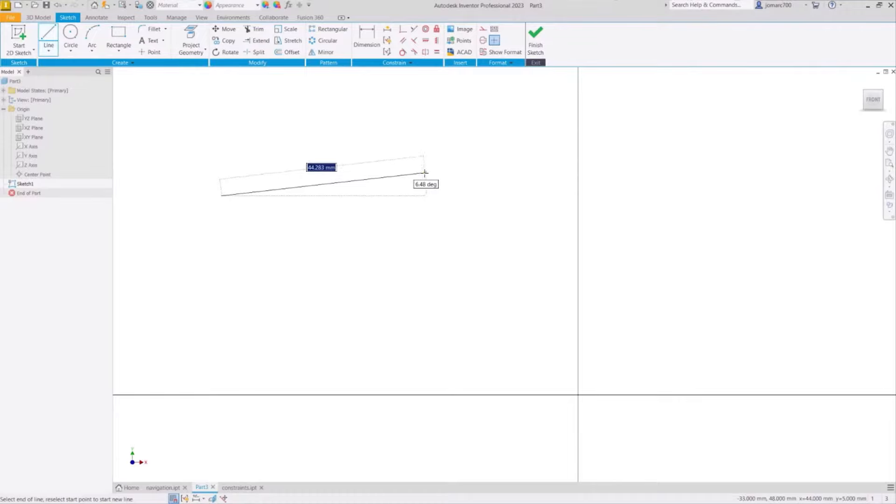
pyautogui.click(416, 174)
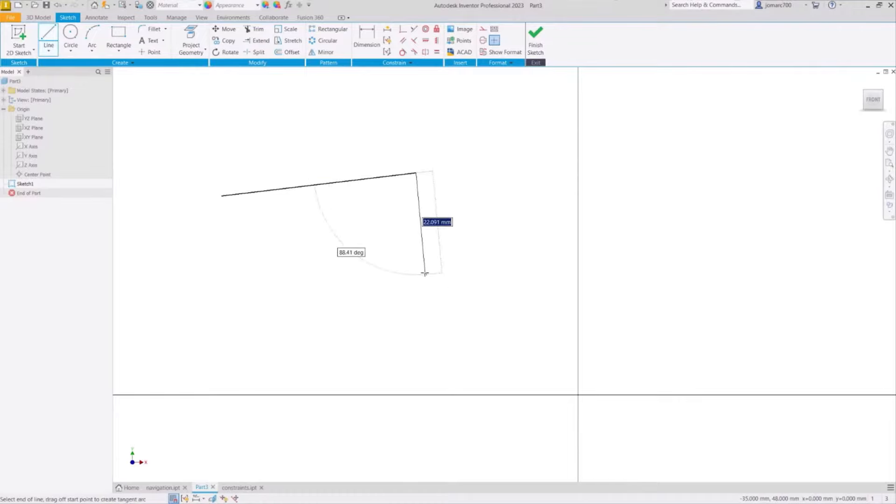
pyautogui.click(425, 274)
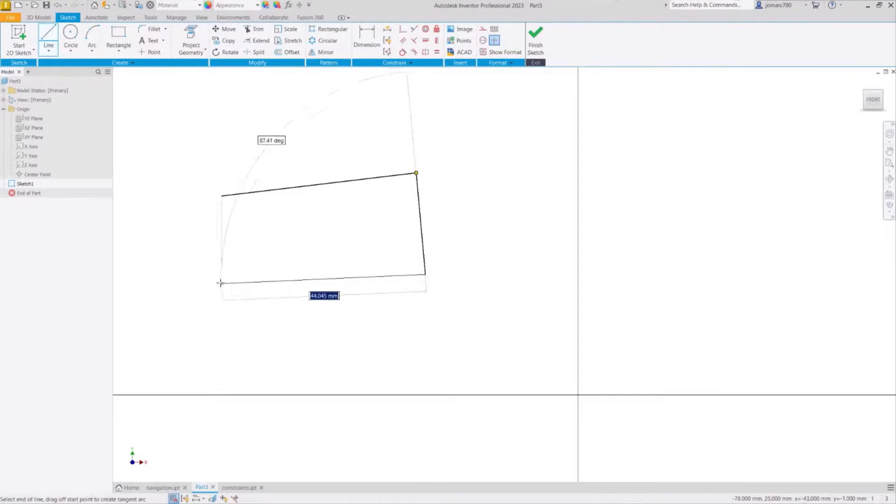
pyautogui.click(222, 283)
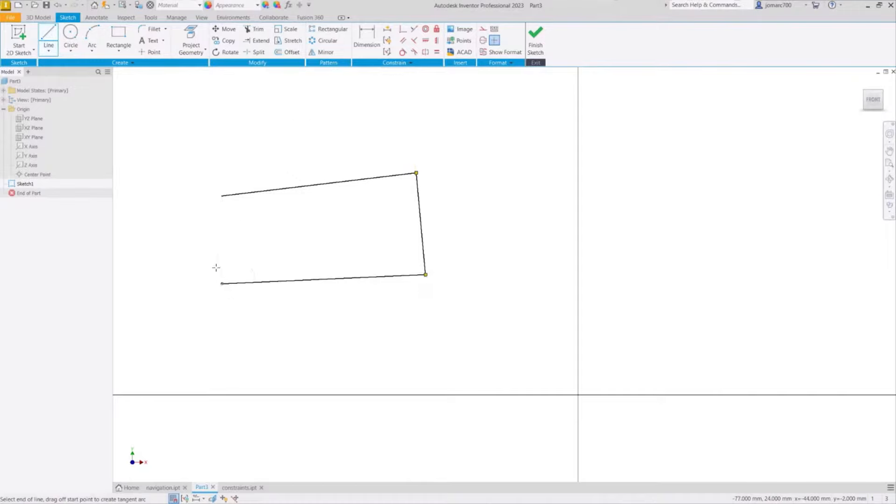
pyautogui.click(222, 195)
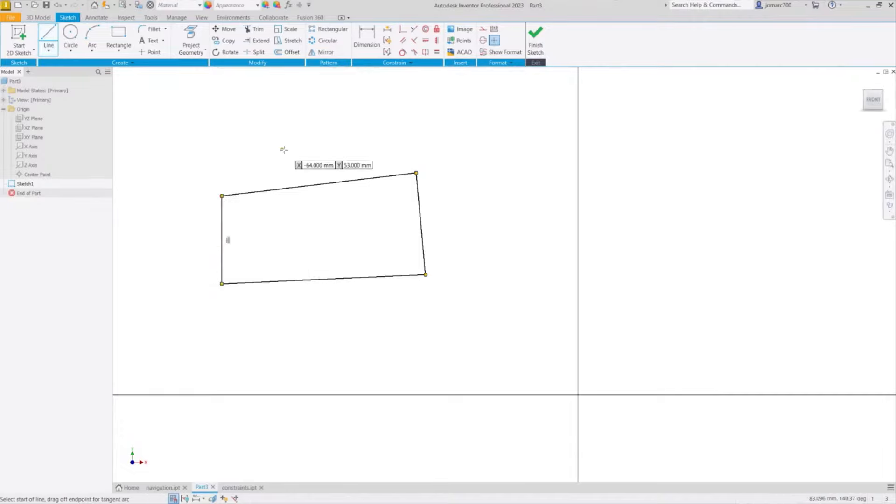
pyautogui.moveTo(283, 149); pyautogui.dragTo(283, 150, button='middle')
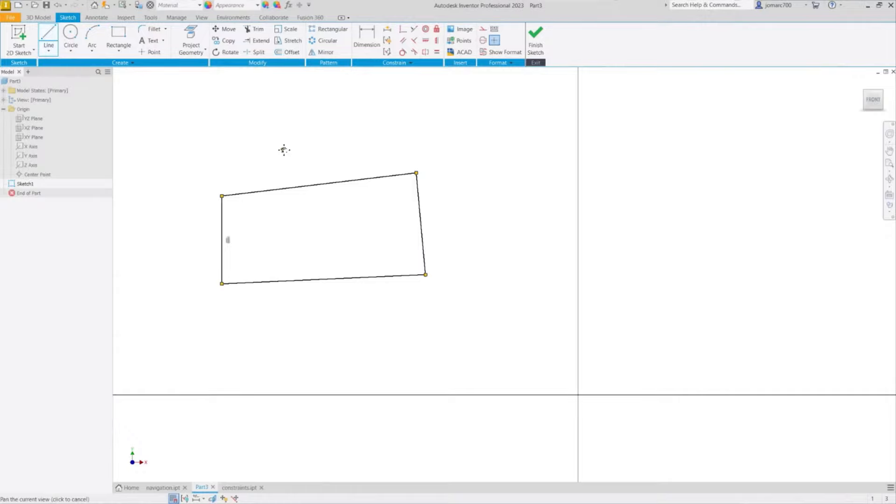
pyautogui.press('Escape')
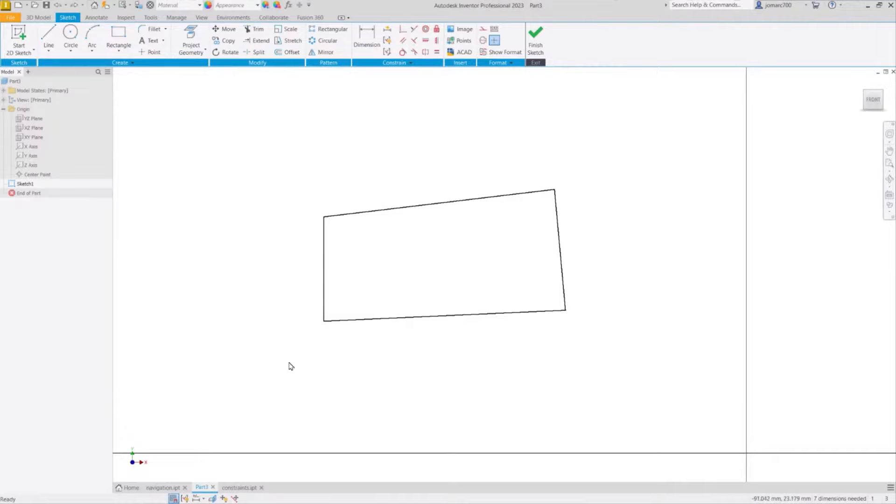
# Sketch a center point circle about 25 mm in diameter, centered just outside the outline's vertical edge and overlapping it
pyautogui.rightClick(385, 134)
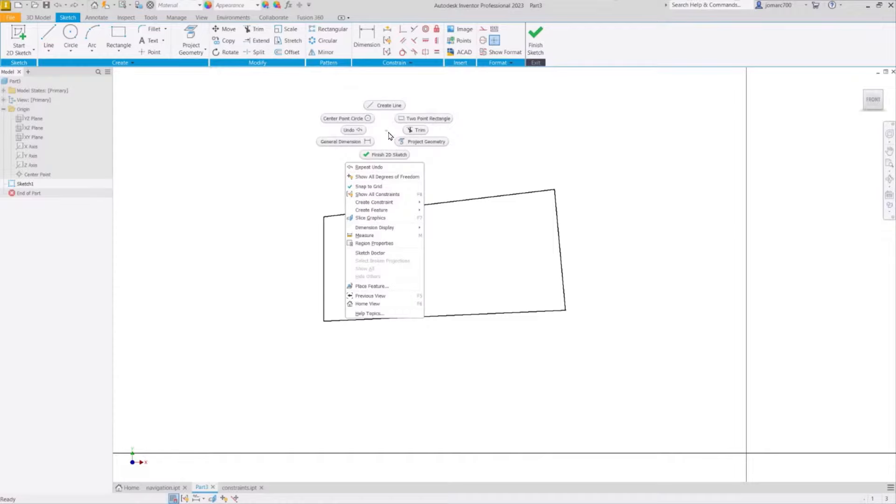
pyautogui.click(361, 119)
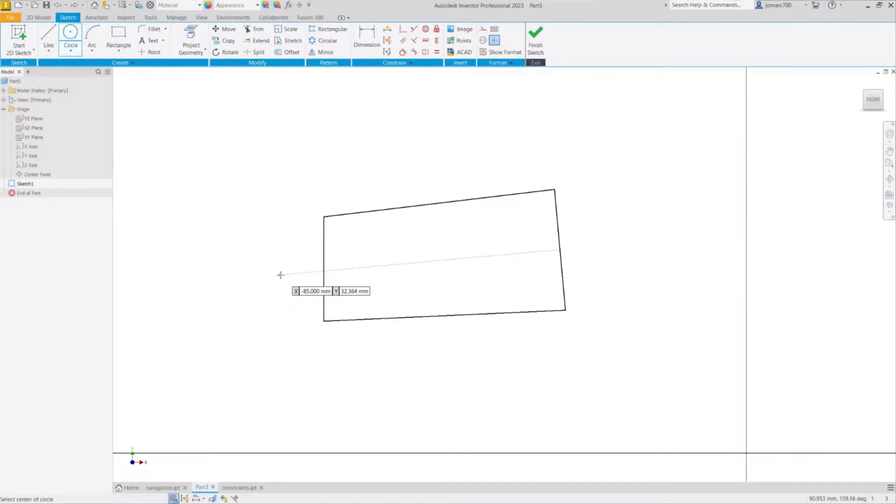
pyautogui.click(280, 274)
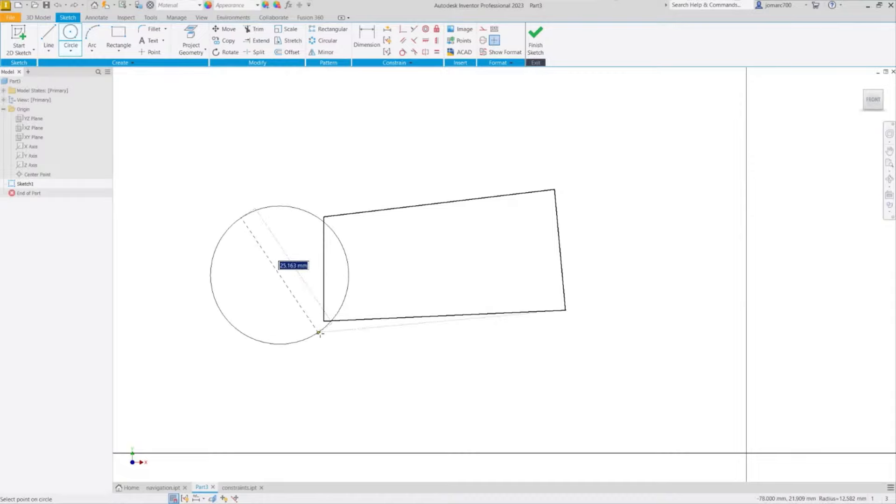
pyautogui.click(320, 333)
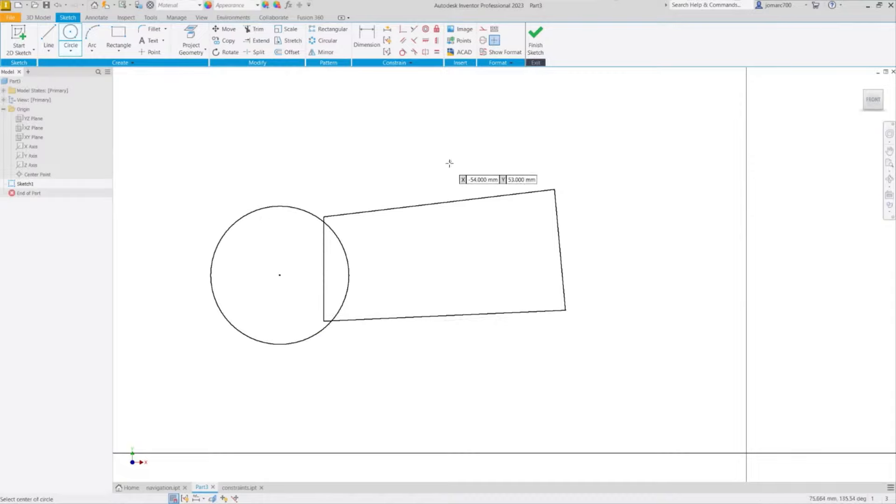
pyautogui.press('Escape')
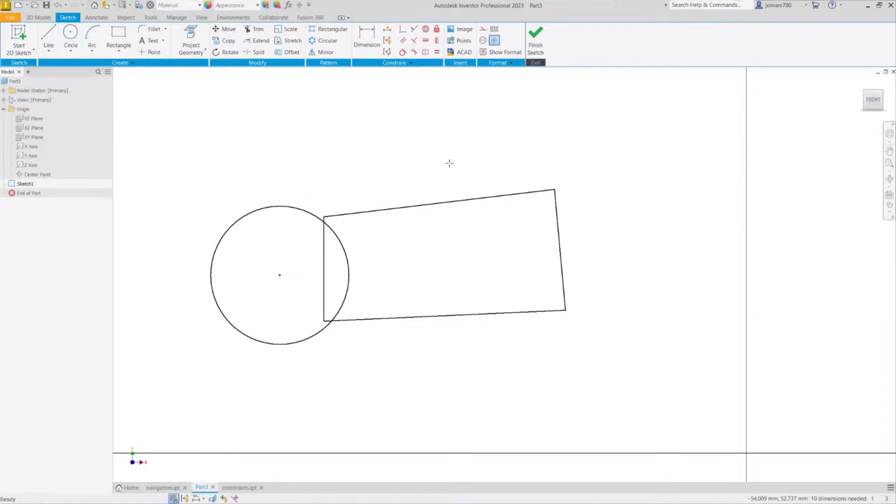
# Draw a three-point arc of about 11 mm radius bulging outward between the end corners of the outline opposite the circle
pyautogui.scroll(-1, 449, 163)
pyautogui.moveTo(450, 163); pyautogui.dragTo(492, 189, button='middle')
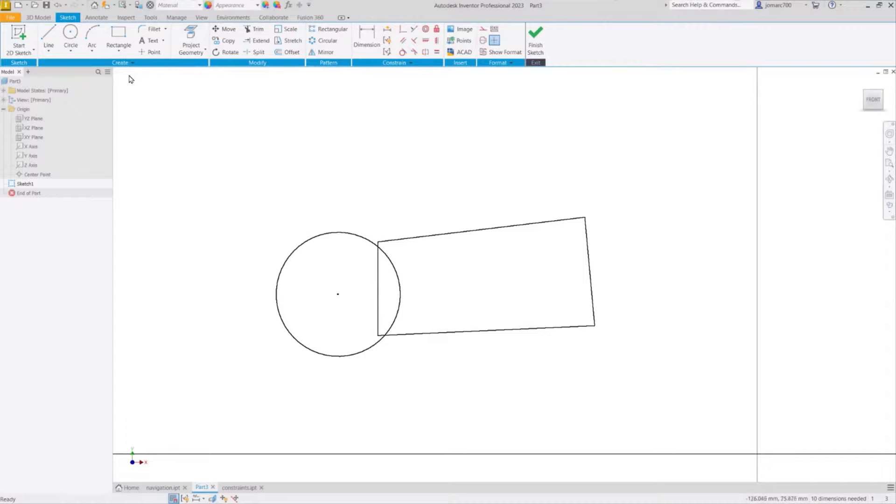
pyautogui.click(95, 55)
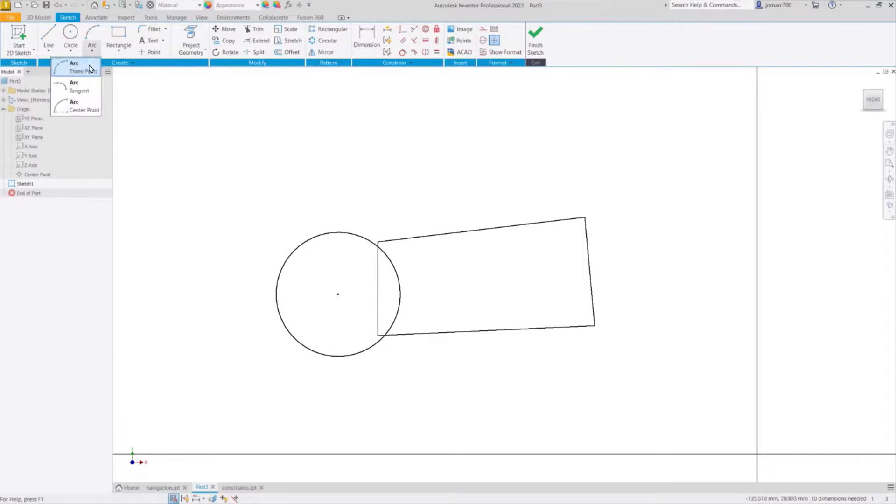
pyautogui.click(90, 69)
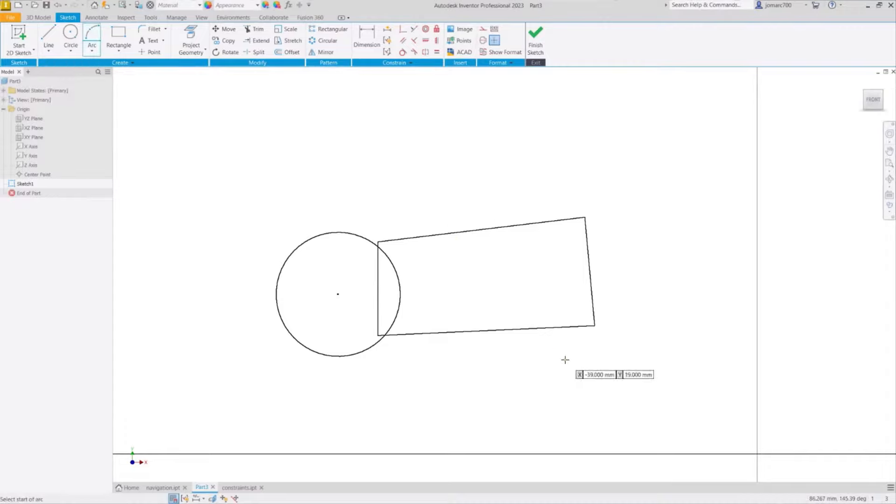
pyautogui.click(595, 326)
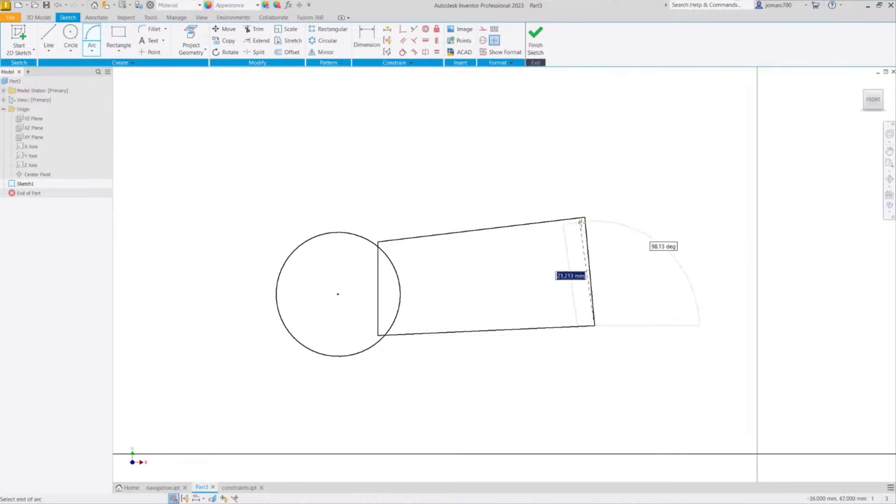
pyautogui.click(585, 218)
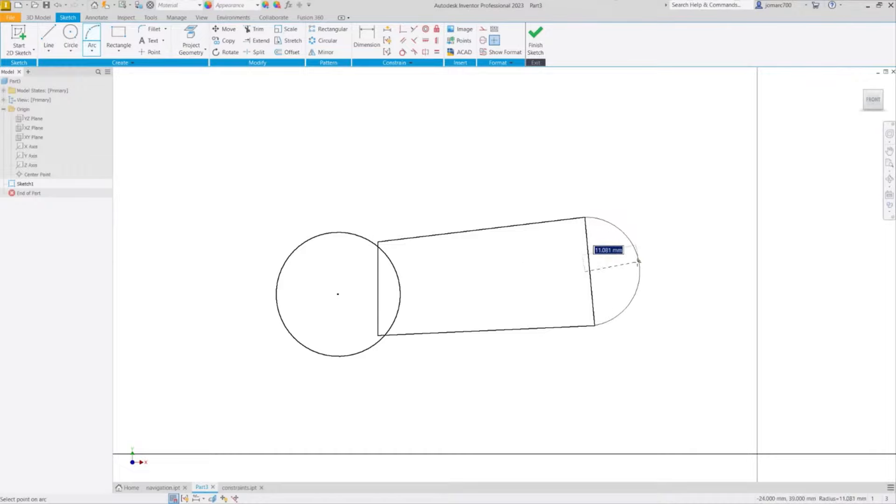
pyautogui.click(639, 262)
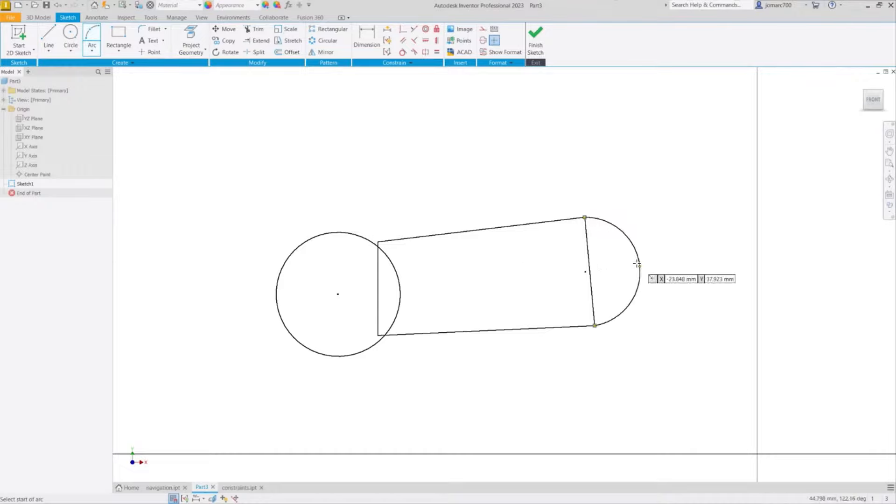
pyautogui.press('Escape')
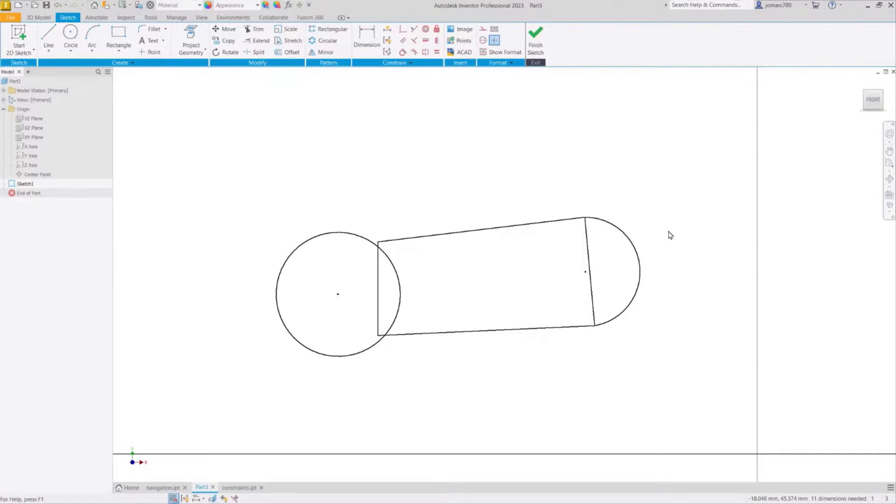
# Sketch two small separate circles, one beyond the arc end and one about 10.6 mm in diameter beyond the large circle
pyautogui.press('c')
pyautogui.click(688, 266)
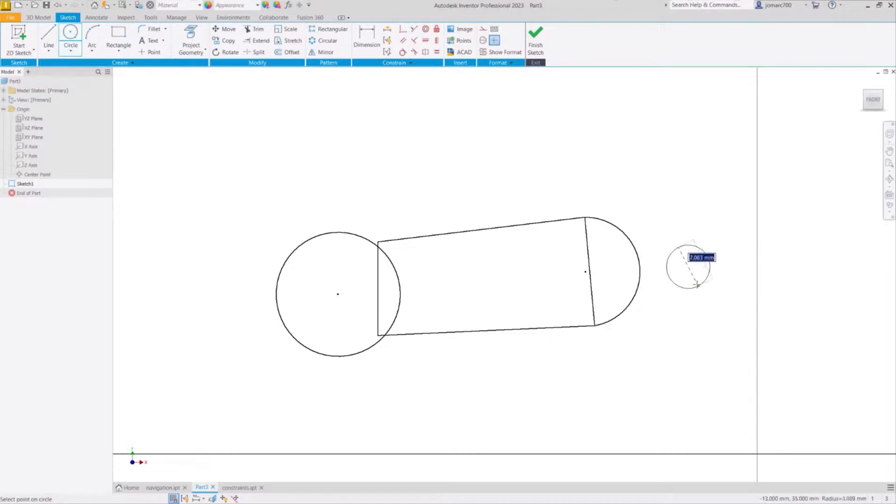
pyautogui.click(696, 284)
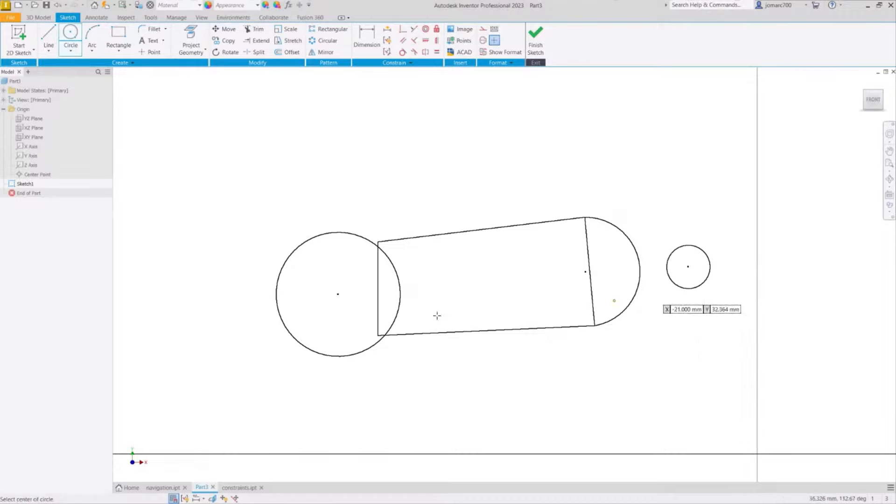
pyautogui.click(223, 294)
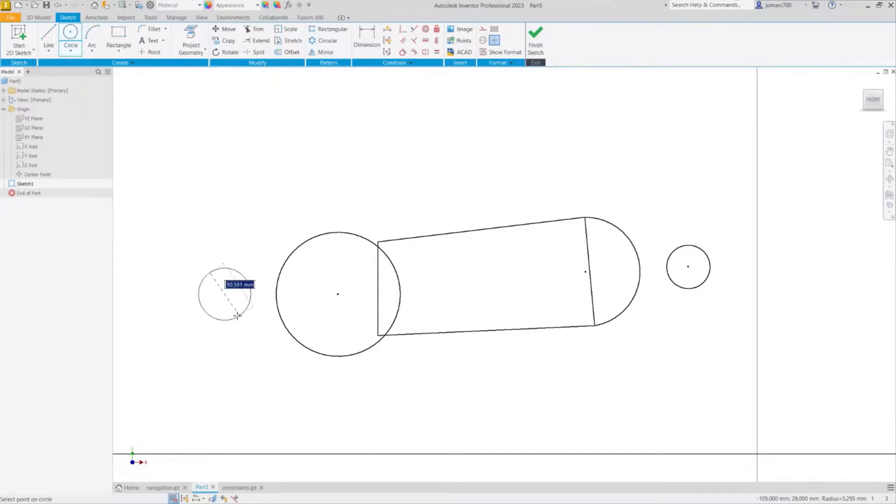
pyautogui.click(237, 316)
pyautogui.press('Escape')
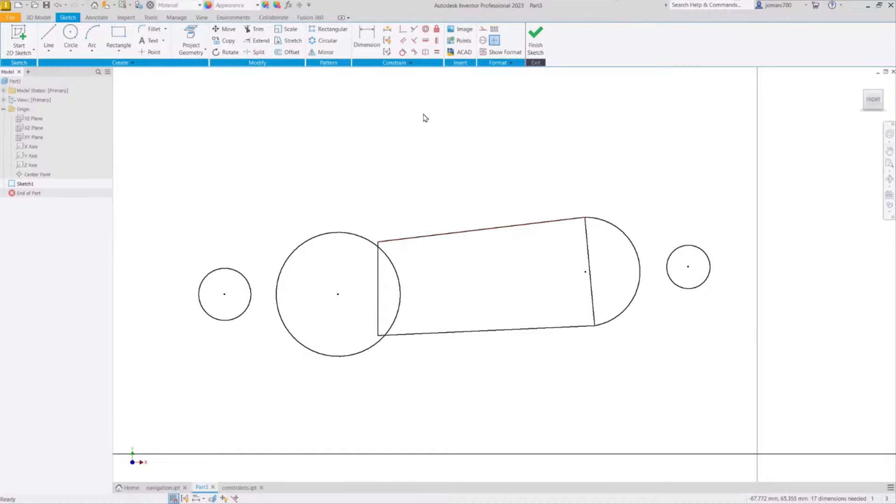
# Constrain the outline's upper and lower long edges horizontal, and show and hide all sketch constraints to review them
pyautogui.click(426, 42)
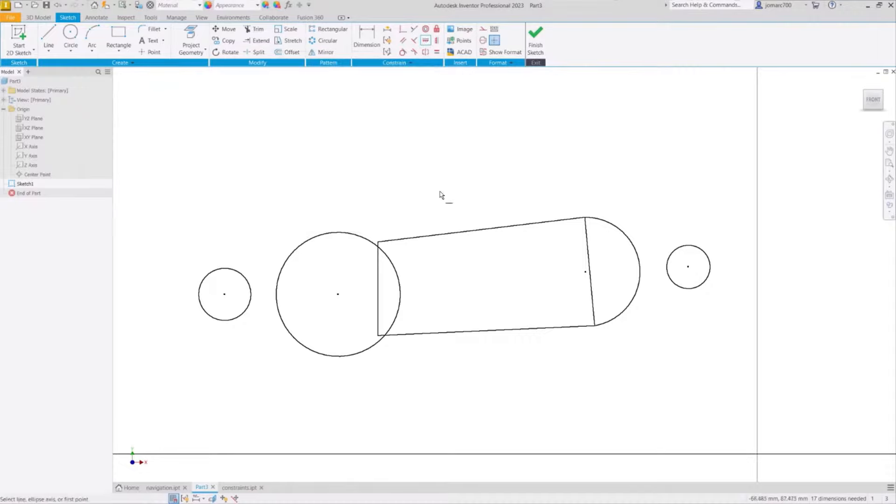
pyautogui.click(445, 235)
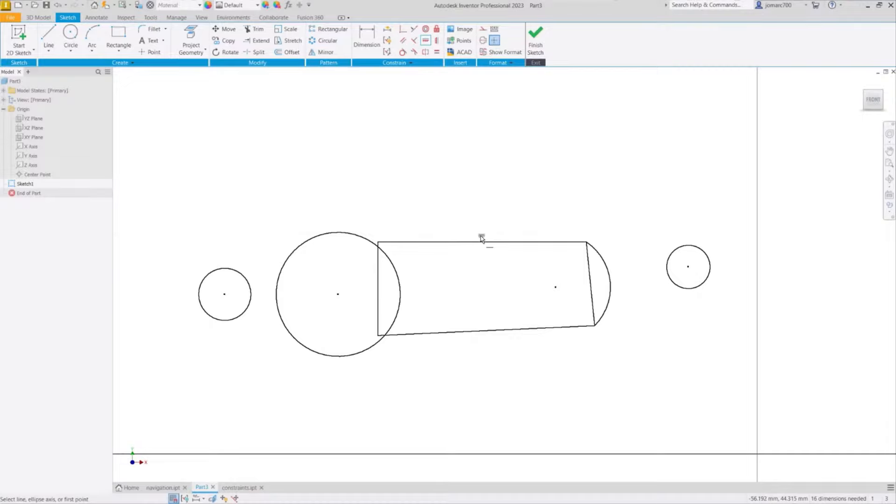
pyautogui.click(465, 334)
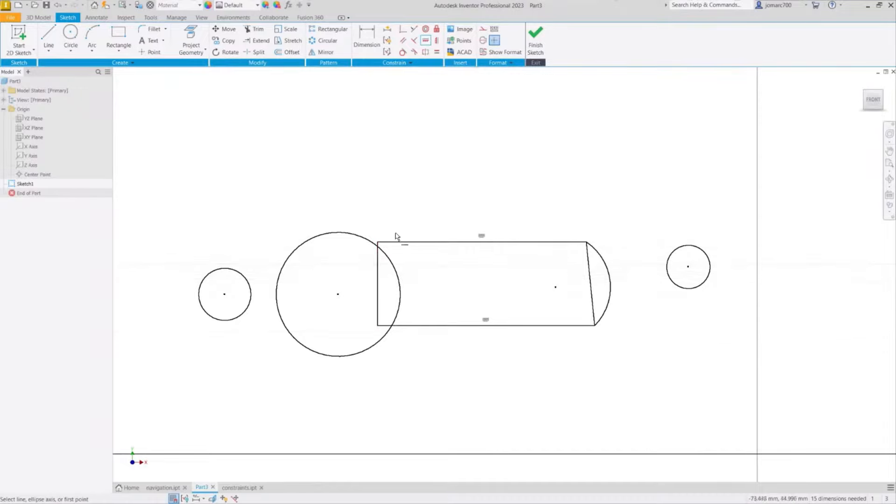
pyautogui.press('Escape')
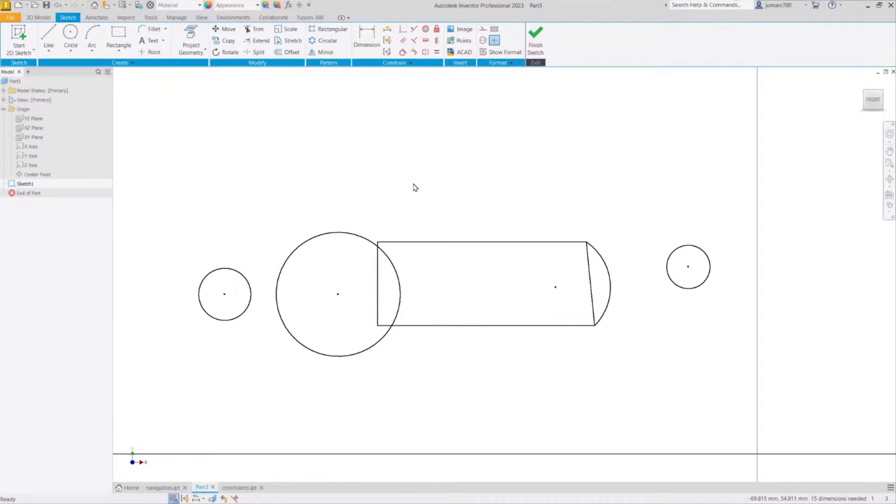
pyautogui.press('F8')
pyautogui.press('F9')
pyautogui.press('F8')
pyautogui.press('F9')
# Make the slanted edge beside the arc perpendicular to the outline's upper edge
pyautogui.click(414, 42)
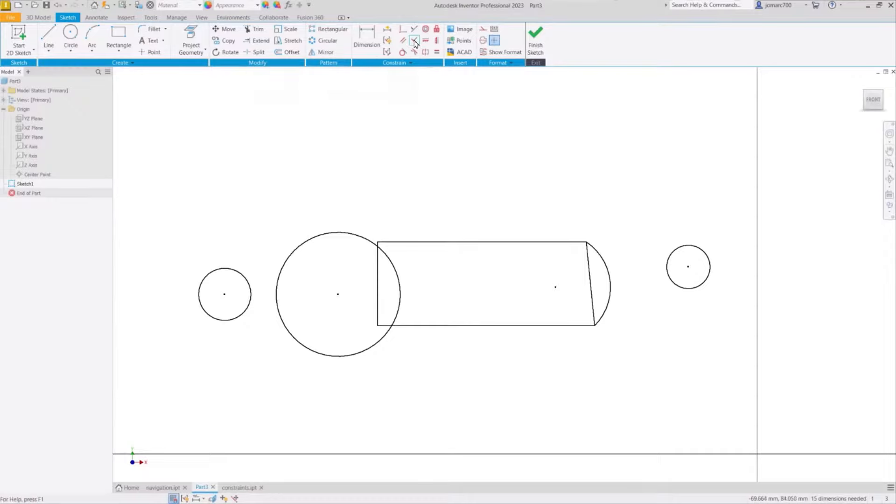
pyautogui.click(520, 242)
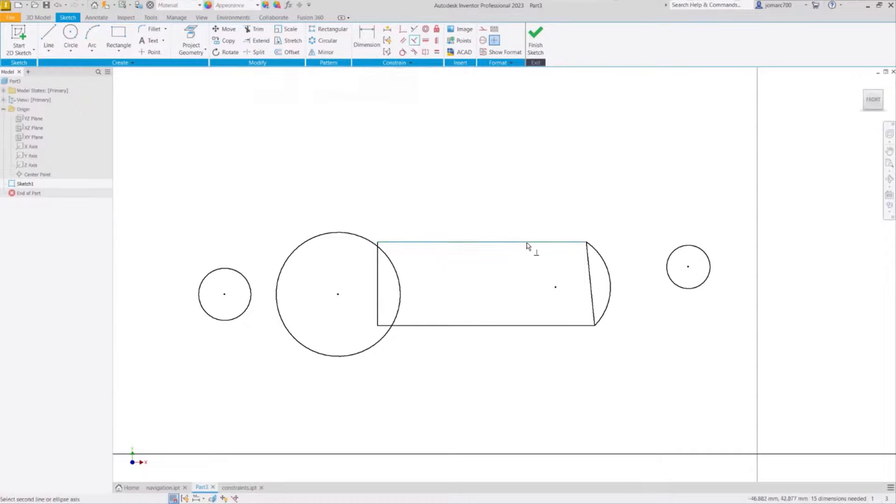
pyautogui.click(591, 282)
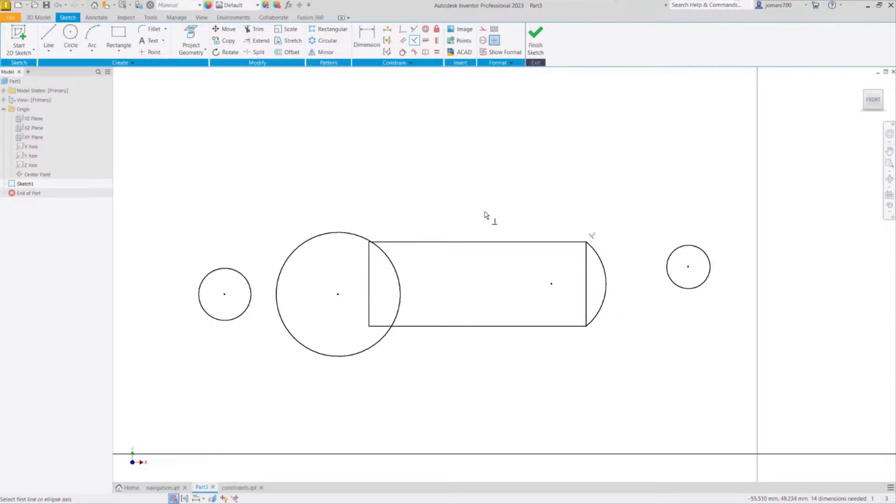
pyautogui.press('Escape')
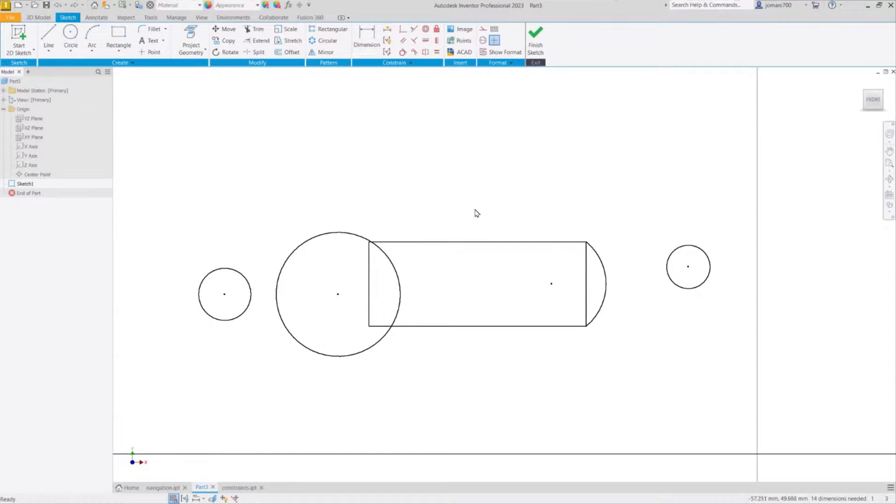
# Constrain the large circle's center coincident with the midpoint of the outline's vertical edge that it overlaps
pyautogui.click(402, 30)
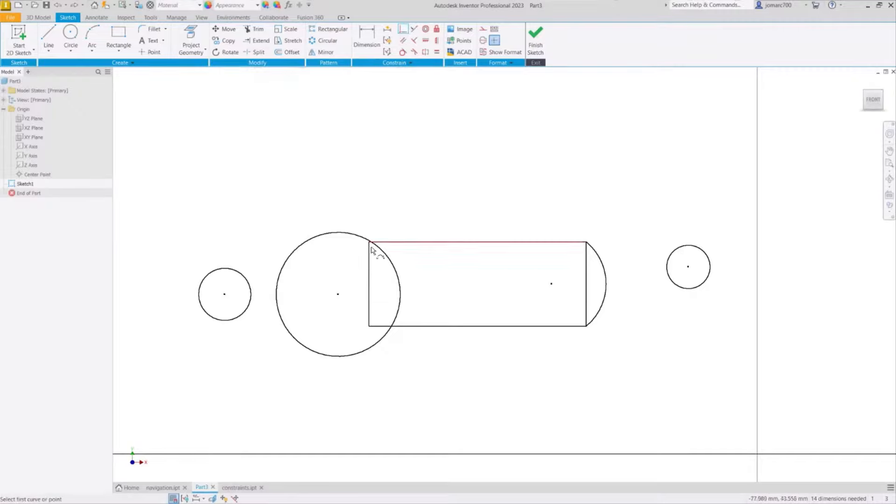
pyautogui.click(339, 295)
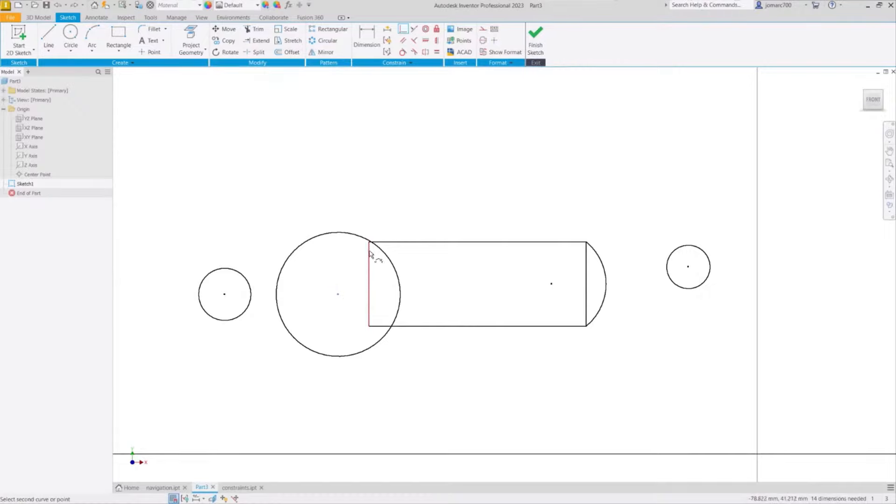
pyautogui.click(368, 284)
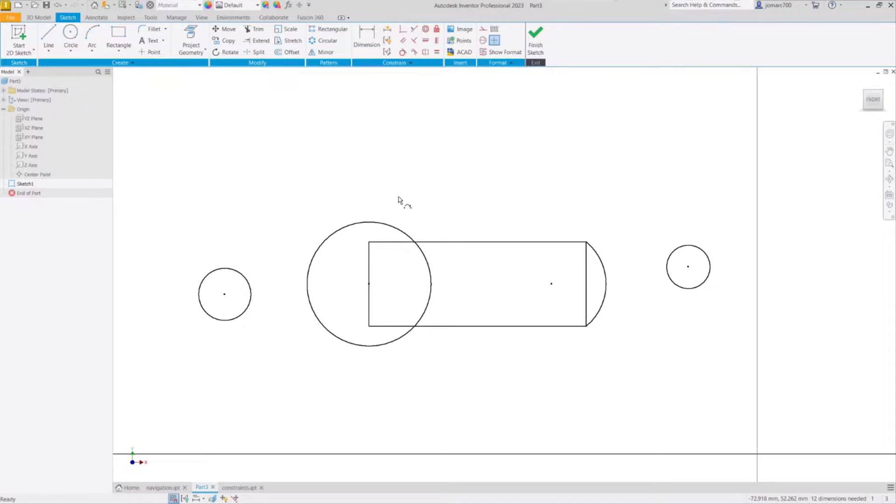
# Make the large circle tangent to the outline's lower edge and the end arc tangent to its upper edge
pyautogui.click(403, 53)
pyautogui.click(351, 229)
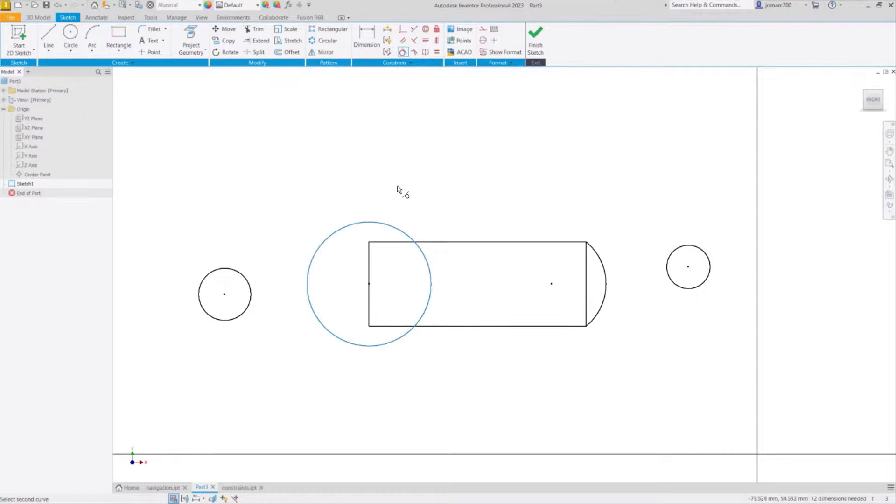
pyautogui.click(447, 326)
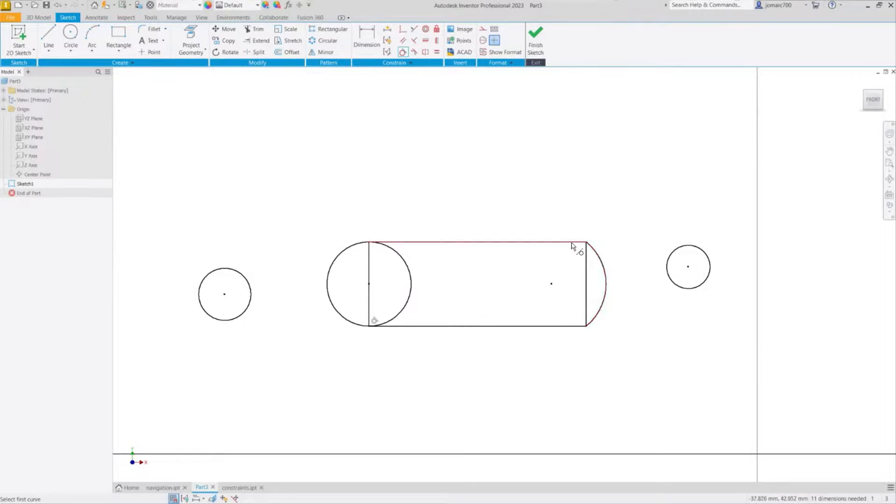
pyautogui.click(605, 275)
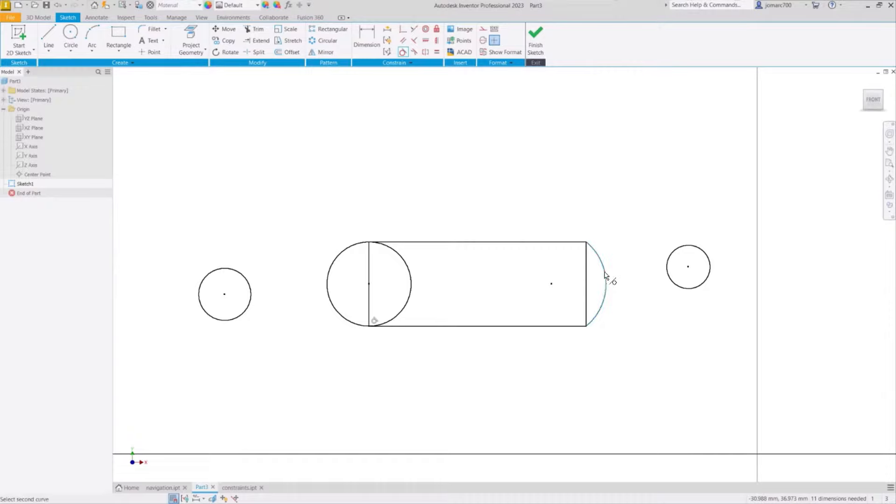
pyautogui.click(571, 243)
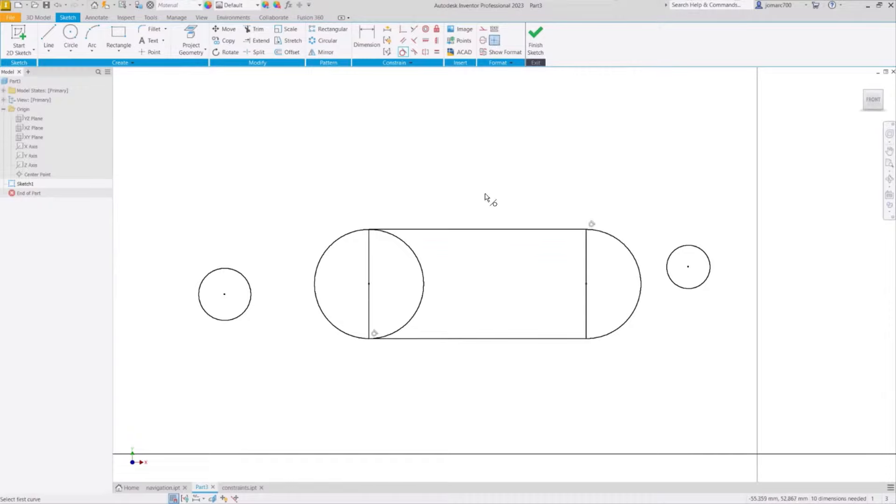
pyautogui.press('Escape')
pyautogui.click(326, 256)
pyautogui.click(302, 234)
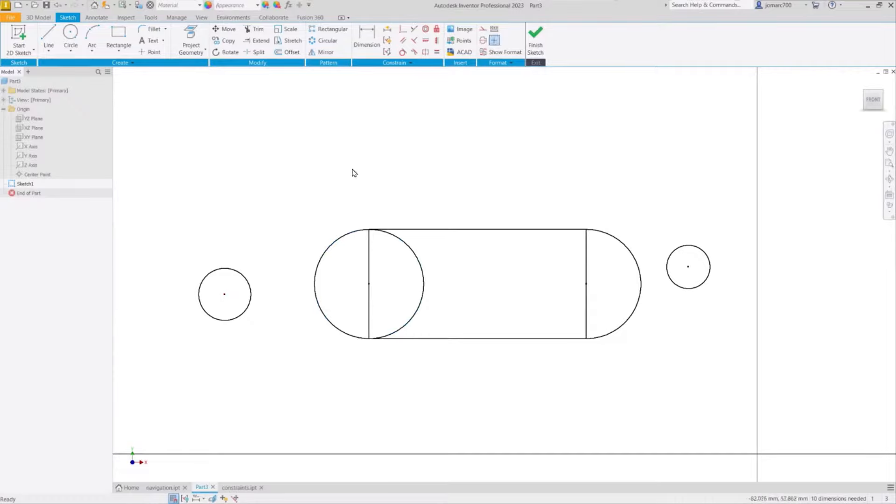
# Make one small circle concentric with the large circle and the other concentric with the end arc
pyautogui.click(425, 29)
pyautogui.click(245, 279)
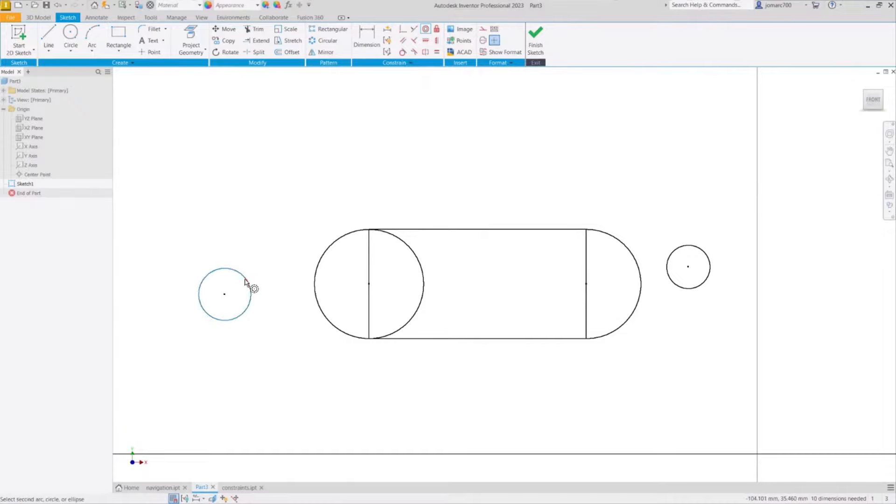
pyautogui.click(320, 262)
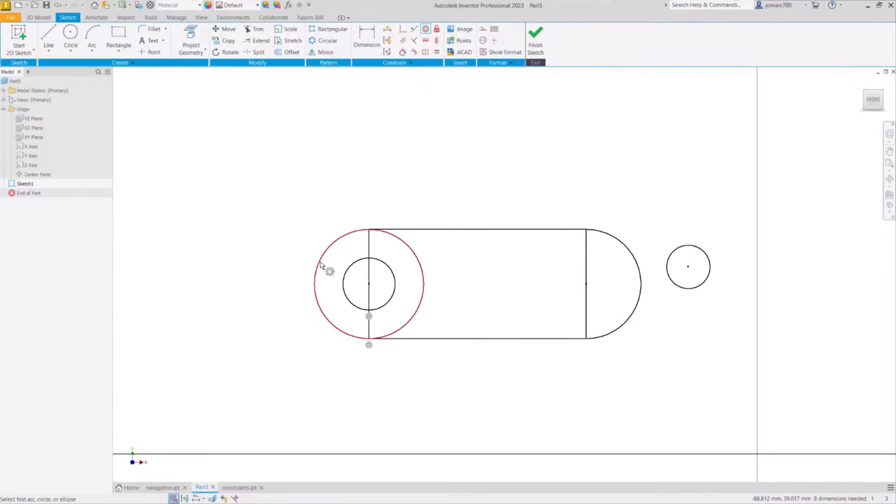
pyautogui.click(690, 246)
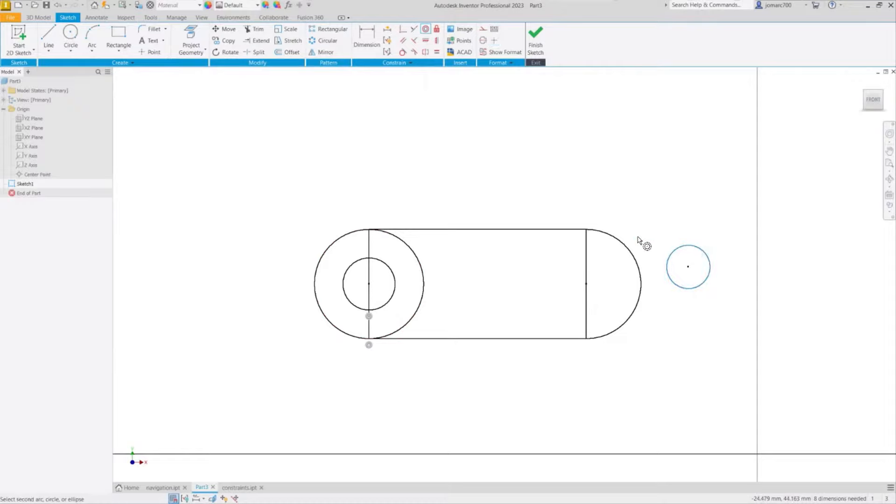
pyautogui.click(636, 260)
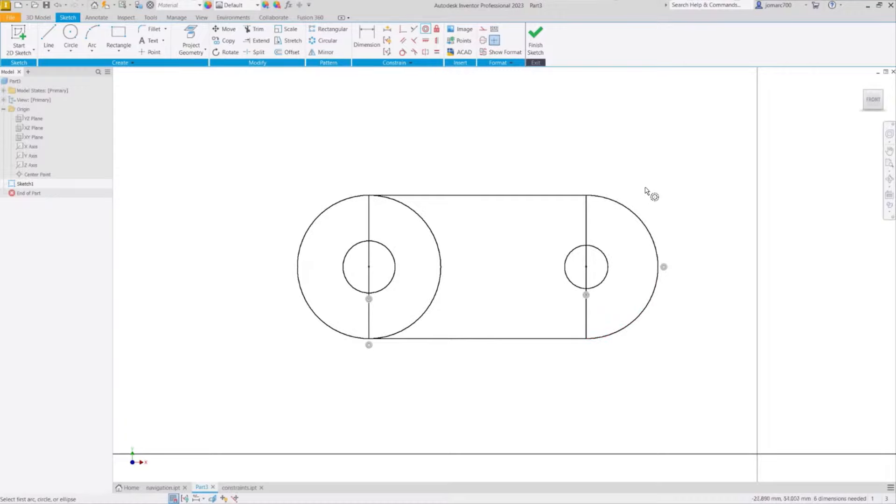
pyautogui.press('Escape')
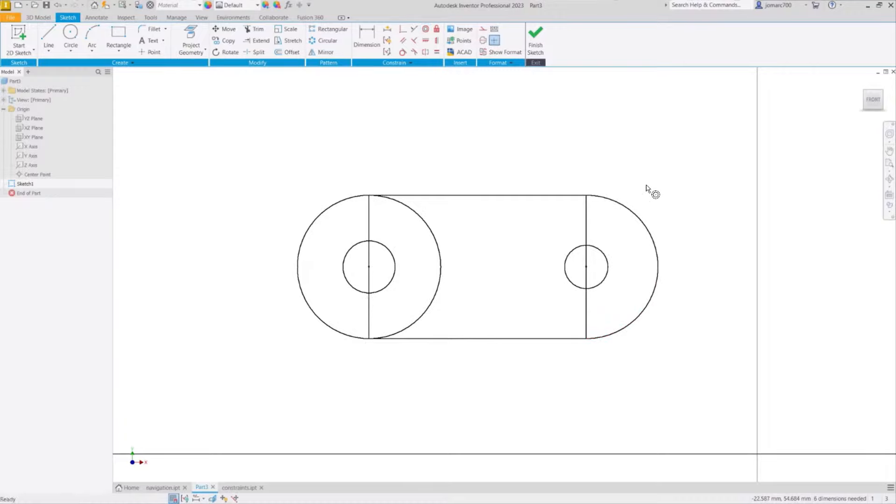
# Enlarge both small inner circles freehand to roughly the same size
pyautogui.moveTo(394, 263)
pyautogui.mouseDown()
pyautogui.moveTo(405, 245)
pyautogui.moveTo(399, 254)
pyautogui.mouseUp()
pyautogui.moveTo(607, 260)
pyautogui.mouseDown()
pyautogui.moveTo(628, 245)
pyautogui.moveTo(614, 256)
pyautogui.mouseUp()
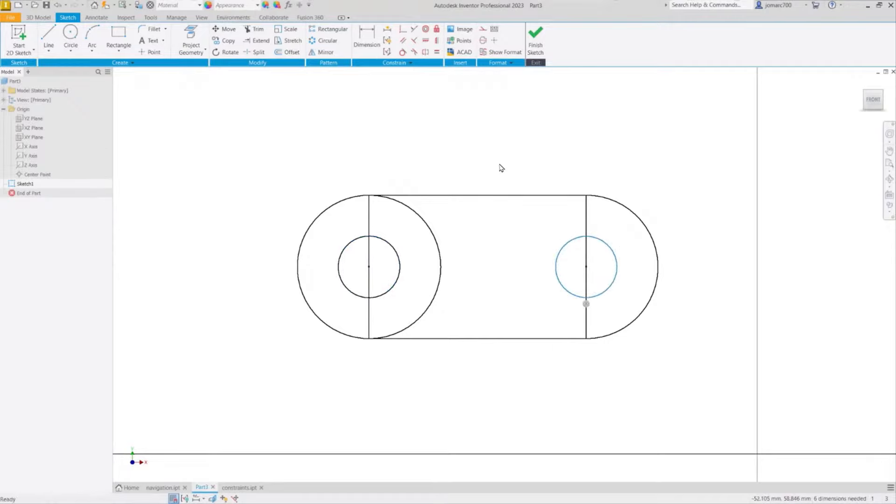
pyautogui.moveTo(496, 164); pyautogui.dragTo(470, 170, button='middle')
pyautogui.click(457, 160)
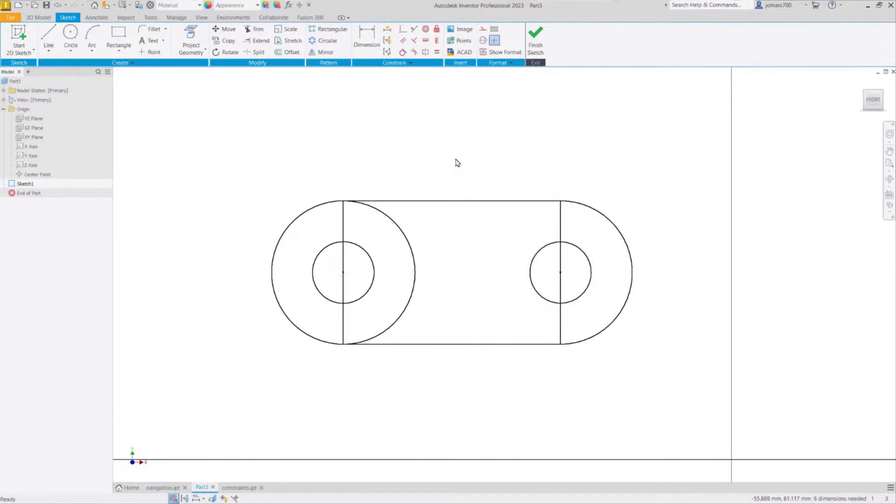
# Apply an equal constraint between the two small inner circles
pyautogui.click(437, 54)
pyautogui.click(374, 271)
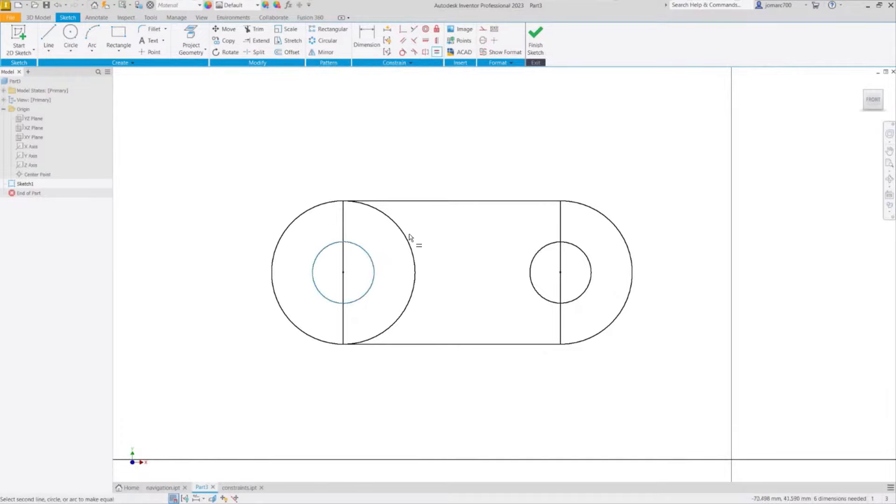
pyautogui.click(542, 252)
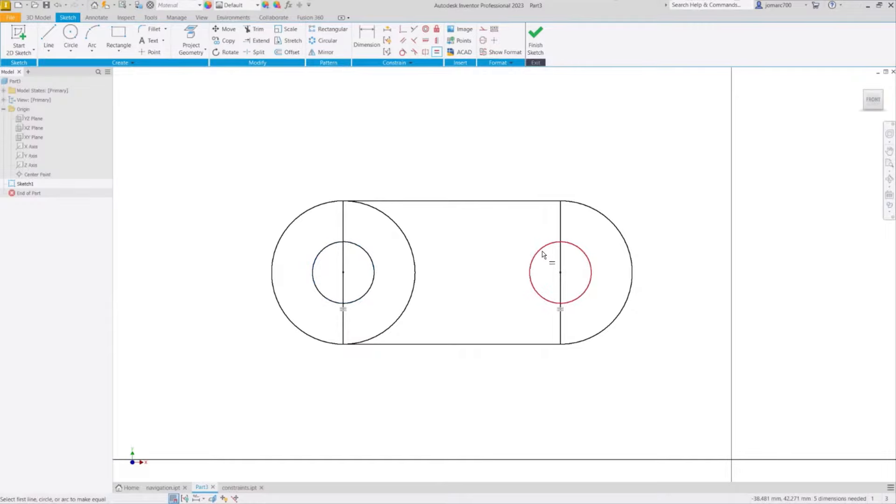
pyautogui.press('Escape')
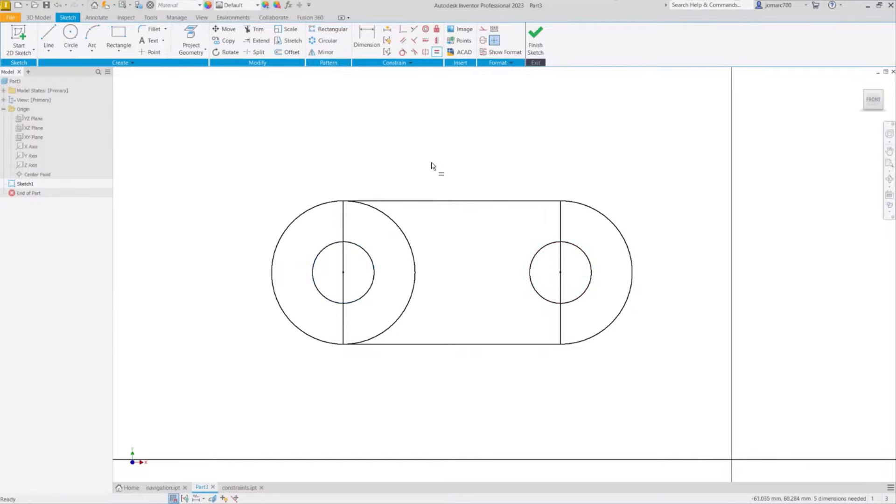
pyautogui.press('Escape')
# Highlight the origin's center point to locate it relative to the sketch, and clear the selection
pyautogui.click(36, 176)
pyautogui.click(30, 176)
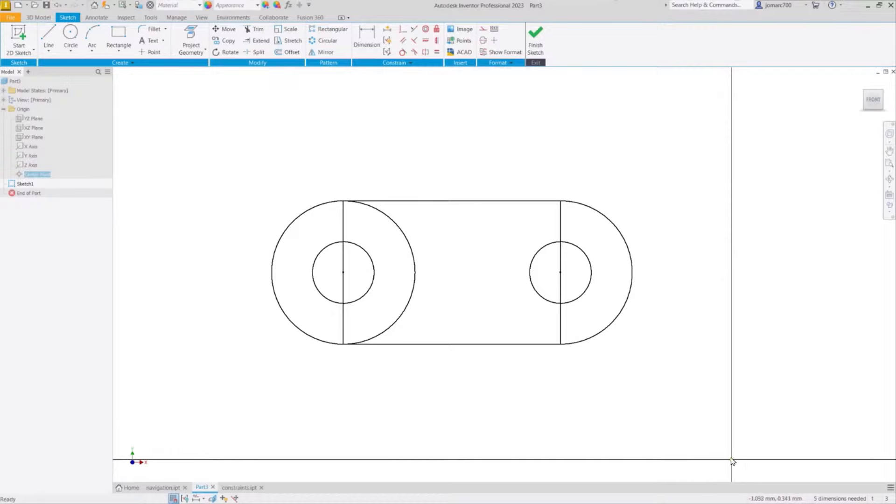
pyautogui.click(631, 380)
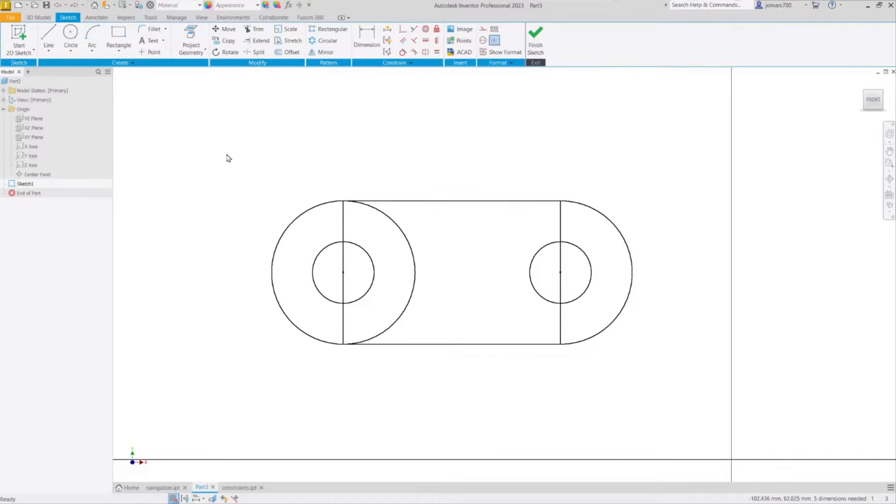
# Select the whole link profile with a window, clear the selection, and show all sketch constraints
pyautogui.moveTo(231, 149)
pyautogui.mouseDown()
pyautogui.moveTo(560, 380)
pyautogui.moveTo(667, 390)
pyautogui.mouseUp()
pyautogui.click(668, 390)
pyautogui.press('F8')
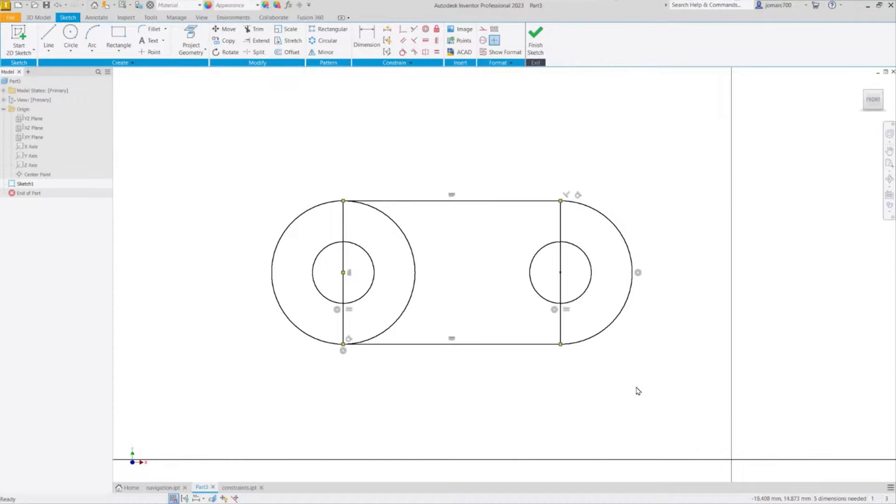
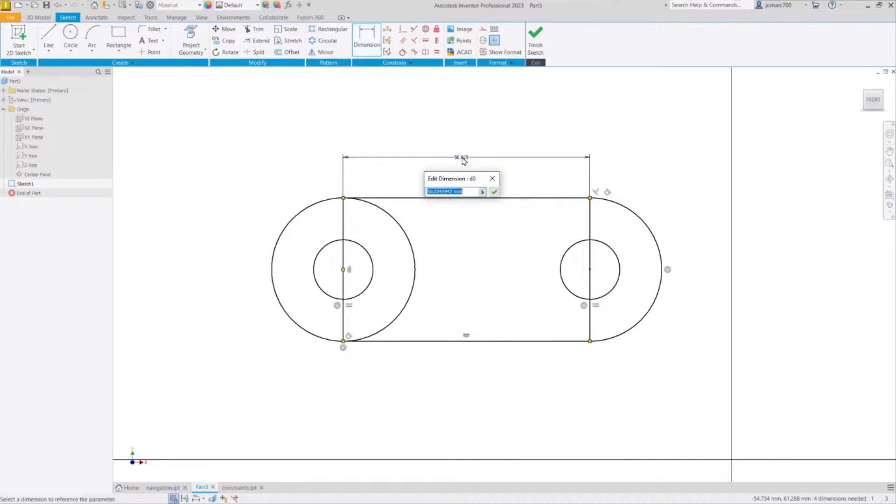
# Dimension the outline's upper horizontal edge at 30 mm
pyautogui.write('30')
pyautogui.press('Return')
pyautogui.moveTo(523, 238)
pyautogui.mouseDown(button='middle')
pyautogui.moveTo(513, 208)
pyautogui.moveTo(448, 152)
pyautogui.mouseUp(button='middle')
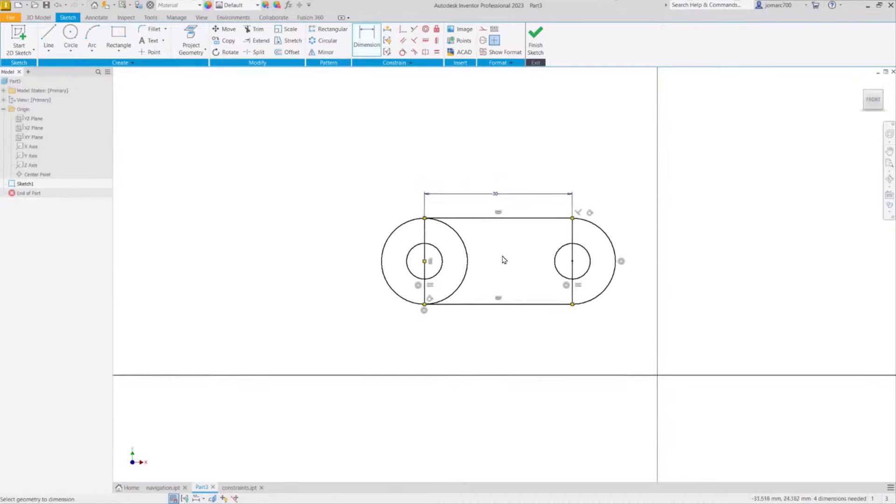
pyautogui.scroll(5, 504, 257)
pyautogui.scroll(-3, 508, 250)
pyautogui.moveTo(510, 252); pyautogui.dragTo(502, 255, button='middle')
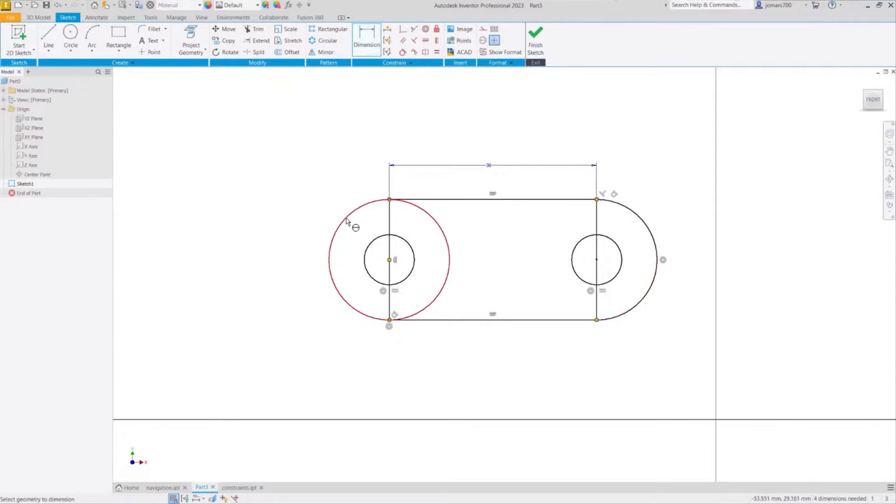
# Dimension the large circle's diameter at 20 mm and leave the Dimension command
pyautogui.click(346, 220)
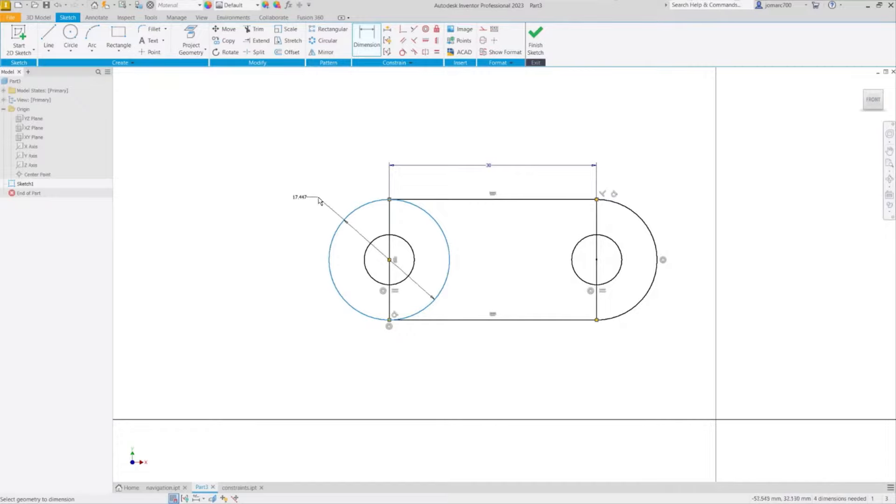
pyautogui.click(305, 193)
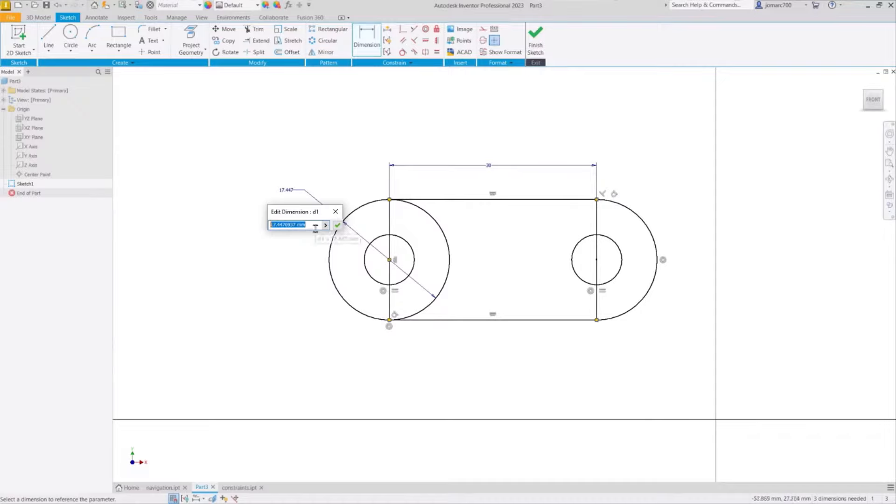
pyautogui.write('20')
pyautogui.press('Return')
pyautogui.moveTo(316, 219); pyautogui.dragTo(278, 218, button='middle')
pyautogui.press('Escape')
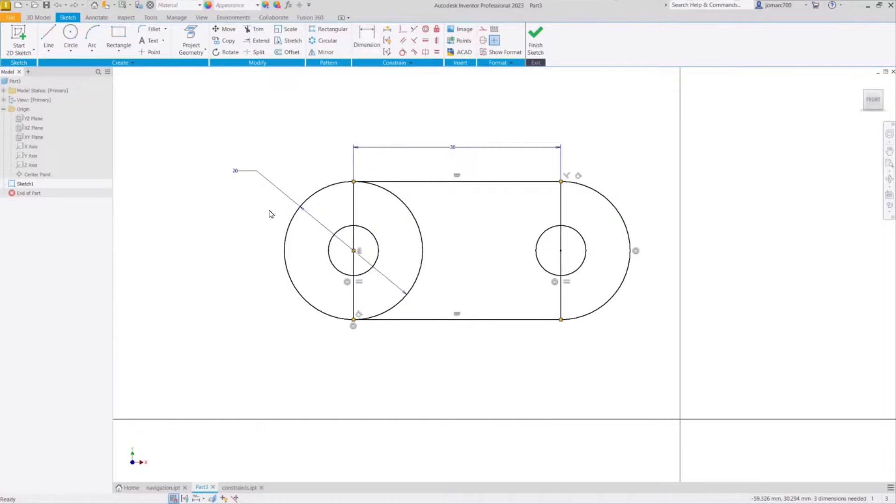
# Test the sketch's remaining freedom by pulling the large circle, the end arc and one hole
pyautogui.moveTo(290, 234); pyautogui.dragTo(248, 195)
pyautogui.moveTo(292, 219); pyautogui.dragTo(233, 214)
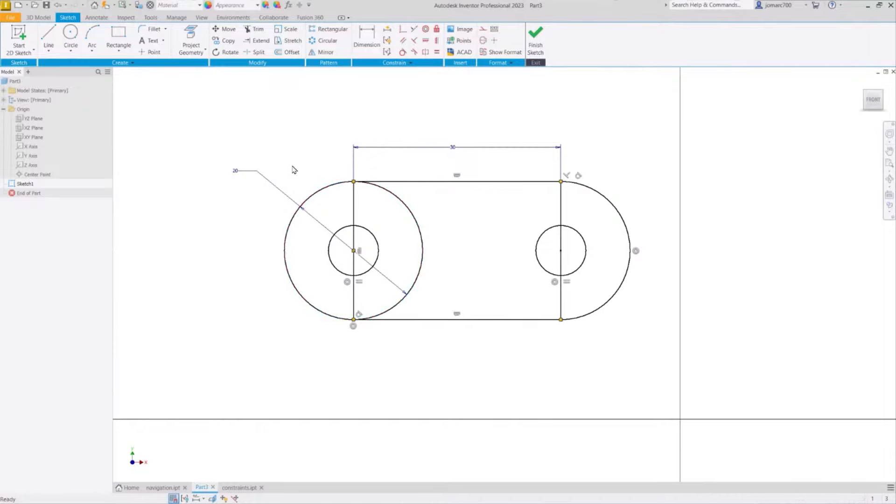
pyautogui.moveTo(319, 191); pyautogui.dragTo(285, 141)
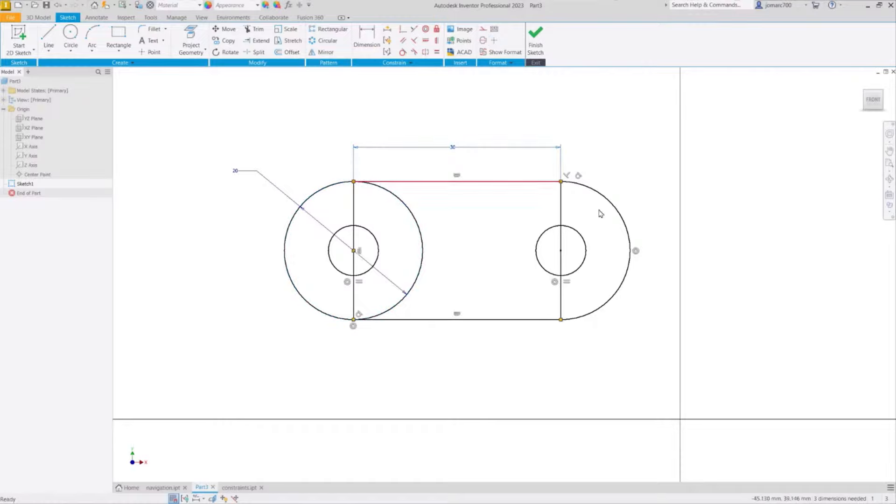
pyautogui.moveTo(628, 206)
pyautogui.mouseDown()
pyautogui.moveTo(652, 170)
pyautogui.moveTo(523, 261)
pyautogui.moveTo(570, 217)
pyautogui.moveTo(614, 148)
pyautogui.mouseUp()
pyautogui.moveTo(544, 238)
pyautogui.mouseDown()
pyautogui.moveTo(568, 239)
pyautogui.moveTo(549, 238)
pyautogui.moveTo(567, 231)
pyautogui.moveTo(553, 238)
pyautogui.mouseUp()
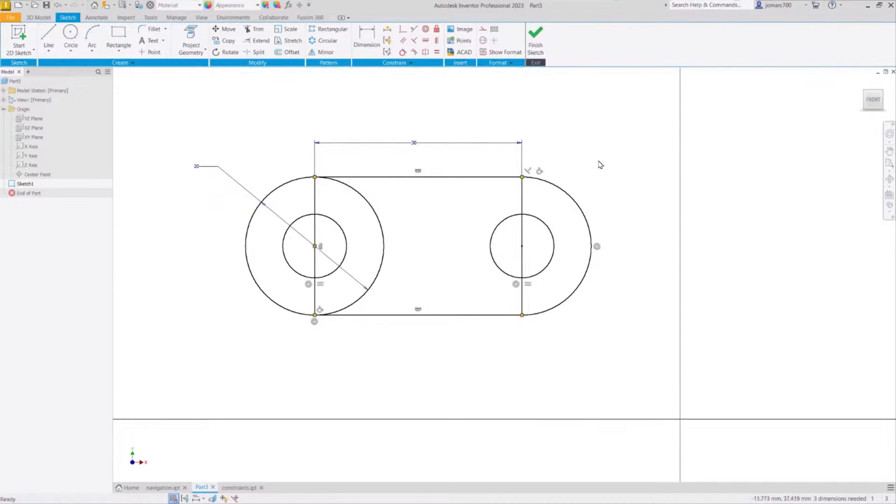
# Dimension the diameter of the hole inside the end arc at 10 mm and leave the Dimension command
pyautogui.press('d')
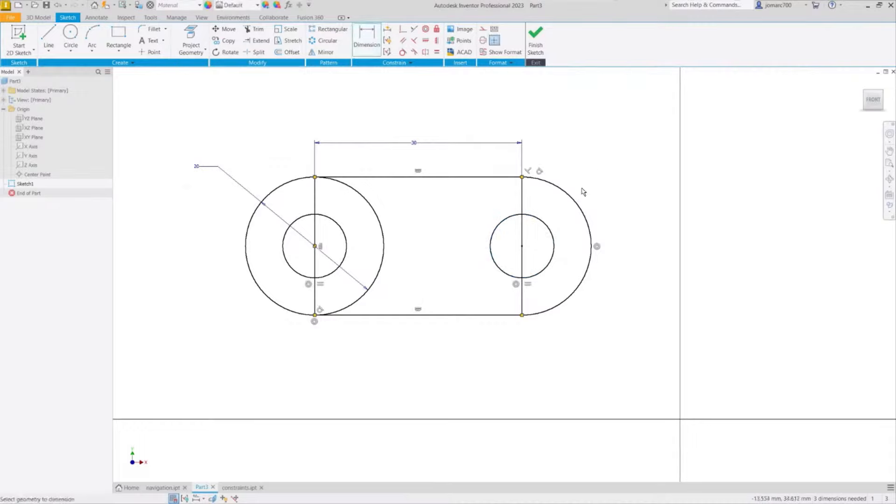
pyautogui.click(553, 239)
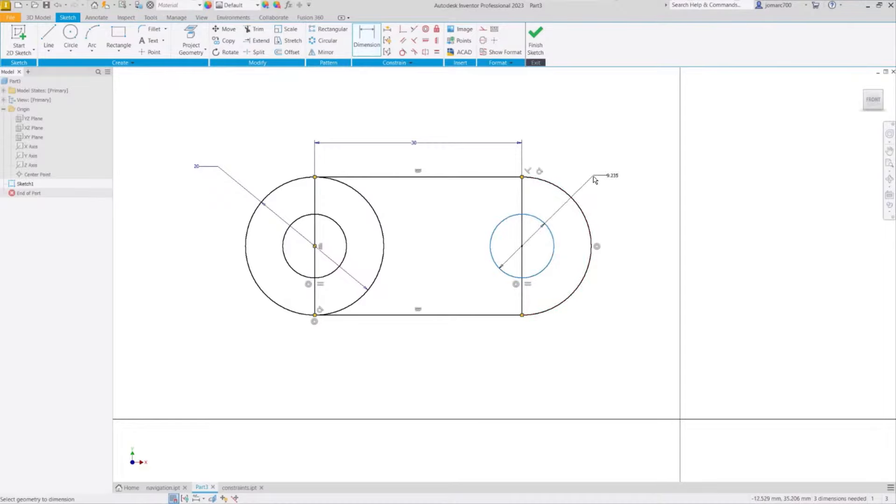
pyautogui.click(594, 180)
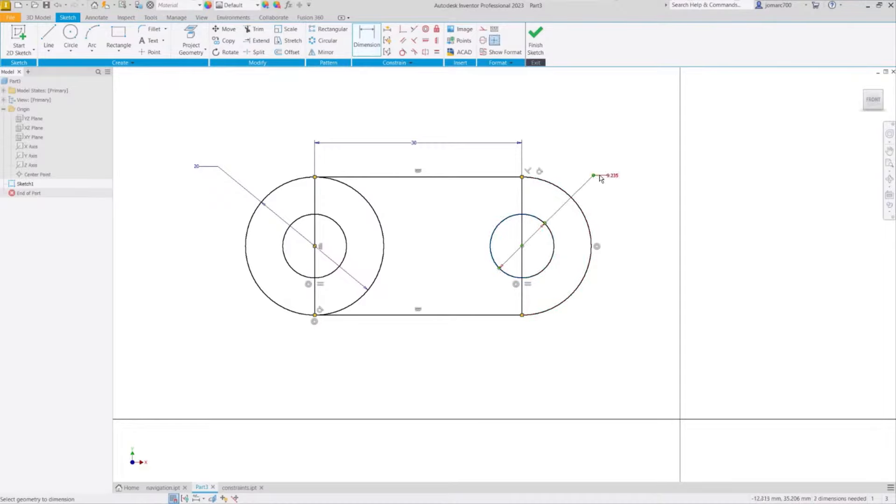
pyautogui.click(612, 180)
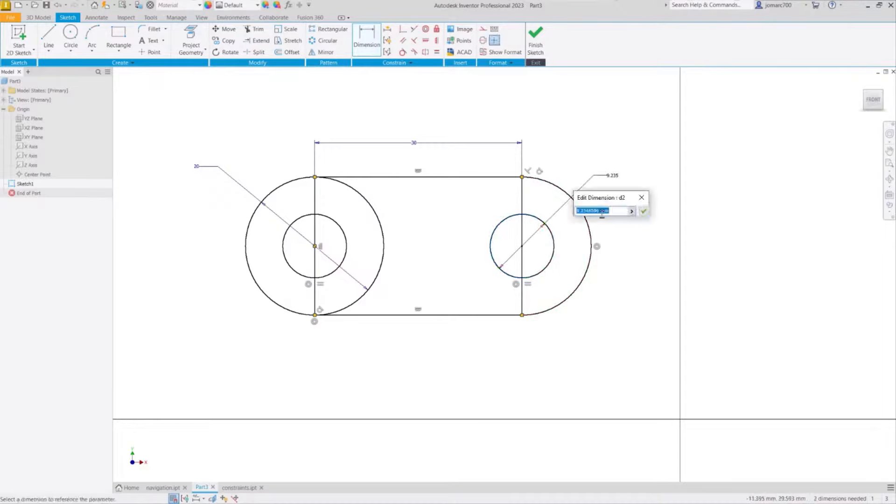
pyautogui.write('10')
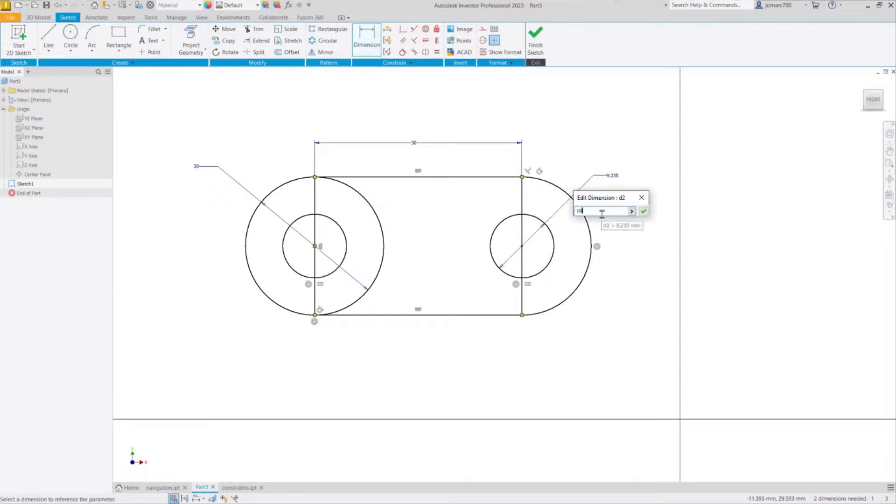
pyautogui.click(643, 212)
pyautogui.press('Escape')
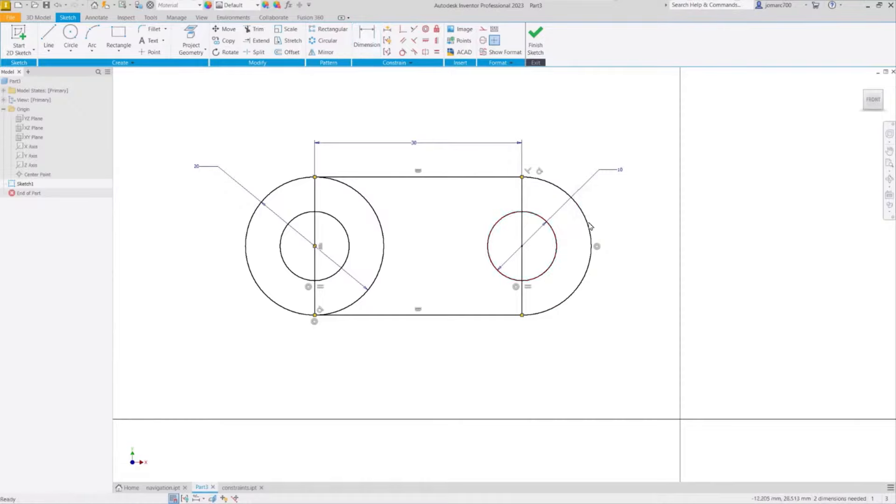
# Test whether the dimensioned link profile can still move by pulling its hole and upper edge
pyautogui.moveTo(555, 234)
pyautogui.mouseDown()
pyautogui.moveTo(570, 207)
pyautogui.moveTo(585, 221)
pyautogui.moveTo(637, 193)
pyautogui.moveTo(533, 222)
pyautogui.mouseUp()
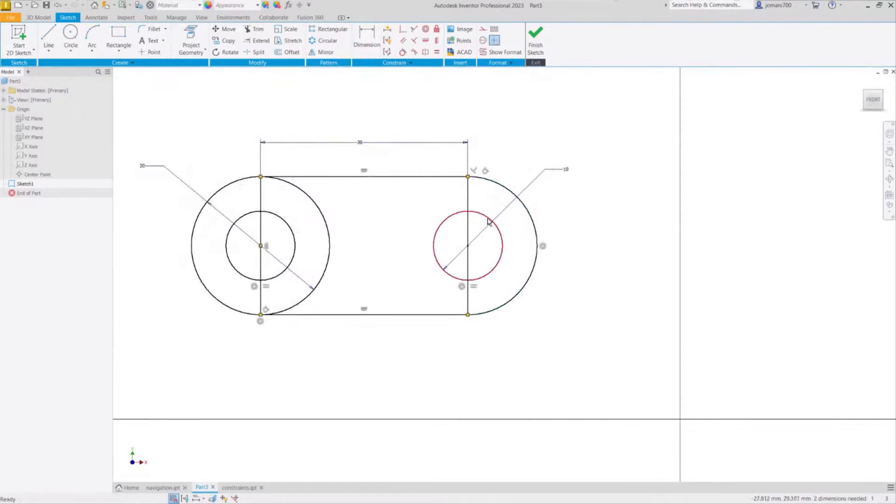
pyautogui.moveTo(418, 178)
pyautogui.mouseDown()
pyautogui.moveTo(536, 169)
pyautogui.moveTo(519, 223)
pyautogui.moveTo(564, 224)
pyautogui.mouseUp()
pyautogui.moveTo(577, 230); pyautogui.dragTo(590, 223, button='middle')
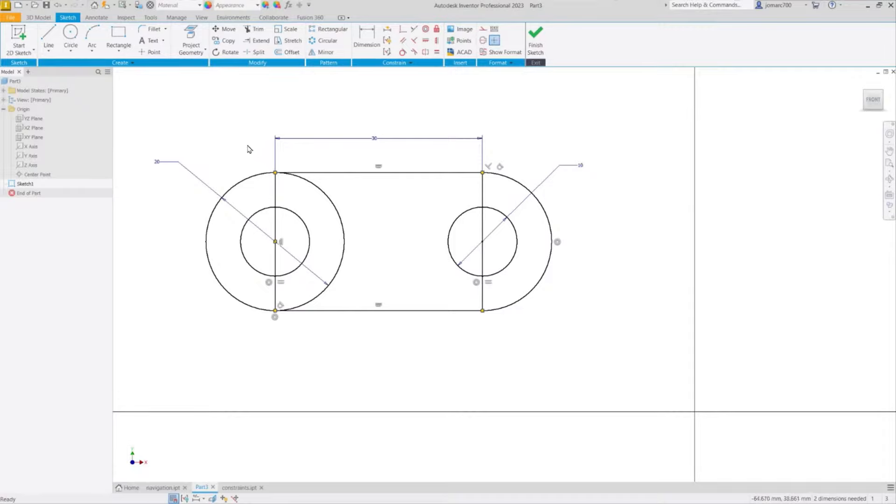
# Draw a diagonal line from the large circle's lower tangent point to the end arc's upper endpoint and make it a construction line
pyautogui.press('l')
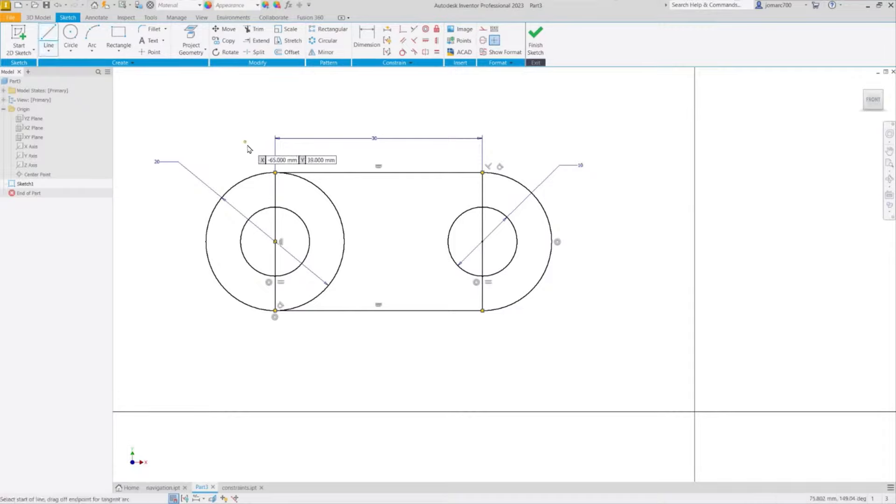
pyautogui.click(275, 310)
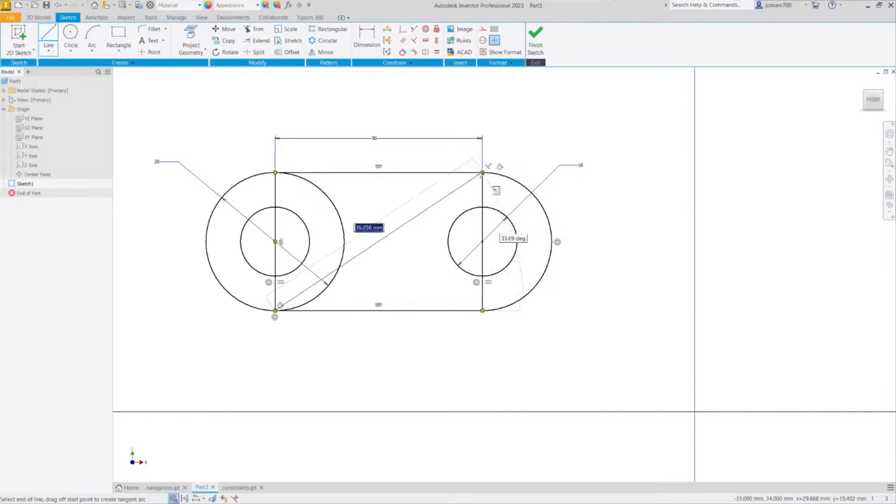
pyautogui.click(482, 172)
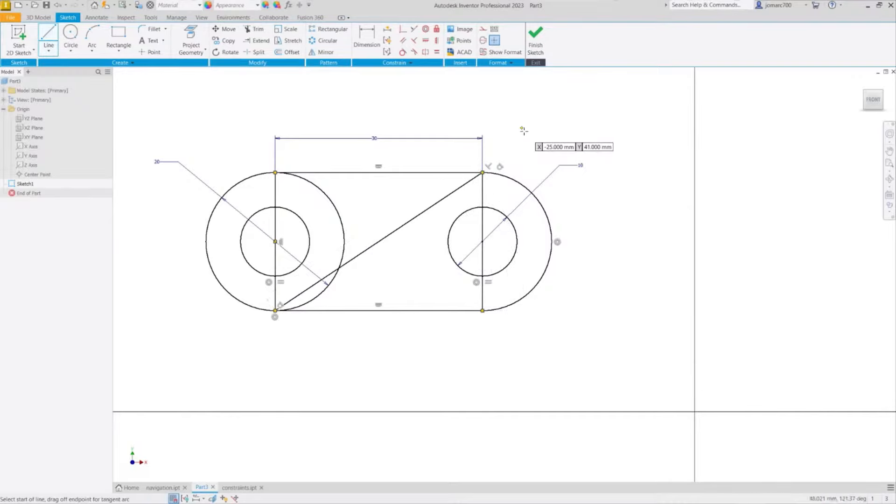
pyautogui.press('Escape')
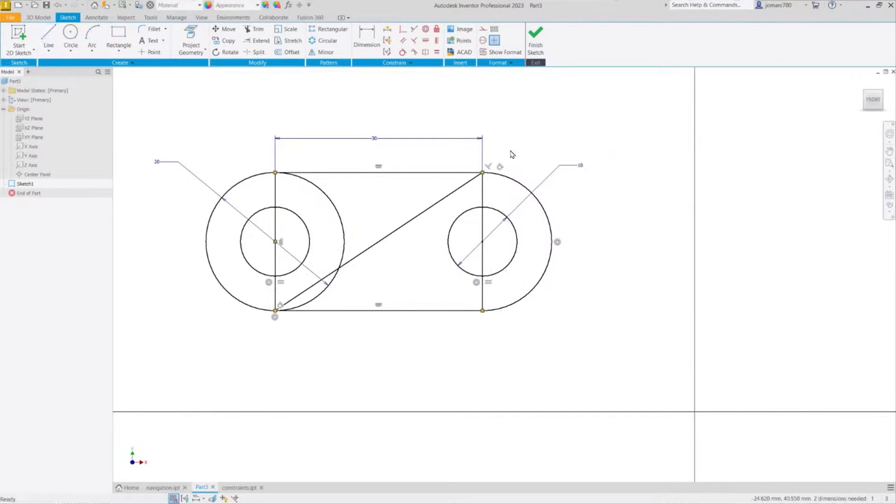
pyautogui.click(391, 234)
pyautogui.rightClick(392, 237)
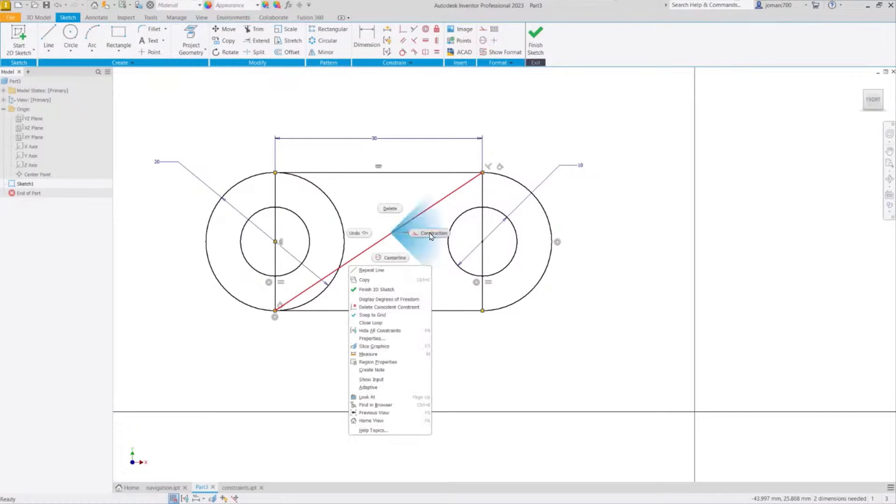
pyautogui.click(431, 235)
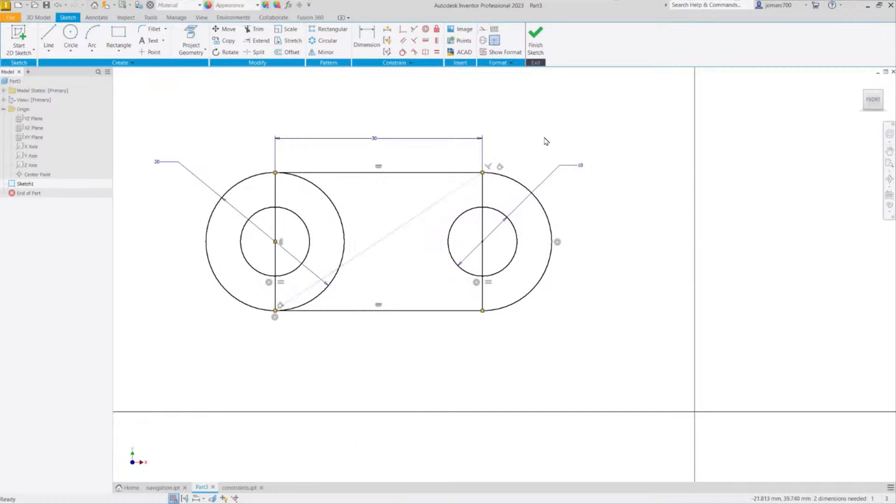
# Make the diagonal construction line's midpoint coincident with the origin's center point and leave the constraint command
pyautogui.click(402, 31)
pyautogui.click(378, 242)
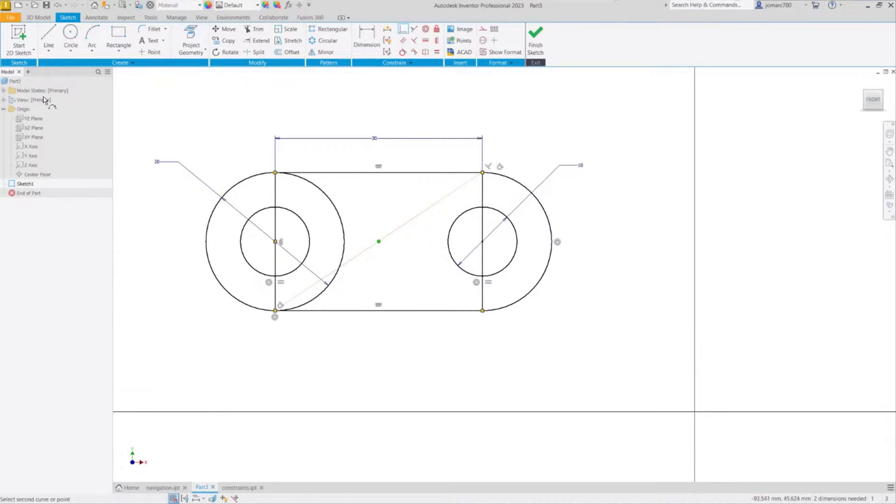
pyautogui.click(19, 176)
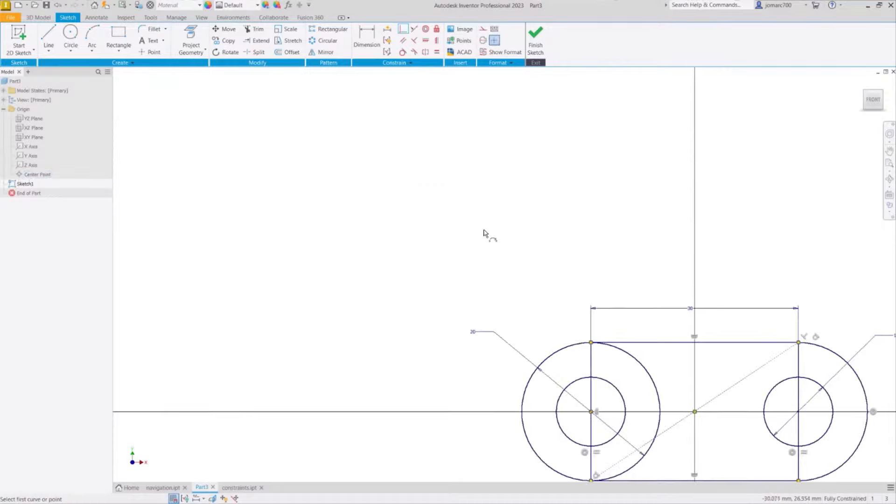
pyautogui.press('Escape')
# Test whether the centred link profile can still move by pulling its lower horizontal edge
pyautogui.moveTo(547, 251)
pyautogui.mouseDown(button='middle')
pyautogui.moveTo(412, 132)
pyautogui.moveTo(374, 134)
pyautogui.mouseUp(button='middle')
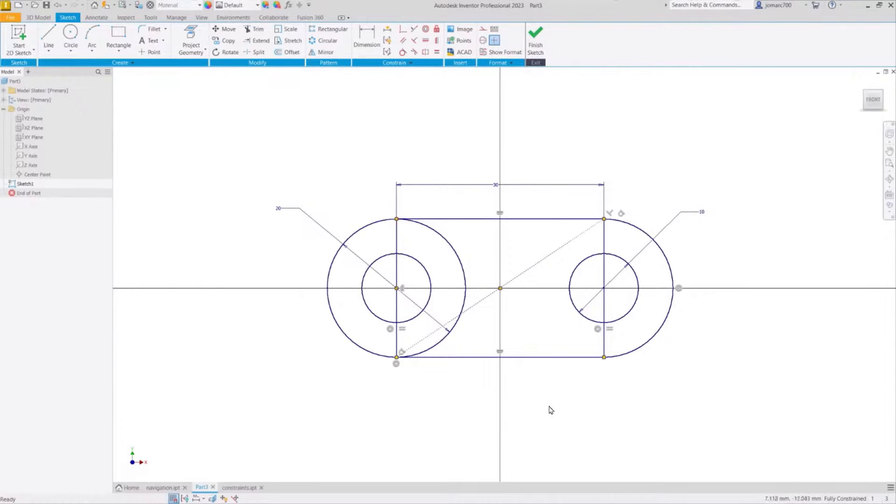
pyautogui.moveTo(456, 359); pyautogui.dragTo(547, 376)
pyautogui.click(566, 378)
pyautogui.moveTo(566, 379); pyautogui.dragTo(575, 378, button='middle')
pyautogui.scroll(-1, 576, 378)
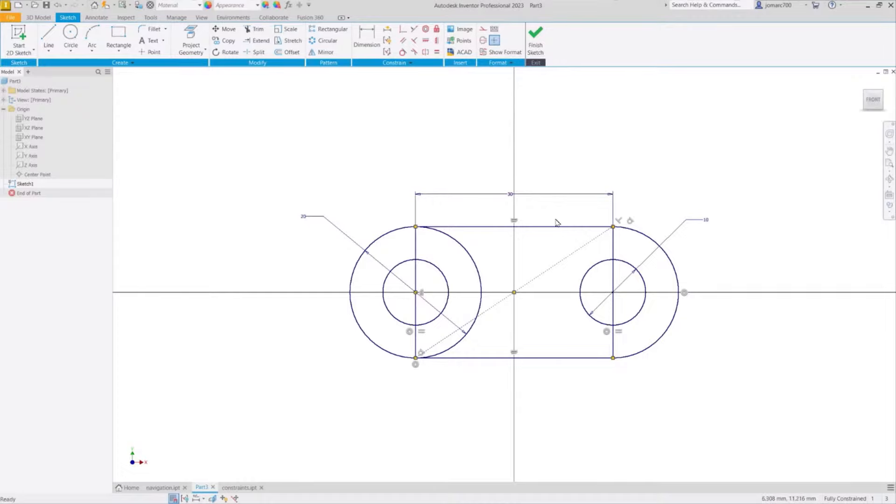
# Finish the 2D sketch and save the part under the file name link
pyautogui.rightClick(540, 135)
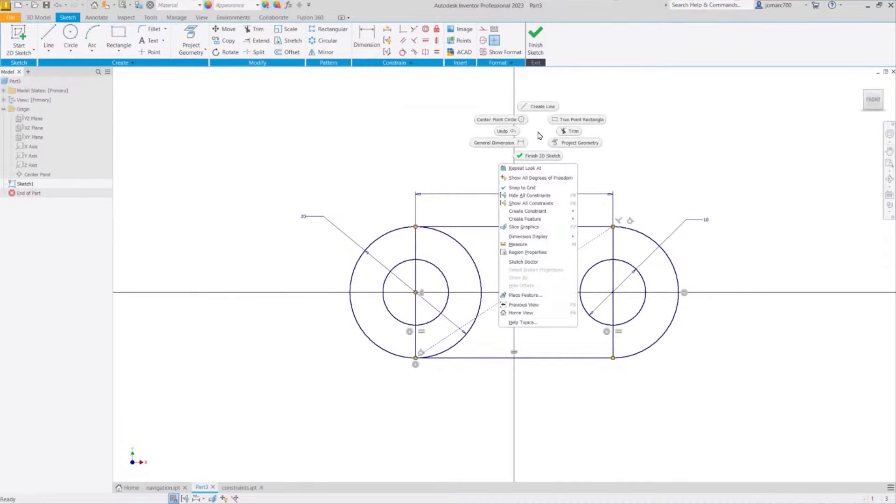
pyautogui.click(538, 157)
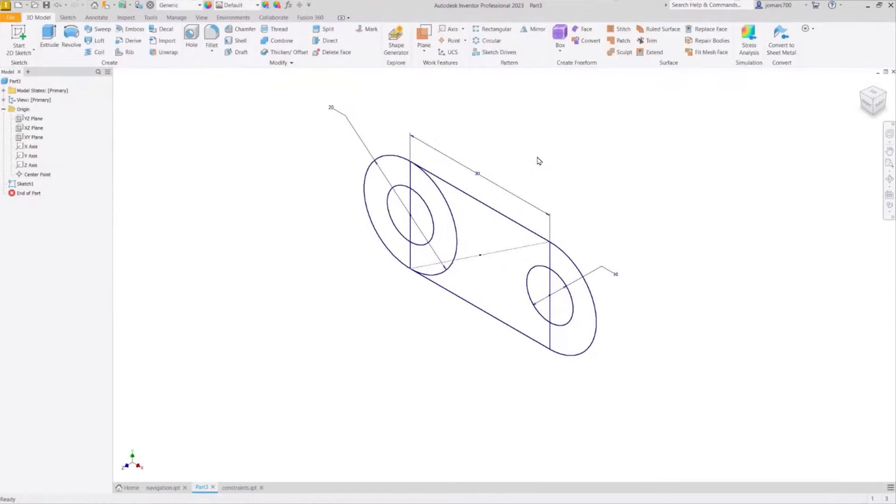
pyautogui.scroll(-2, 537, 157)
pyautogui.moveTo(537, 158); pyautogui.dragTo(564, 168, button='middle')
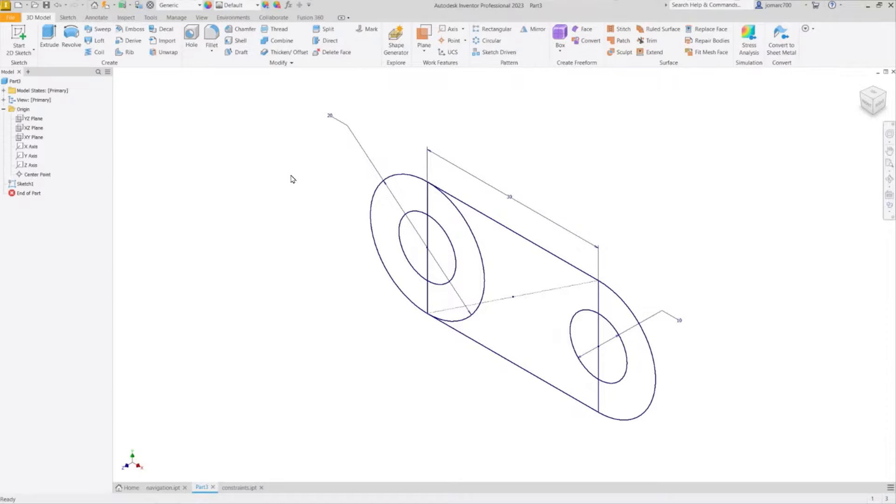
pyautogui.hotkey('ctrl', 's')
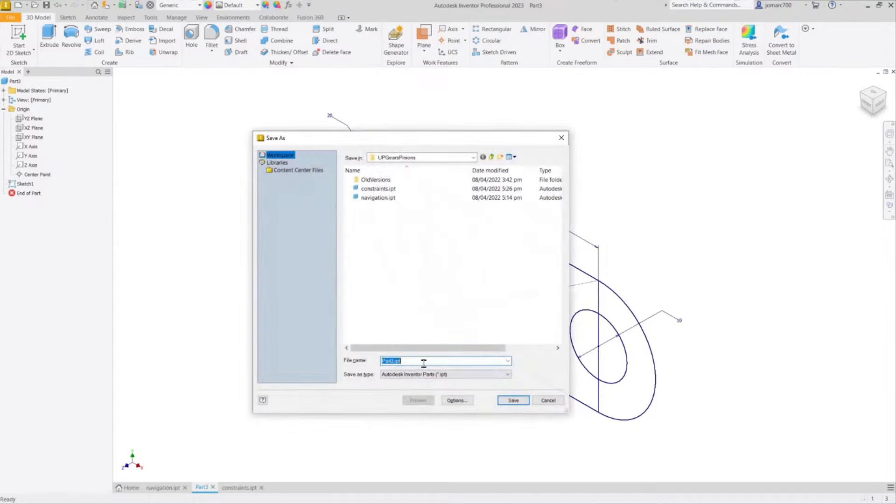
pyautogui.write('link')
pyautogui.press('Return')
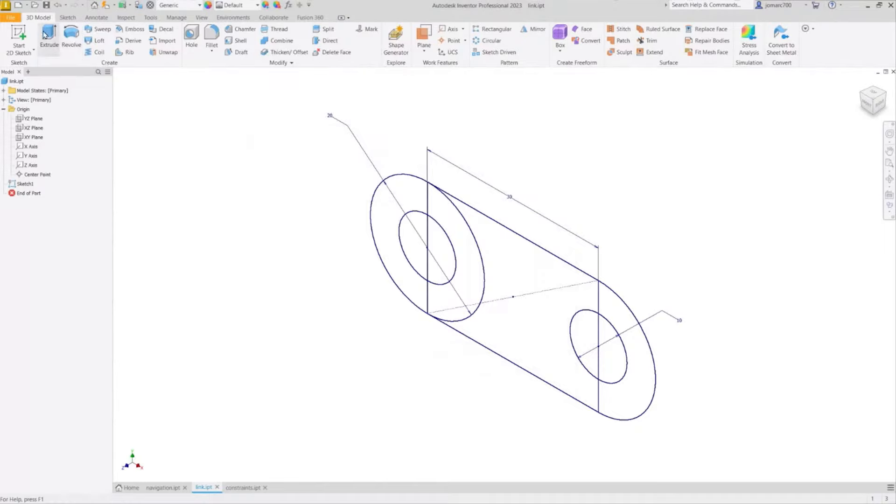
# Start an extrusion using the four profile regions of the link, leaving both holes unselected
pyautogui.click(50, 46)
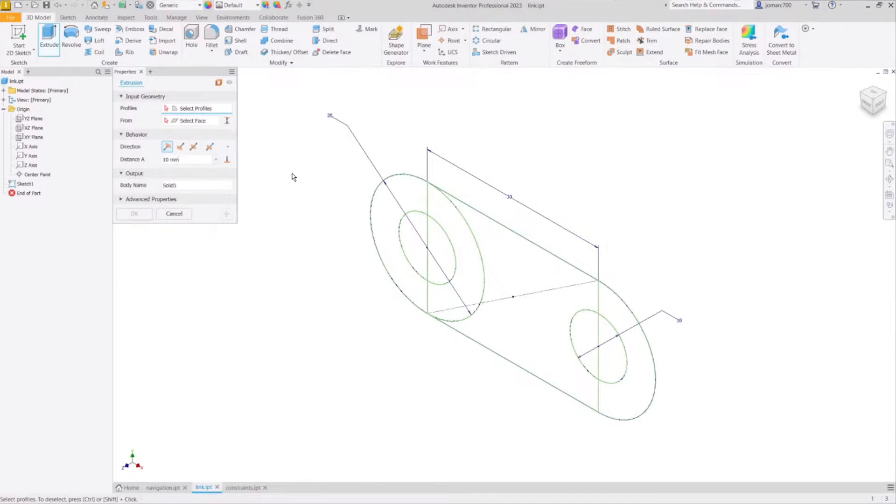
pyautogui.click(397, 203)
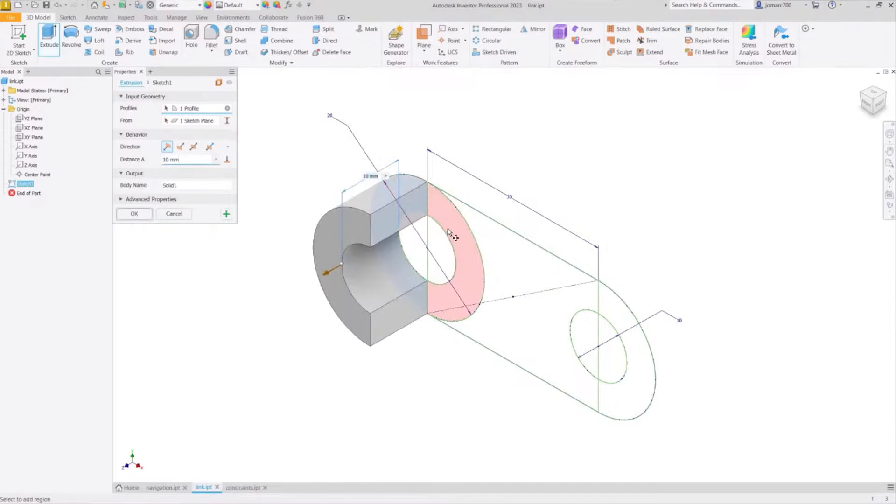
pyautogui.click(448, 231)
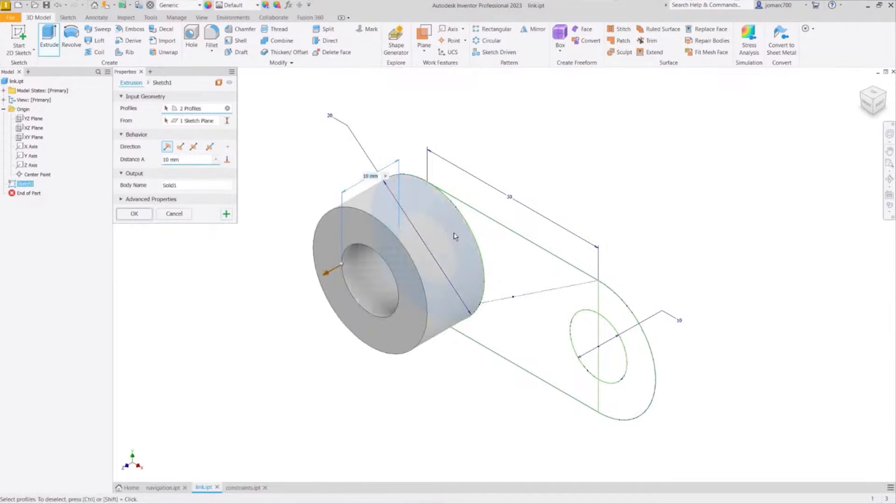
pyautogui.click(508, 280)
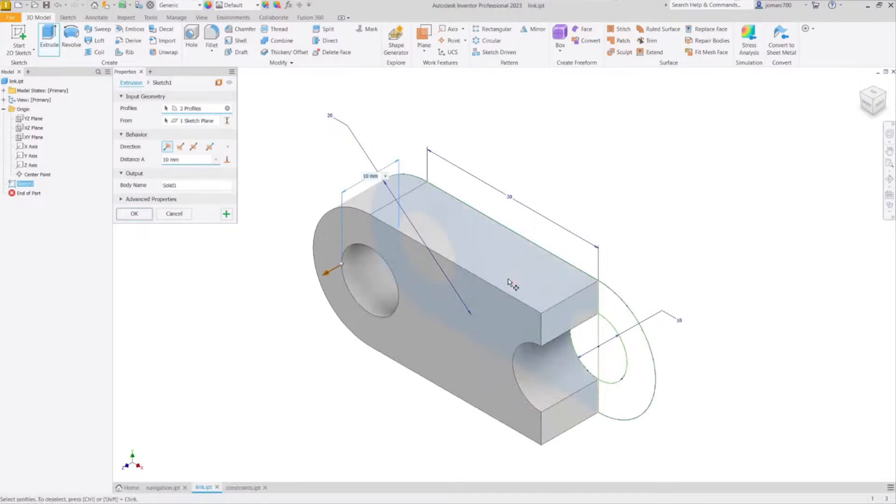
pyautogui.click(620, 317)
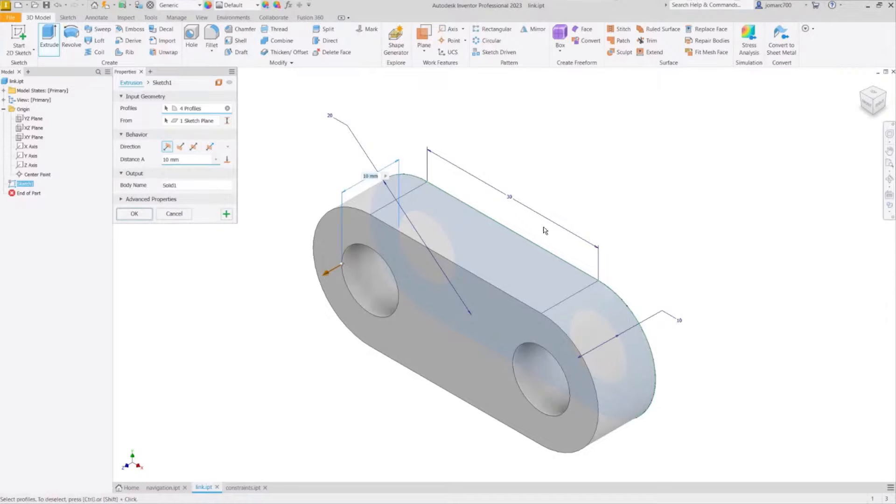
# Extrude the link profile 10 mm symmetrically about the sketch plane and return to the home view
pyautogui.keyDown('shift'); pyautogui.moveTo(558, 214); pyautogui.dragTo(575, 202, button='middle'); pyautogui.keyUp('shift')
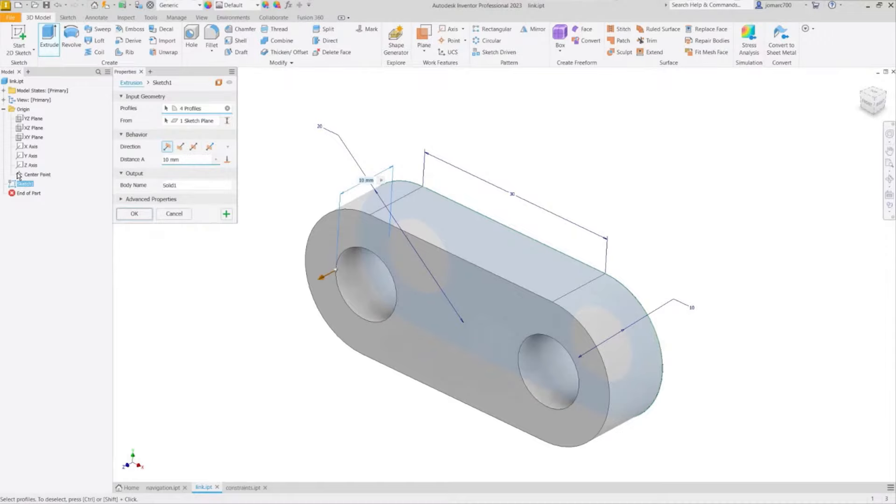
pyautogui.keyDown('shift'); pyautogui.moveTo(254, 223); pyautogui.dragTo(245, 264, button='middle'); pyautogui.keyUp('shift')
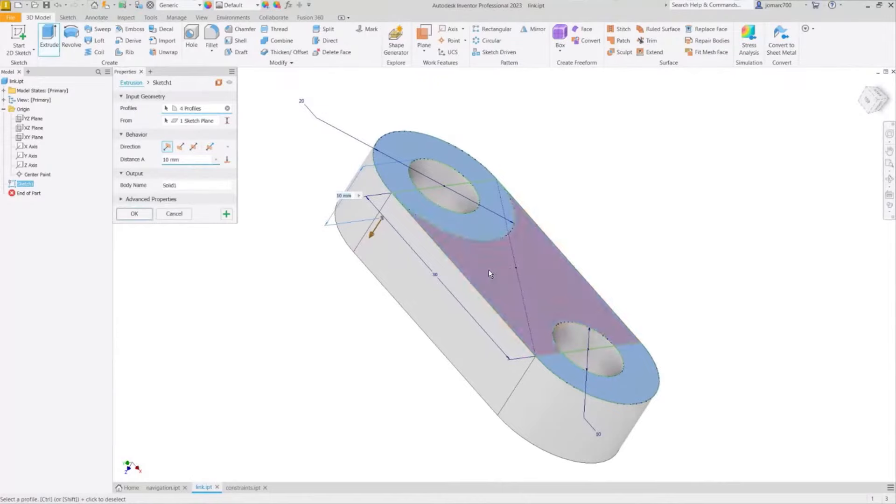
pyautogui.keyDown('shift'); pyautogui.moveTo(488, 269); pyautogui.dragTo(537, 208, button='middle'); pyautogui.keyUp('shift')
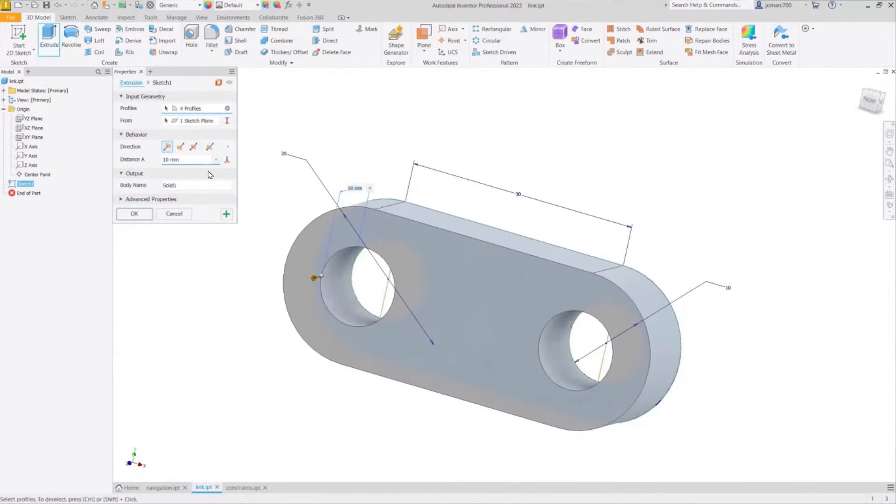
pyautogui.click(194, 147)
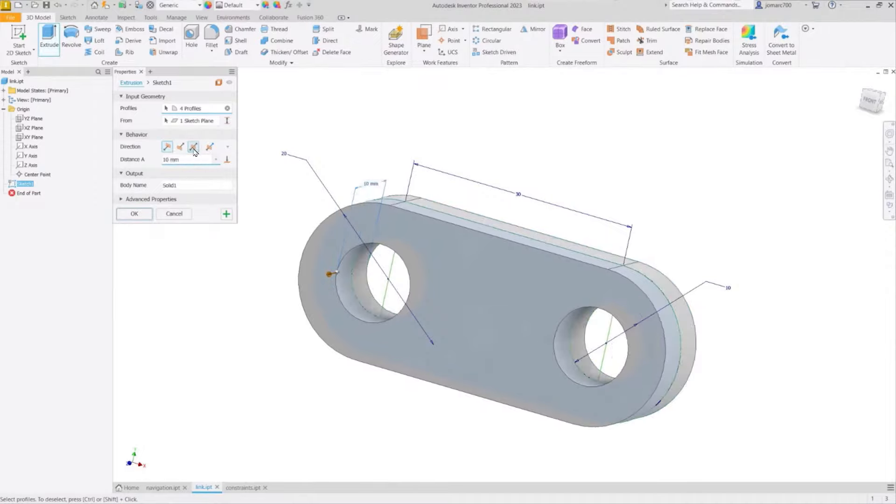
pyautogui.scroll(-3, 429, 204)
pyautogui.keyDown('shift'); pyautogui.moveTo(428, 167); pyautogui.dragTo(415, 182, button='middle'); pyautogui.keyUp('shift')
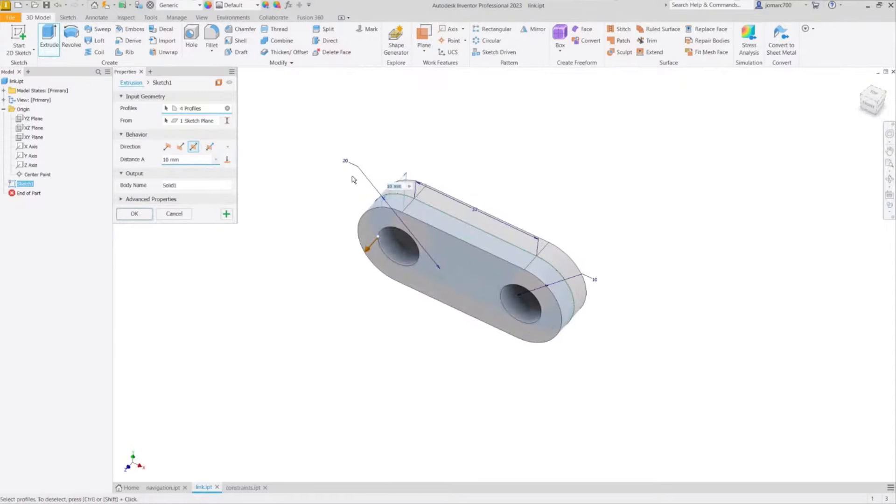
pyautogui.click(187, 159)
pyautogui.write('10')
pyautogui.click(134, 214)
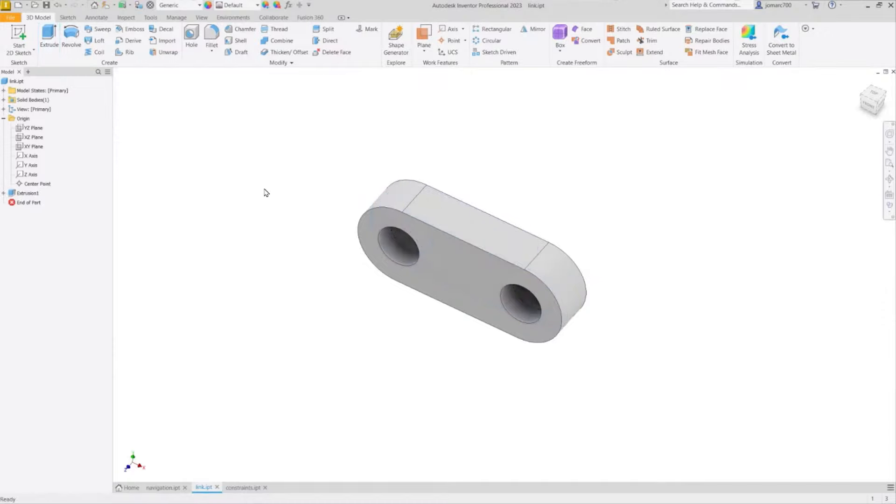
pyautogui.press('F6')
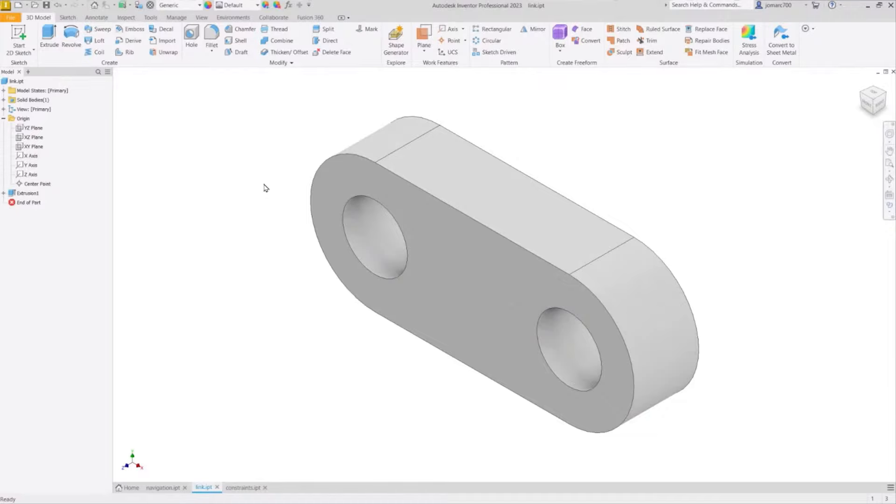
# View the link from the top and highlight its YZ and XZ origin planes to check their orientation
pyautogui.moveTo(265, 187)
pyautogui.keyDown('shift'); pyautogui.mouseDown(button='middle')
pyautogui.moveTo(236, 216)
pyautogui.moveTo(300, 184)
pyautogui.moveTo(311, 228)
pyautogui.mouseUp(button='middle'); pyautogui.keyUp('shift')
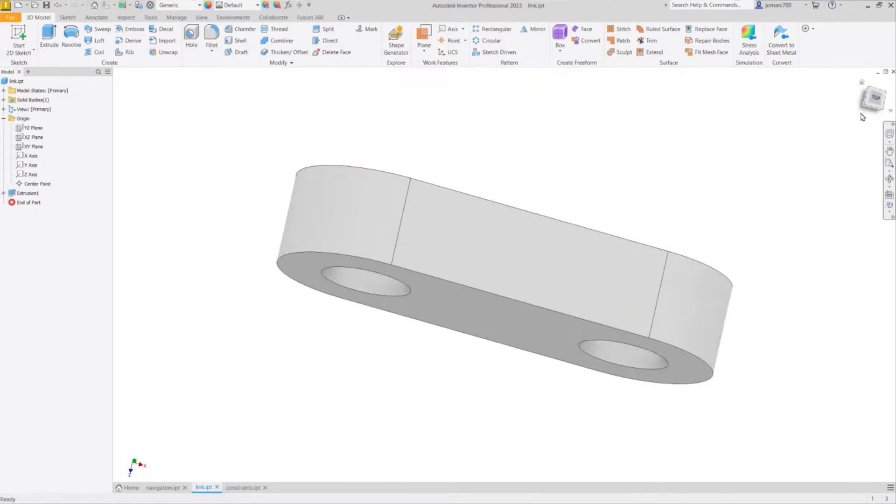
pyautogui.click(875, 98)
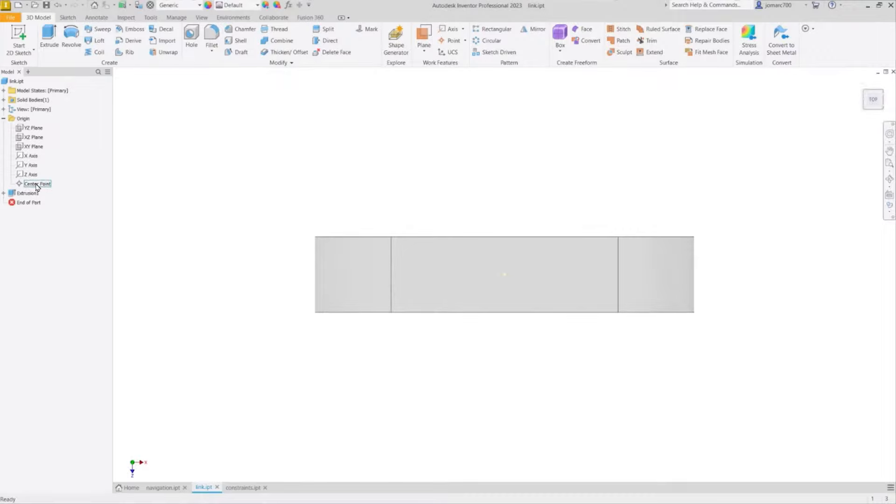
pyautogui.click(38, 129)
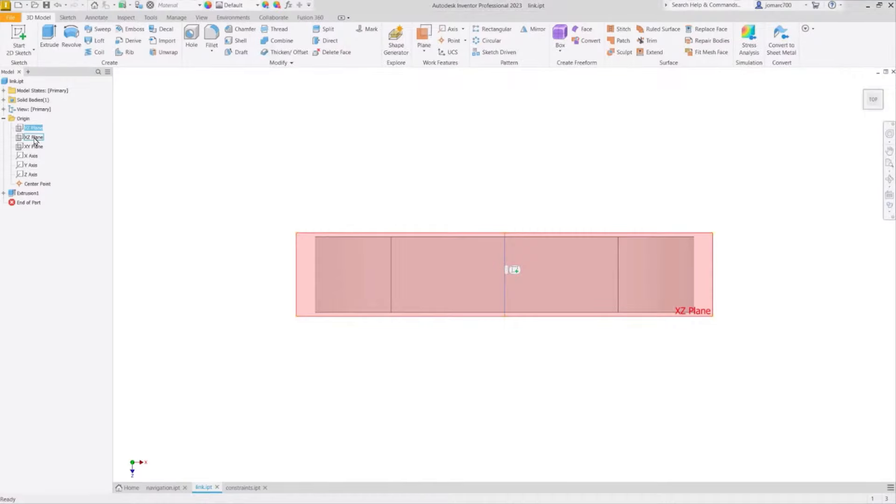
pyautogui.click(34, 139)
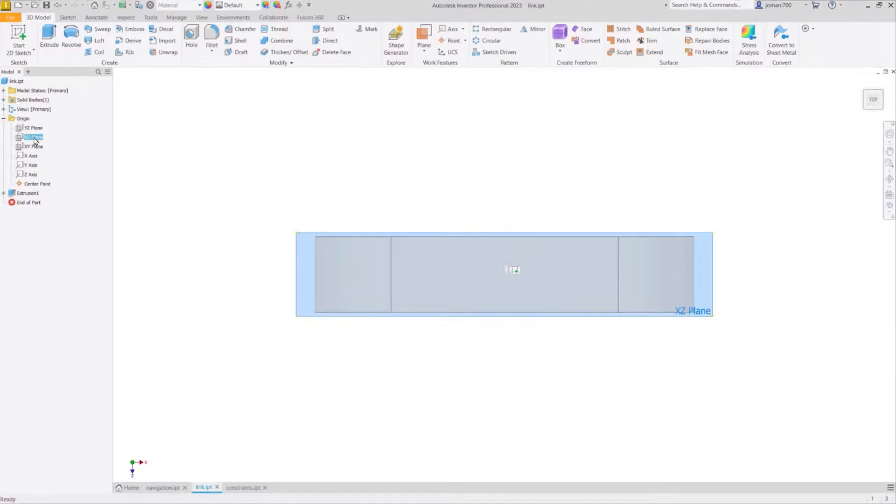
pyautogui.keyDown('shift'); pyautogui.moveTo(332, 204); pyautogui.dragTo(315, 156, button='middle'); pyautogui.keyUp('shift')
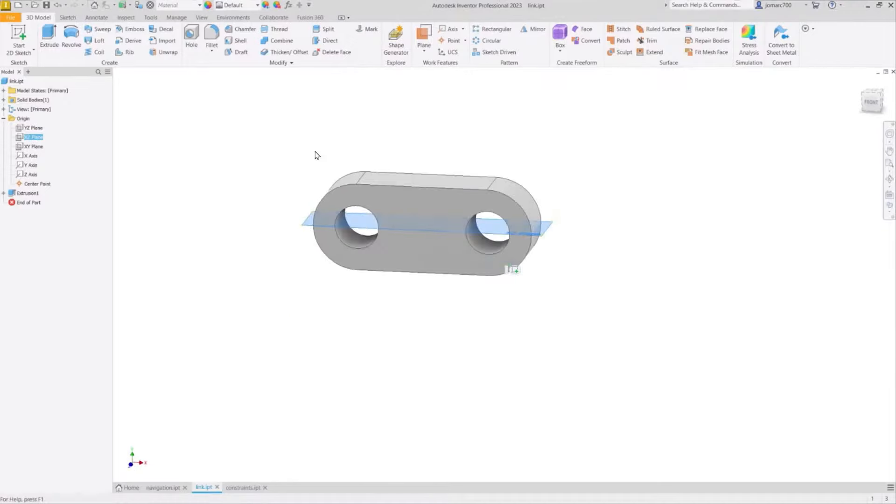
# Show the XZ origin plane through the link, hide it again and restore the home view
pyautogui.rightClick(32, 138)
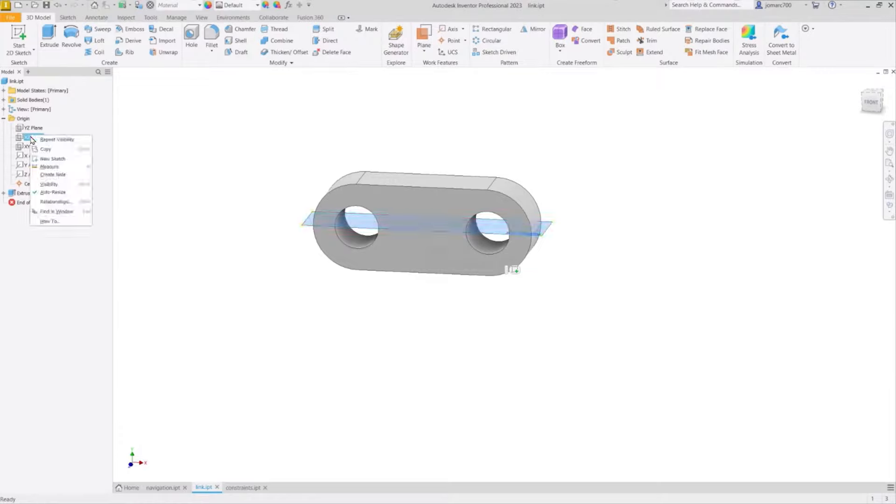
pyautogui.click(63, 186)
pyautogui.moveTo(216, 174)
pyautogui.keyDown('shift'); pyautogui.mouseDown(button='middle')
pyautogui.moveTo(215, 134)
pyautogui.moveTo(219, 177)
pyautogui.mouseUp(button='middle'); pyautogui.keyUp('shift')
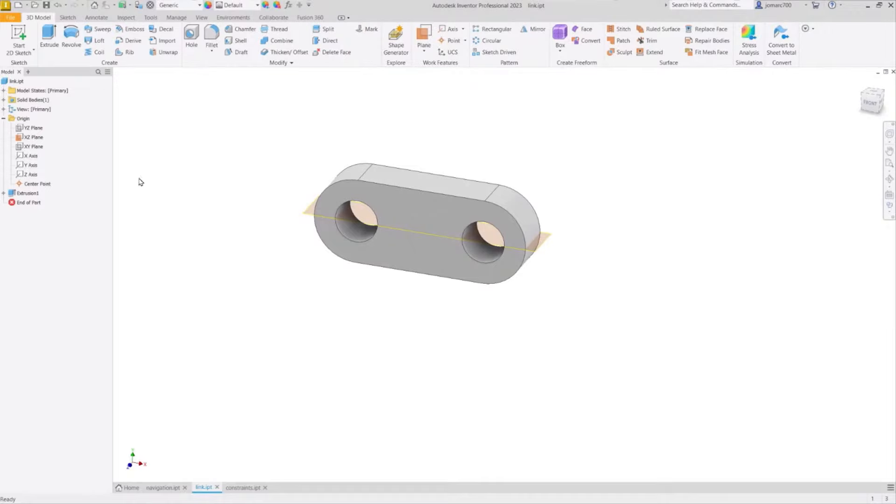
pyautogui.rightClick(33, 140)
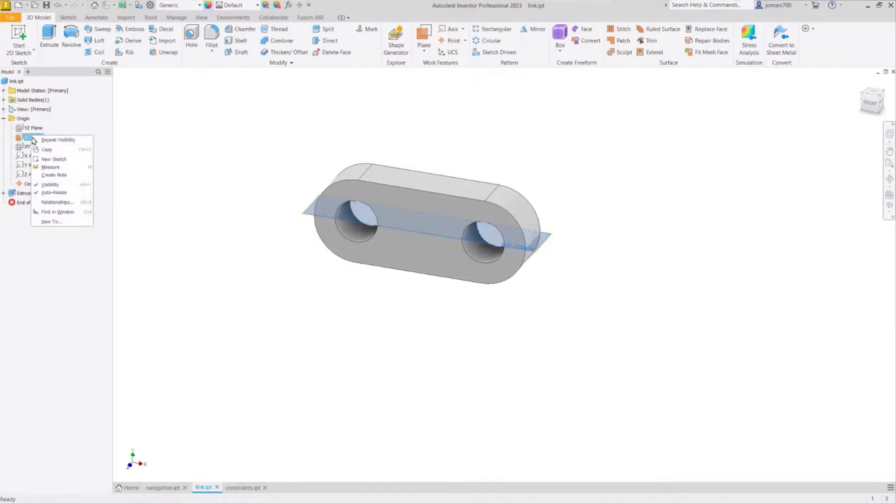
pyautogui.click(67, 186)
pyautogui.press('F6')
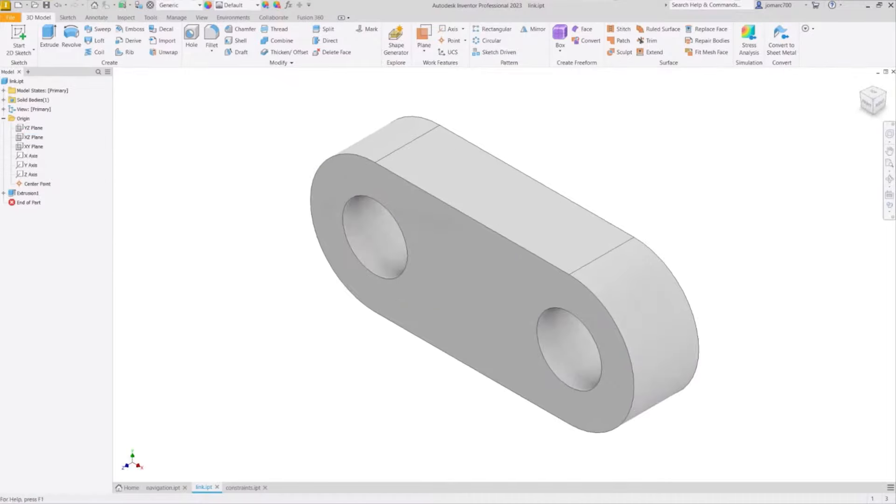
# Examine the finished object in part-sample.JPG in Windows Photo Viewer, including the groove across its middle
pyautogui.moveTo(392, 502); pyautogui.dragTo(424, 63)
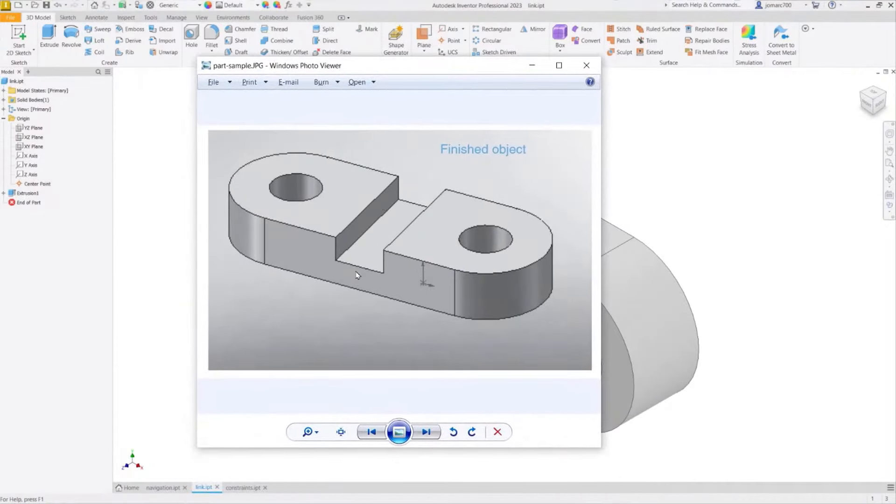
pyautogui.click(531, 65)
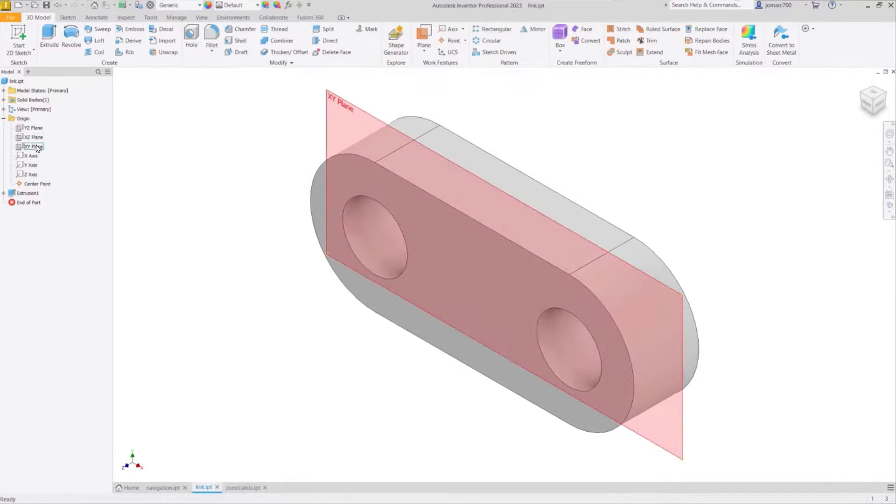
# On a new sketch on the link's front face, draw a two-point center rectangle from the origin, about 8.5 mm wide and 20 mm tall
pyautogui.click(464, 289)
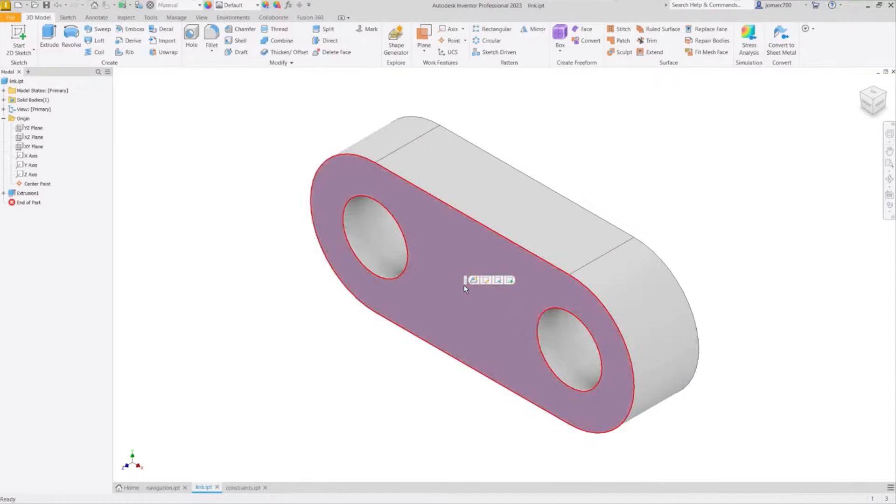
pyautogui.click(510, 280)
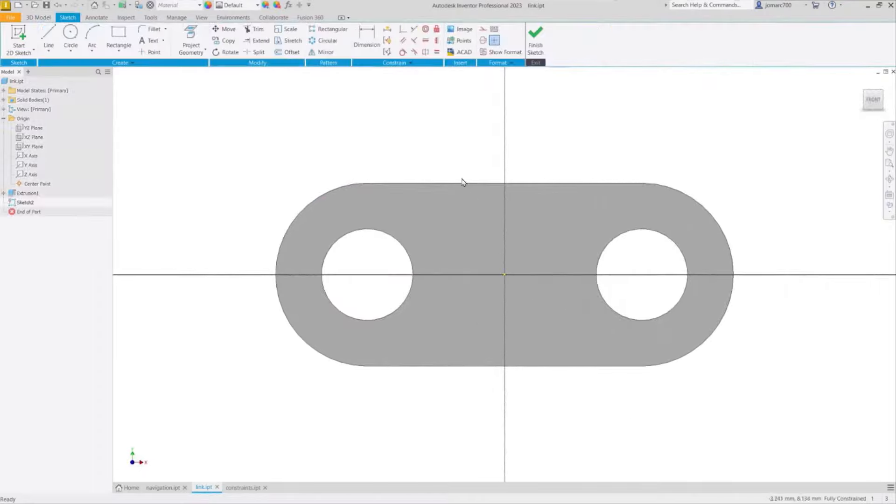
pyautogui.click(119, 52)
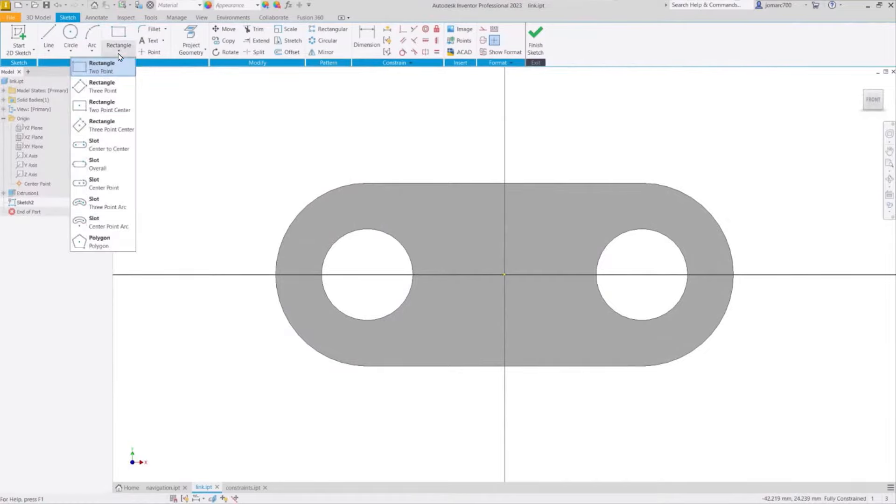
pyautogui.click(111, 113)
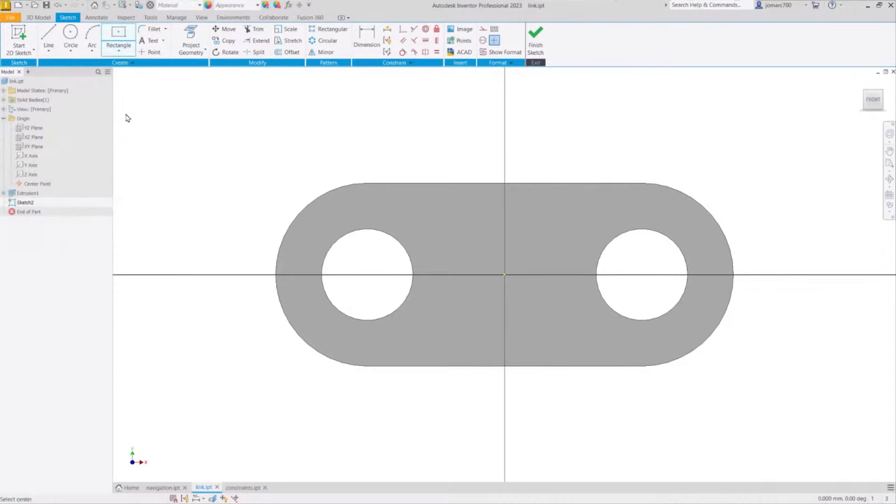
pyautogui.click(505, 275)
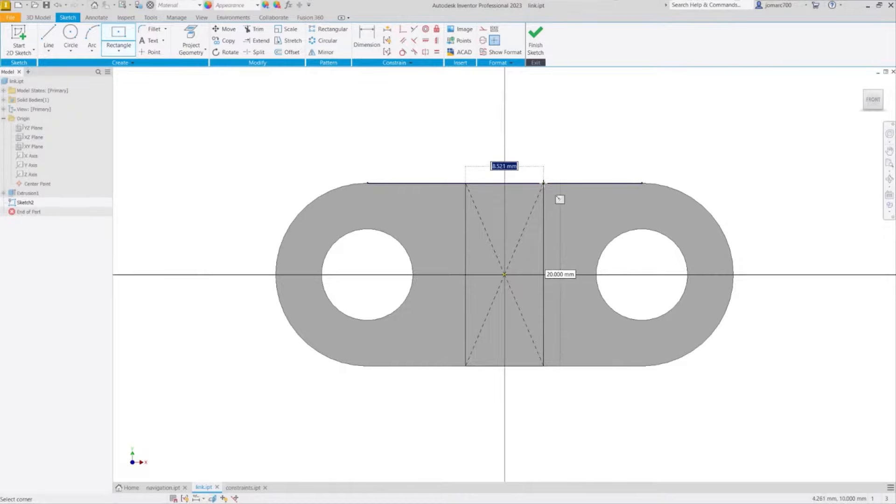
pyautogui.click(544, 184)
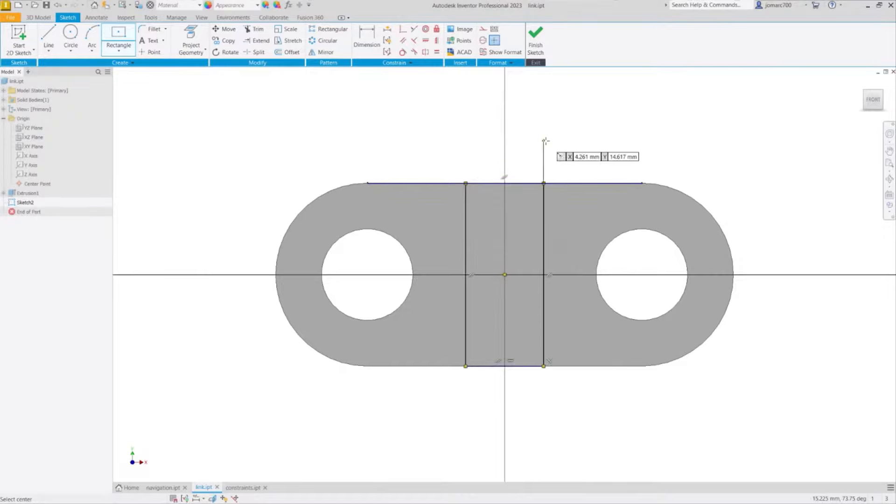
pyautogui.press('Escape')
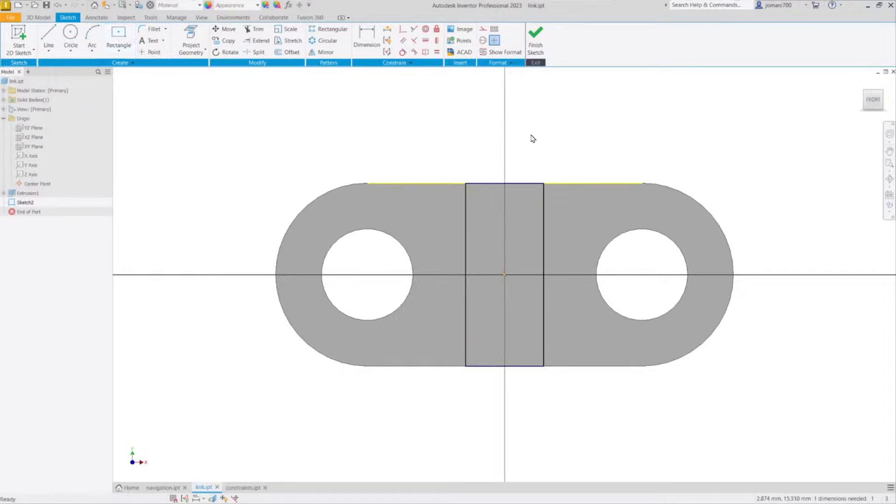
# Dimension the rectangle's width between its vertical sides as 5 mm and finish the sketch
pyautogui.press('d')
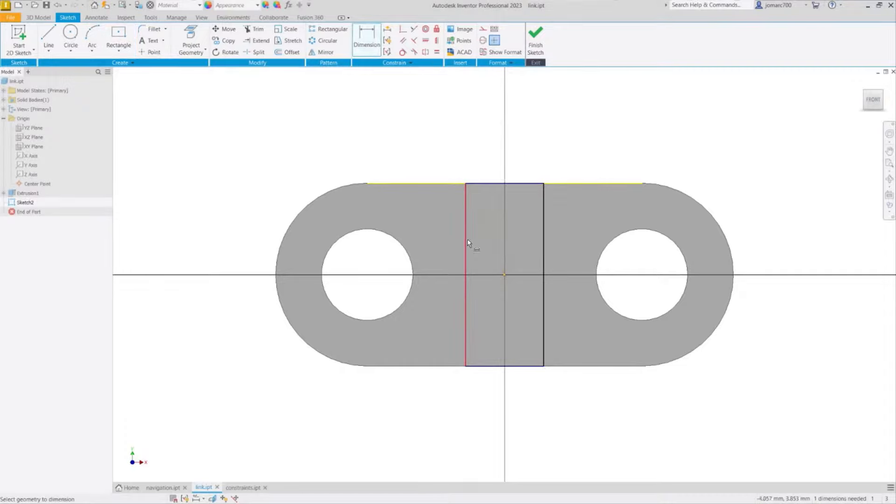
pyautogui.click(466, 244)
pyautogui.click(544, 250)
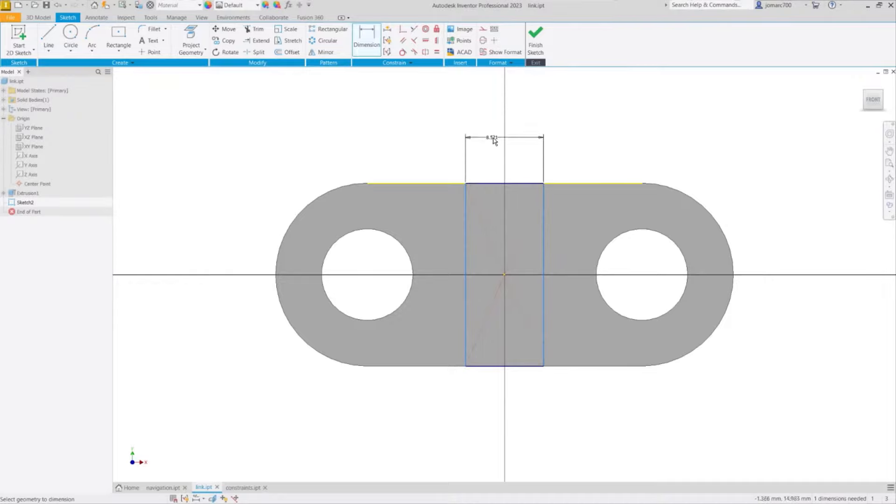
pyautogui.click(493, 140)
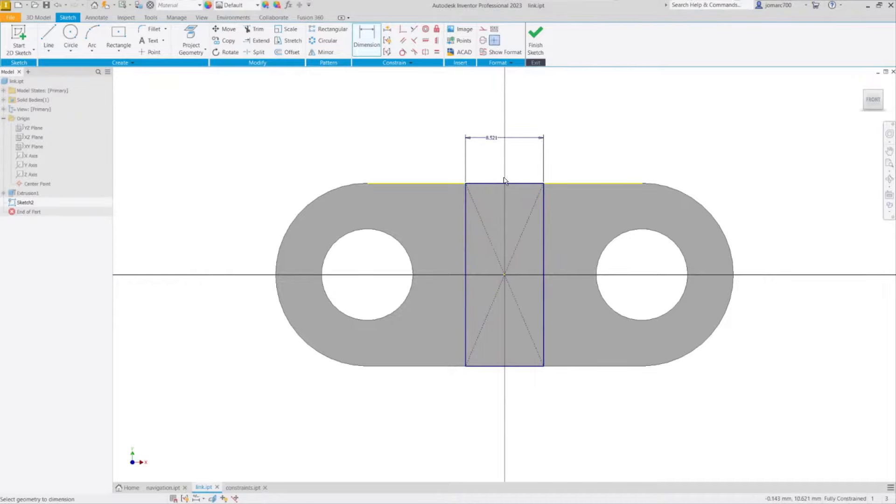
pyautogui.click(492, 140)
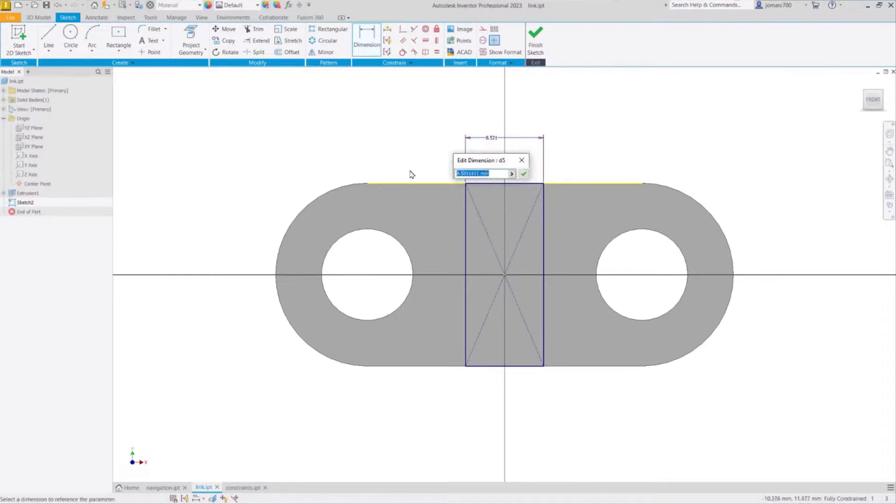
pyautogui.write('5')
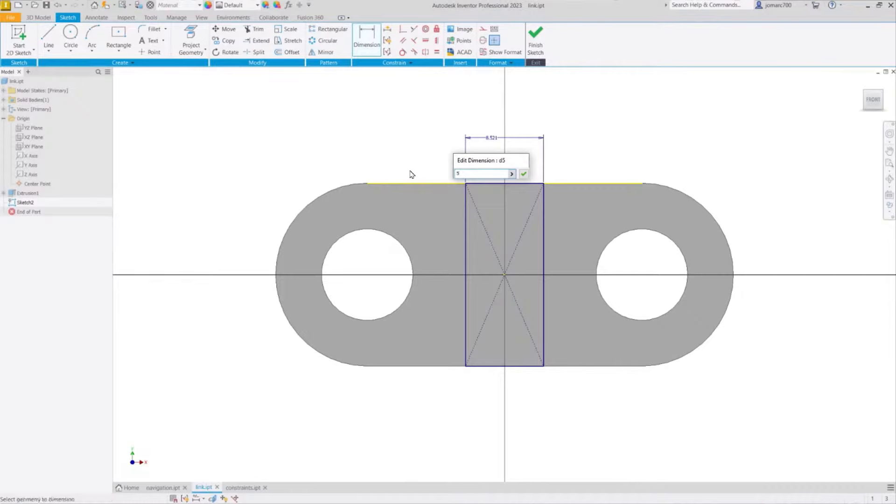
pyautogui.press('Return')
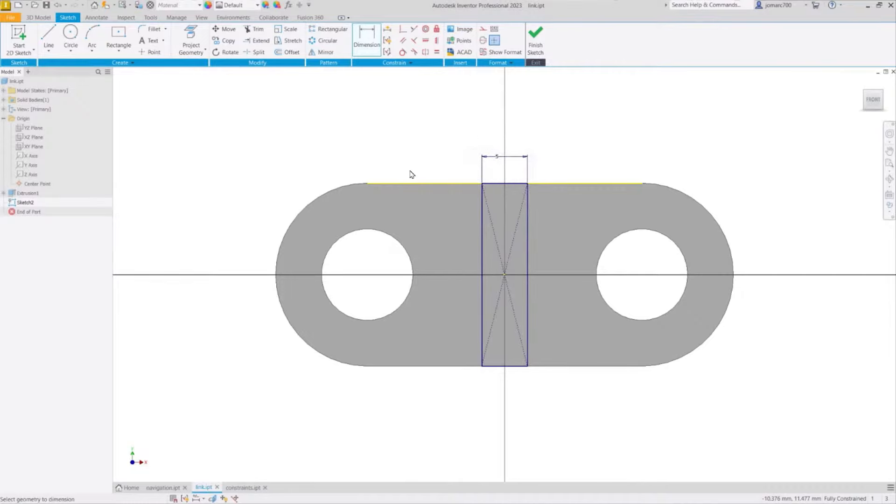
pyautogui.click(537, 52)
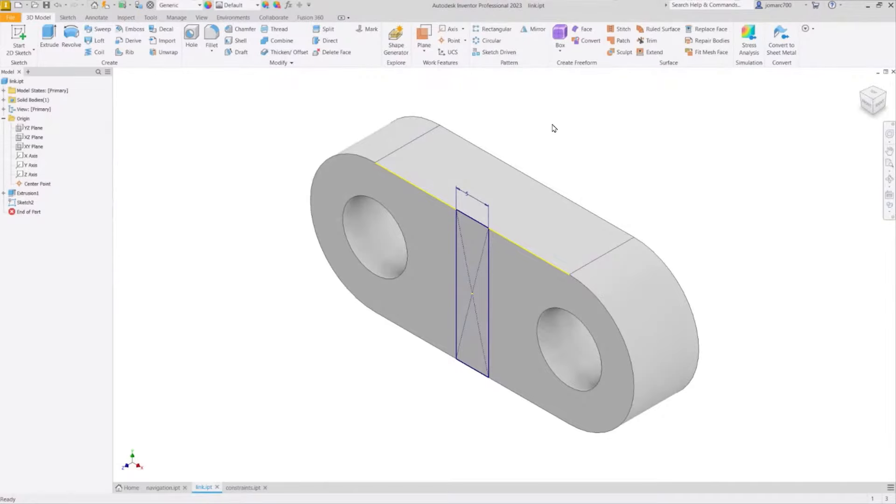
# Extrude the rectangle as a cut 5 mm deep into the link
pyautogui.press('e')
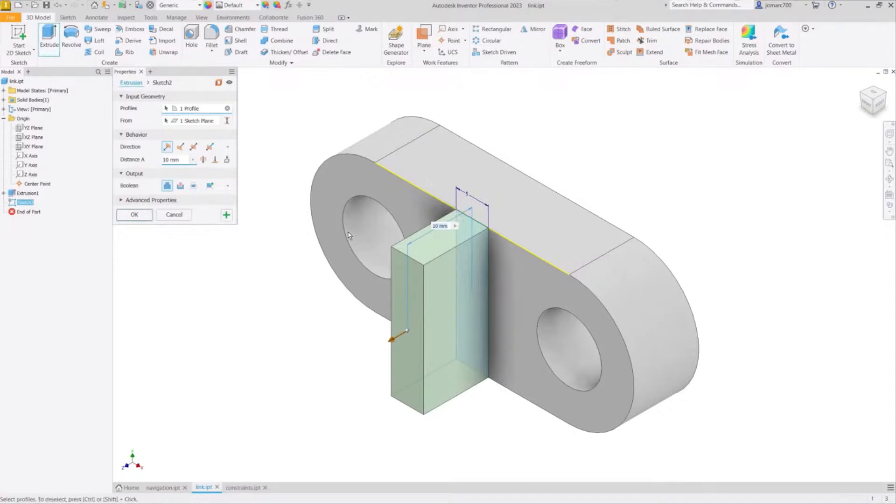
pyautogui.click(180, 186)
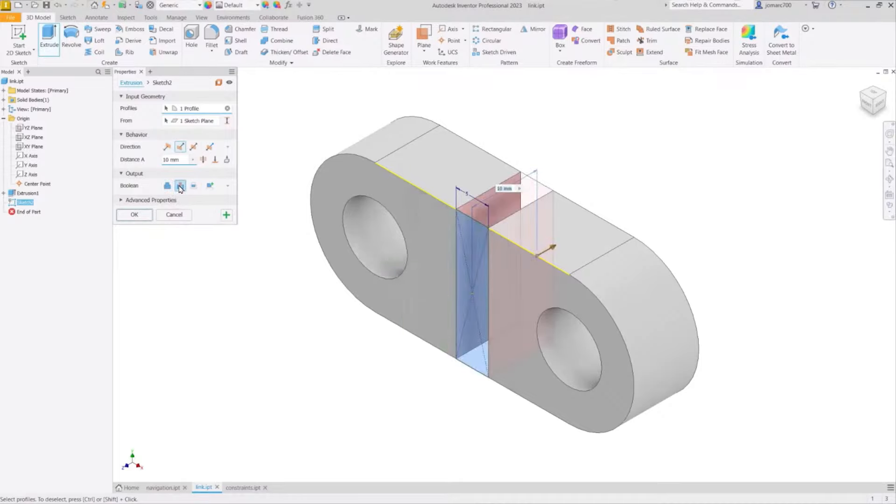
pyautogui.moveTo(552, 248); pyautogui.dragTo(513, 267)
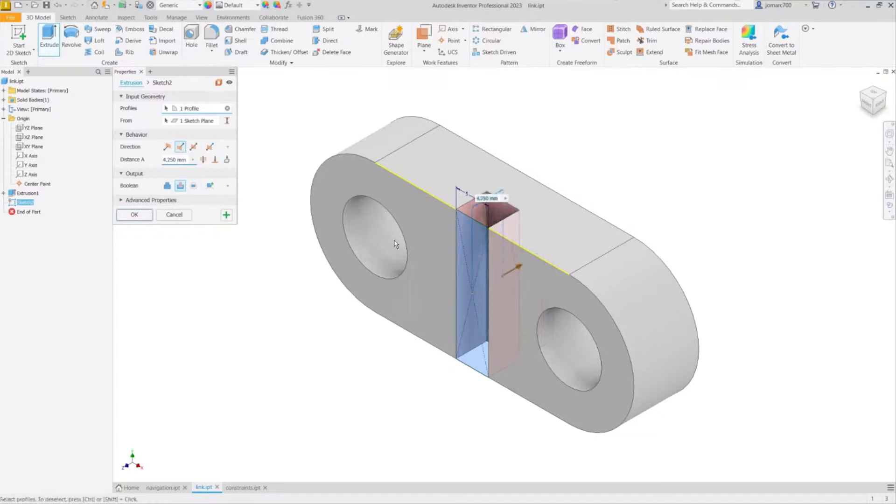
pyautogui.moveTo(183, 160); pyautogui.dragTo(113, 162)
pyautogui.write('5')
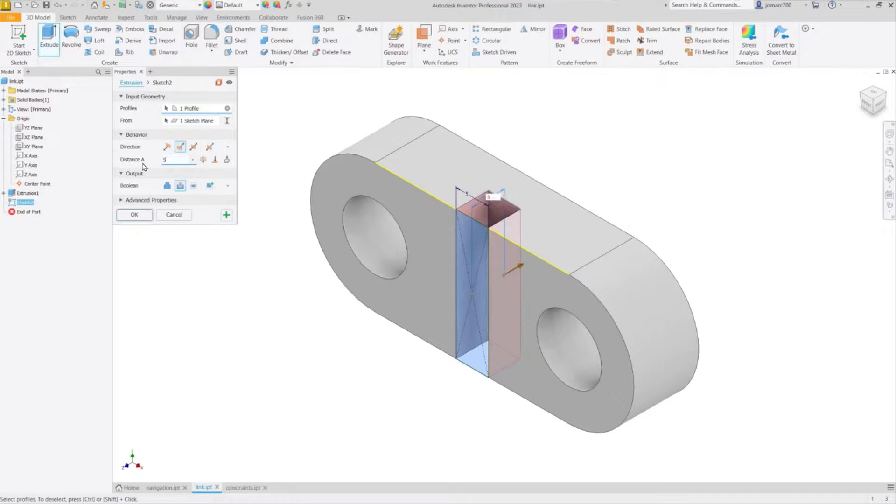
pyautogui.click(135, 214)
pyautogui.keyDown('shift'); pyautogui.moveTo(604, 150); pyautogui.dragTo(621, 123, button='middle'); pyautogui.keyUp('shift')
pyautogui.press('F6')
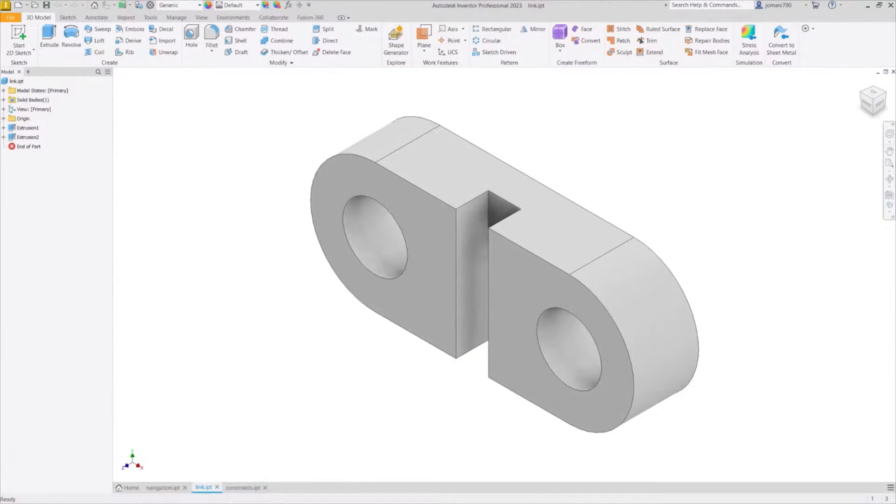
# Examine the rotator assembly drawing in Snipping Tool, marking the side view of LINK-L and LINK-R and the PLATE label
pyautogui.moveTo(0, 140); pyautogui.dragTo(320, 35)
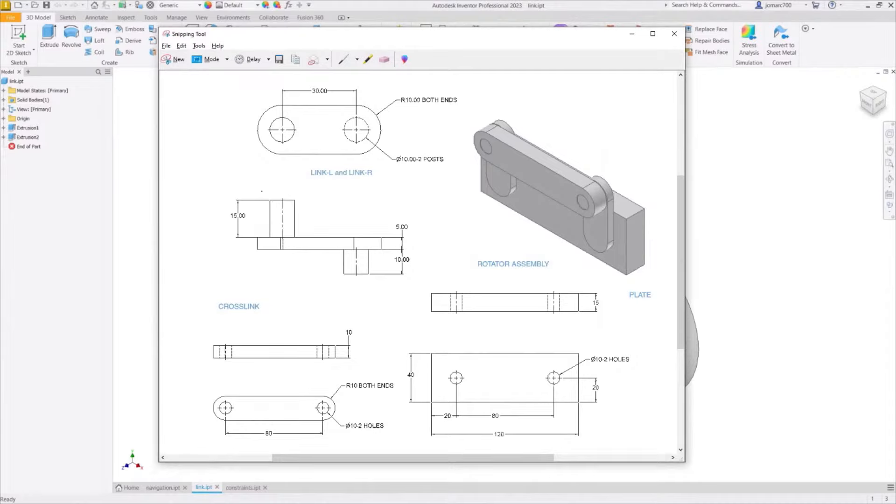
pyautogui.moveTo(264, 185)
pyautogui.mouseDown()
pyautogui.moveTo(414, 216)
pyautogui.moveTo(289, 296)
pyautogui.moveTo(212, 195)
pyautogui.moveTo(270, 184)
pyautogui.mouseUp()
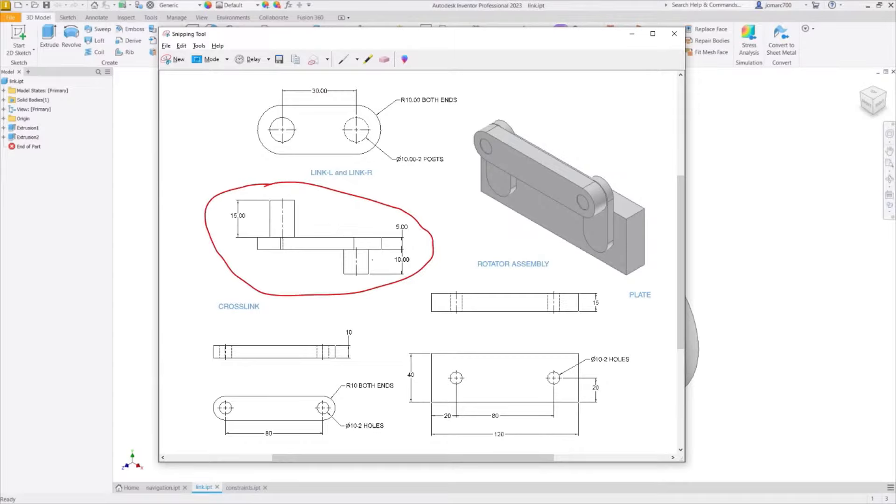
pyautogui.moveTo(621, 289)
pyautogui.mouseDown()
pyautogui.moveTo(655, 307)
pyautogui.moveTo(616, 276)
pyautogui.mouseUp()
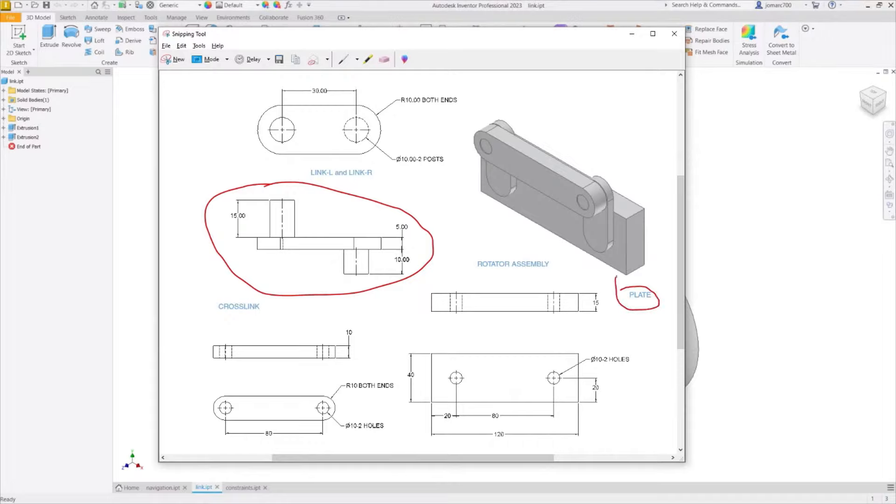
pyautogui.click(634, 35)
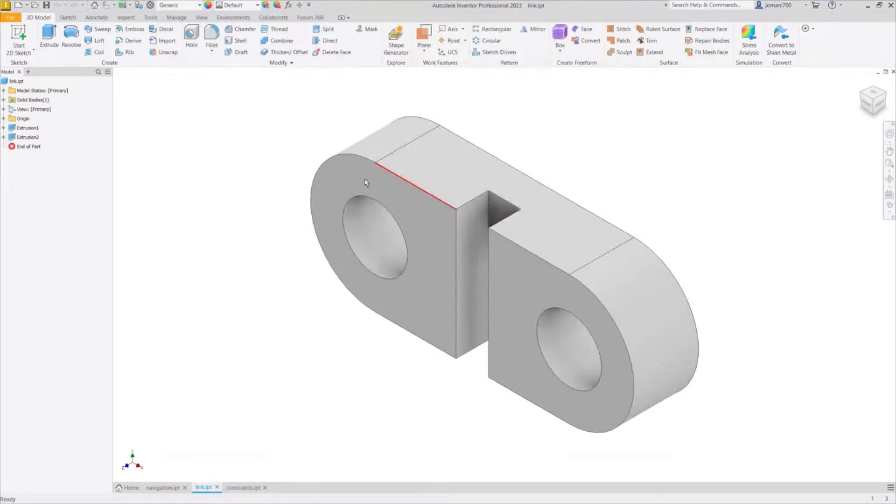
# Create a new part from the metric Sheet Metal (mm).ipt template and look over the PC desktop case images in the browser
pyautogui.click(19, 5)
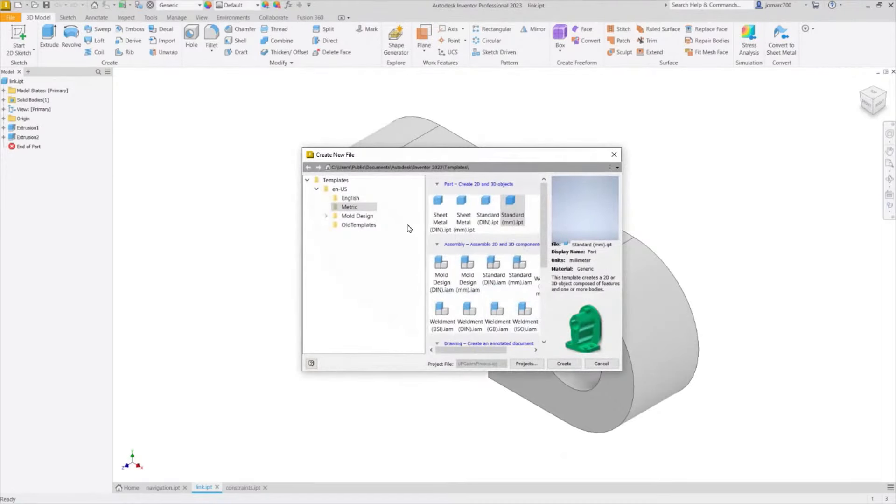
pyautogui.doubleClick(464, 222)
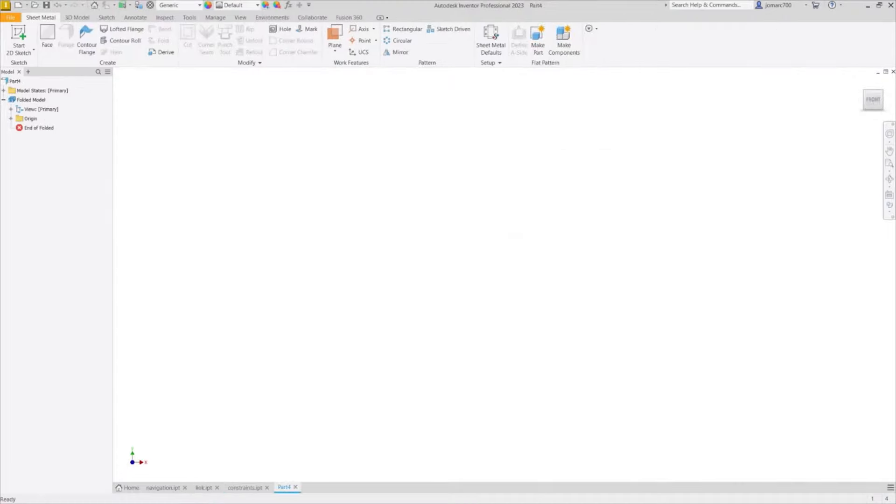
pyautogui.moveTo(0, 149); pyautogui.dragTo(482, 81)
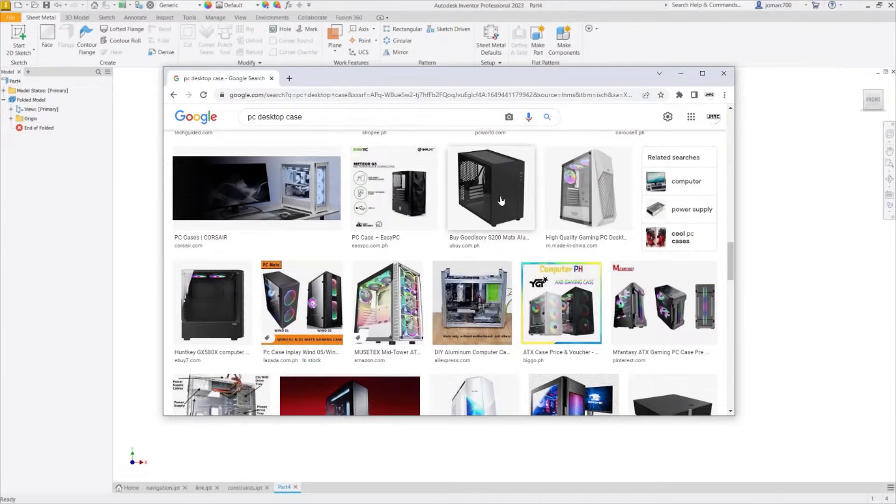
pyautogui.click(689, 45)
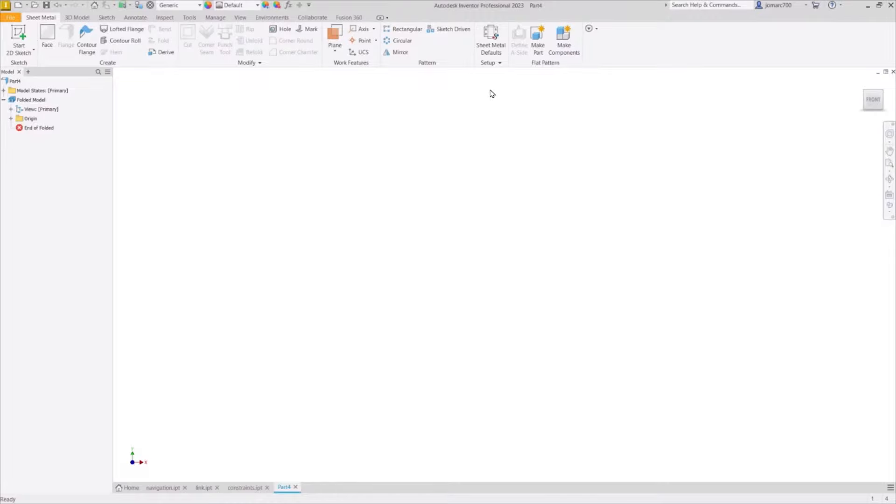
# From the sheet metal defaults, create a new sheet metal rule named Plate based on Default_mm
pyautogui.click(493, 44)
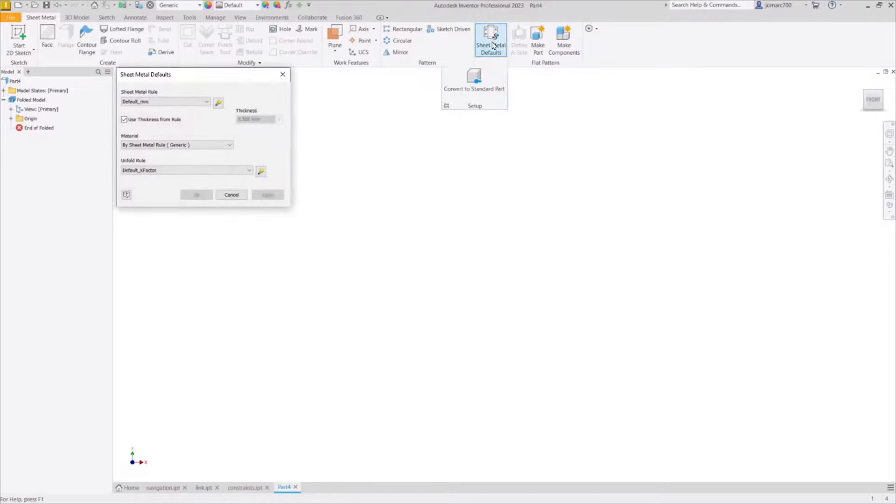
pyautogui.moveTo(219, 76); pyautogui.dragTo(340, 125)
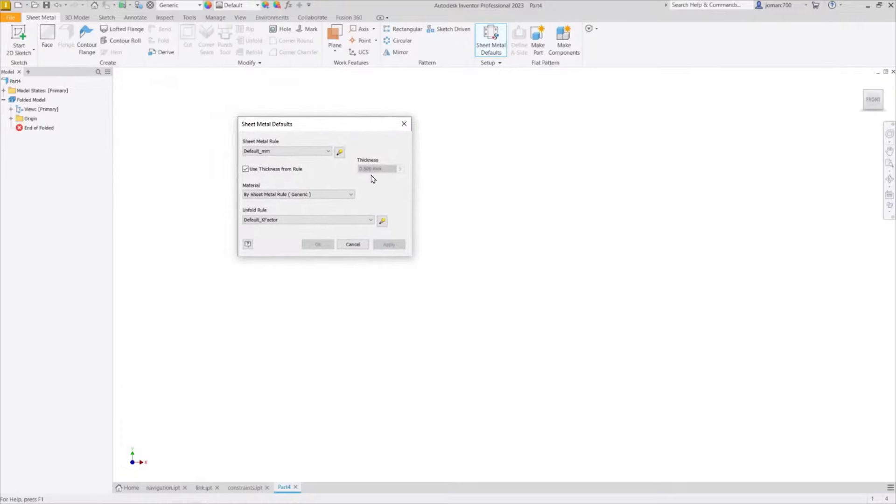
pyautogui.click(340, 158)
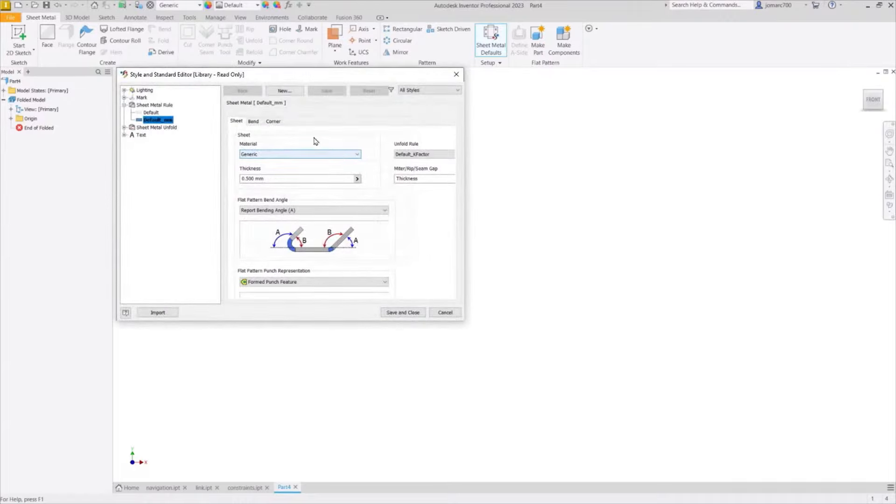
pyautogui.click(285, 92)
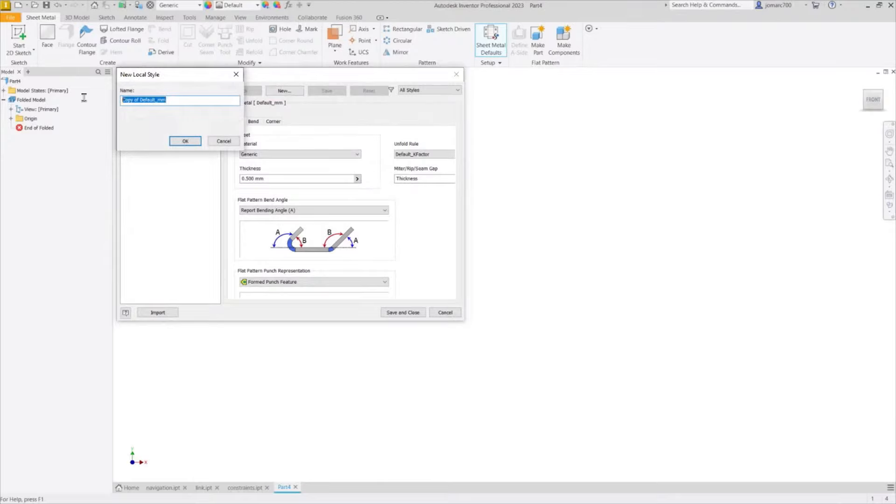
pyautogui.write('Plate')
pyautogui.press('Return')
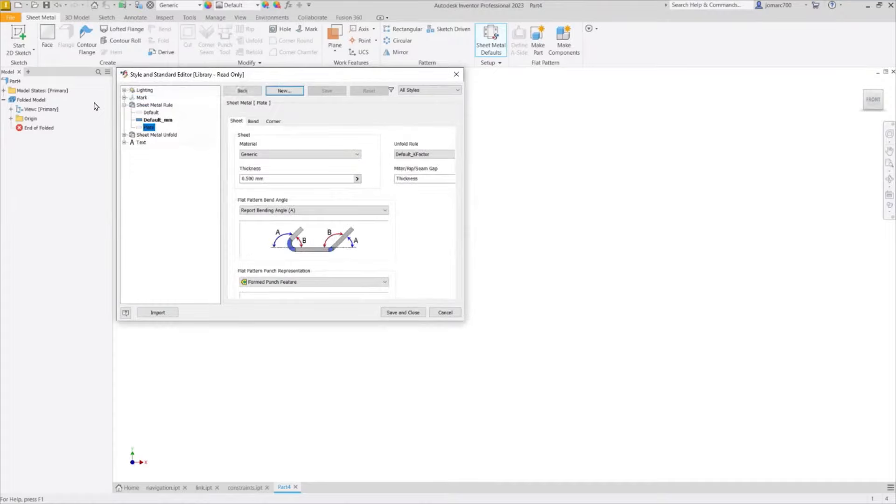
# Make the Plate rule active, set its thickness to 15 mm, save it and close the sheet metal defaults
pyautogui.click(140, 129)
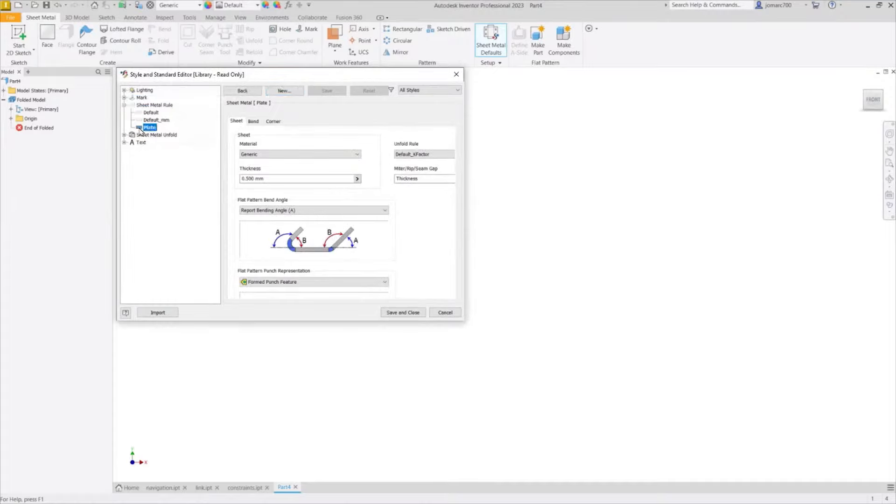
pyautogui.click(297, 179)
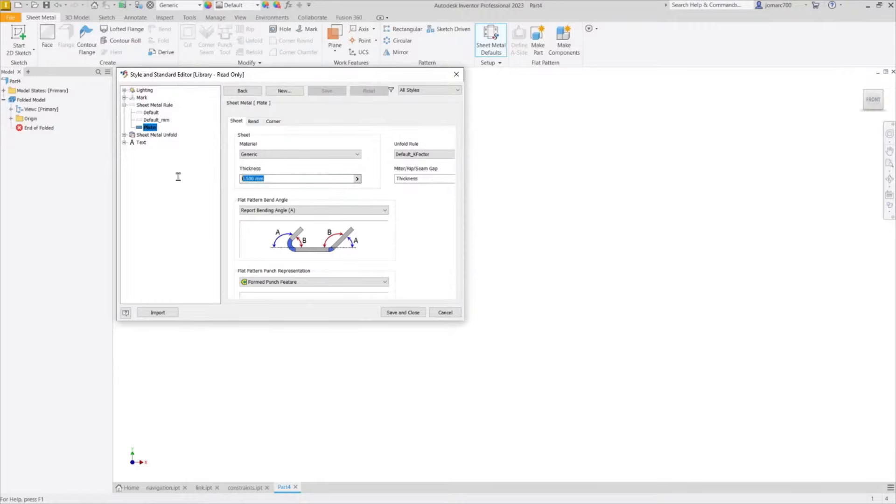
pyautogui.write('15')
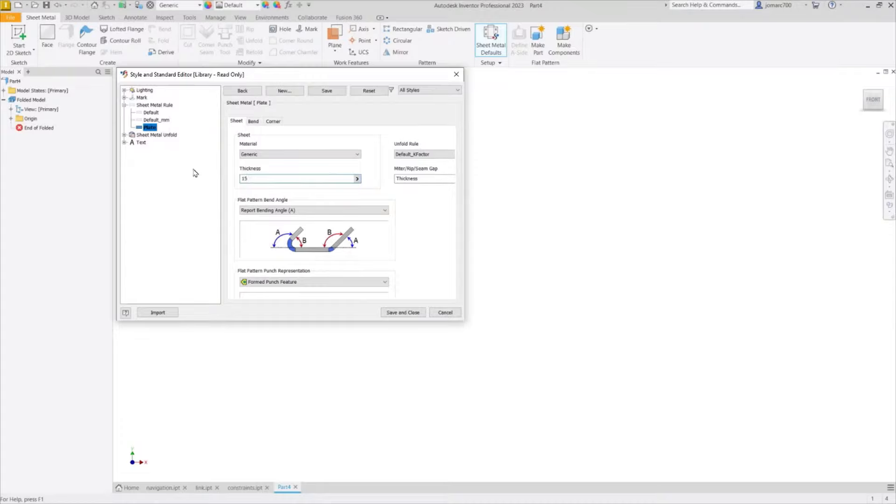
pyautogui.click(405, 313)
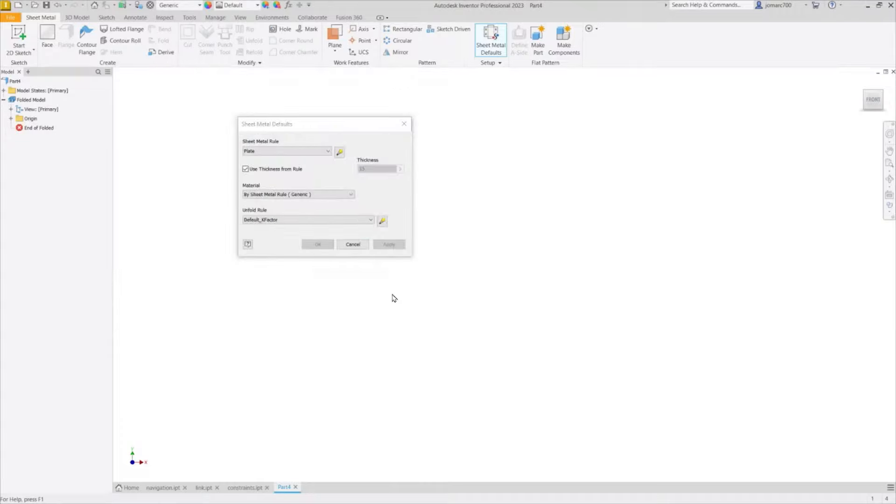
pyautogui.click(352, 244)
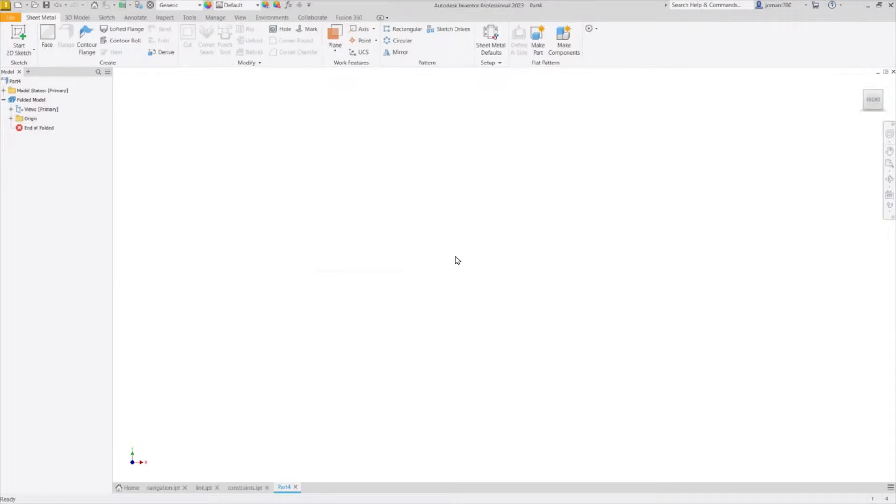
# On a new sketch on the XY plane, draw a two-point center rectangle from the origin, 120 mm wide and 40 mm tall
pyautogui.press('s')
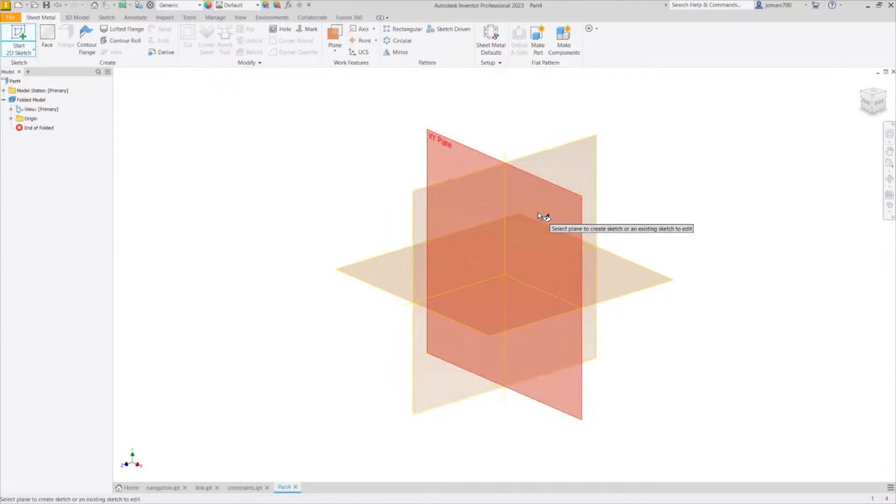
pyautogui.moveTo(538, 212)
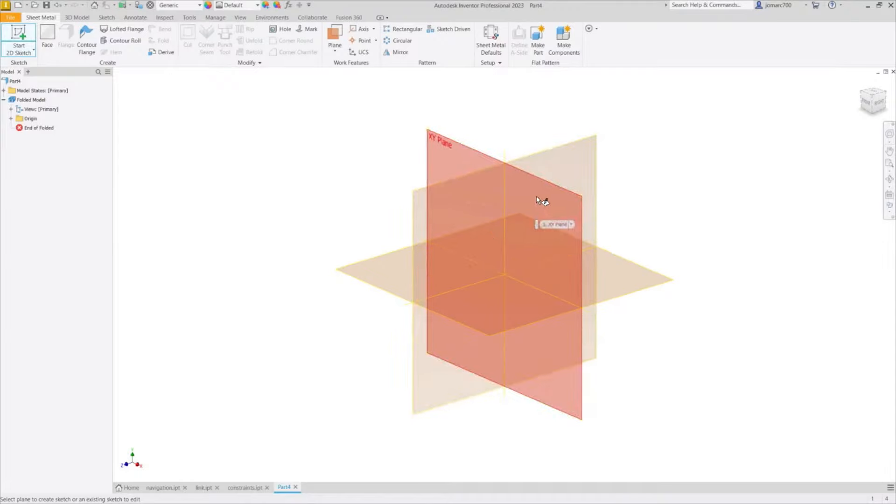
pyautogui.click(449, 156)
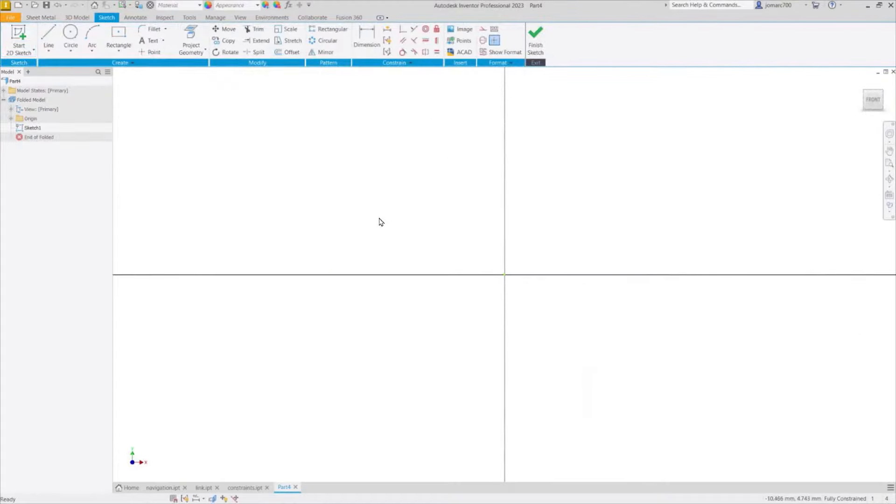
pyautogui.click(119, 55)
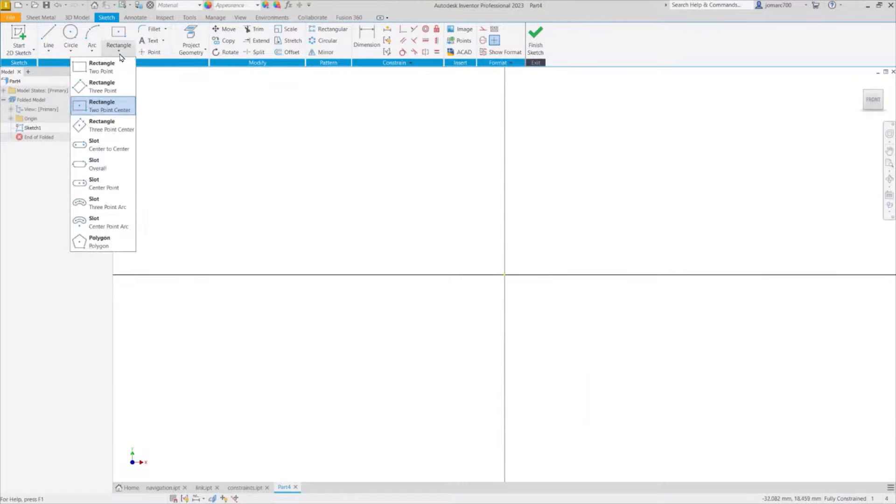
pyautogui.click(113, 112)
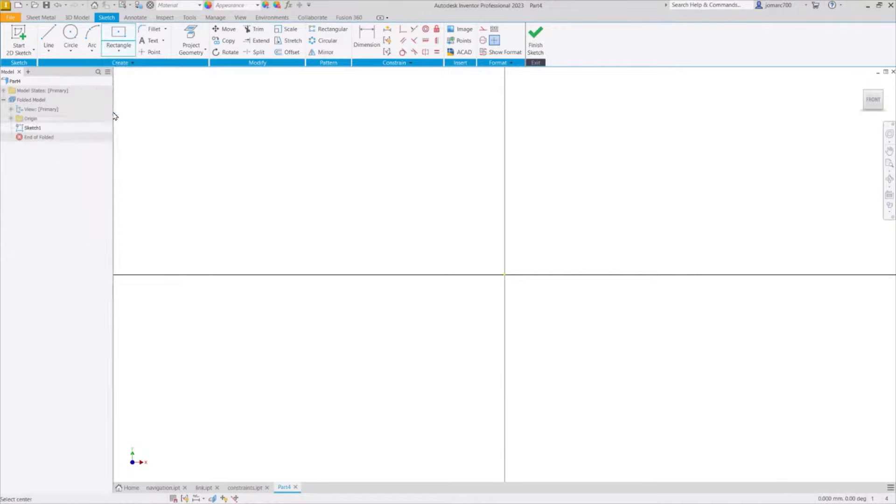
pyautogui.click(504, 275)
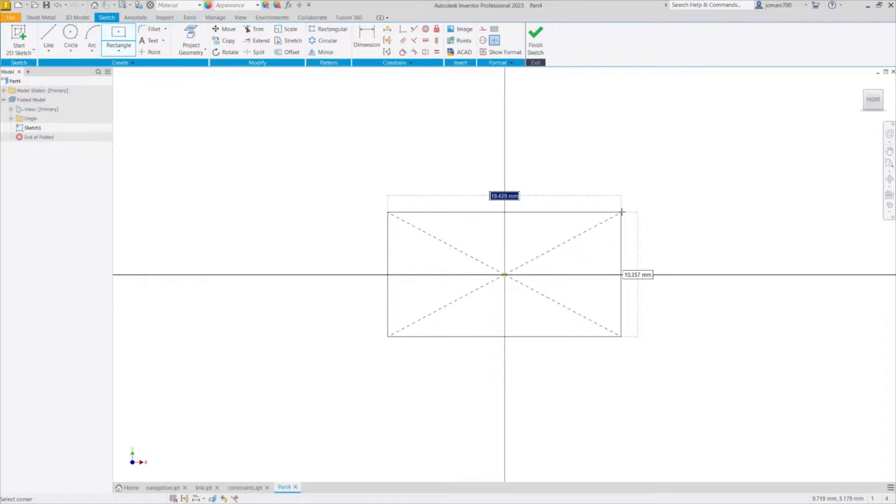
pyautogui.write('120')
pyautogui.press('Tab')
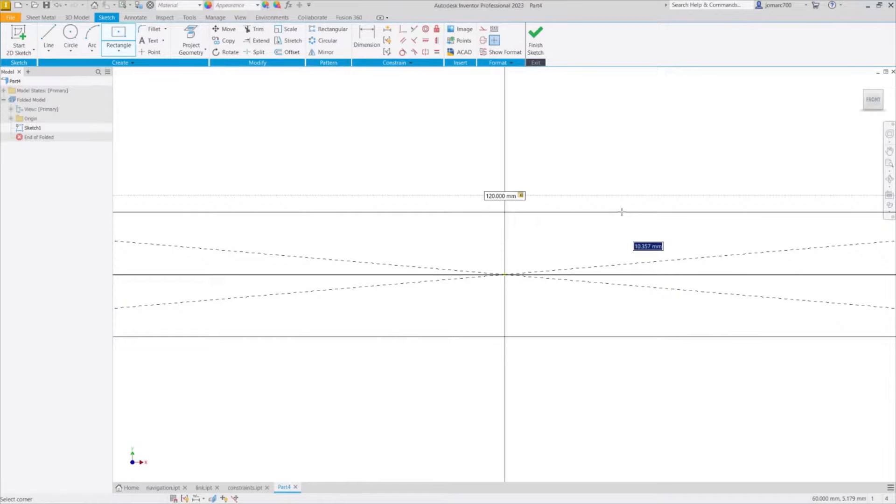
pyautogui.write('40')
pyautogui.press('Return')
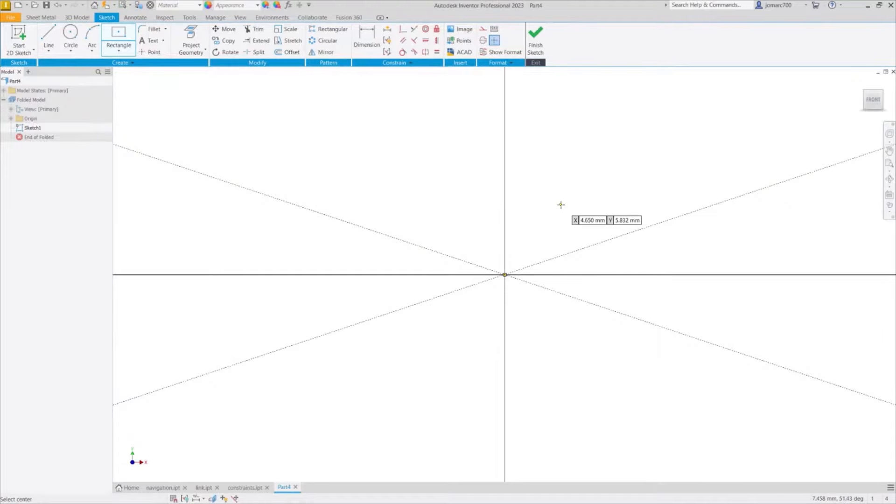
pyautogui.scroll(4, 561, 205)
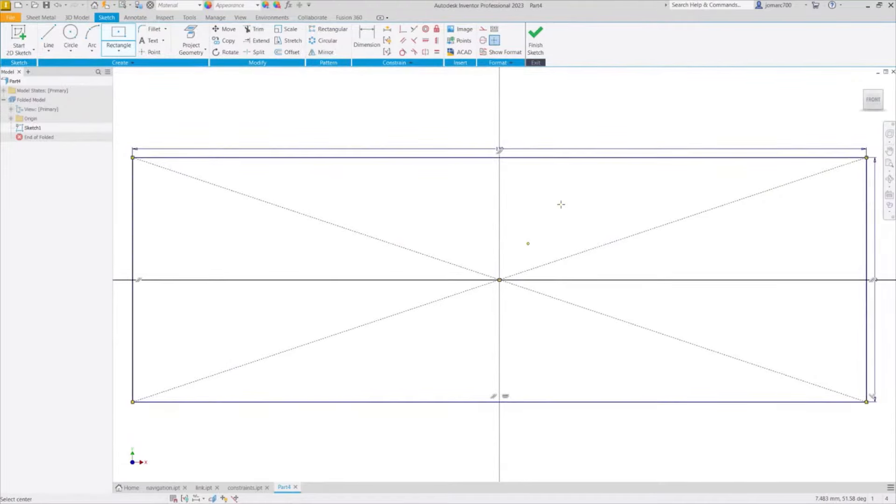
pyautogui.press('Escape')
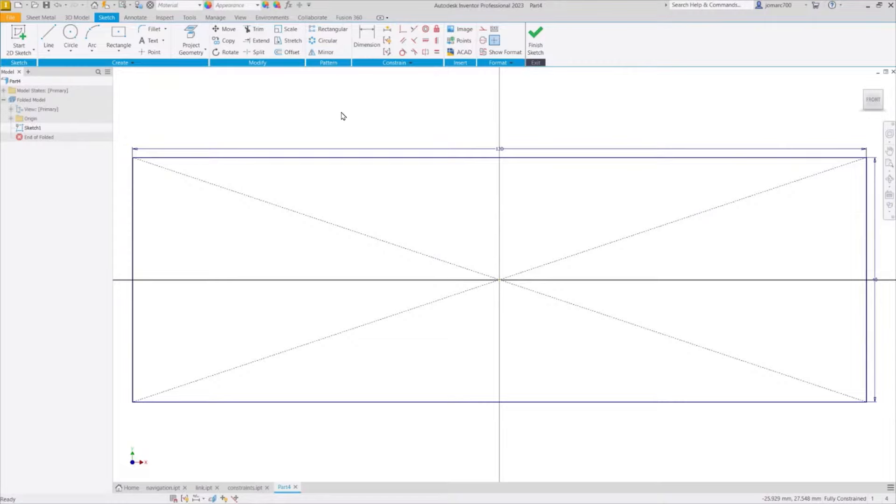
# Draw a circle about 9.5 mm in diameter in the rectangle's upper-left area and a 10 mm circle in its upper-right area
pyautogui.press('c')
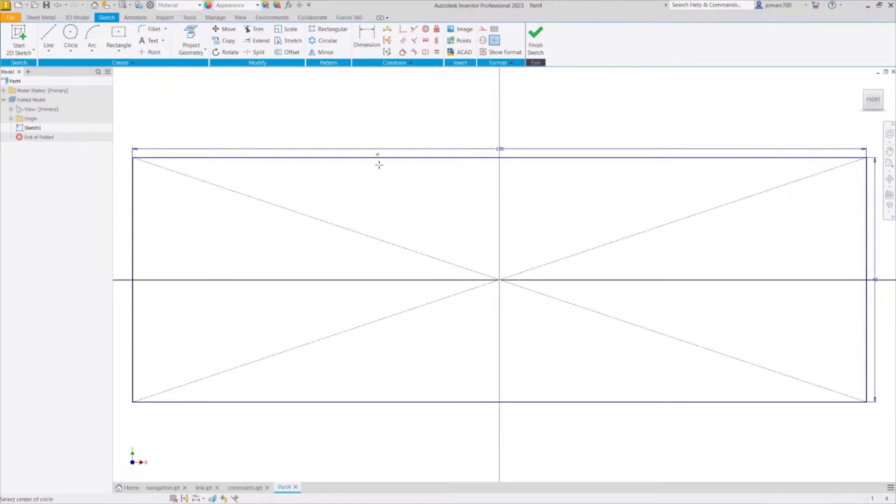
pyautogui.click(241, 221)
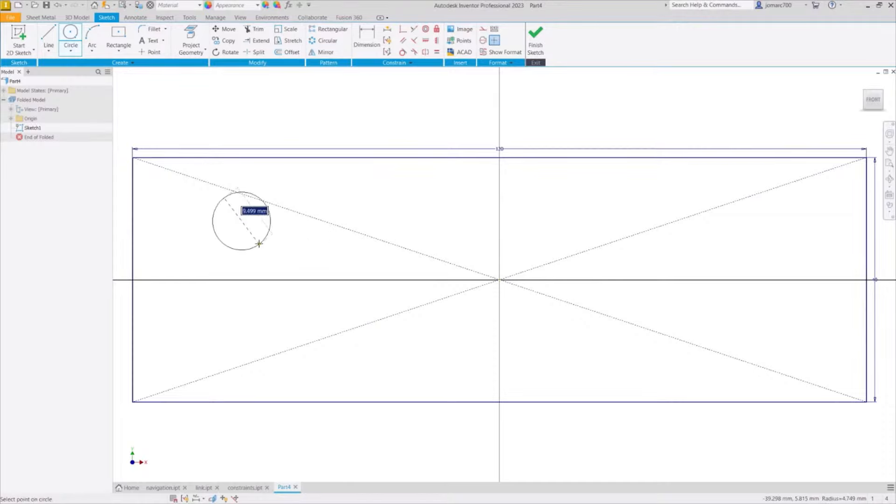
pyautogui.click(262, 241)
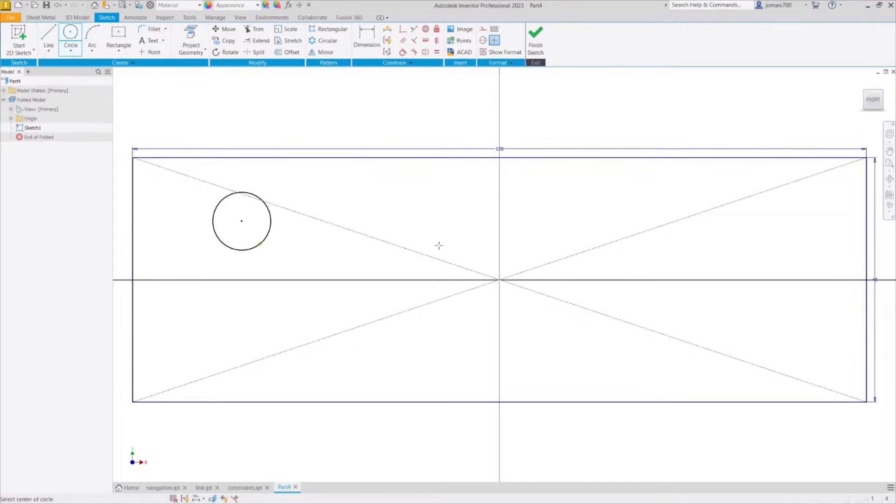
pyautogui.click(689, 205)
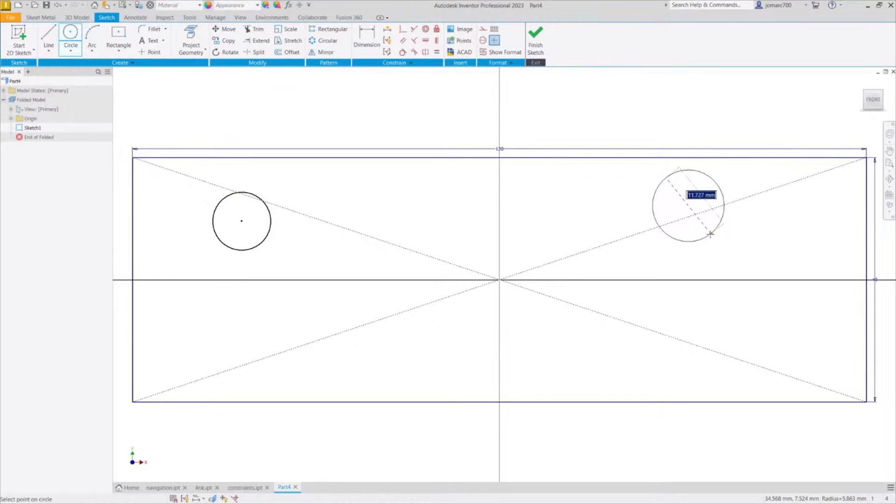
pyautogui.write('10')
pyautogui.press('Return')
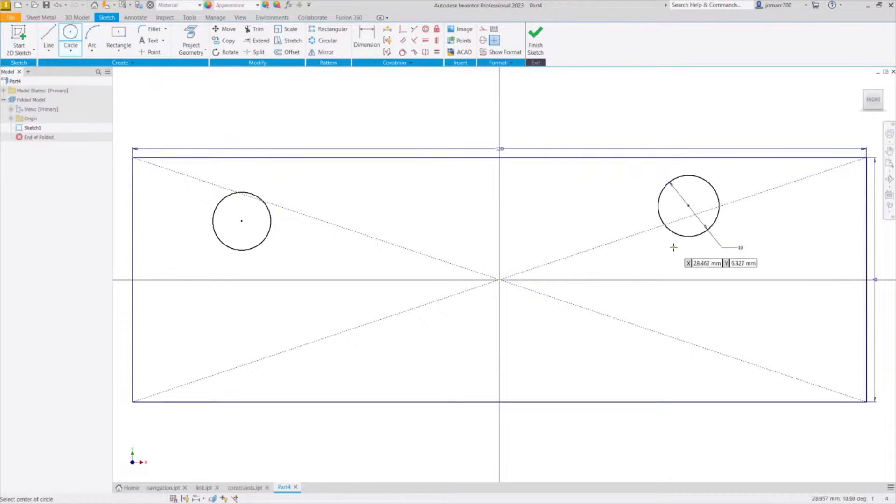
pyautogui.press('Escape')
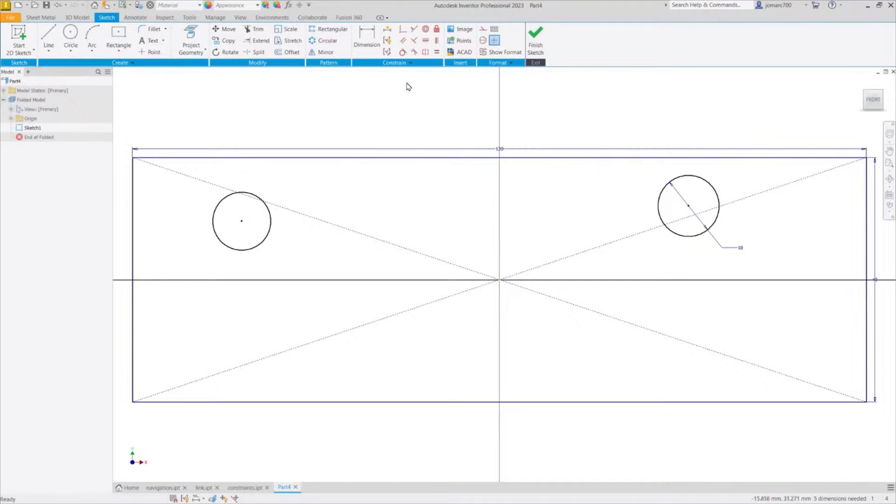
# Apply an Equal constraint between the dimensioned 10 mm circle and the other circle
pyautogui.click(437, 53)
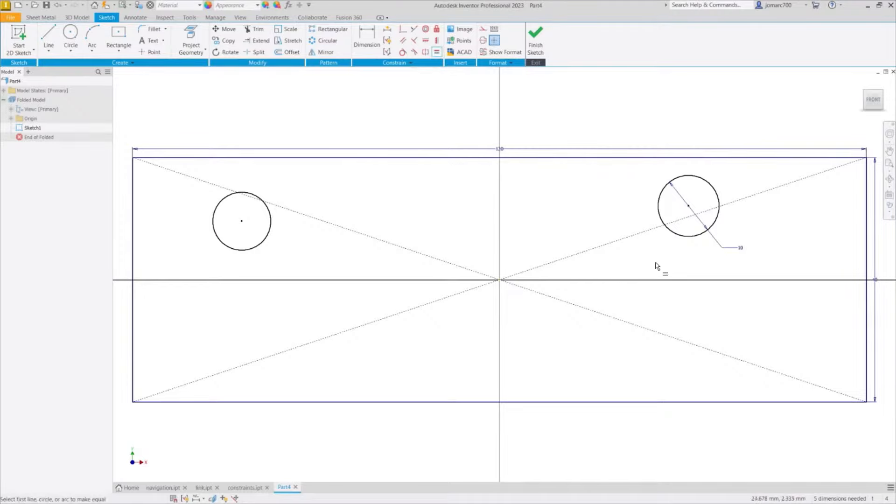
pyautogui.click(680, 238)
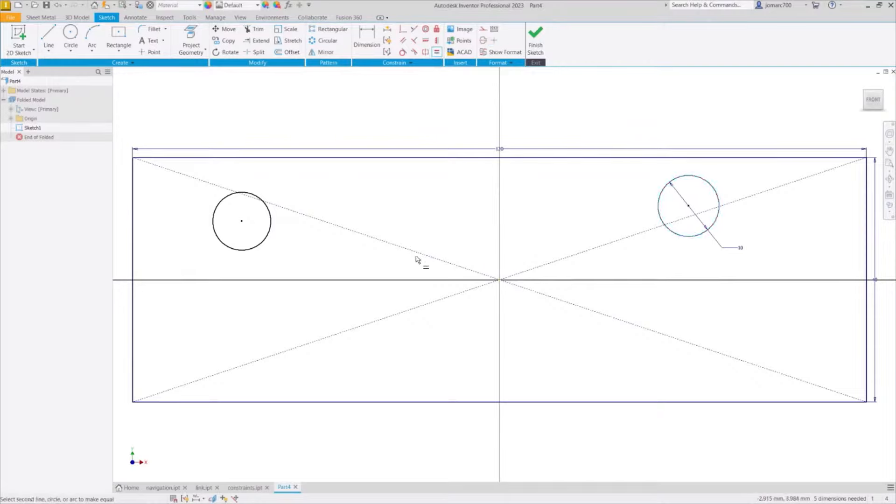
pyautogui.click(267, 240)
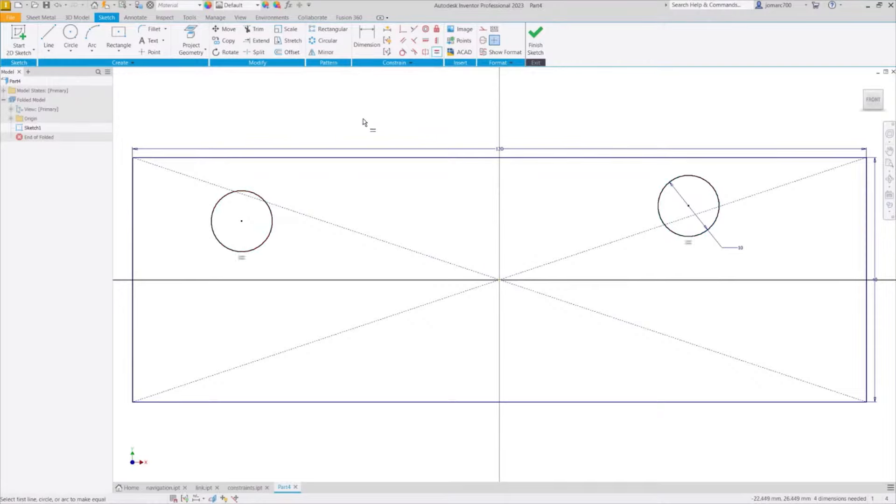
pyautogui.press('Escape')
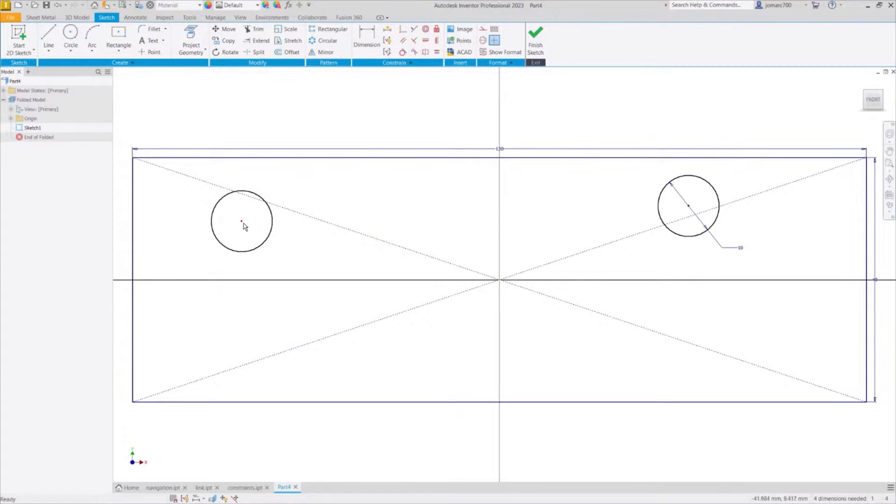
# Draw a line connecting the center of the upper-left circle to the center of the 10 mm circle
pyautogui.click(688, 206)
pyautogui.click(562, 216)
pyautogui.press('l')
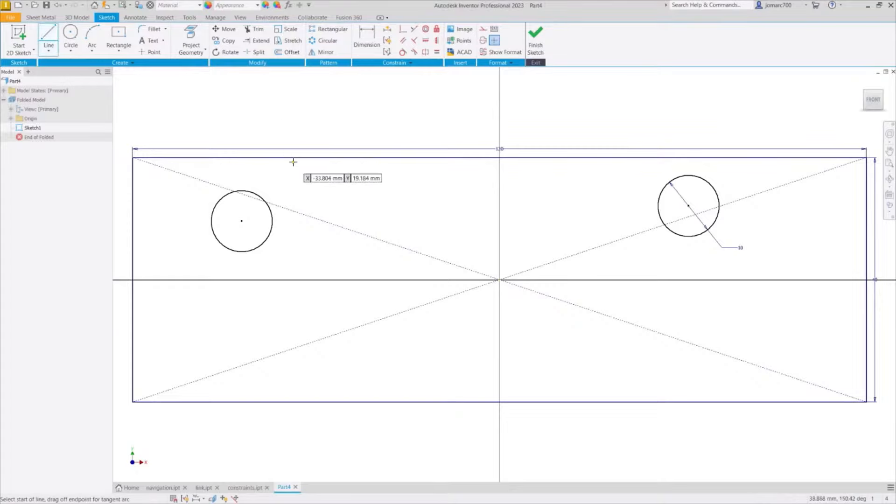
pyautogui.click(241, 221)
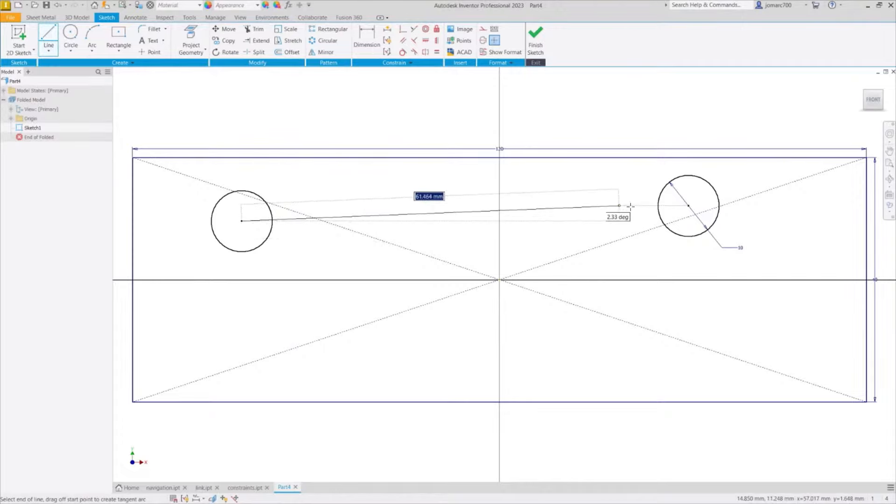
pyautogui.doubleClick(689, 205)
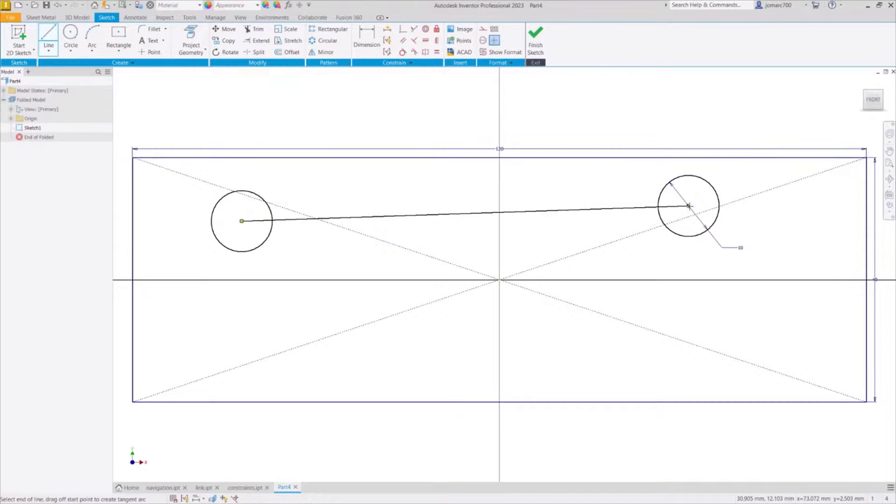
pyautogui.press('Escape')
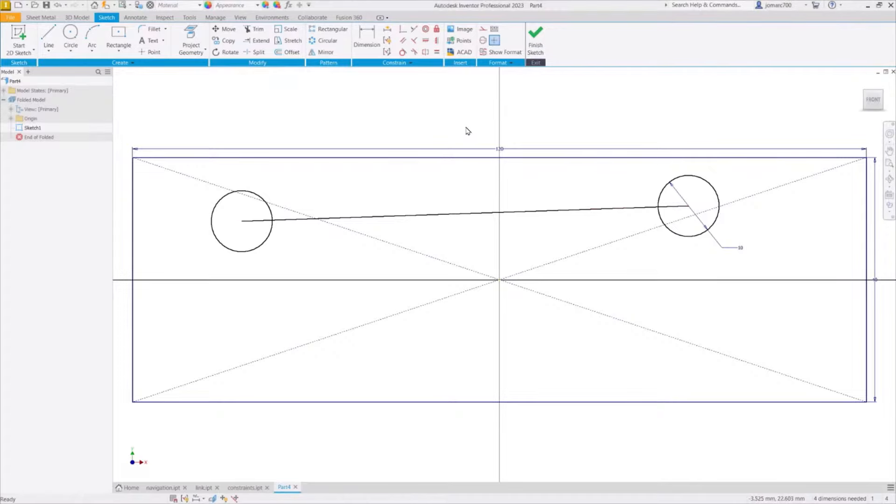
# Apply a Horizontal constraint to the line between the circle centers and convert it to construction geometry
pyautogui.click(425, 42)
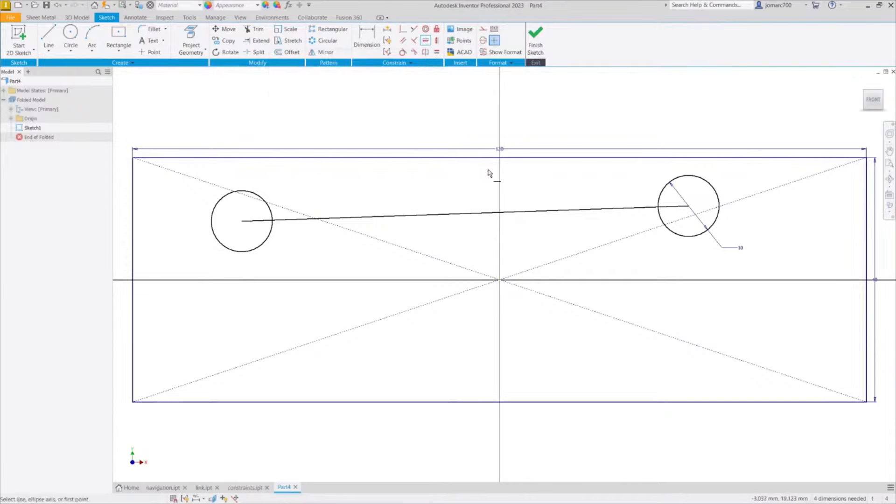
pyautogui.click(533, 216)
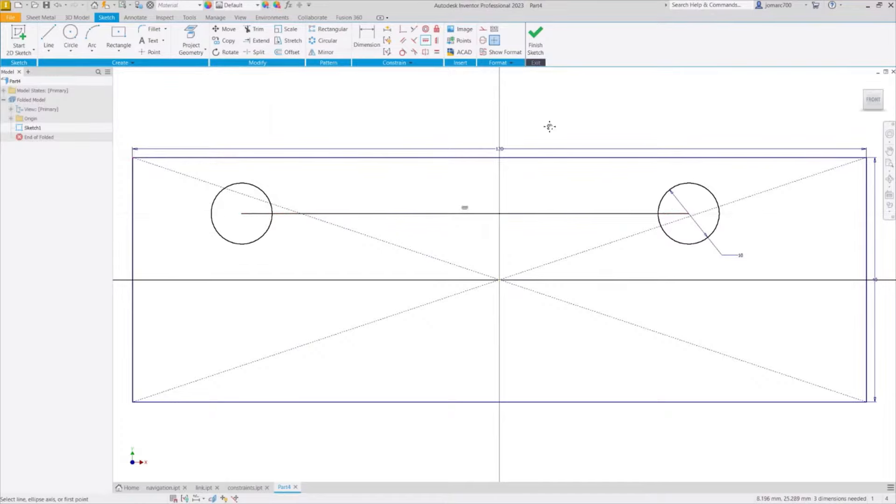
pyautogui.press('Escape')
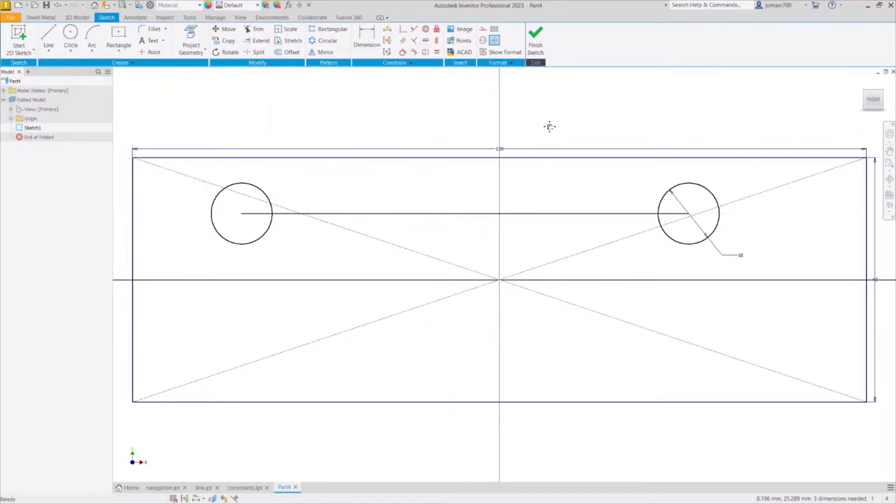
pyautogui.click(547, 217)
pyautogui.rightClick(547, 217)
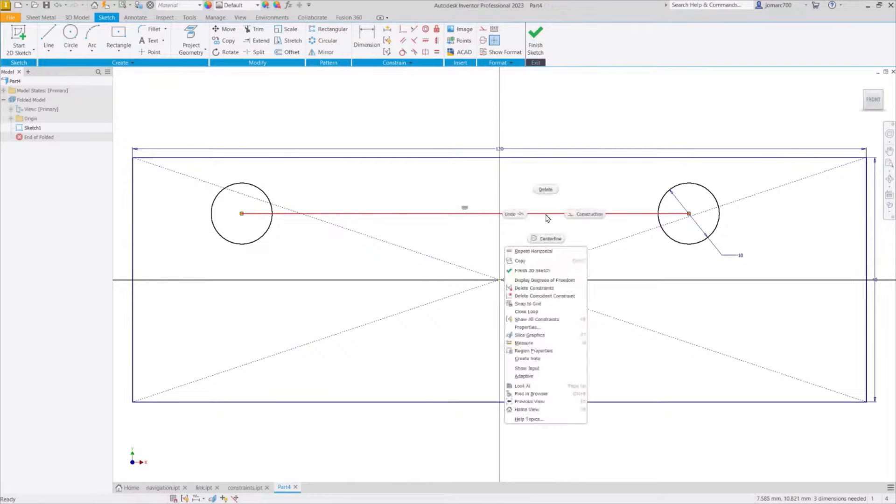
pyautogui.click(580, 217)
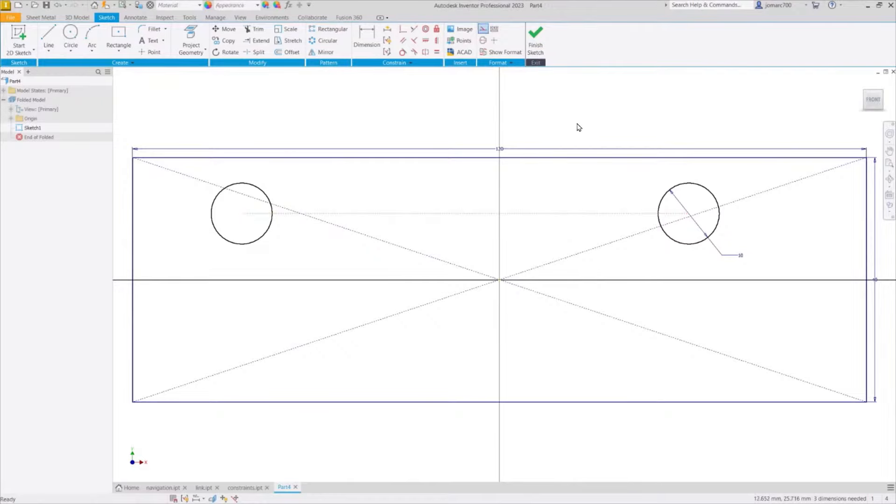
pyautogui.click(570, 123)
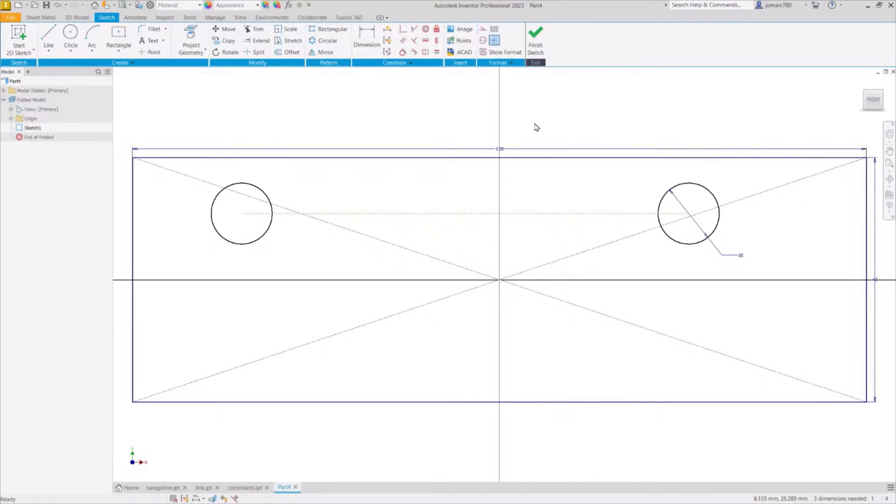
# Make the midpoint of the construction line coincident with the rectangle's center point at the origin
pyautogui.click(402, 29)
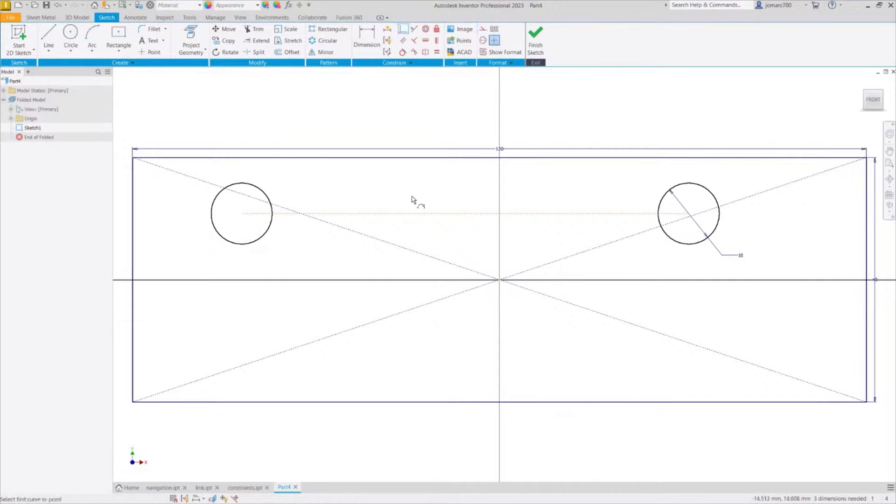
pyautogui.click(465, 215)
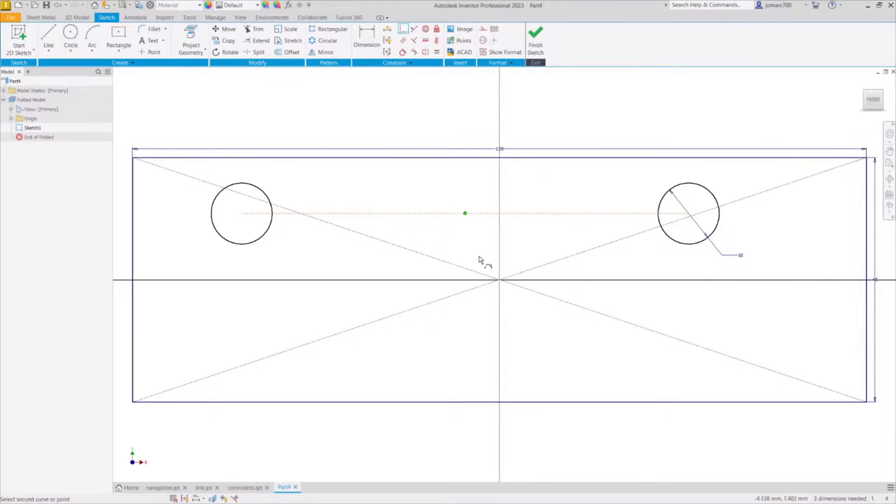
pyautogui.click(499, 281)
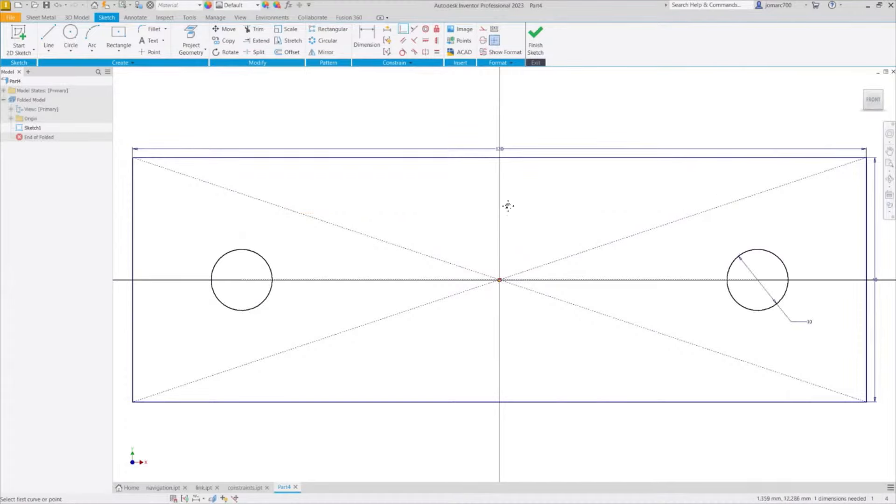
pyautogui.scroll(-5, 506, 201)
pyautogui.scroll(4, 506, 200)
pyautogui.scroll(-3, 504, 175)
pyautogui.press('Escape')
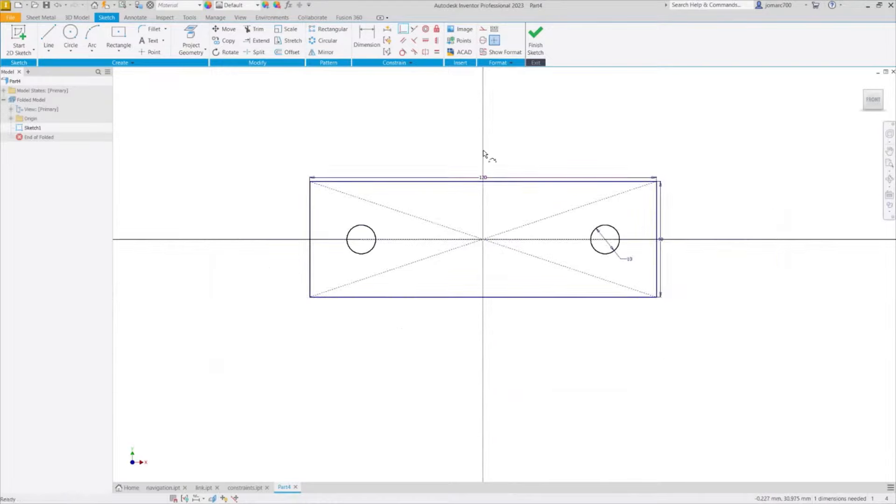
# Check whether the 10 mm circle can still be moved, and finish the sketch
pyautogui.click(615, 232)
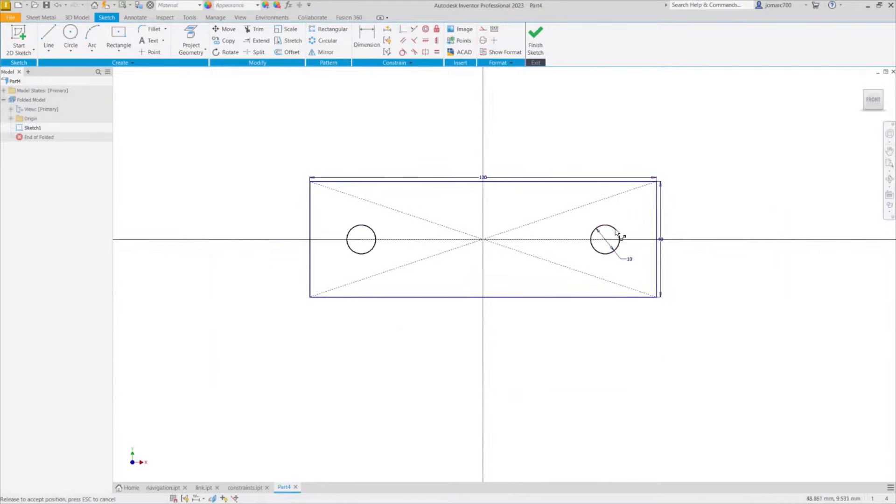
pyautogui.click(639, 103)
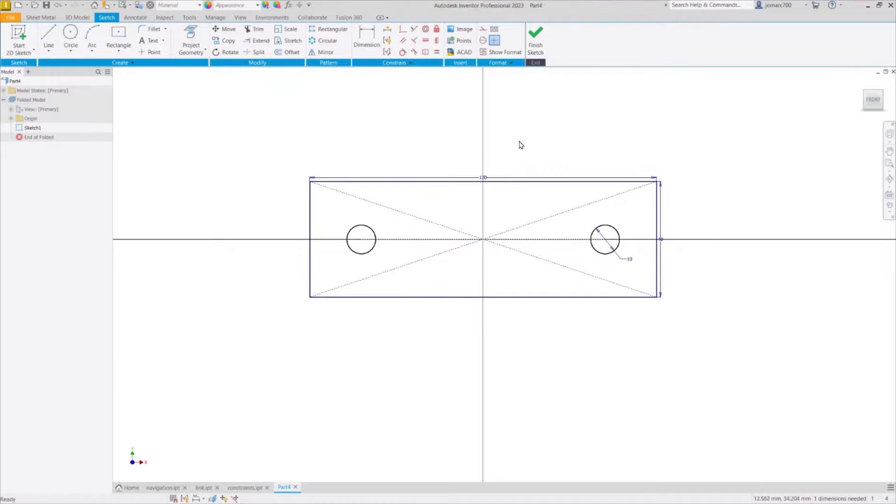
pyautogui.click(537, 46)
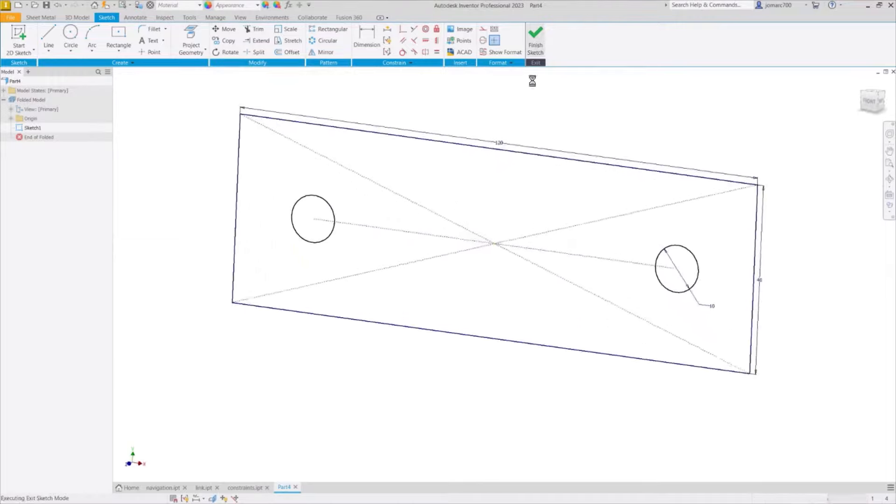
pyautogui.scroll(-7, 450, 151)
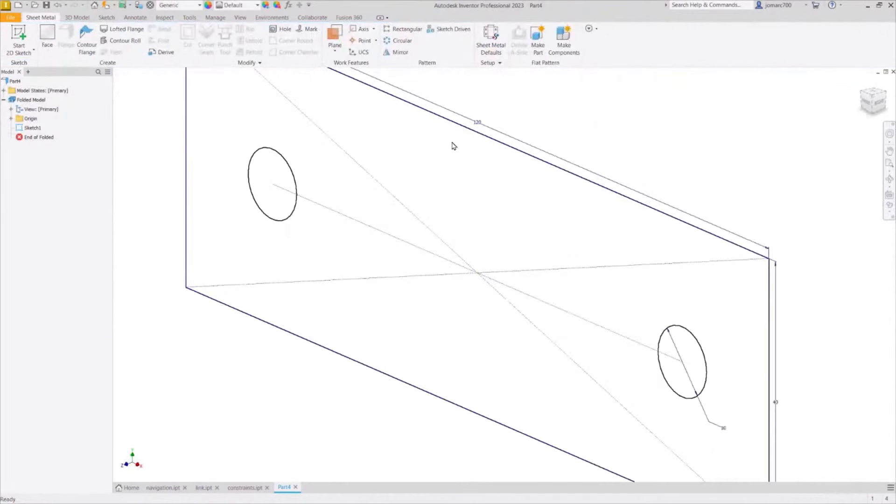
pyautogui.scroll(2, 451, 143)
pyautogui.moveTo(451, 144); pyautogui.dragTo(445, 164, button='middle')
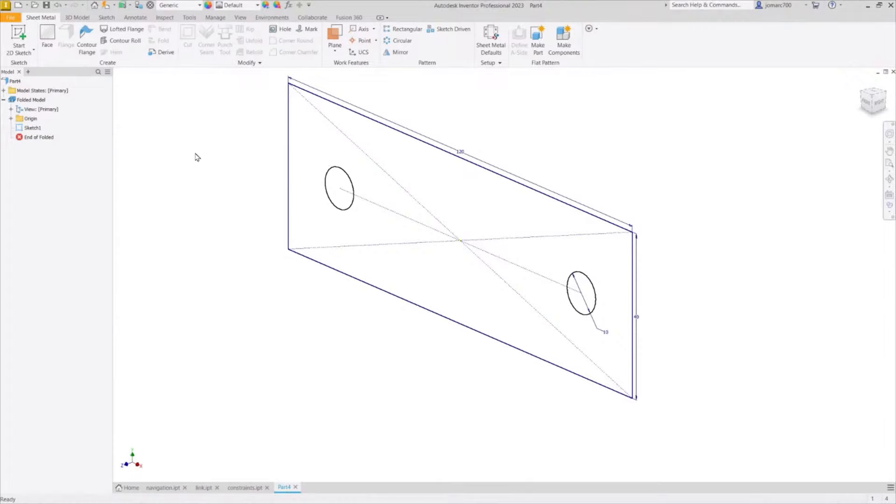
# Create a sheet metal Face from the rectangular profile around the two circles, offset to both sides of the sketch plane
pyautogui.click(47, 37)
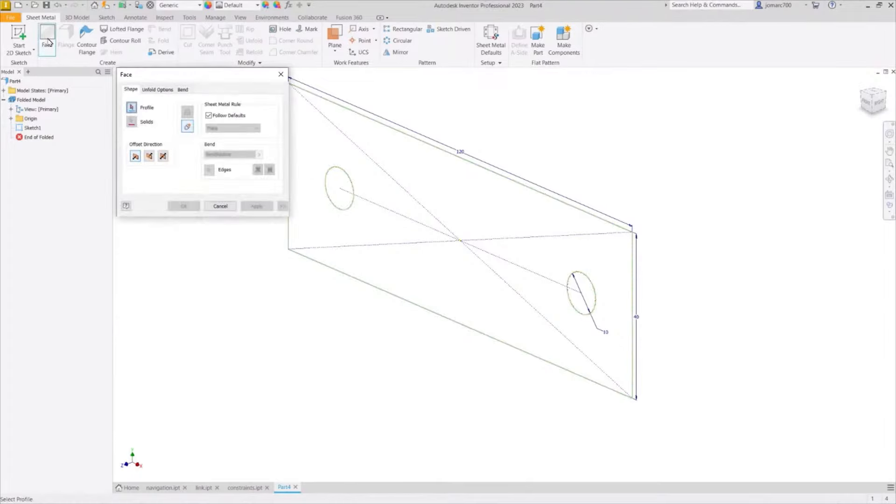
pyautogui.click(459, 188)
pyautogui.moveTo(480, 131); pyautogui.dragTo(545, 146, button='middle')
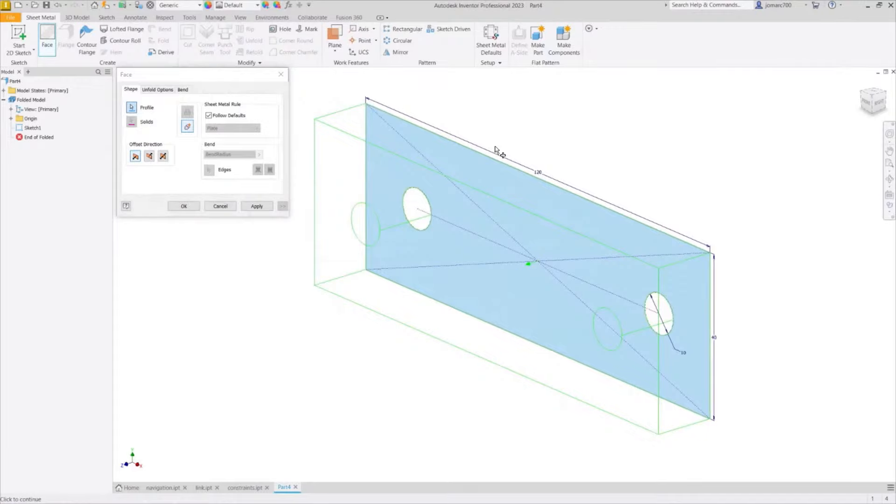
pyautogui.click(163, 156)
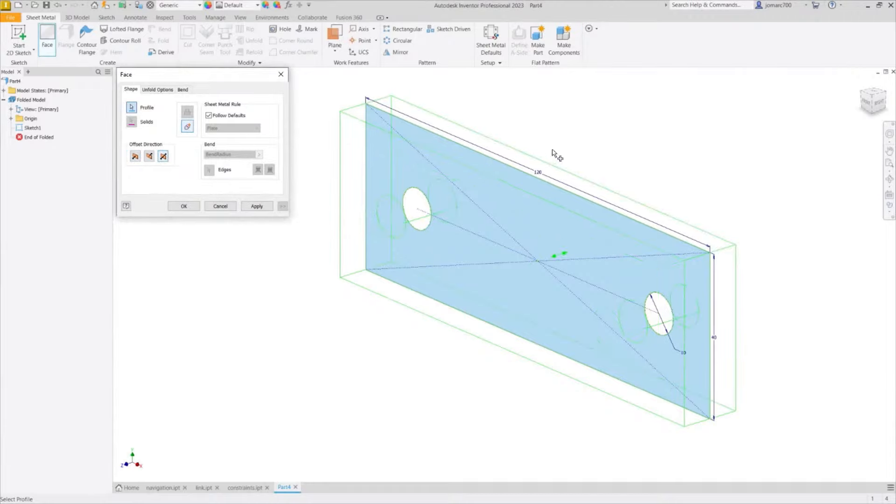
pyautogui.keyDown('shift'); pyautogui.moveTo(552, 154); pyautogui.dragTo(579, 139, button='middle'); pyautogui.keyUp('shift')
pyautogui.click(183, 205)
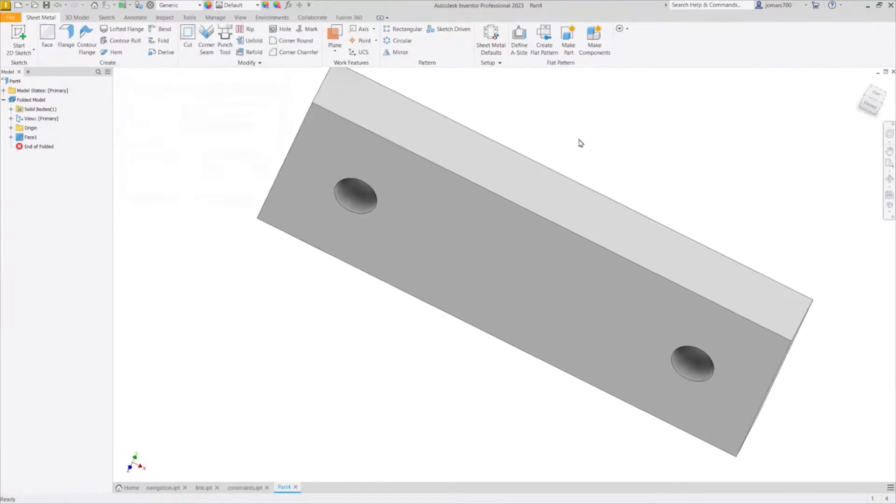
# Measure the length of the short edge across the plate's thickness
pyautogui.press('F6')
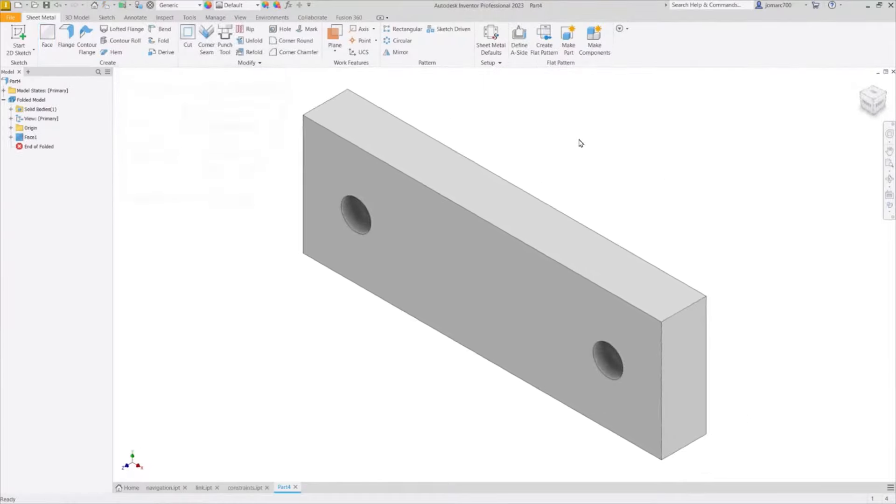
pyautogui.press('m')
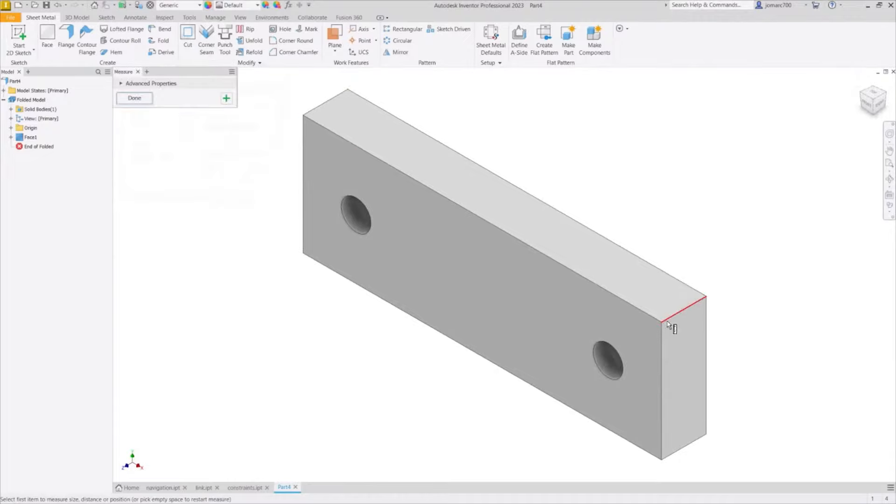
pyautogui.click(683, 316)
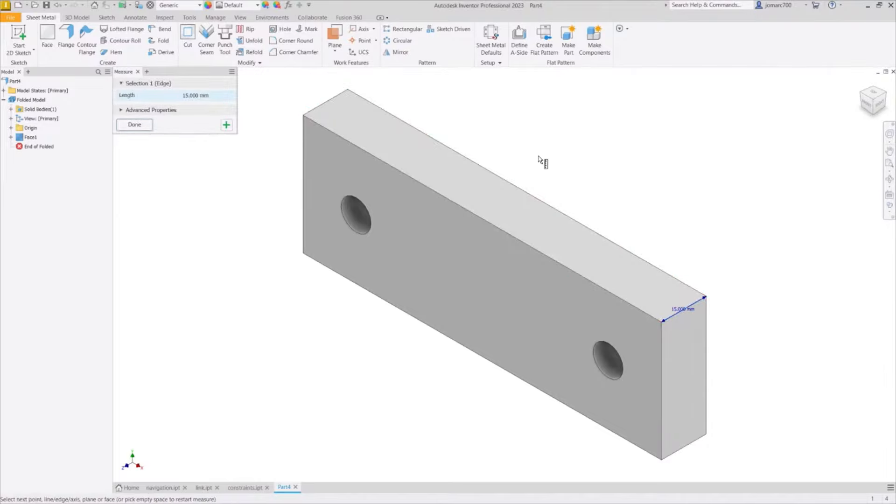
pyautogui.press('Escape')
pyautogui.press('Escape')
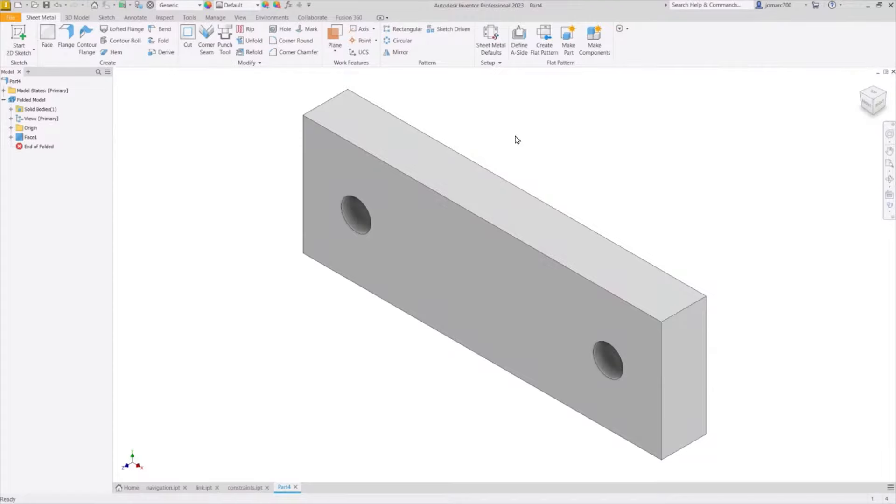
# Save the sheet metal part under the file name plate in the project workspace
pyautogui.hotkey('ctrl', 's')
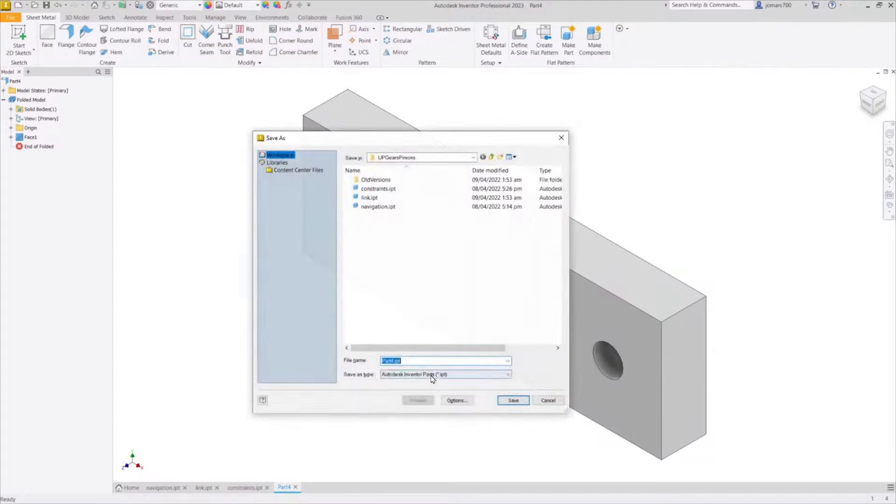
pyautogui.write('plate')
pyautogui.press('Return')
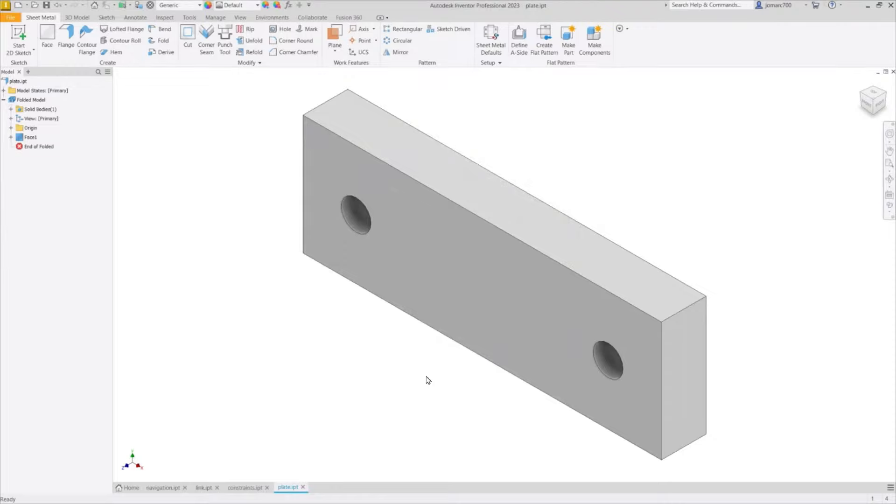
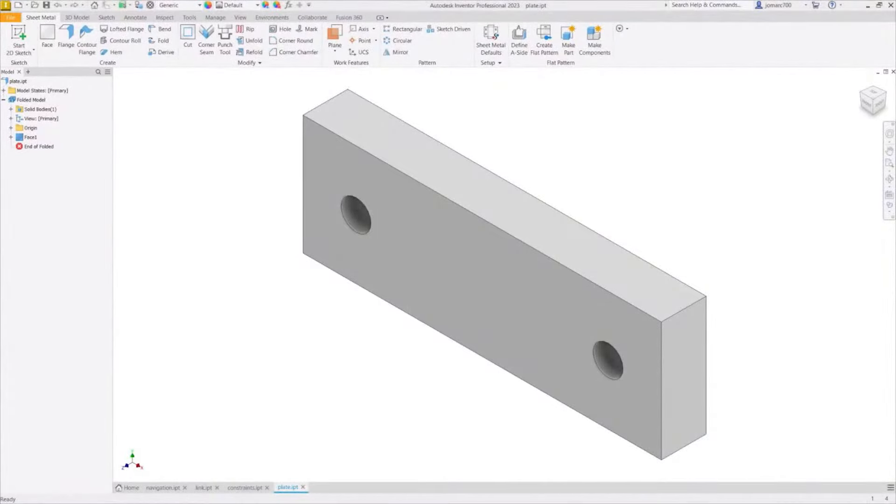
# Bring up the rotator assembly drawing in Snipping Tool, circle the CROSSLINK label in red, and return to Inventor
pyautogui.moveTo(0, 116); pyautogui.dragTo(438, 29)
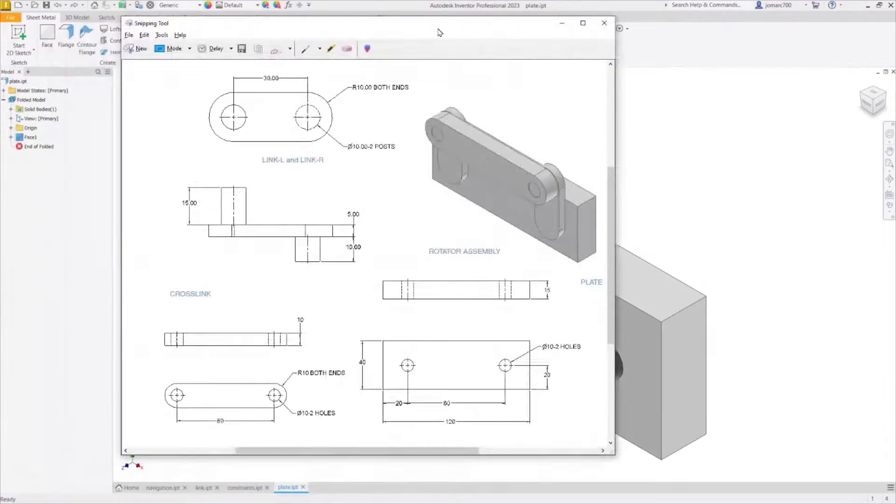
pyautogui.moveTo(168, 273)
pyautogui.mouseDown()
pyautogui.moveTo(180, 318)
pyautogui.moveTo(177, 278)
pyautogui.mouseUp()
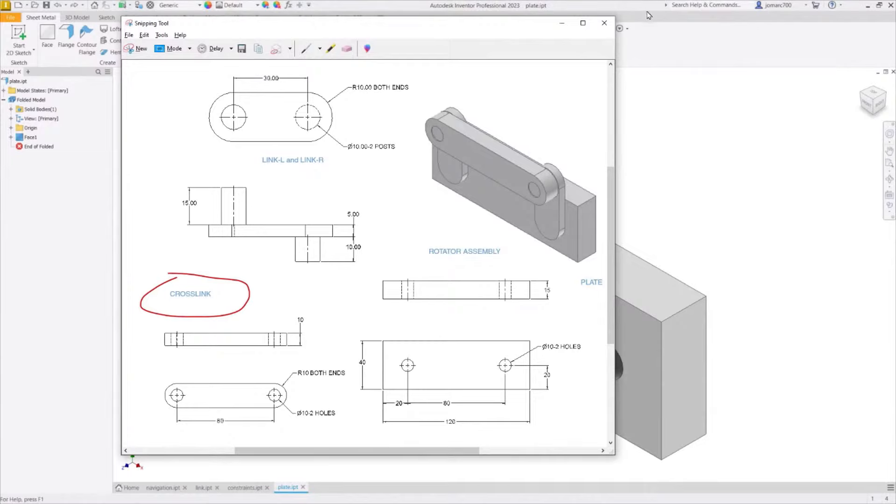
pyautogui.click(640, 7)
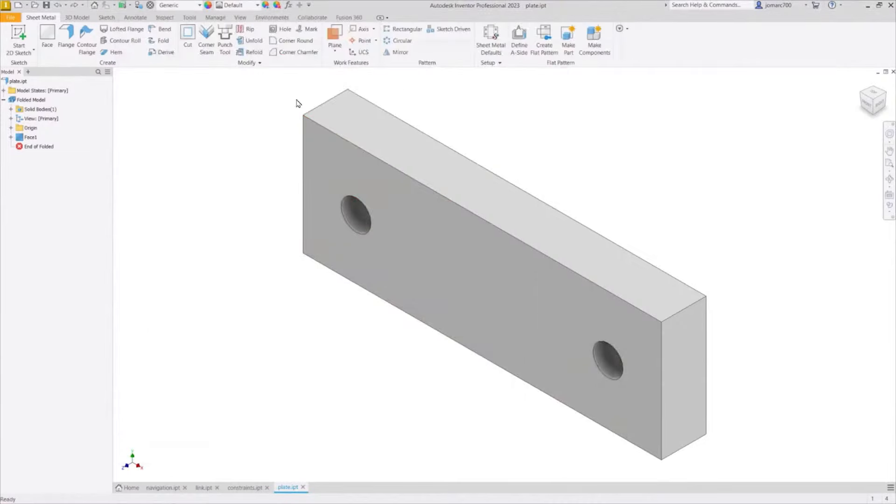
# Create a new part file from the metric Standard (mm).ipt template
pyautogui.hotkey('ctrl', 'n')
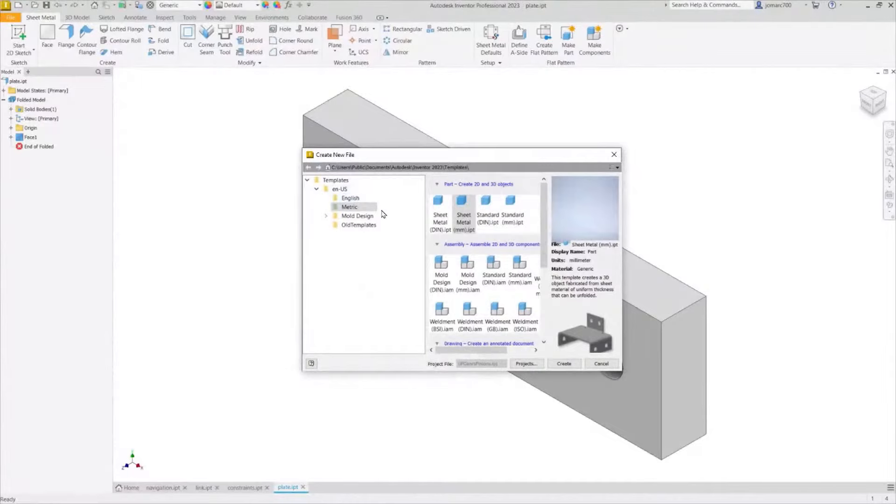
pyautogui.doubleClick(512, 215)
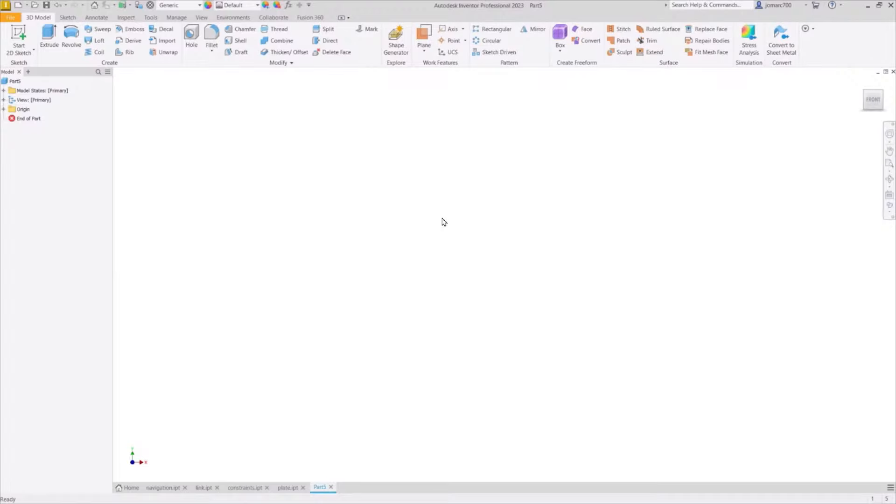
# Save the new part under the file name crosslink in the project workspace
pyautogui.hotkey('ctrl', 's')
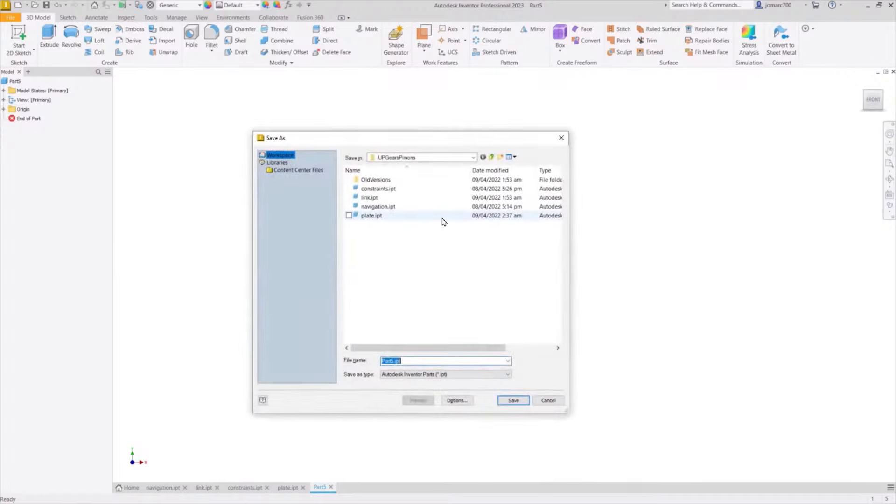
pyautogui.write('crosslink')
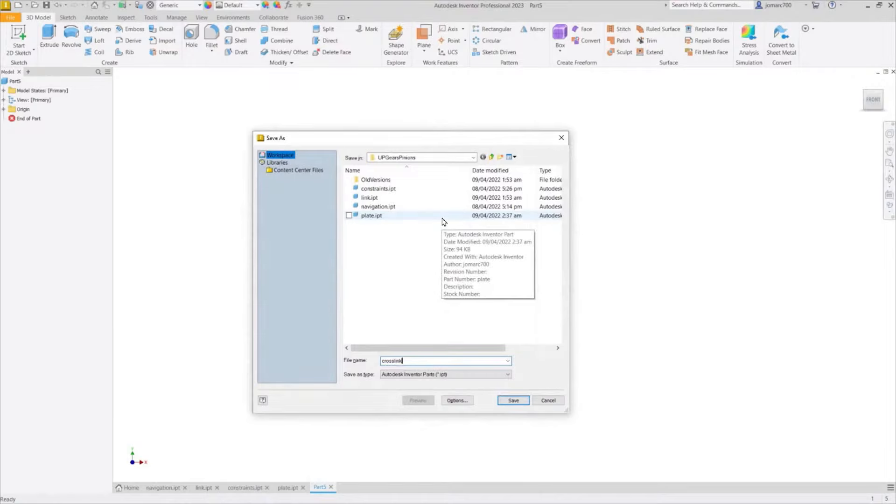
pyautogui.press('Return')
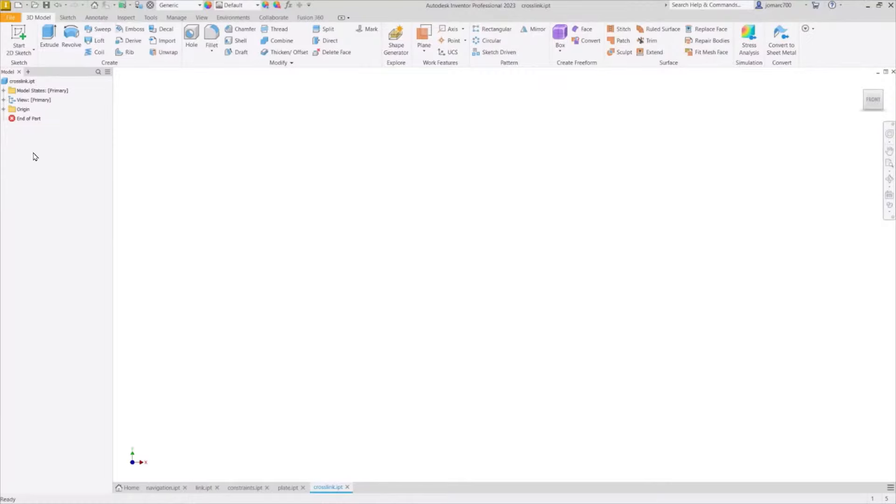
# Start a new 2D sketch on the XY Plane of the part's origin
pyautogui.click(3, 110)
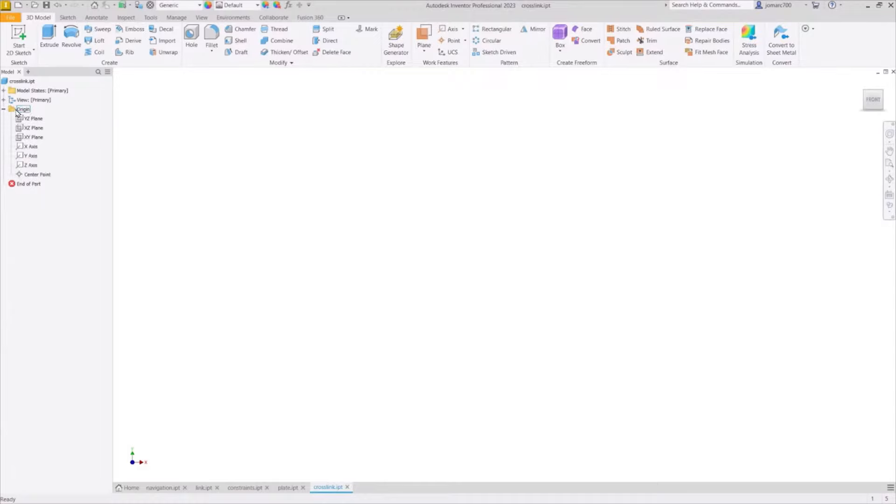
pyautogui.rightClick(32, 139)
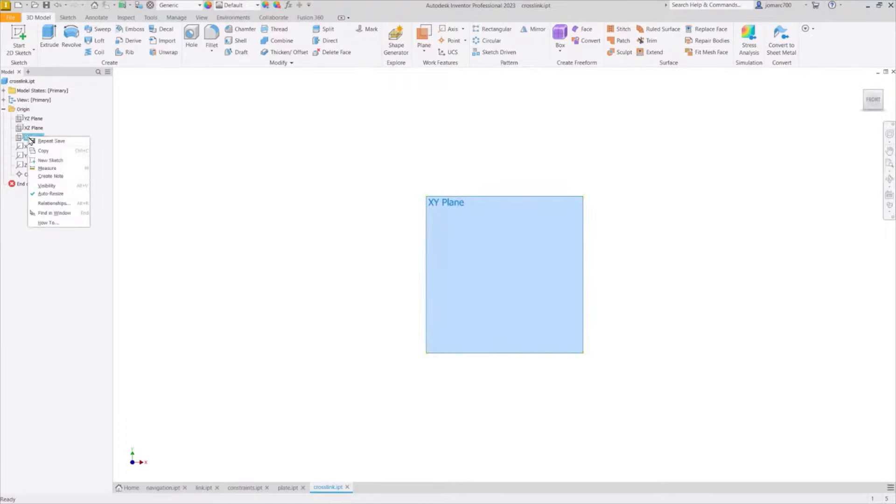
pyautogui.click(50, 160)
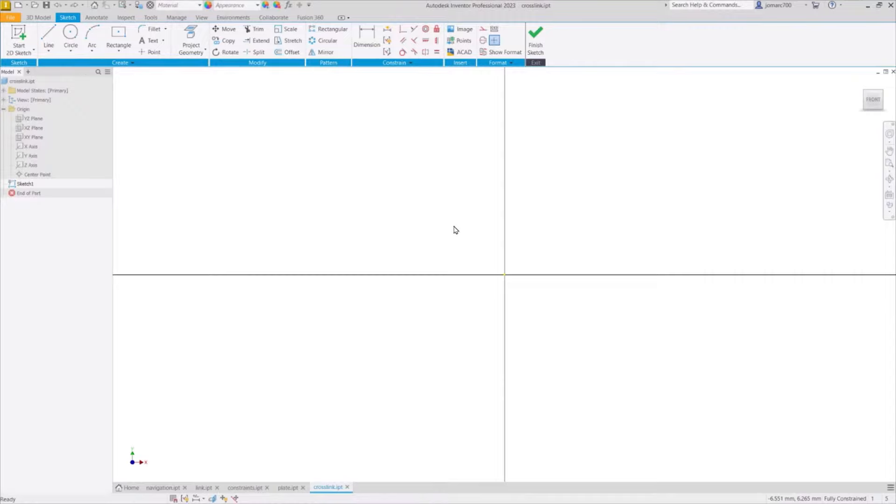
# Sketch a slightly tilted closed slot outline with straight sides about 40 mm long and tangent end arcs of about 6.5 mm radius
pyautogui.press('l')
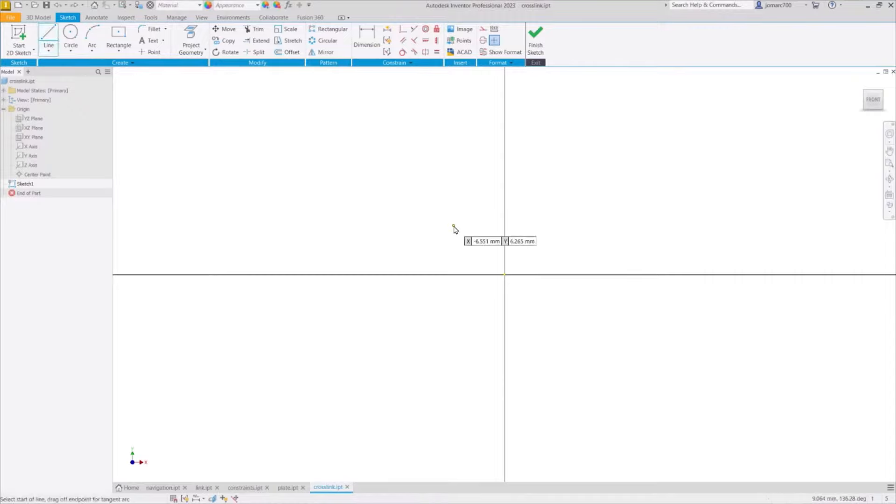
pyautogui.click(284, 211)
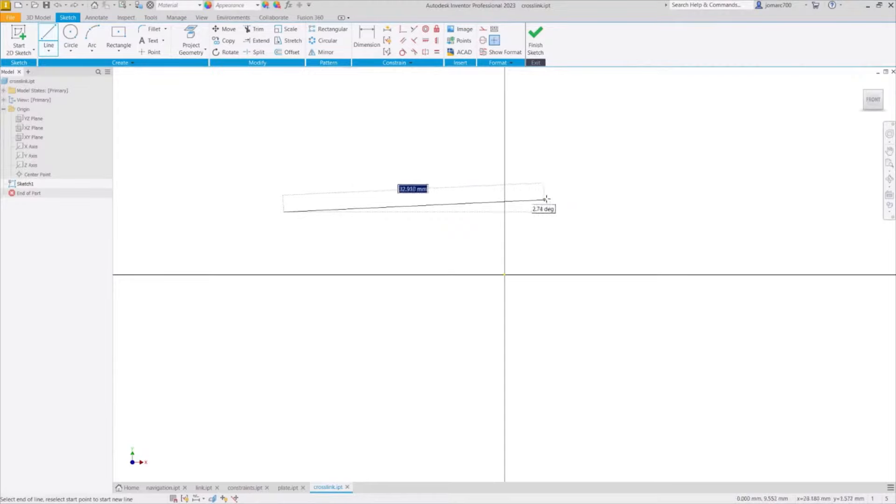
pyautogui.click(596, 191)
pyautogui.moveTo(596, 191); pyautogui.dragTo(605, 293)
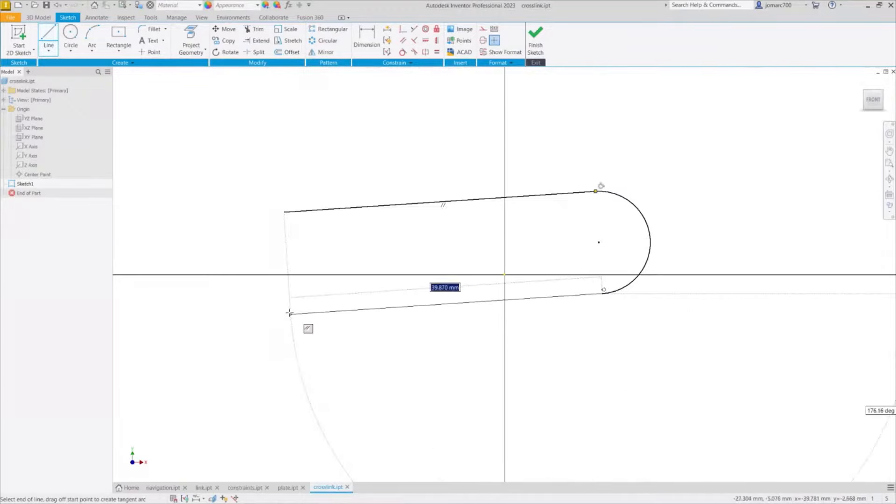
pyautogui.click(287, 313)
pyautogui.moveTo(287, 313); pyautogui.dragTo(286, 214)
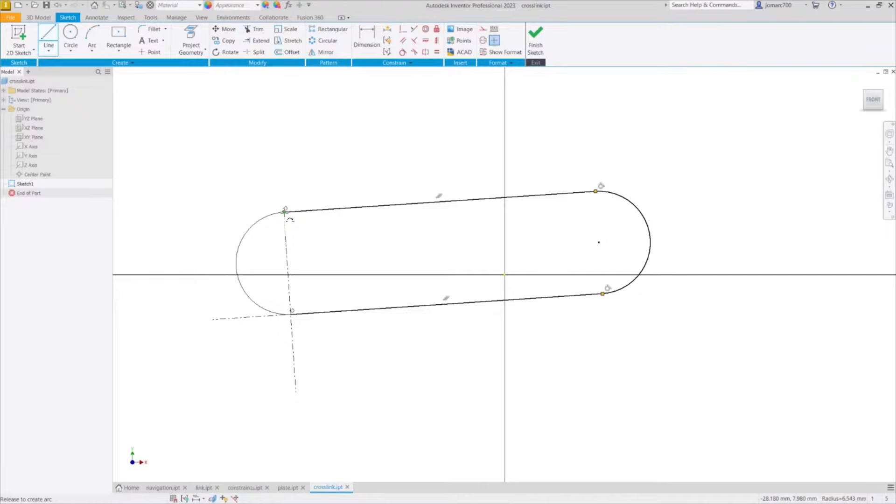
pyautogui.moveTo(284, 212); pyautogui.dragTo(284, 212)
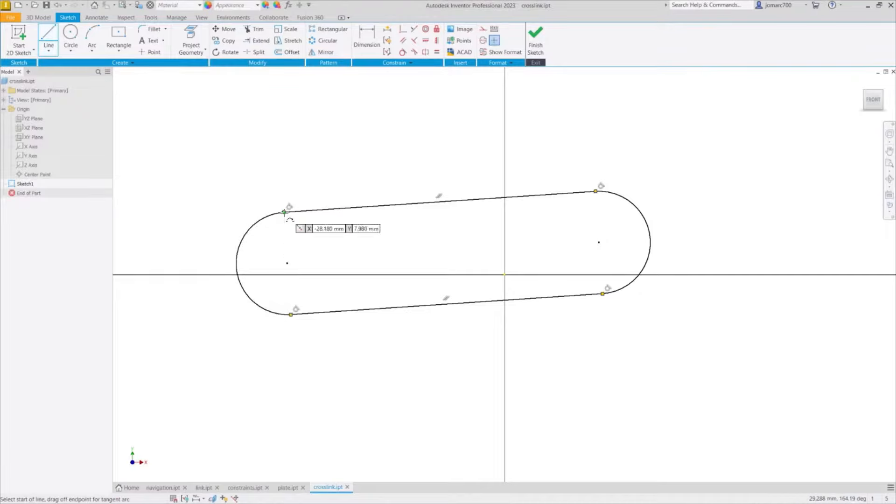
# Sketch a second slot outline from lines and tangent arcs below the first one, and delete it again
pyautogui.moveTo(410, 151); pyautogui.dragTo(422, 91, button='middle')
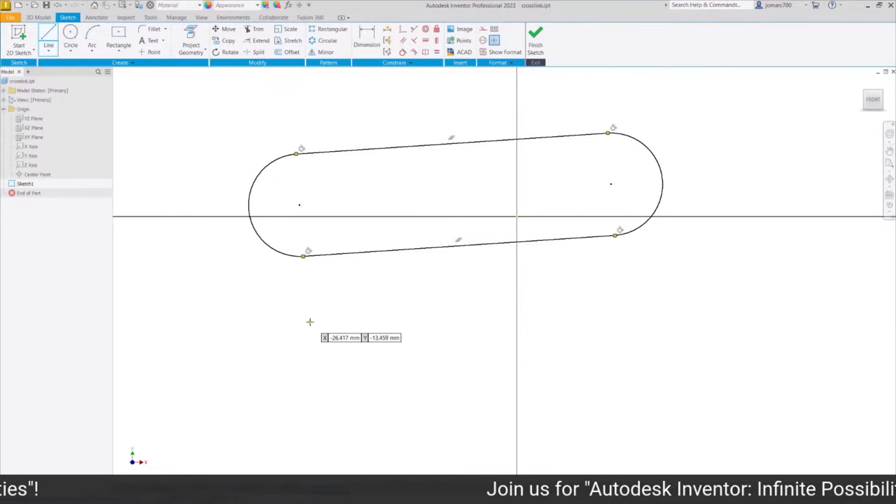
pyautogui.click(293, 326)
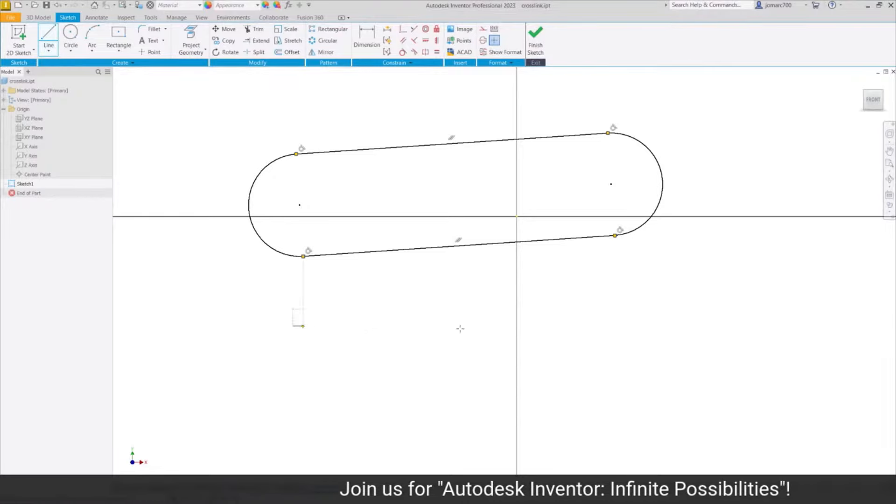
pyautogui.click(602, 306)
pyautogui.moveTo(602, 305); pyautogui.dragTo(609, 392)
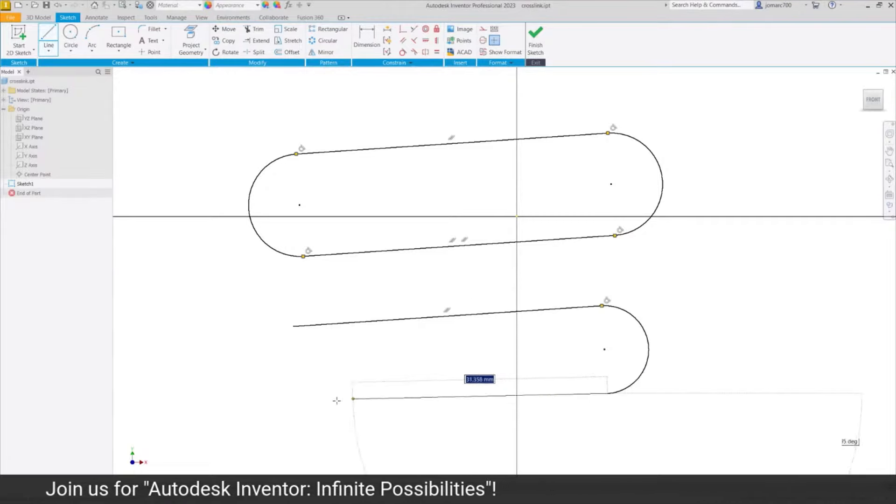
pyautogui.click(299, 407)
pyautogui.moveTo(298, 407); pyautogui.dragTo(294, 326)
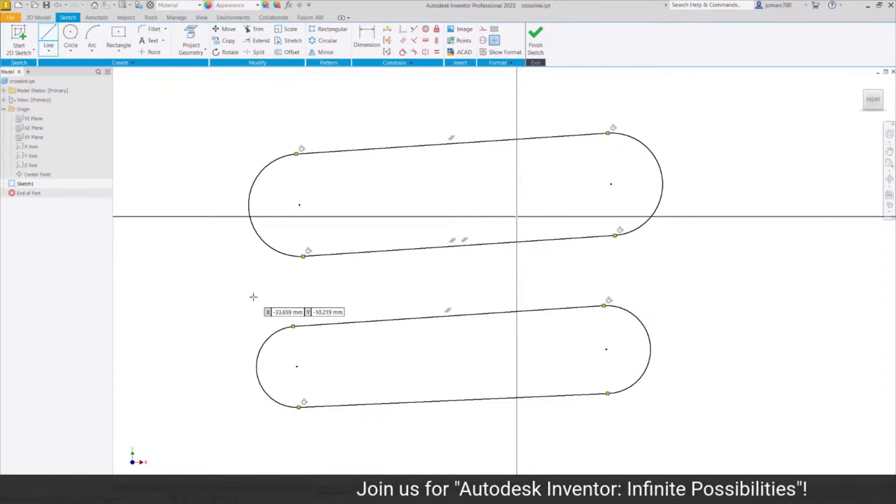
pyautogui.press('Escape')
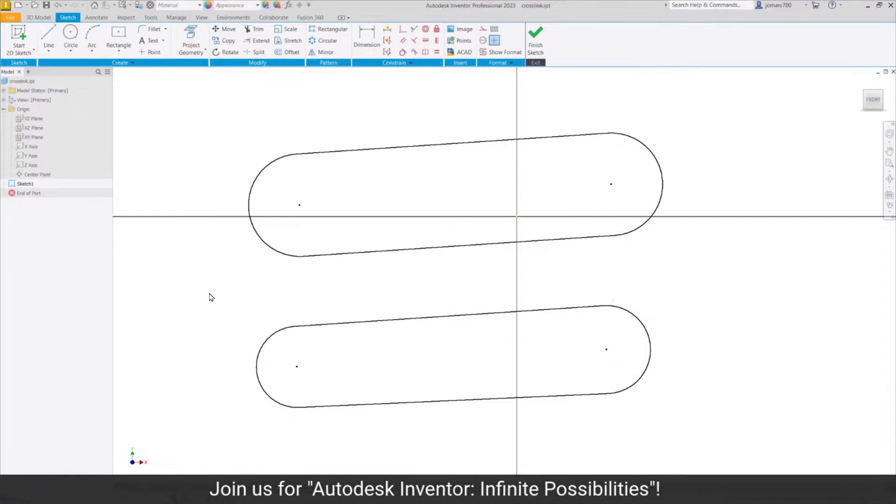
pyautogui.moveTo(218, 291); pyautogui.dragTo(695, 441)
pyautogui.press('Delete')
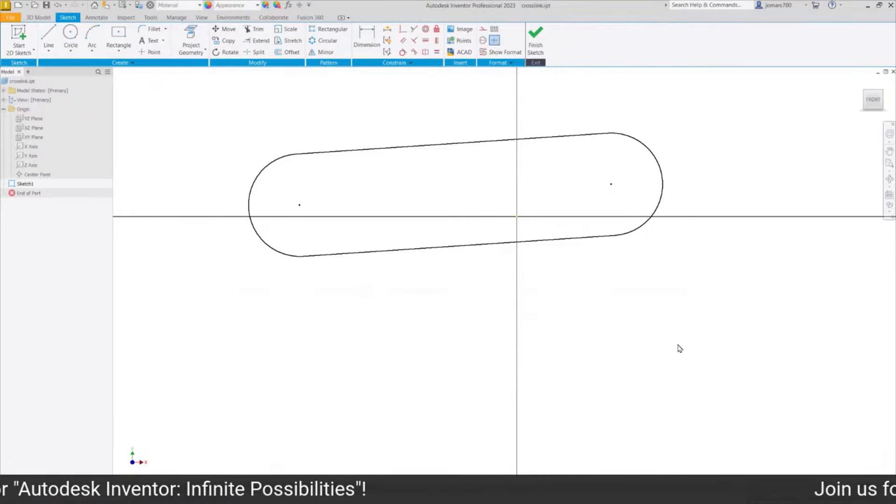
# Apply a horizontal constraint to the upper straight line of the slot outline and display the sketch constraints
pyautogui.moveTo(423, 121); pyautogui.dragTo(434, 161, button='middle')
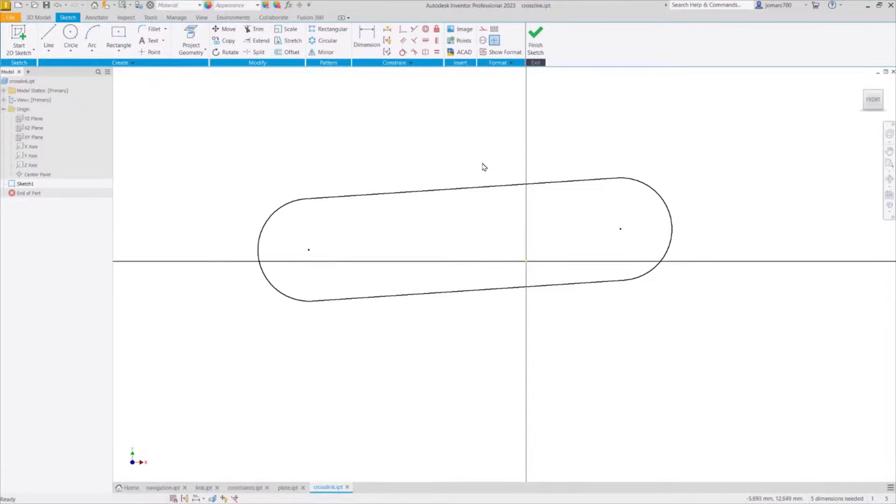
pyautogui.click(465, 193)
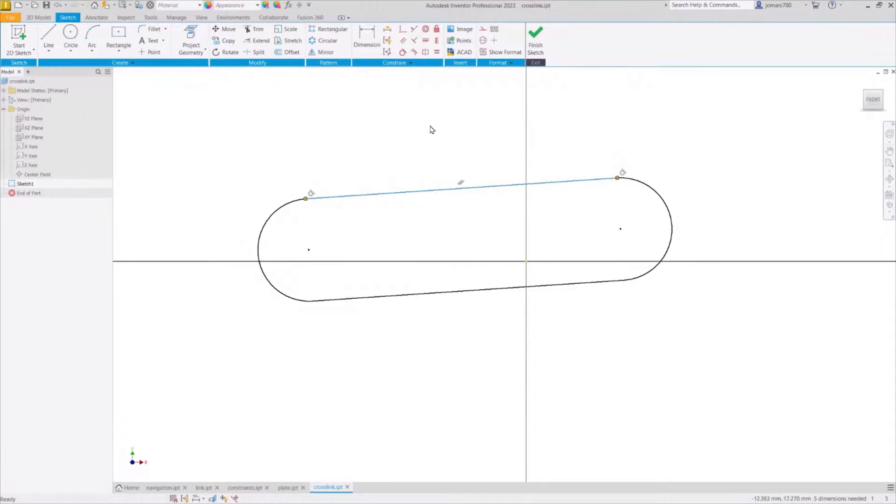
pyautogui.click(426, 41)
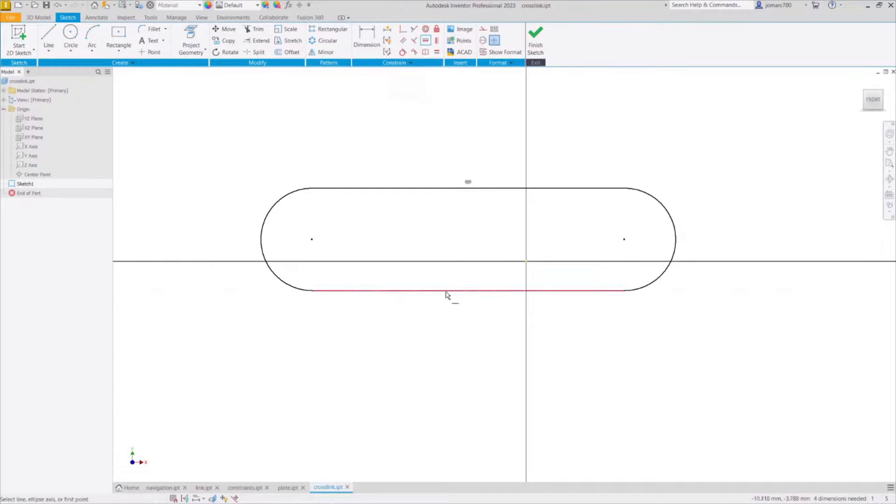
pyautogui.press('Escape')
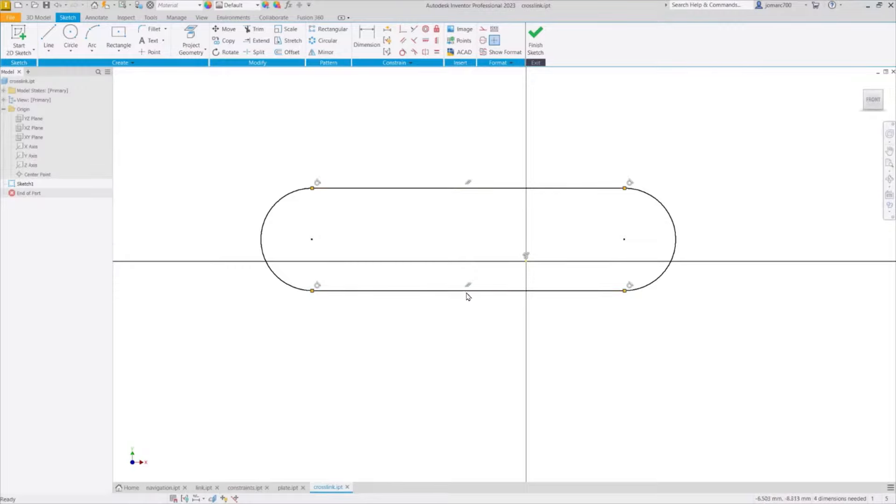
# Try to apply a horizontal constraint to the lower straight line of the slot outline
pyautogui.click(426, 43)
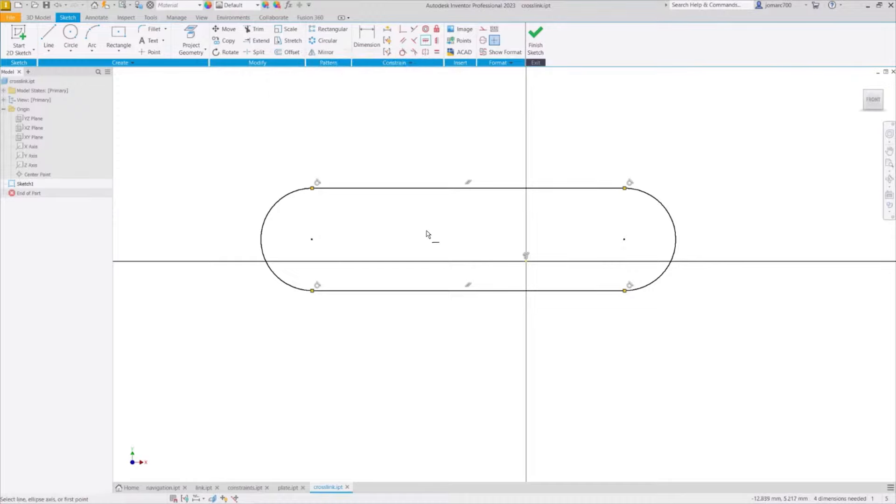
pyautogui.click(438, 292)
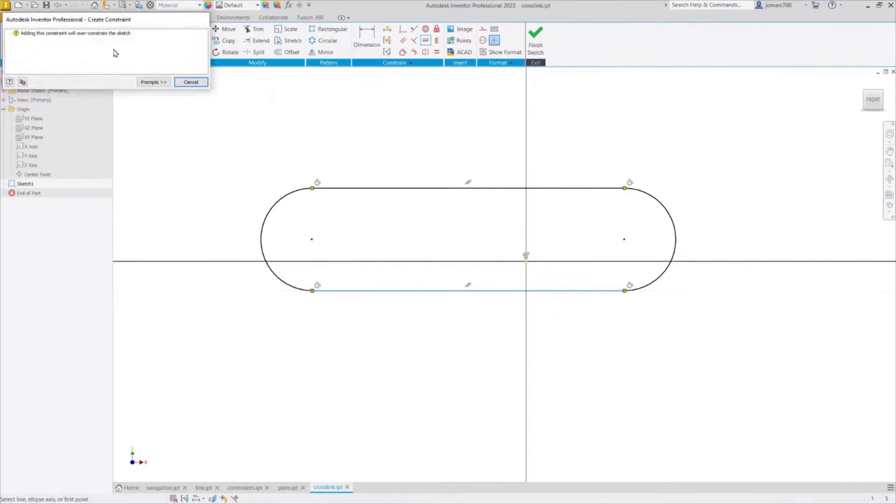
pyautogui.click(190, 83)
pyautogui.press('Escape')
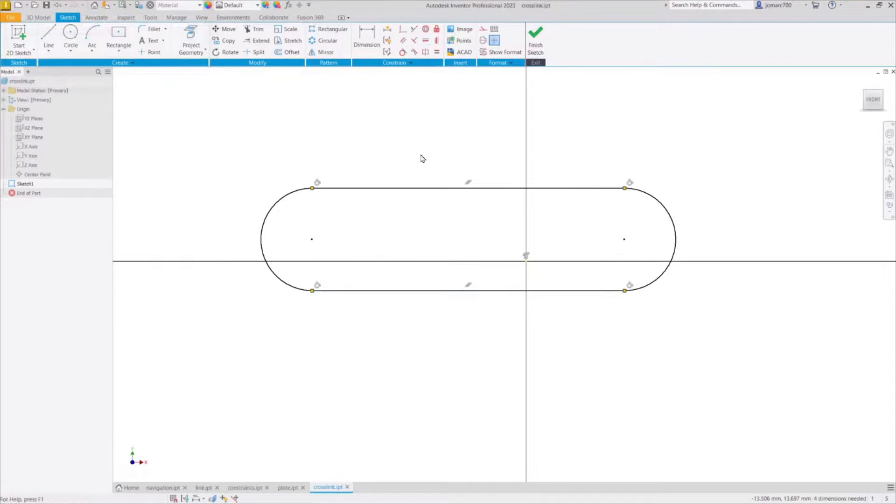
# Draw a circle at the centre of each end arc of the slot, the right one about 4.5 mm in diameter
pyautogui.press('c')
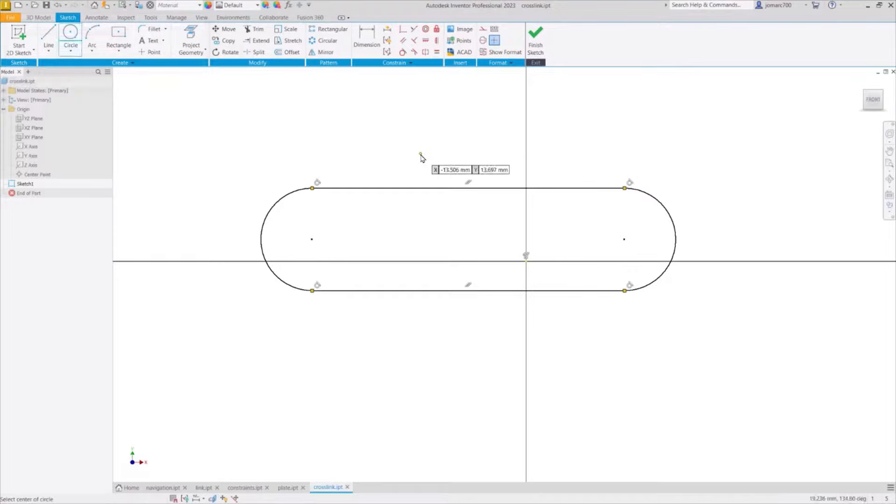
pyautogui.click(312, 239)
pyautogui.click(325, 253)
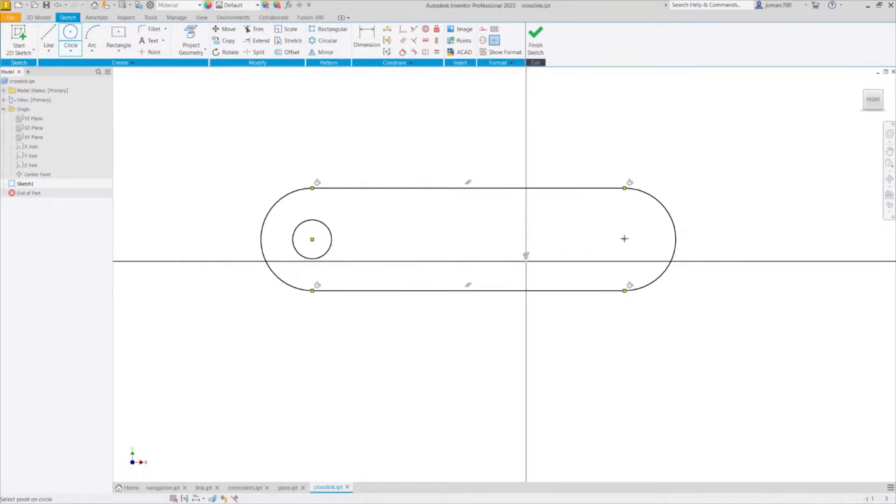
pyautogui.click(624, 238)
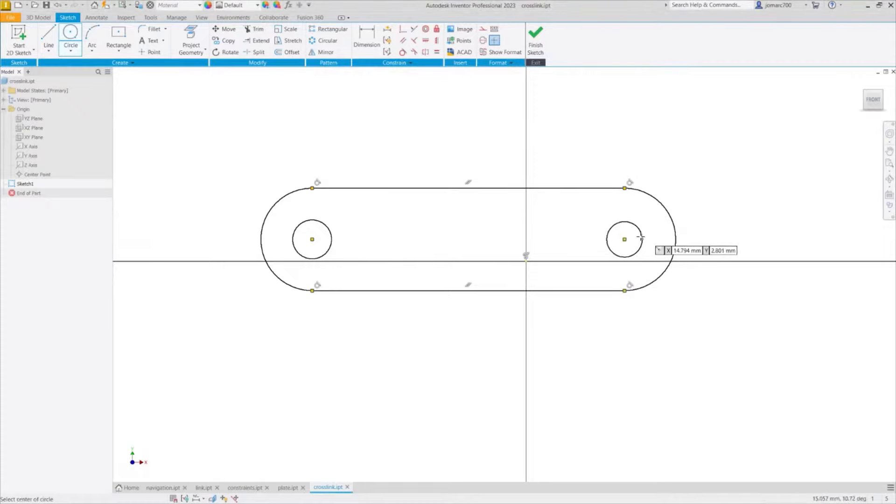
pyautogui.click(641, 232)
pyautogui.press('Escape')
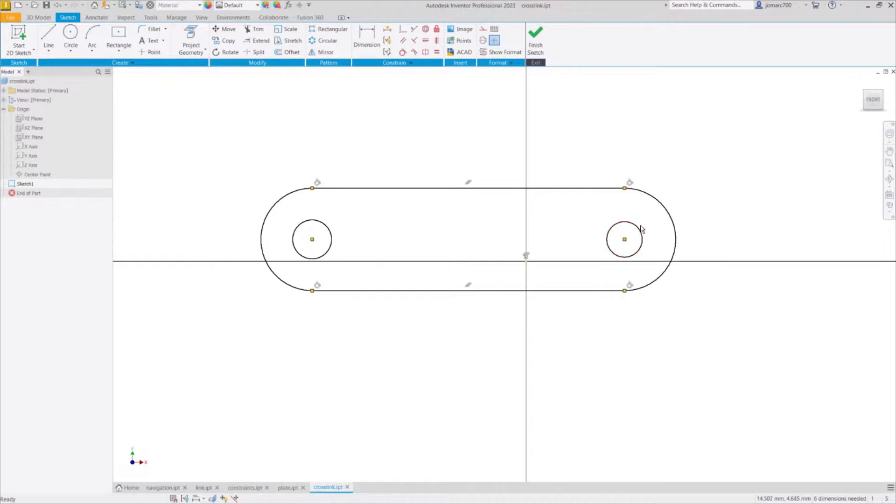
# Dimension the diameter of the circle at the slot's right end as 10 mm
pyautogui.press('d')
pyautogui.click(641, 234)
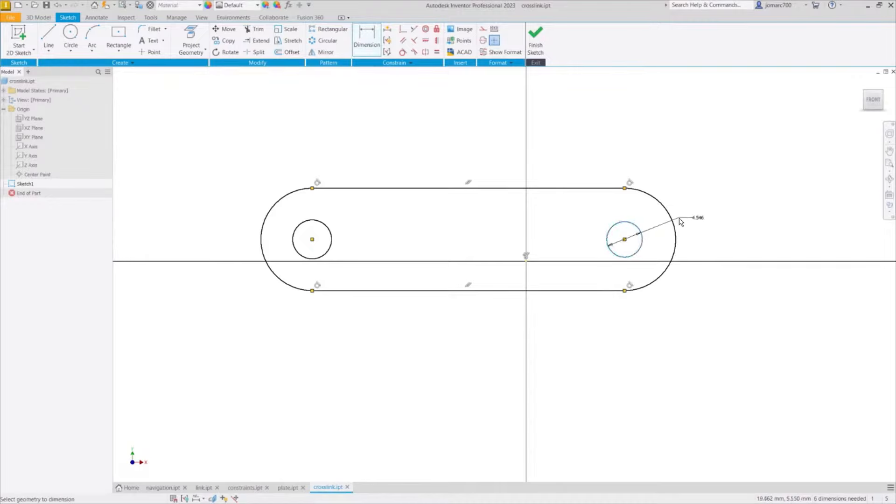
pyautogui.click(718, 213)
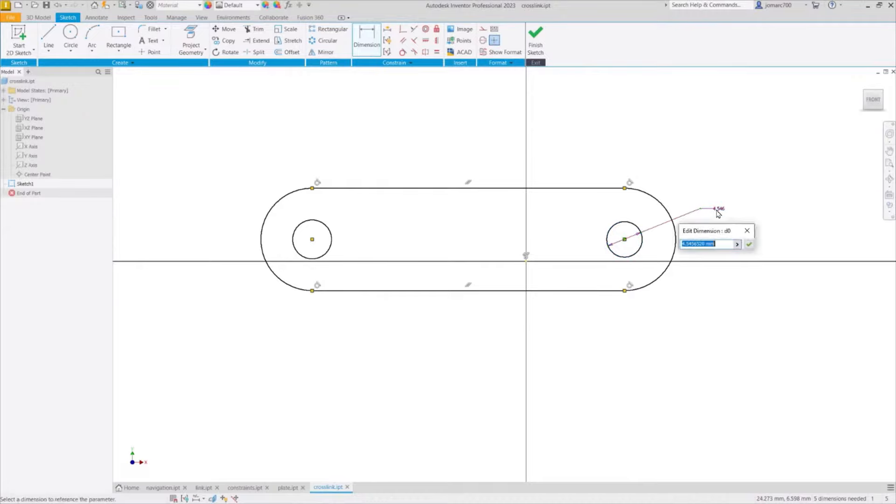
pyautogui.write('10')
pyautogui.press('Return')
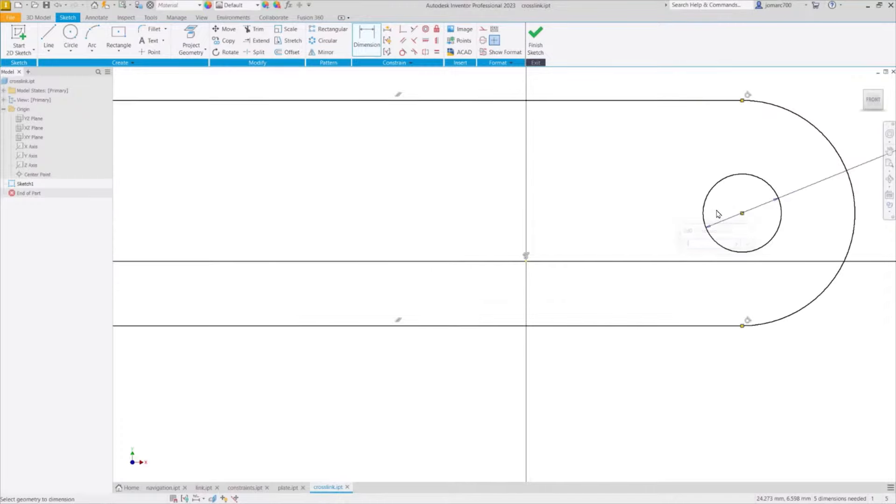
# Dimension the horizontal distance between the centres of the two circles in the slot as 80 mm
pyautogui.scroll(-5, 524, 210)
pyautogui.scroll(-2, 524, 210)
pyautogui.scroll(3, 518, 207)
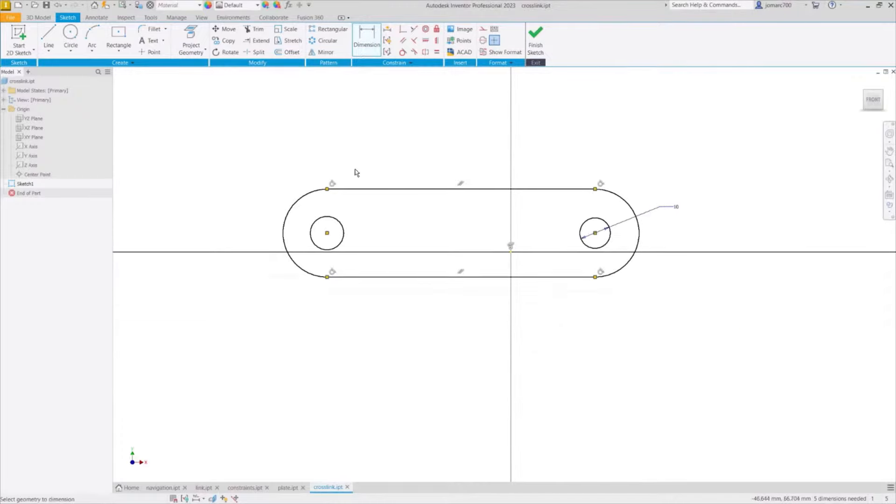
pyautogui.click(327, 233)
pyautogui.click(595, 233)
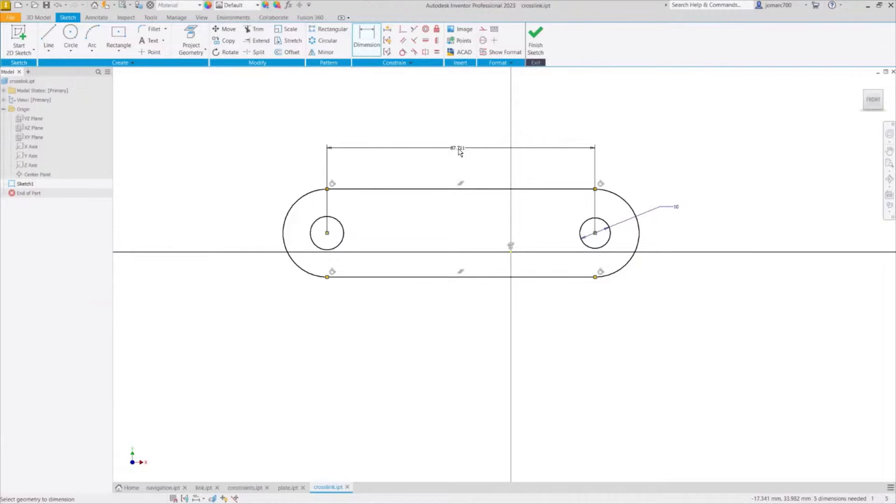
pyautogui.click(460, 151)
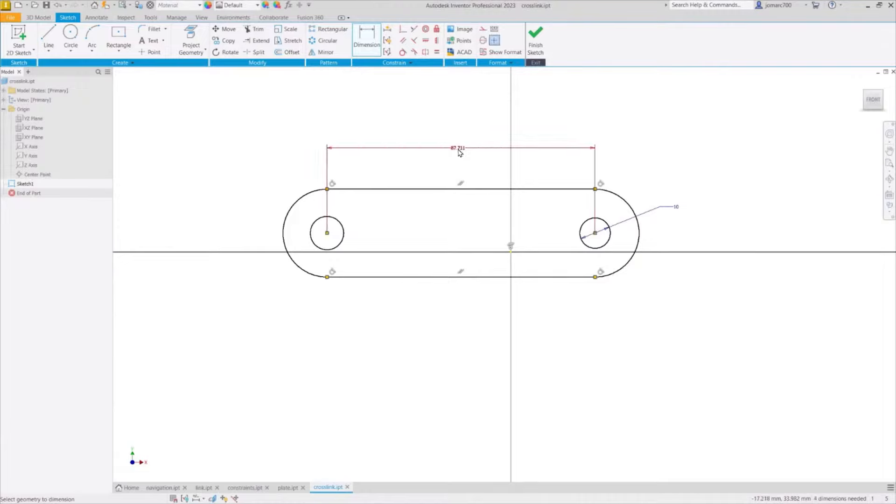
pyautogui.click(460, 149)
pyautogui.write('80')
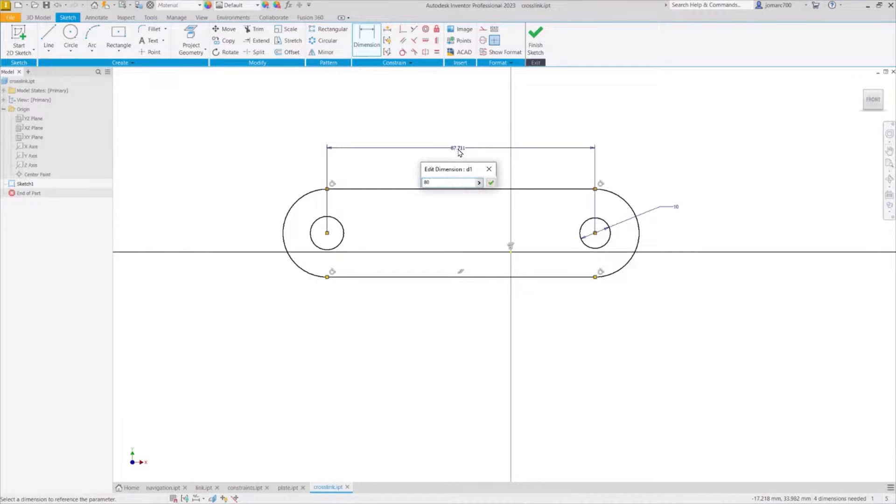
pyautogui.press('Return')
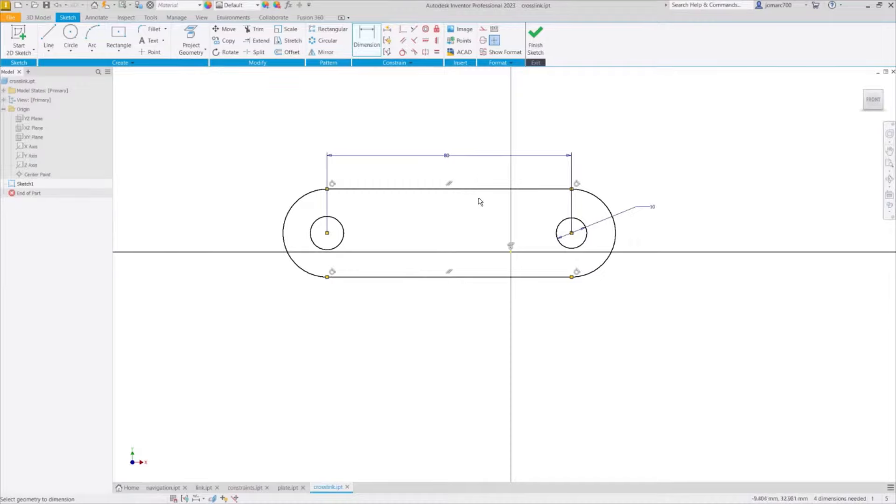
pyautogui.press('Escape')
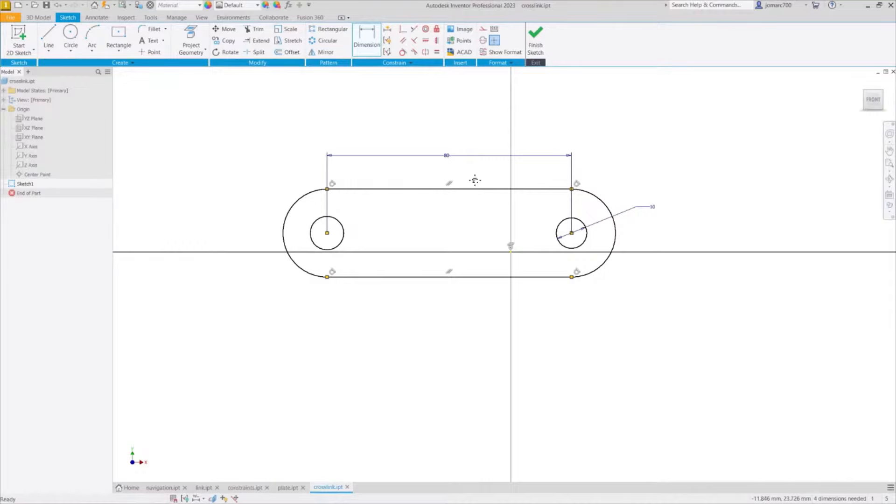
# Draw a horizontal line between the two circle centres and convert it to construction geometry
pyautogui.press('l')
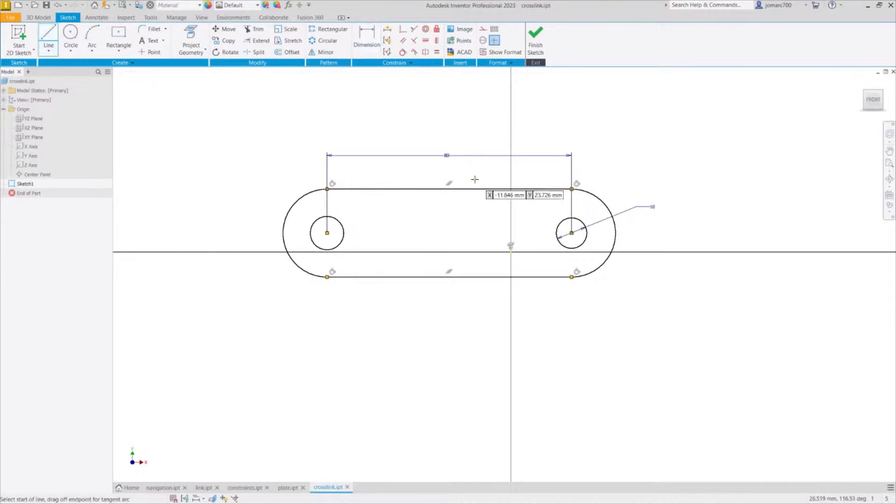
pyautogui.click(326, 233)
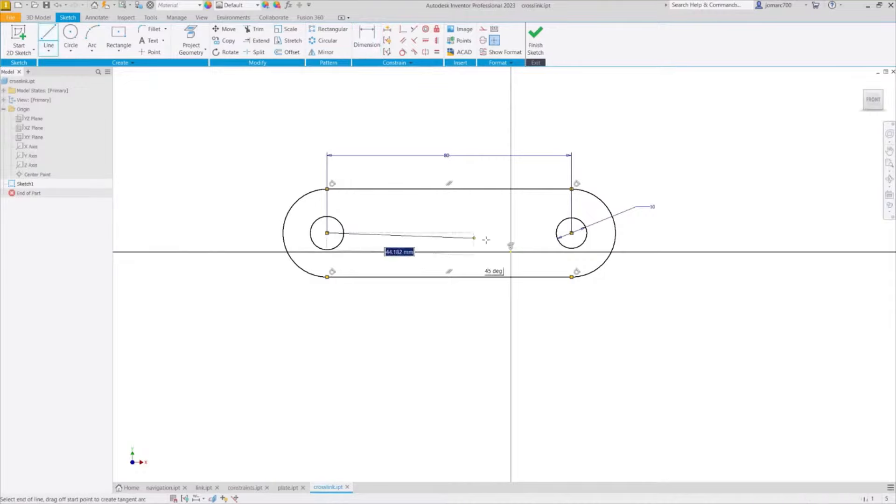
pyautogui.click(571, 233)
pyautogui.press('Escape')
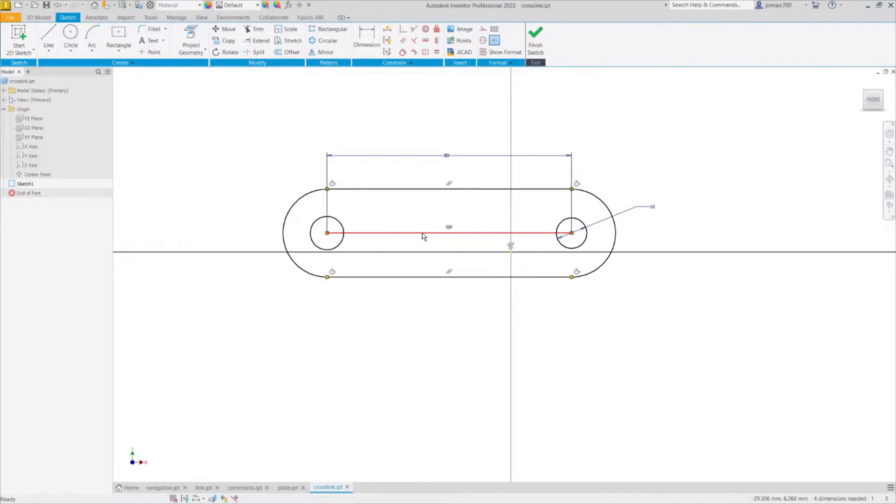
pyautogui.click(423, 233)
pyautogui.rightClick(423, 237)
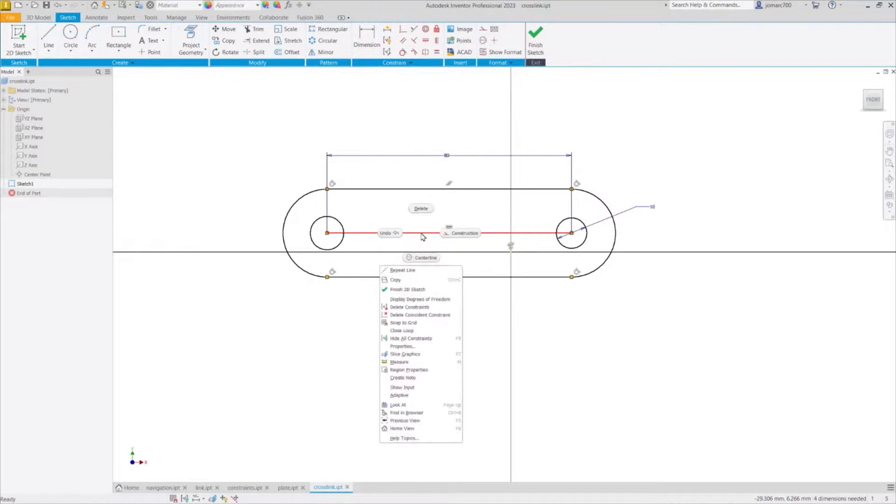
pyautogui.click(462, 233)
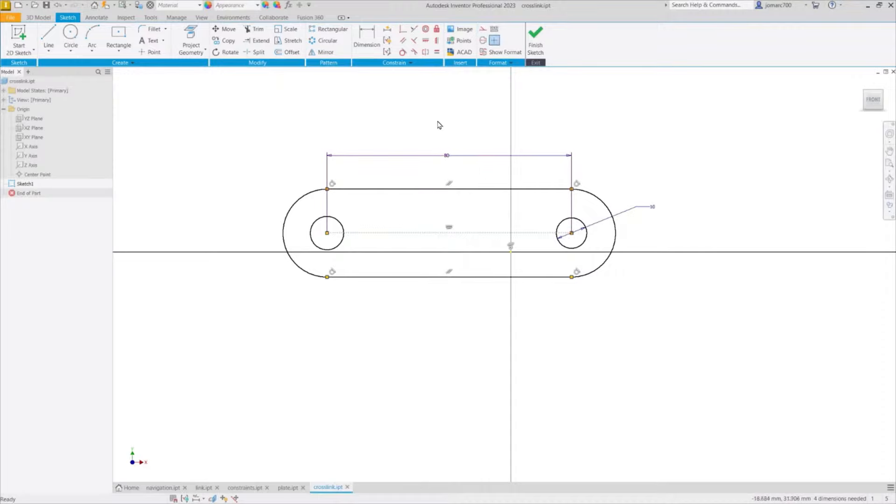
# Apply a coincident constraint between the midpoint of the construction line and the sketch origin
pyautogui.click(402, 31)
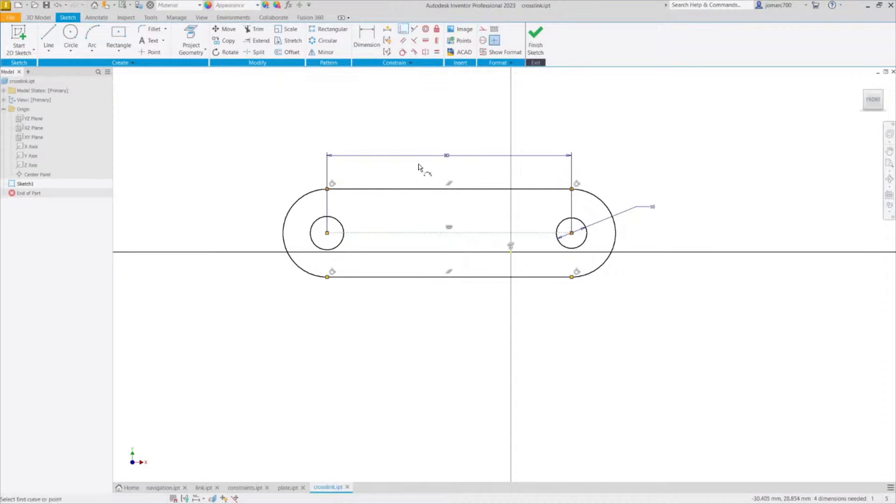
pyautogui.click(451, 233)
pyautogui.click(511, 253)
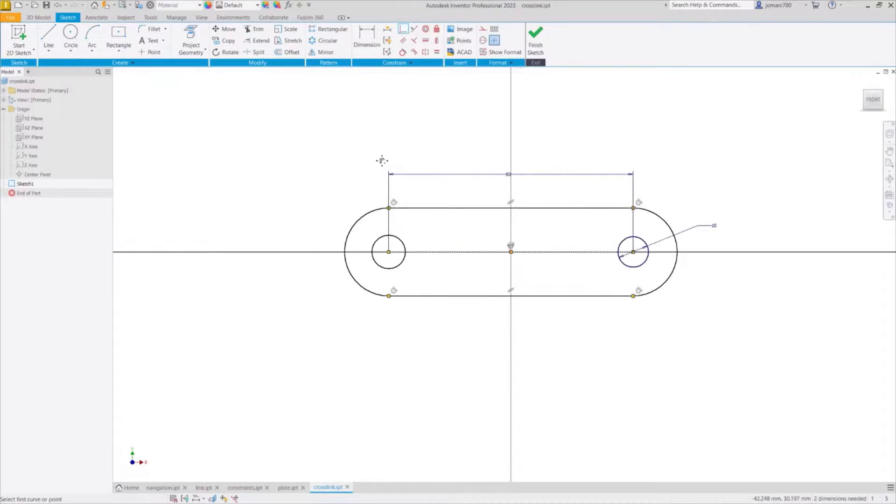
pyautogui.press('Escape')
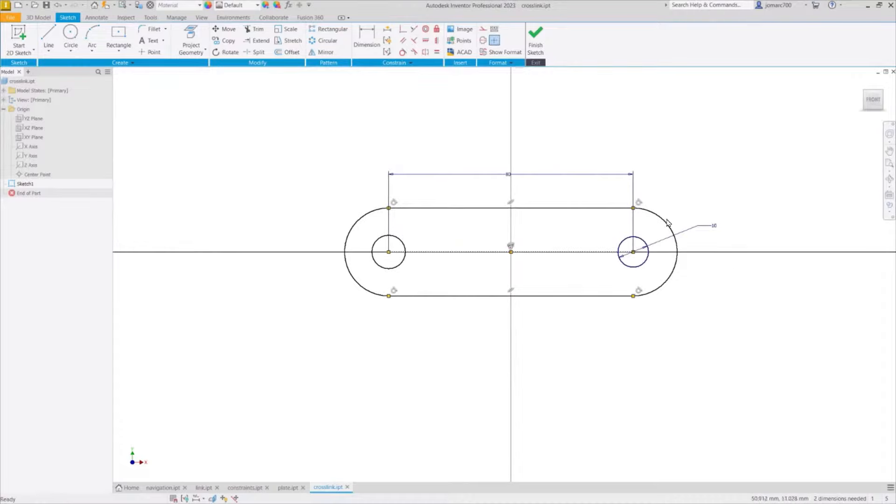
# Test the slot's free width by pulling its right arc, and dimension the left end arc's radius as 10 mm
pyautogui.moveTo(662, 221)
pyautogui.mouseDown()
pyautogui.moveTo(709, 190)
pyautogui.moveTo(636, 236)
pyautogui.moveTo(633, 225)
pyautogui.moveTo(652, 218)
pyautogui.mouseUp()
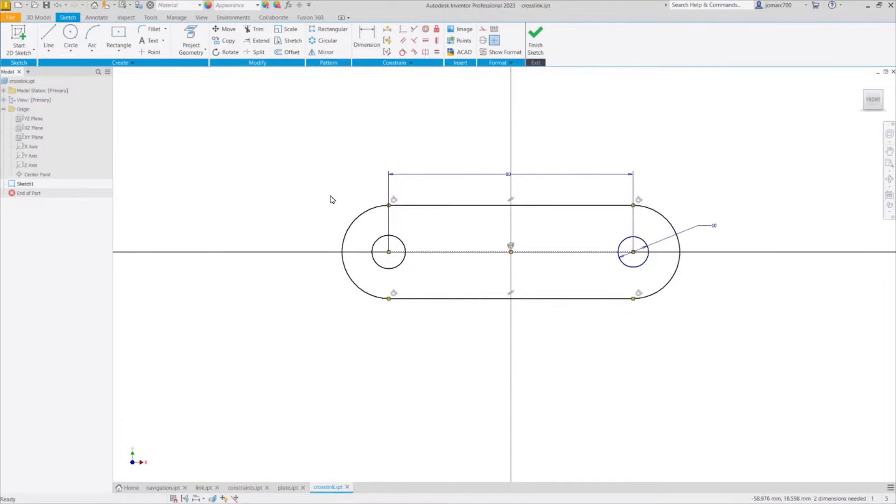
pyautogui.press('d')
pyautogui.click(357, 219)
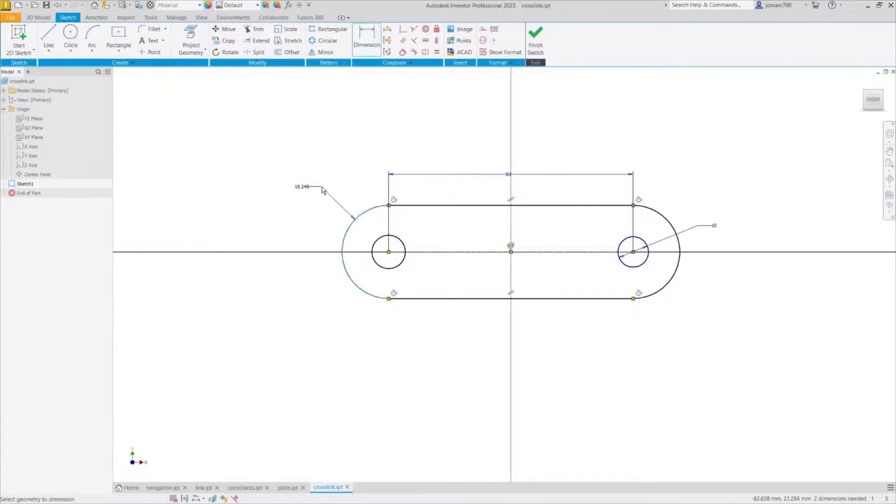
pyautogui.click(322, 189)
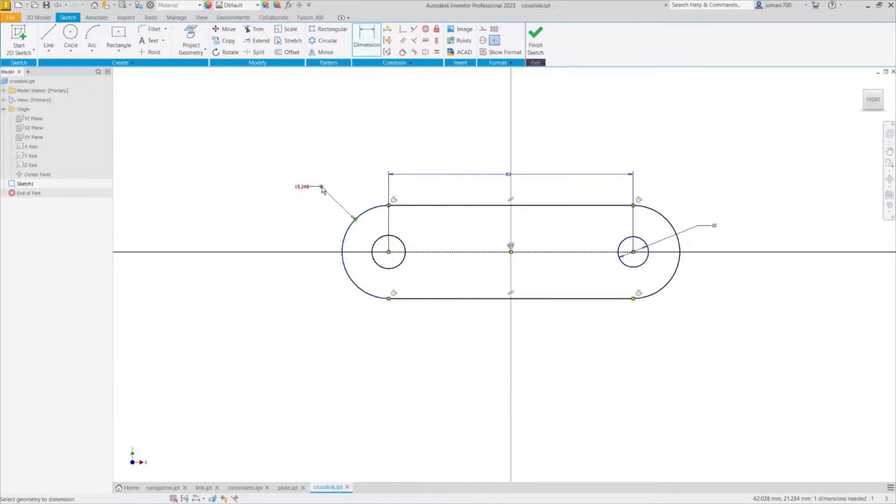
pyautogui.write('10')
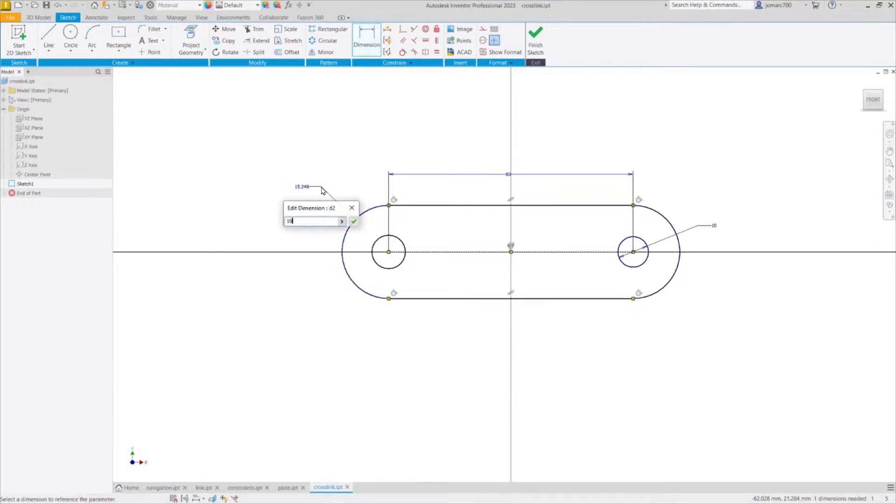
pyautogui.press('Return')
pyautogui.press('Escape')
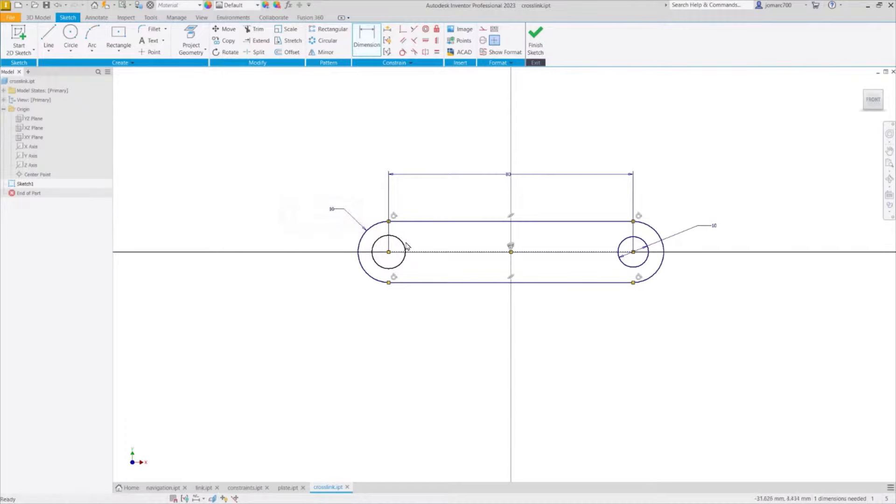
# Apply an equal constraint between the left circle and the 10 mm circle at the slot's right end
pyautogui.moveTo(405, 248); pyautogui.dragTo(412, 250)
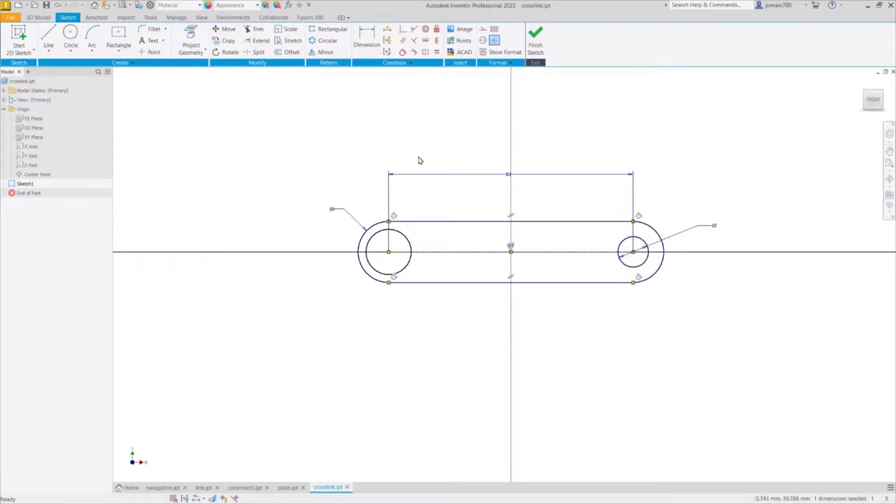
pyautogui.click(436, 52)
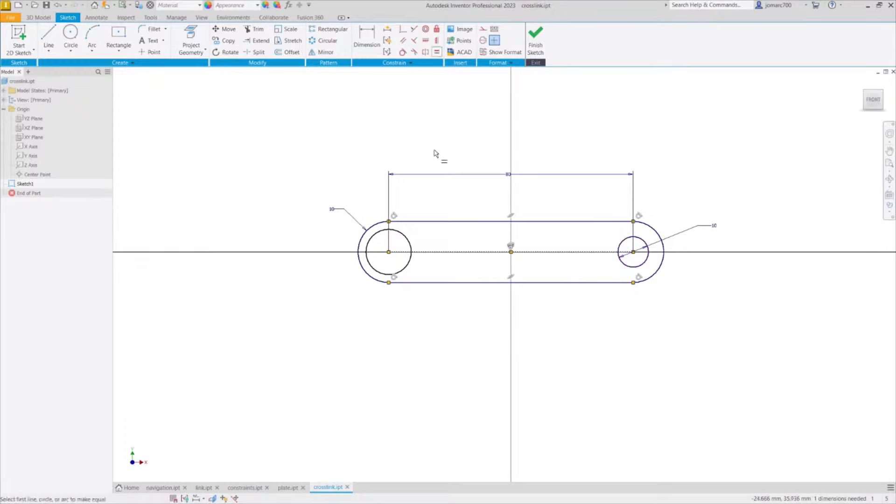
pyautogui.click(409, 244)
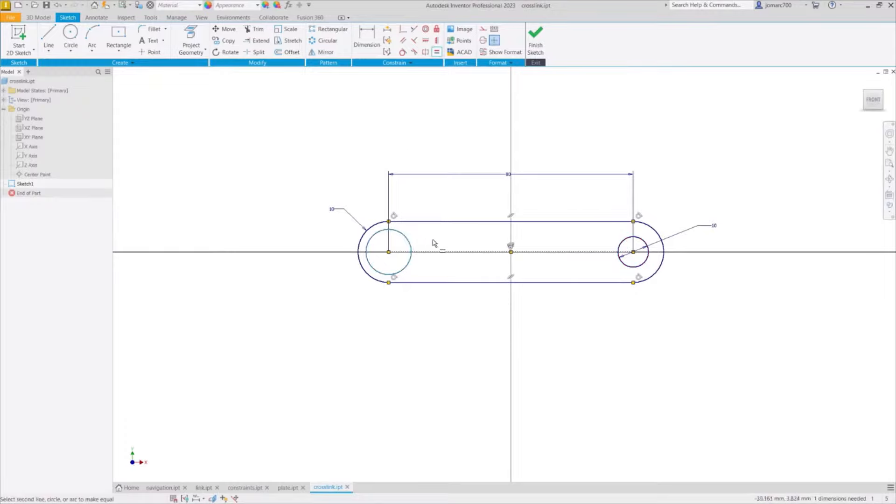
pyautogui.click(624, 244)
pyautogui.press('Escape')
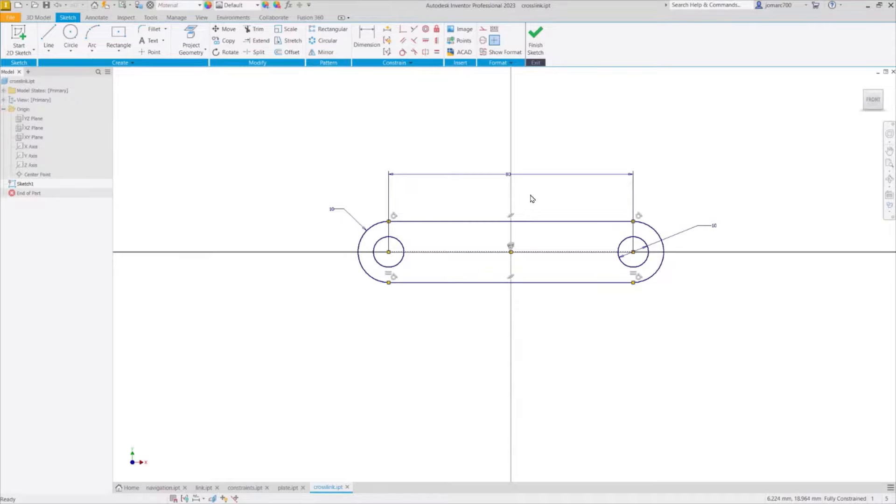
# Extrude the slot profile without its two holes by 10 mm symmetrically about the sketch plane and show the home view
pyautogui.press('e')
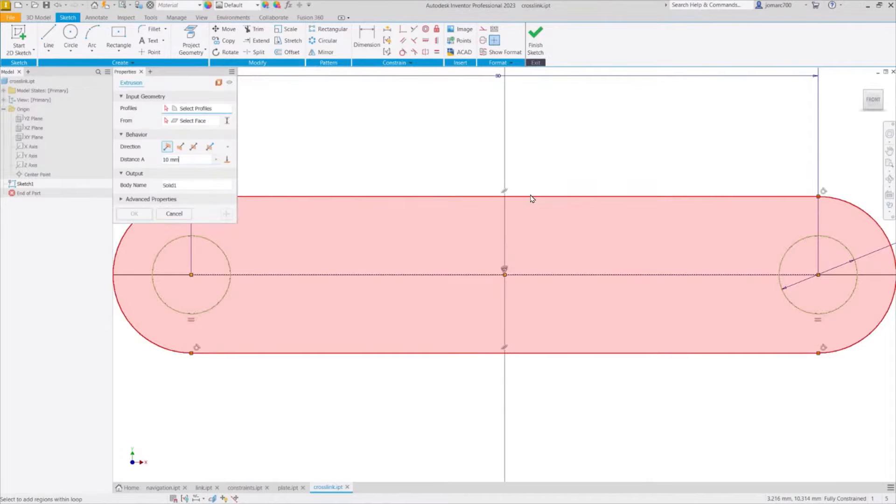
pyautogui.scroll(-10, 536, 176)
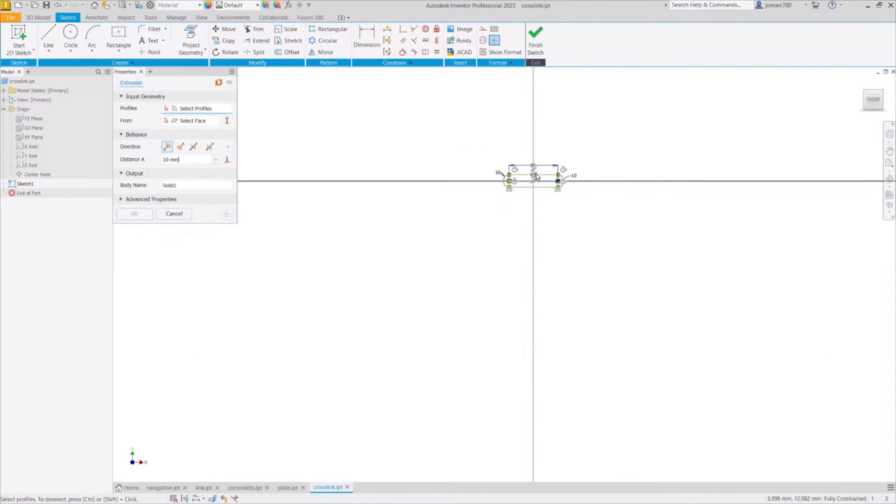
pyautogui.scroll(10, 536, 176)
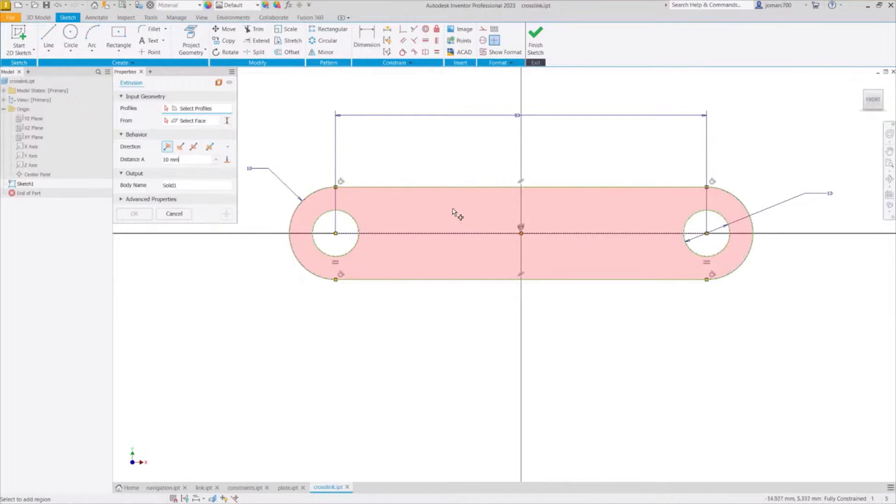
pyautogui.click(429, 218)
pyautogui.keyDown('shift'); pyautogui.moveTo(540, 195); pyautogui.dragTo(462, 240, button='middle'); pyautogui.keyUp('shift')
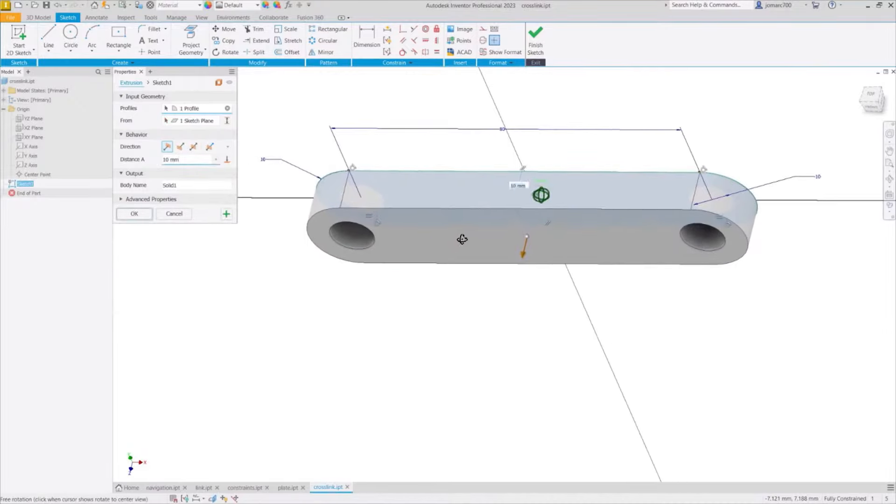
pyautogui.click(193, 148)
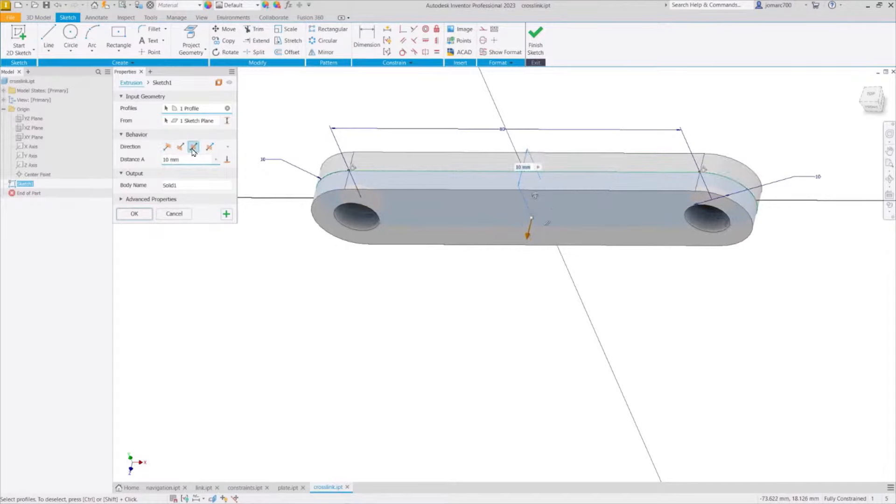
pyautogui.write('10')
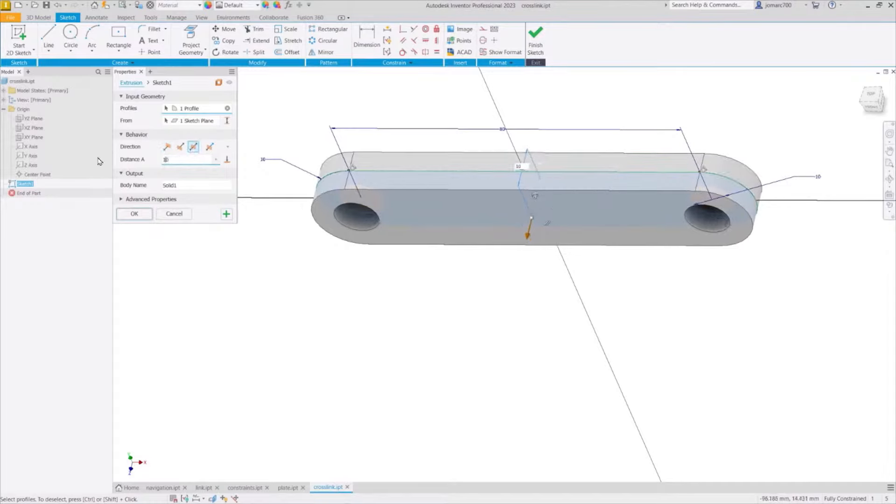
pyautogui.click(135, 215)
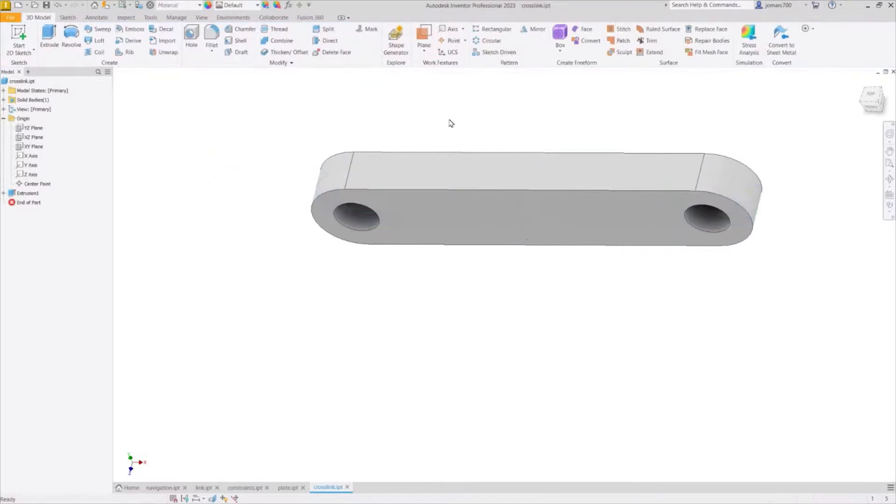
pyautogui.press('F6')
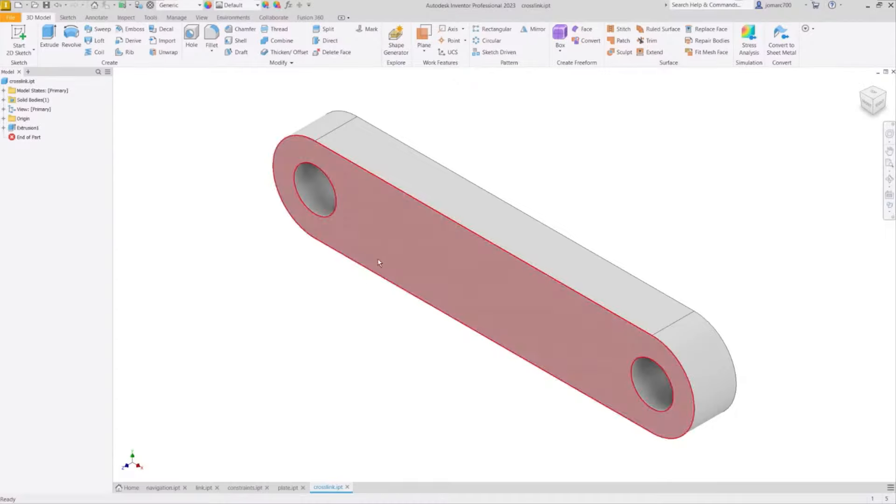
# Switch to the link.ipt part, examine its two holes, and select the Extrusion2 notch feature
pyautogui.click(204, 487)
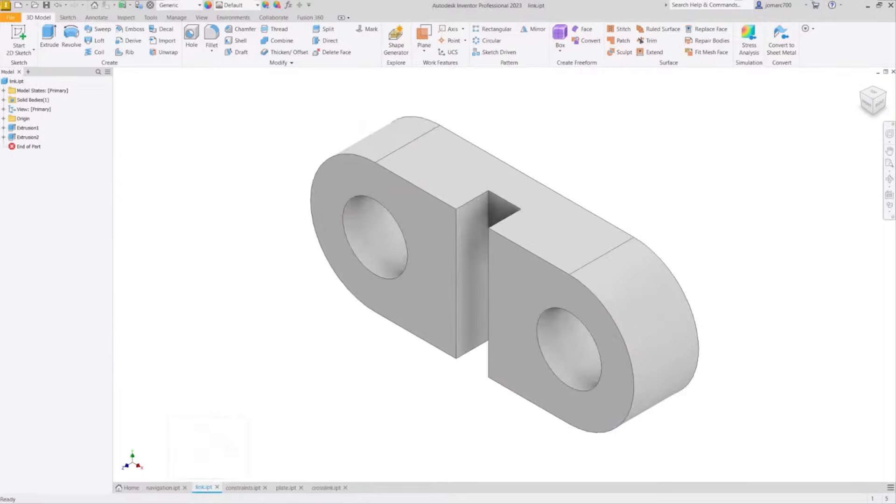
pyautogui.moveTo(0, 179); pyautogui.dragTo(428, 73)
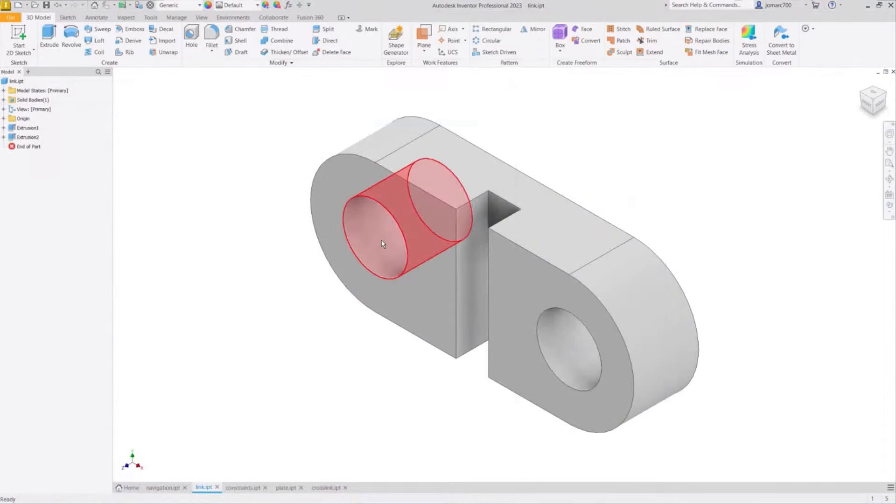
pyautogui.click(560, 353)
pyautogui.click(278, 118)
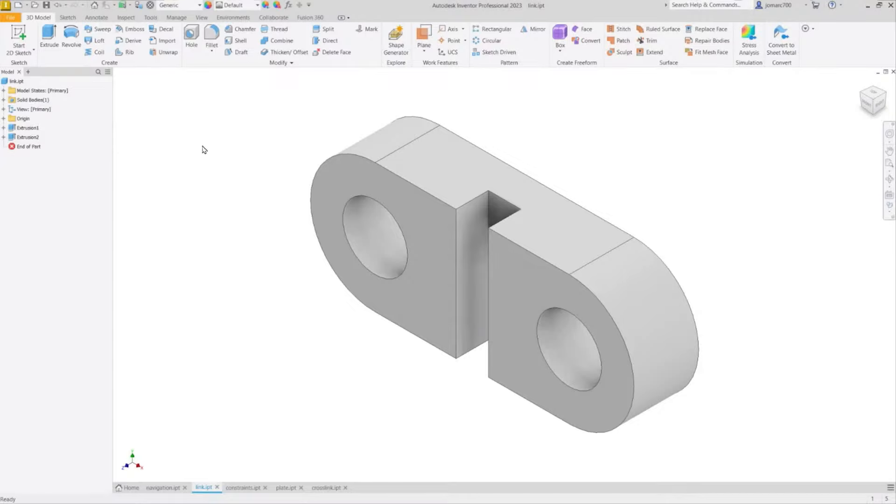
pyautogui.click(13, 140)
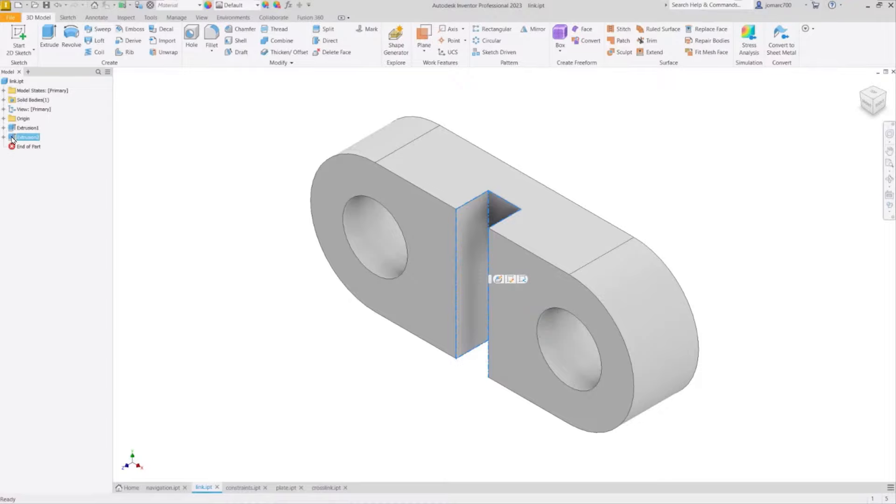
# Delete the selected notch extrusion together with its consumed sketch
pyautogui.press('Delete')
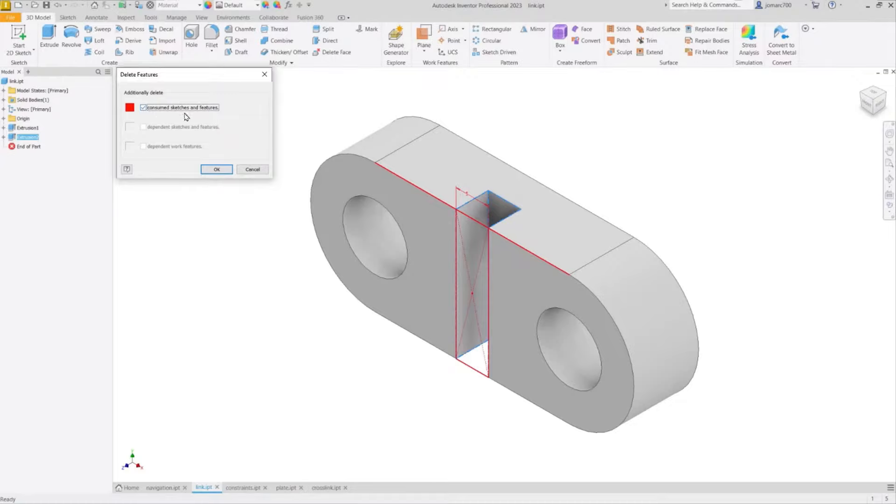
pyautogui.click(216, 171)
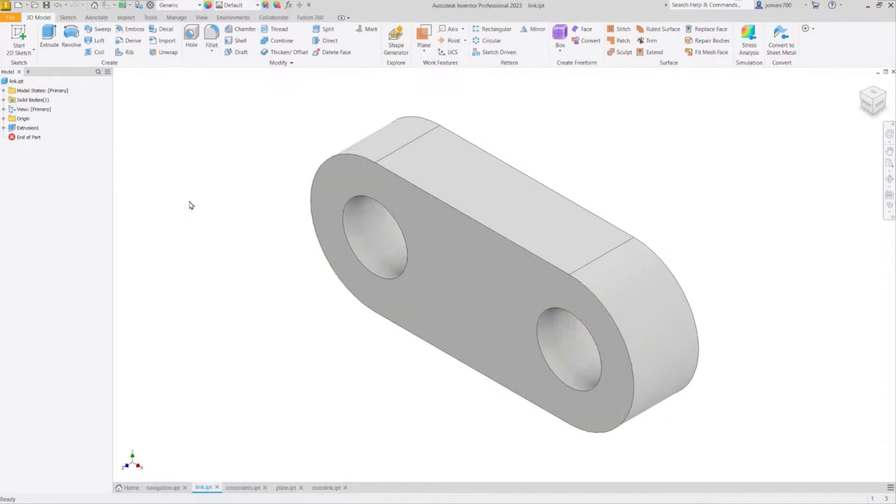
# Edit Extrusion1 to add both halves of each hole circle to its profiles, filling the link's two holes, and restore the home view
pyautogui.click(13, 132)
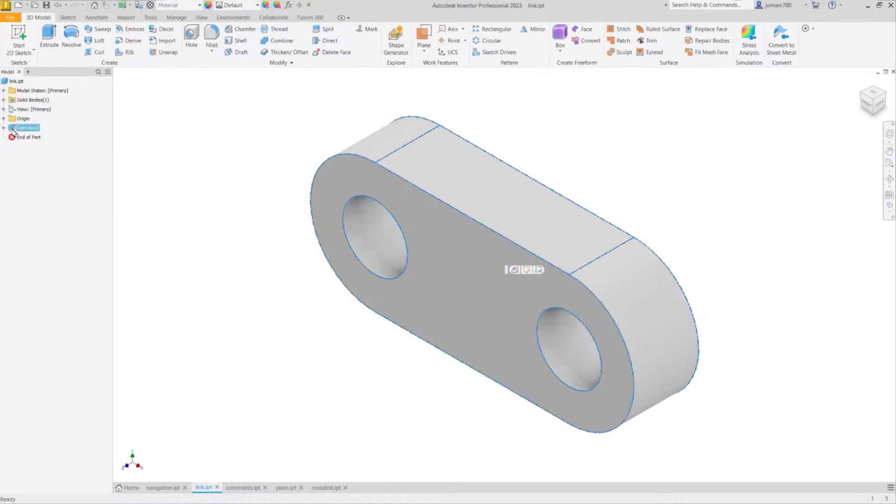
pyautogui.rightClick(12, 131)
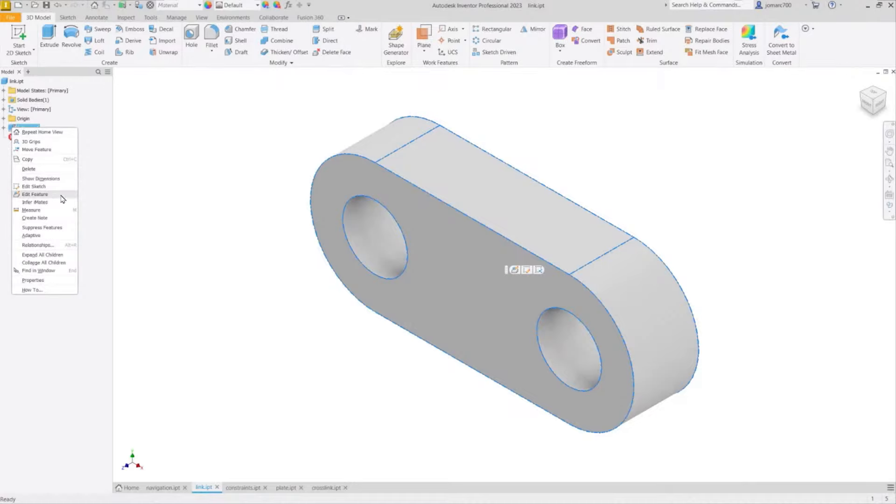
pyautogui.click(35, 194)
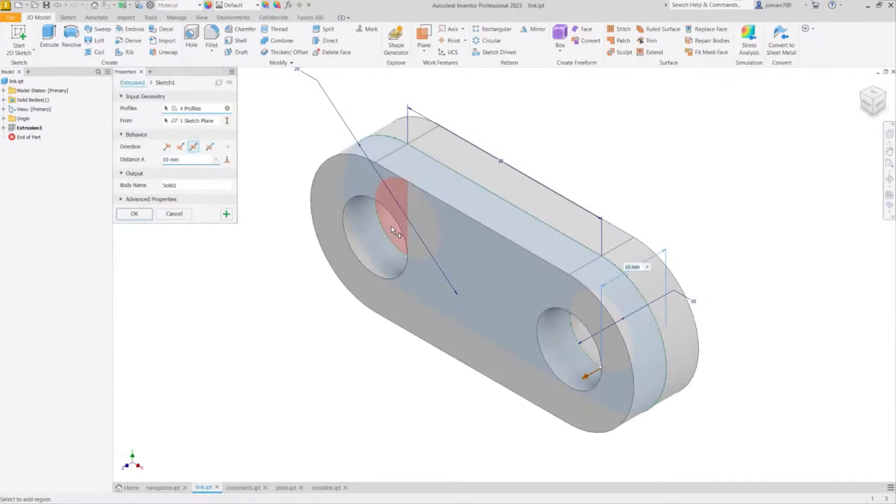
pyautogui.keyDown('shift'); pyautogui.moveTo(391, 227); pyautogui.dragTo(430, 205, button='middle'); pyautogui.keyUp('shift')
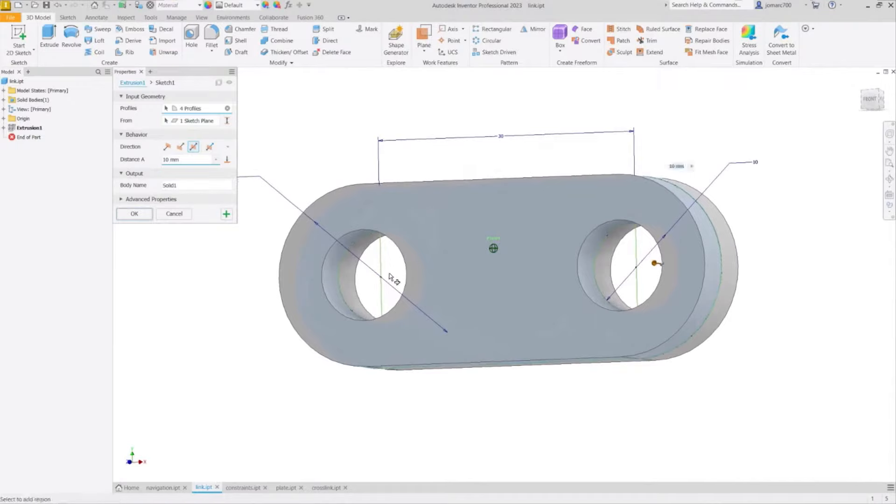
pyautogui.click(370, 259)
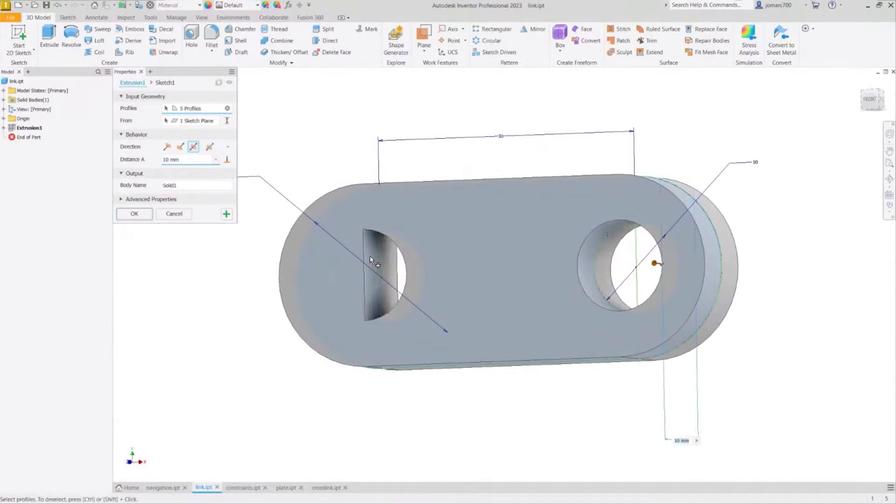
pyautogui.click(401, 270)
pyautogui.click(628, 267)
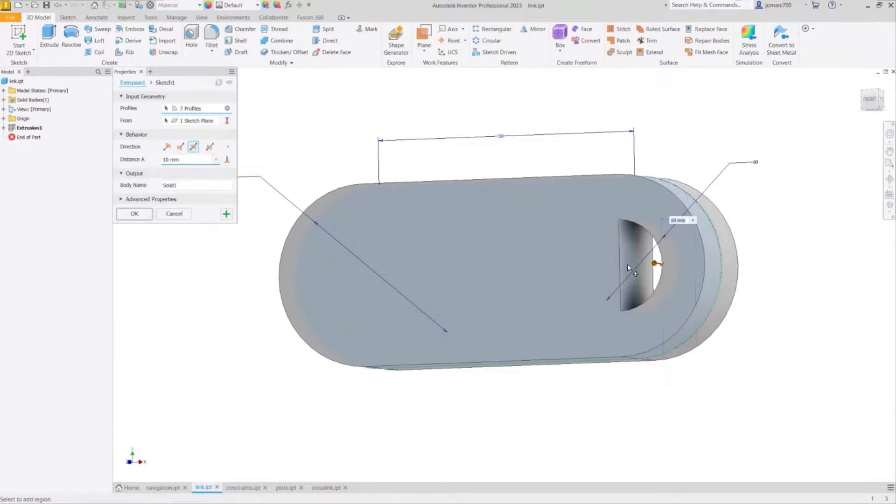
pyautogui.click(658, 262)
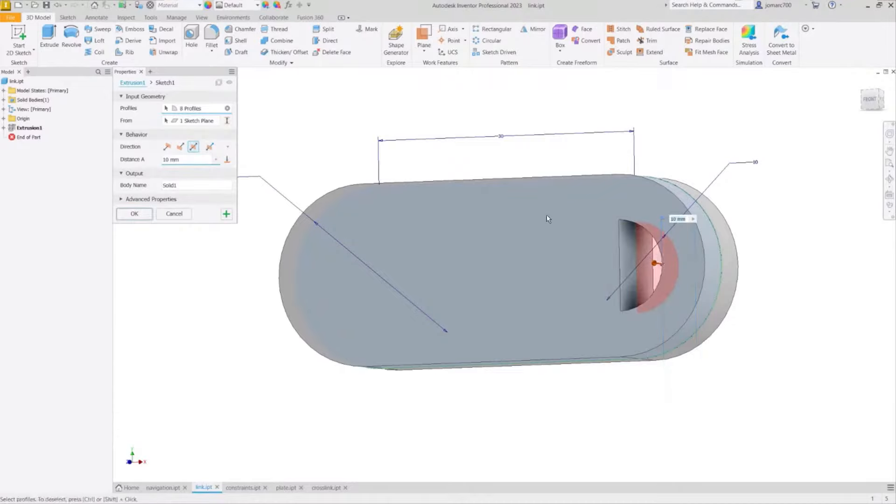
pyautogui.keyDown('shift'); pyautogui.moveTo(593, 275); pyautogui.dragTo(525, 143, button='middle'); pyautogui.keyUp('shift')
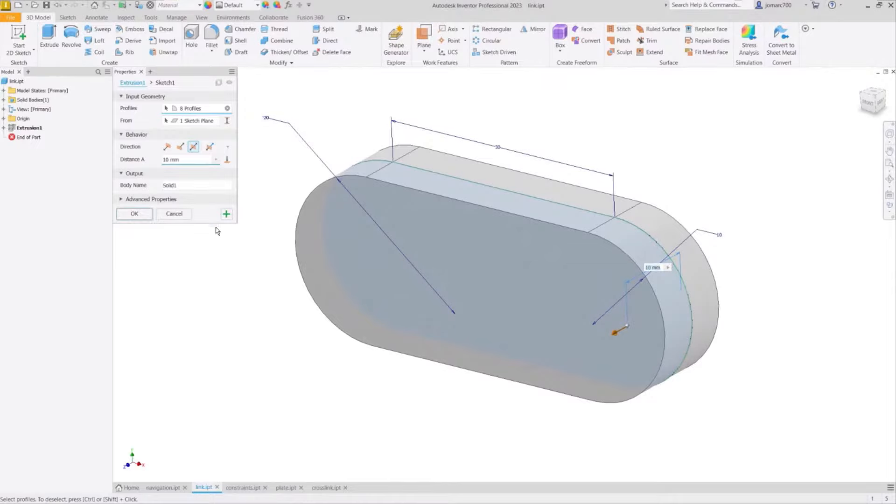
pyautogui.click(138, 216)
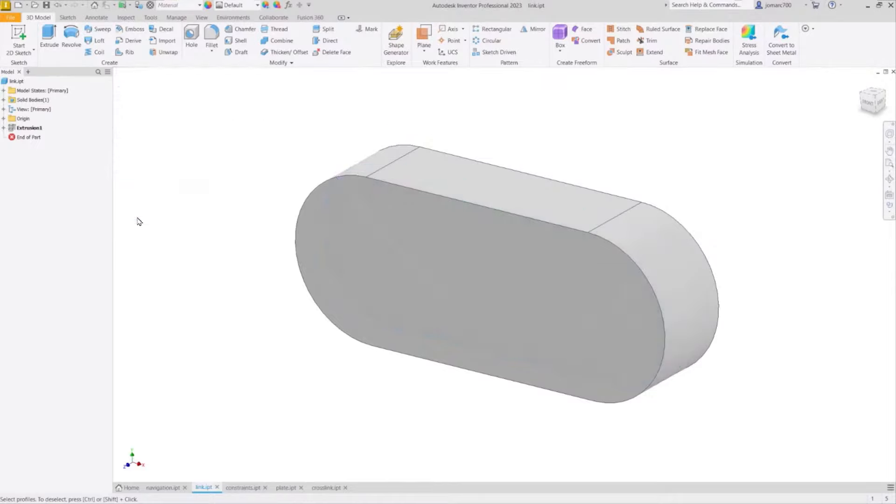
pyautogui.press('F6')
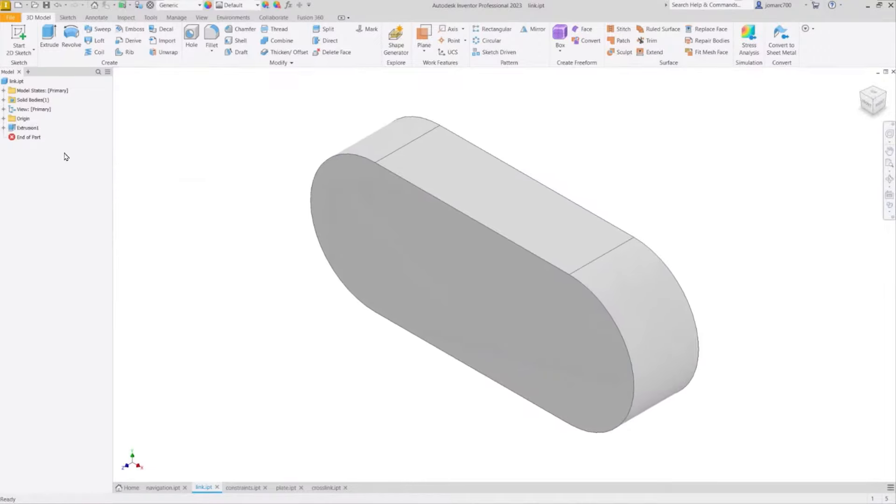
# Make Sketch1 under Extrusion1 visible and set the visual style to Wireframe
pyautogui.click(5, 128)
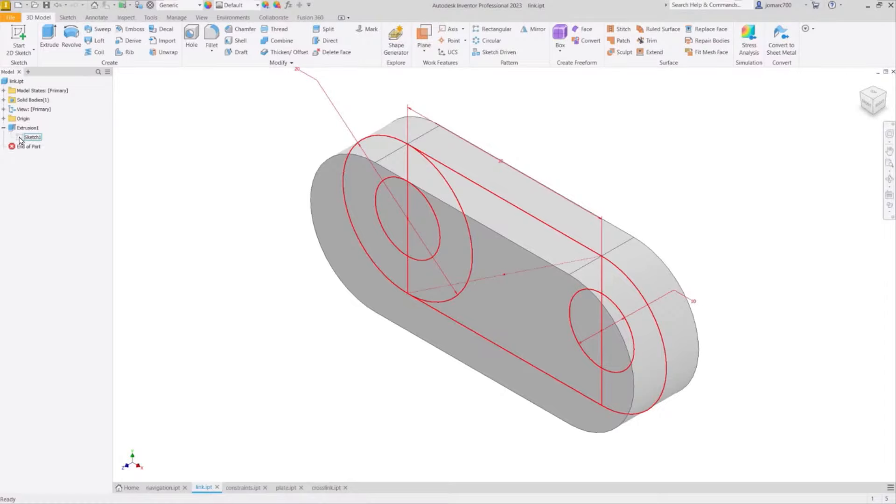
pyautogui.rightClick(21, 139)
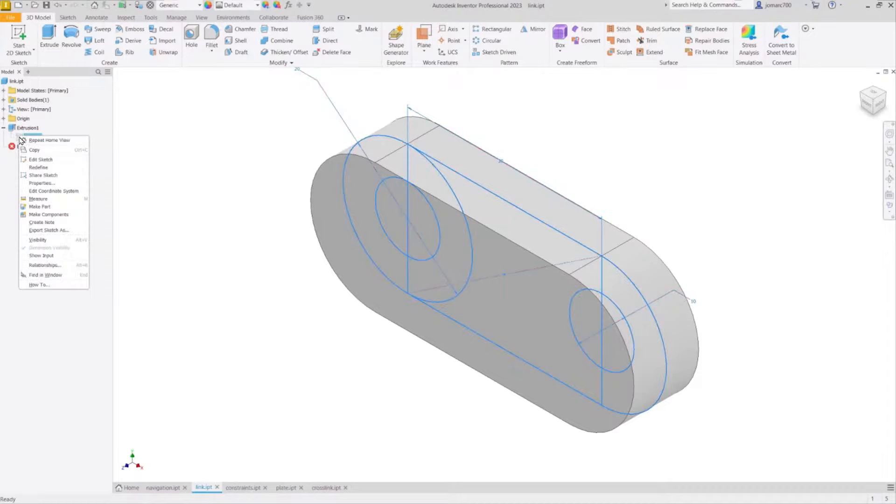
pyautogui.click(60, 243)
pyautogui.keyDown('shift'); pyautogui.moveTo(251, 197); pyautogui.dragTo(276, 193, button='middle'); pyautogui.keyUp('shift')
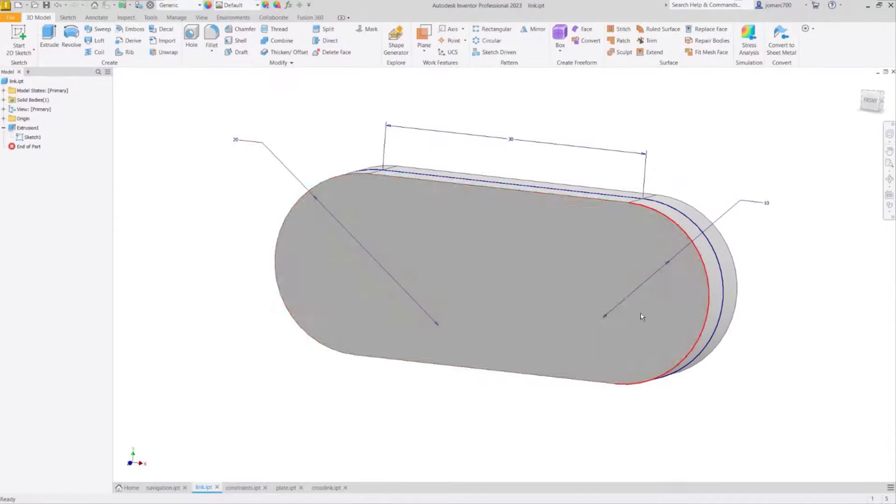
pyautogui.moveTo(252, 175)
pyautogui.keyDown('shift'); pyautogui.mouseDown(button='middle')
pyautogui.moveTo(240, 198)
pyautogui.moveTo(243, 178)
pyautogui.mouseUp(button='middle'); pyautogui.keyUp('shift')
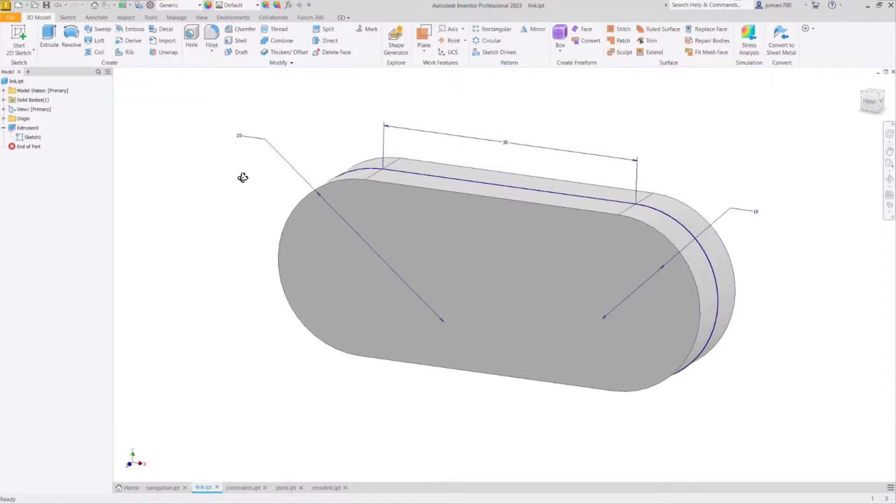
pyautogui.moveTo(252, 170)
pyautogui.keyDown('shift'); pyautogui.mouseDown(button='middle')
pyautogui.moveTo(240, 208)
pyautogui.moveTo(240, 172)
pyautogui.moveTo(204, 184)
pyautogui.moveTo(306, 160)
pyautogui.moveTo(478, 170)
pyautogui.moveTo(278, 154)
pyautogui.moveTo(233, 191)
pyautogui.moveTo(275, 159)
pyautogui.mouseUp(button='middle'); pyautogui.keyUp('shift')
pyautogui.press('F6')
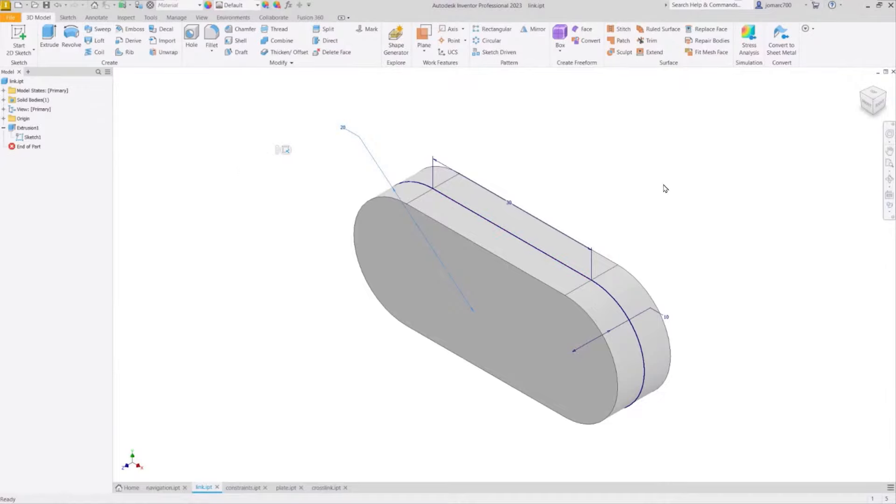
pyautogui.click(889, 214)
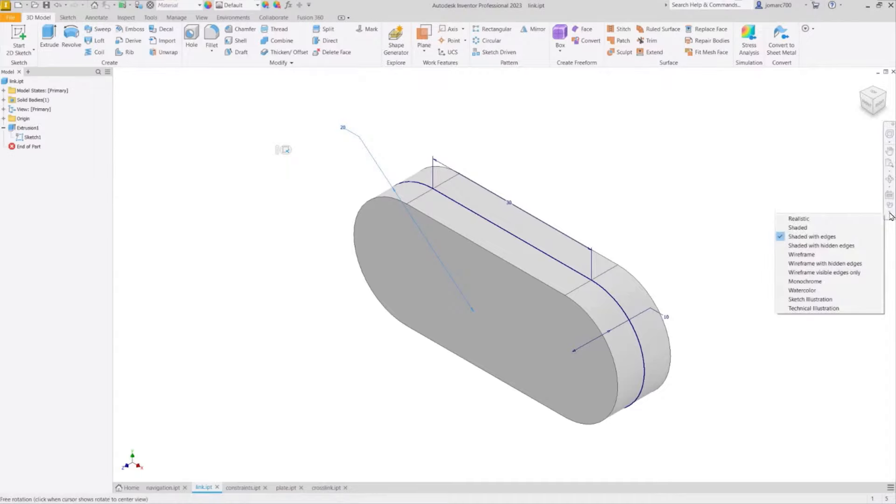
pyautogui.click(825, 254)
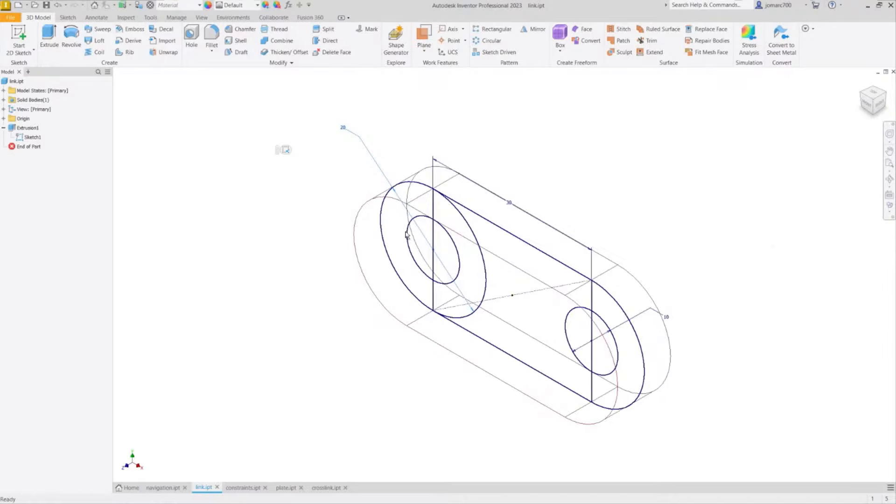
# Extrude both halves of the small circle at the link's 20 mm circle end by 2.5+15 mm in the flipped direction, joined to the body
pyautogui.press('e')
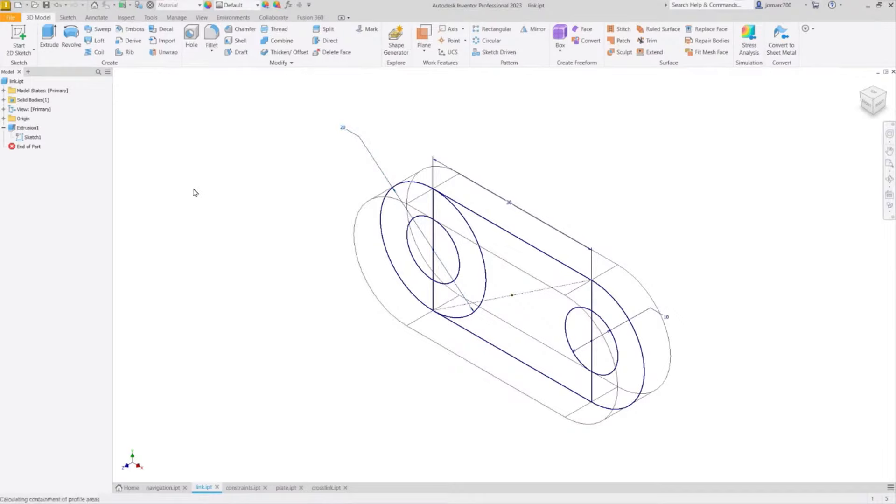
pyautogui.click(421, 250)
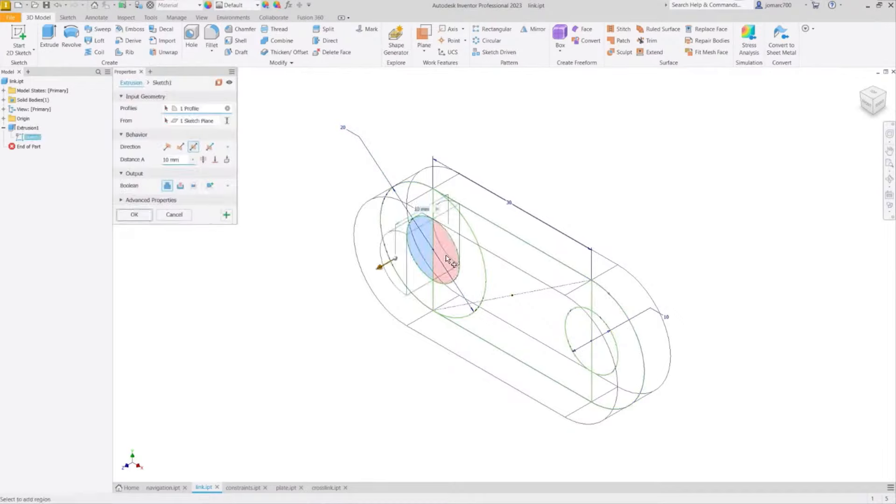
pyautogui.click(447, 256)
pyautogui.keyDown('shift'); pyautogui.moveTo(448, 205); pyautogui.dragTo(436, 219, button='middle'); pyautogui.keyUp('shift')
pyautogui.click(873, 102)
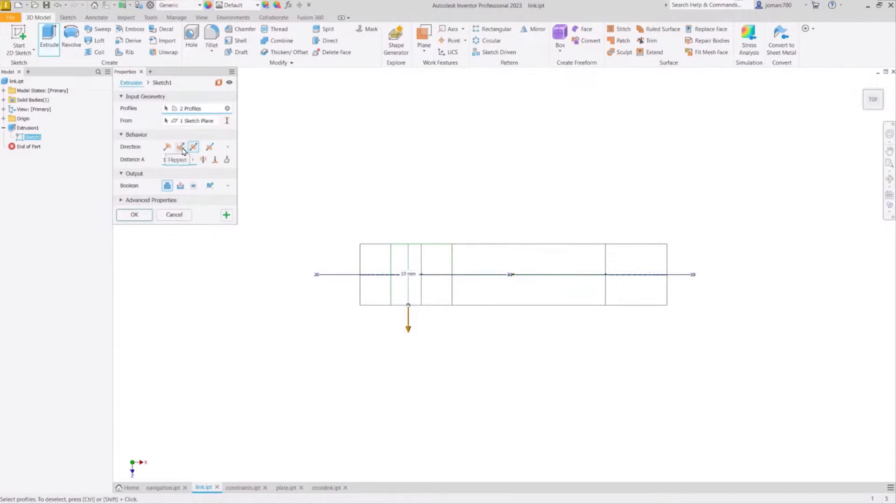
pyautogui.click(180, 148)
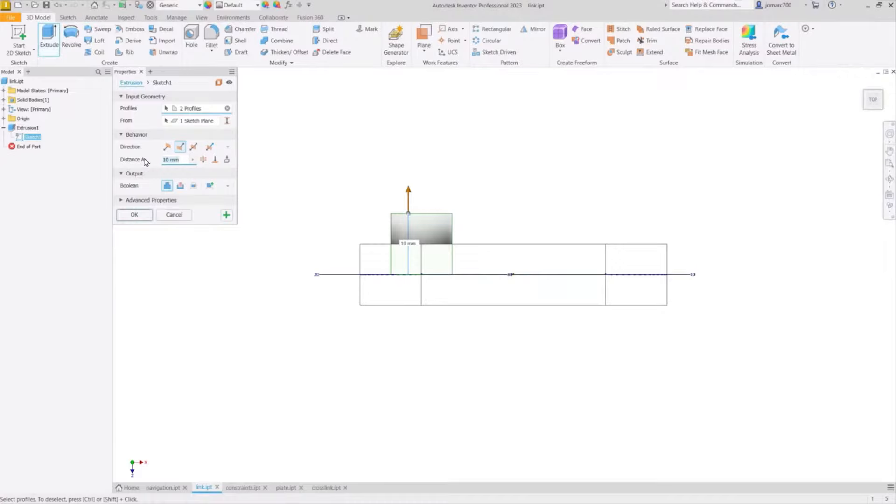
pyautogui.write('2.5+')
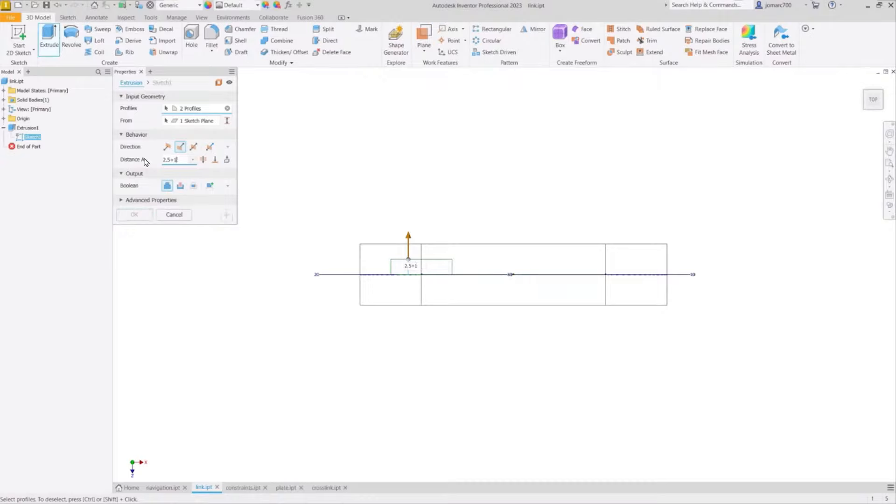
pyautogui.write('15')
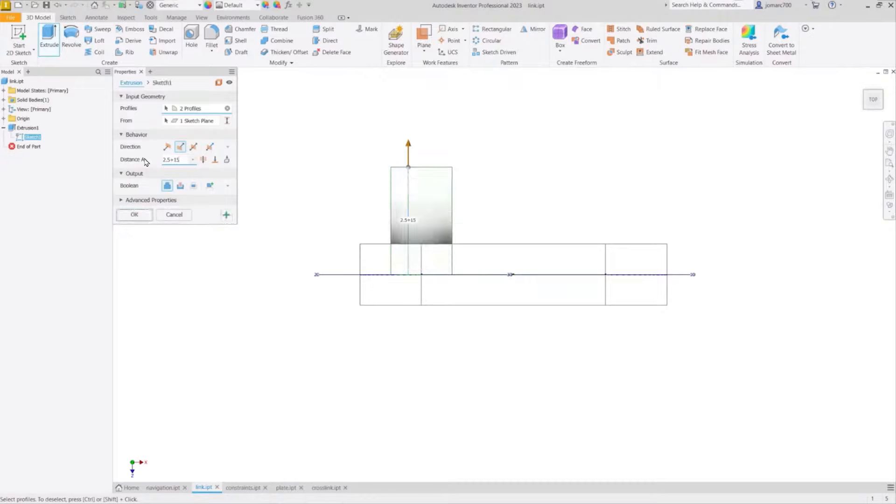
pyautogui.press('Return')
pyautogui.press('F6')
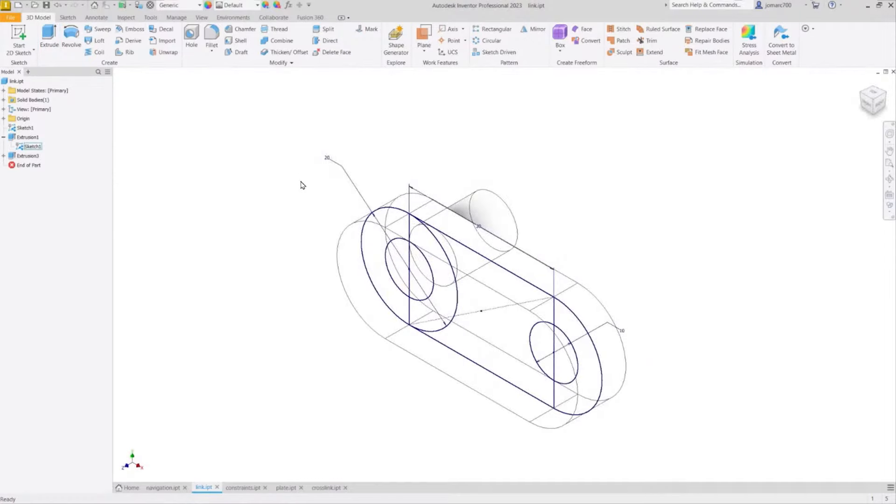
# Extrude both halves of the 10 mm circle at the link's other end by 2.5 mm + 10 mm in the default direction, joined to the body
pyautogui.press('e')
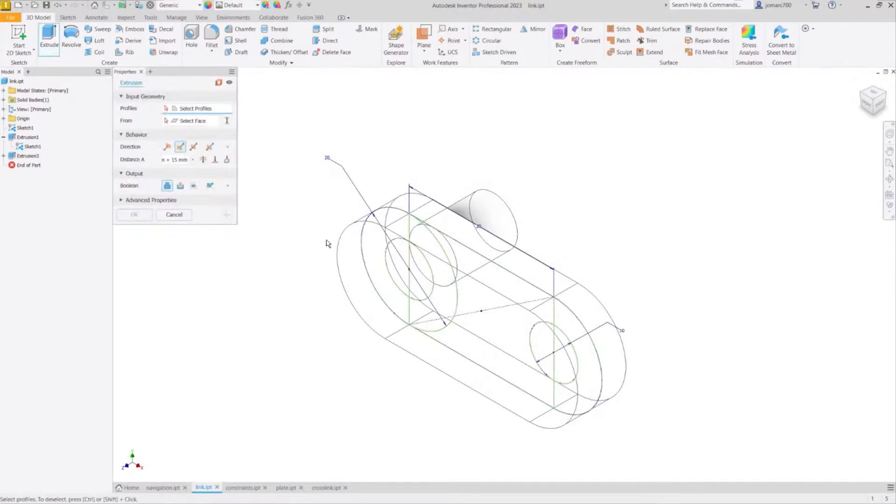
pyautogui.click(544, 343)
pyautogui.click(569, 368)
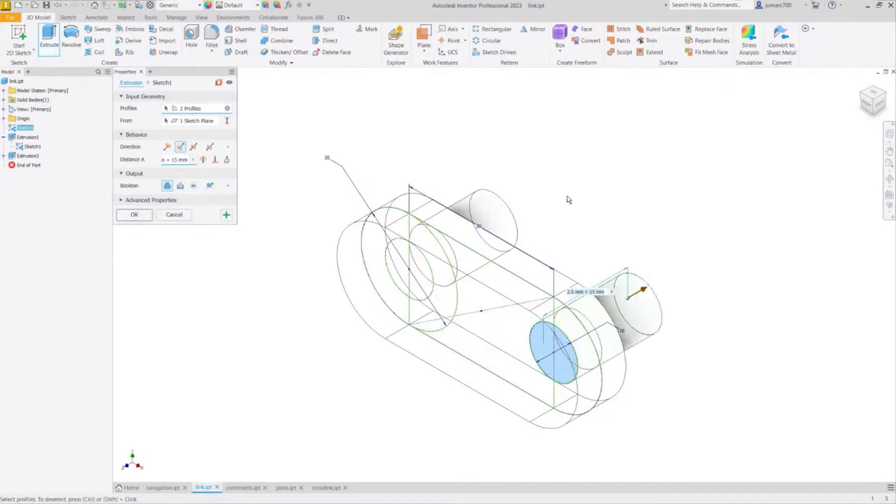
pyautogui.click(167, 150)
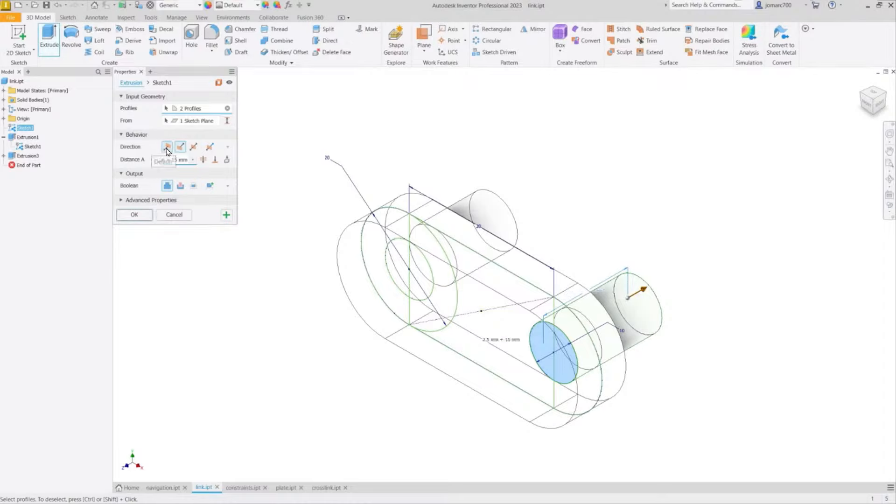
pyautogui.keyDown('shift'); pyautogui.moveTo(490, 208); pyautogui.dragTo(694, 181, button='middle'); pyautogui.keyUp('shift')
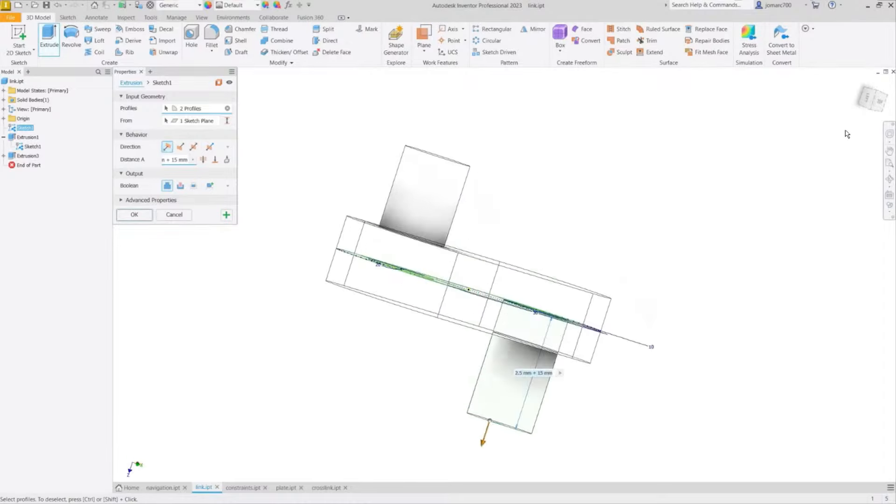
pyautogui.click(871, 99)
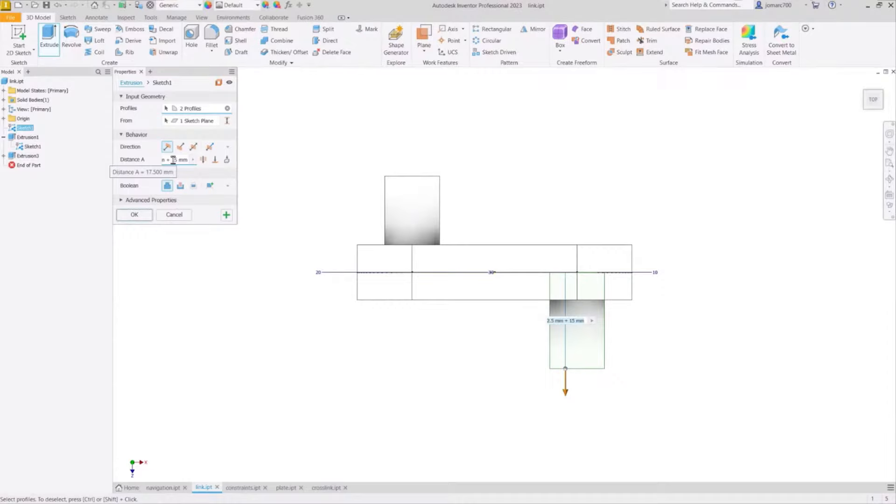
pyautogui.click(175, 160)
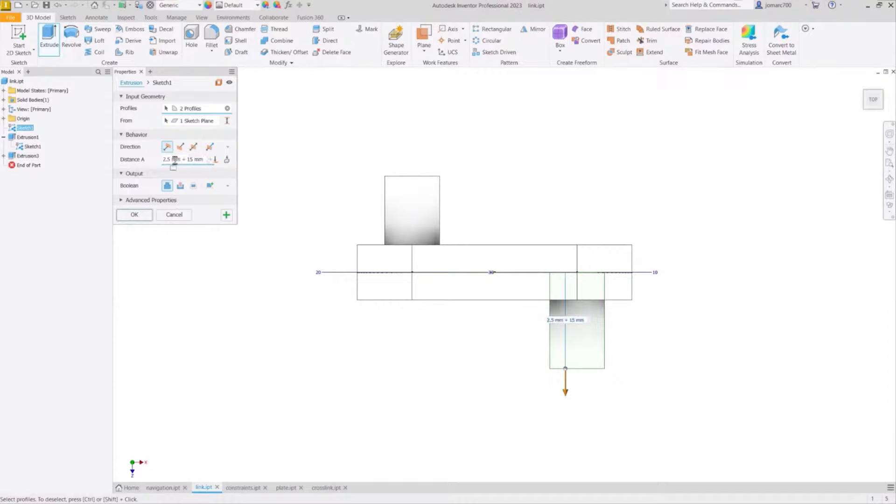
pyautogui.click(193, 160)
pyautogui.press('BackSpace')
pyautogui.write('01')
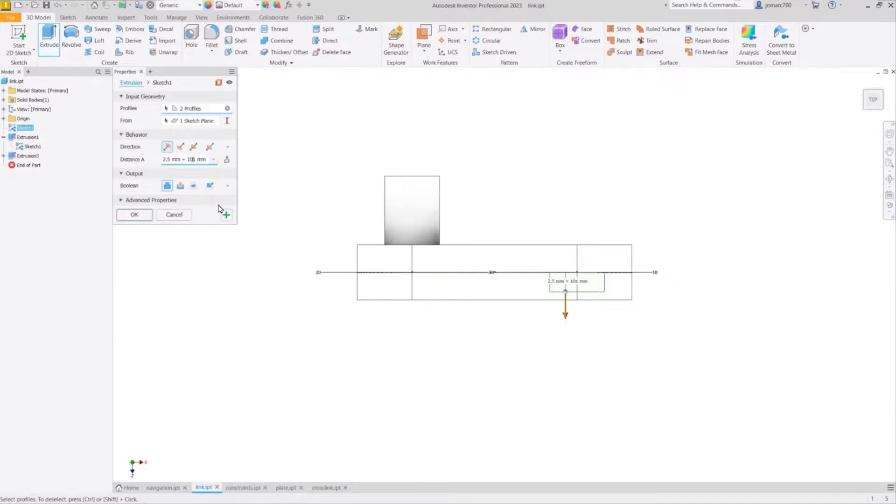
pyautogui.press('BackSpace')
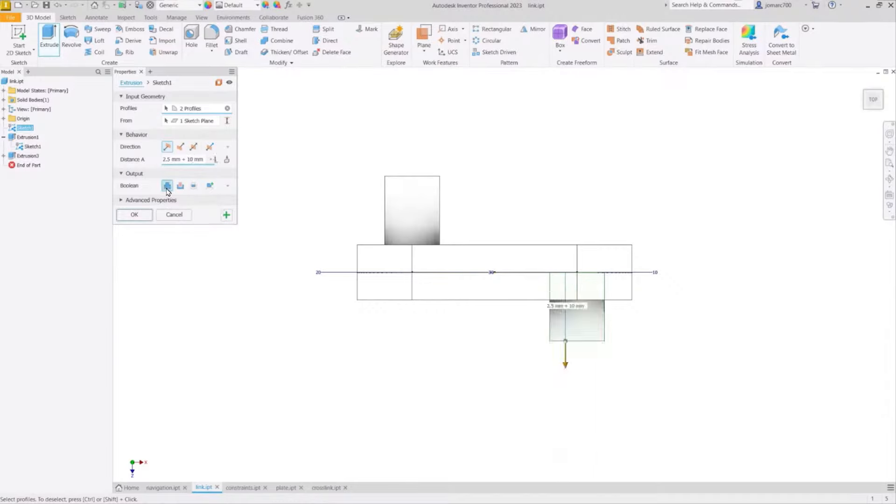
pyautogui.click(135, 215)
pyautogui.press('F6')
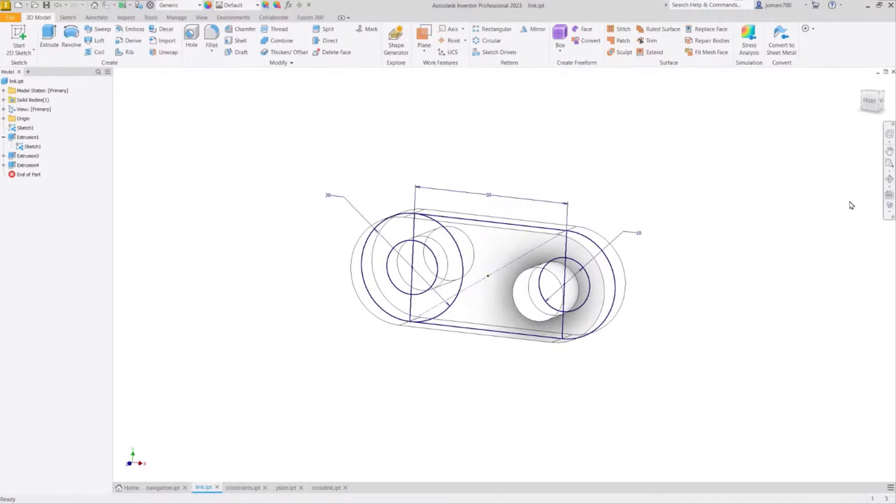
# Set the link's visual style to Shaded with edges and restore the home view
pyautogui.click(891, 215)
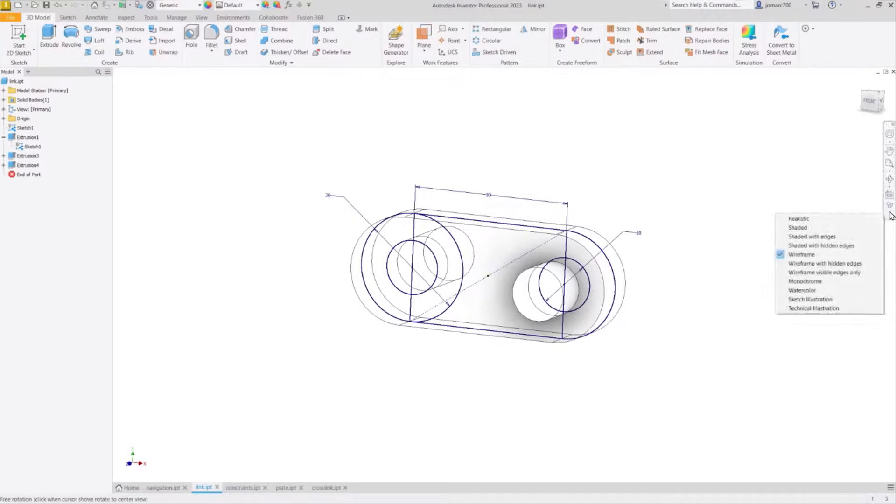
pyautogui.click(840, 238)
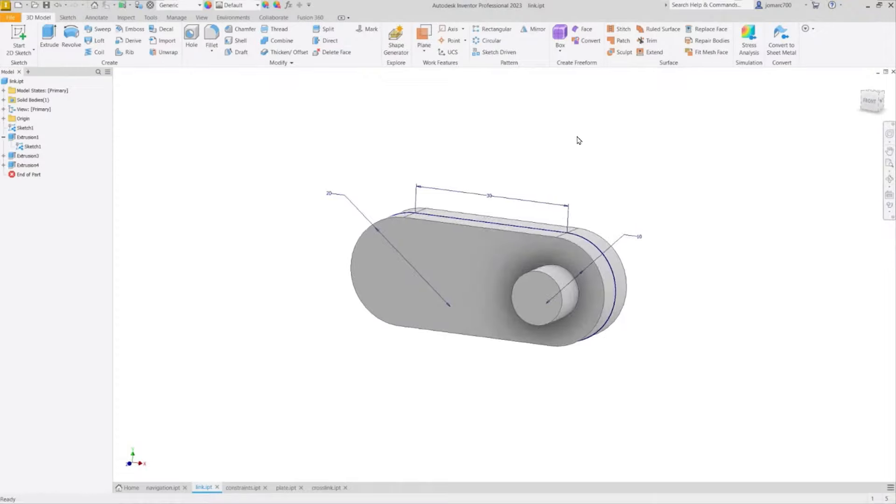
pyautogui.press('F6')
# Measure the link body's thickness along the straight edge beside the shorter pin
pyautogui.keyDown('shift'); pyautogui.moveTo(283, 169); pyautogui.dragTo(275, 146, button='middle'); pyautogui.keyUp('shift')
pyautogui.scroll(-3, 270, 141)
pyautogui.scroll(4, 394, 230)
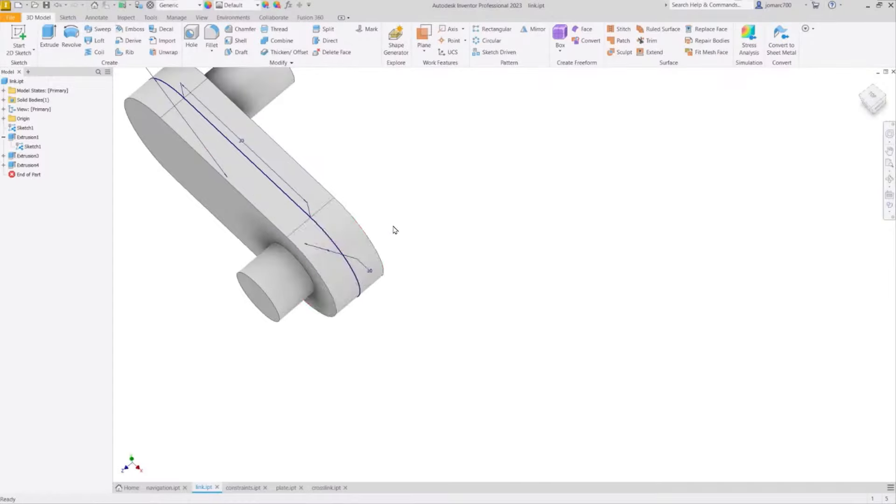
pyautogui.moveTo(364, 192); pyautogui.dragTo(567, 239, button='middle')
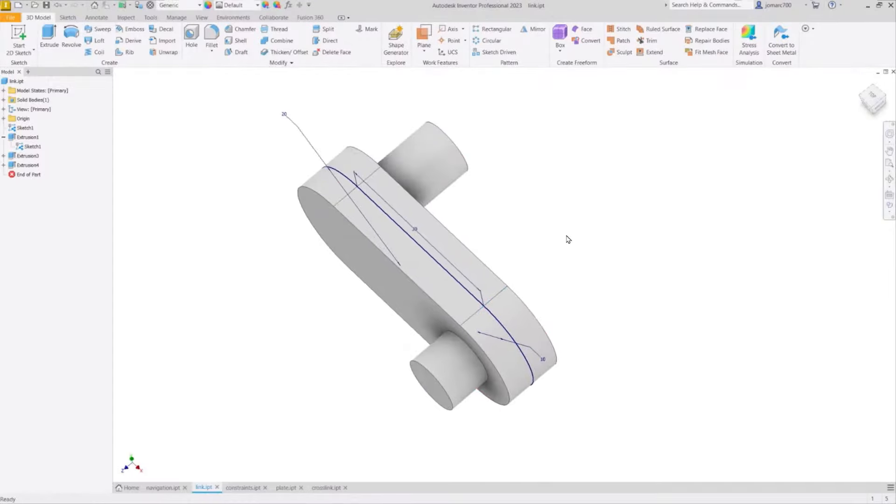
pyautogui.press('m')
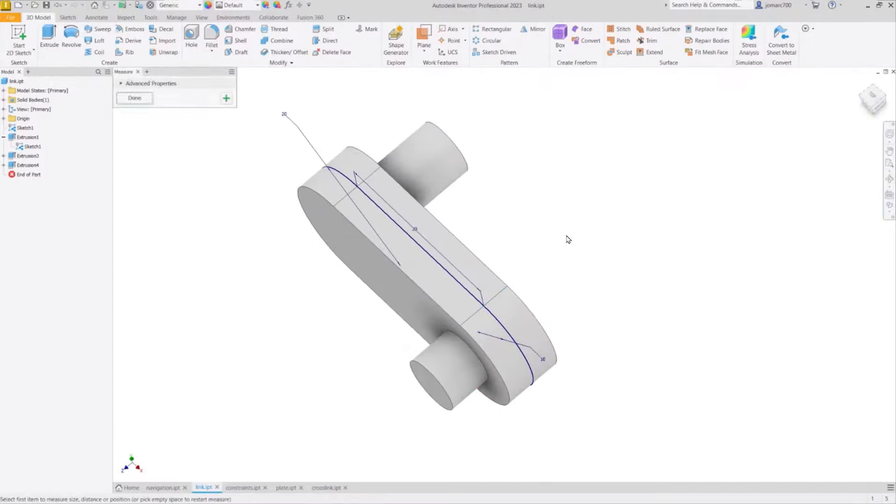
pyautogui.click(501, 295)
pyautogui.keyDown('shift'); pyautogui.moveTo(518, 246); pyautogui.dragTo(516, 266, button='middle'); pyautogui.keyUp('shift')
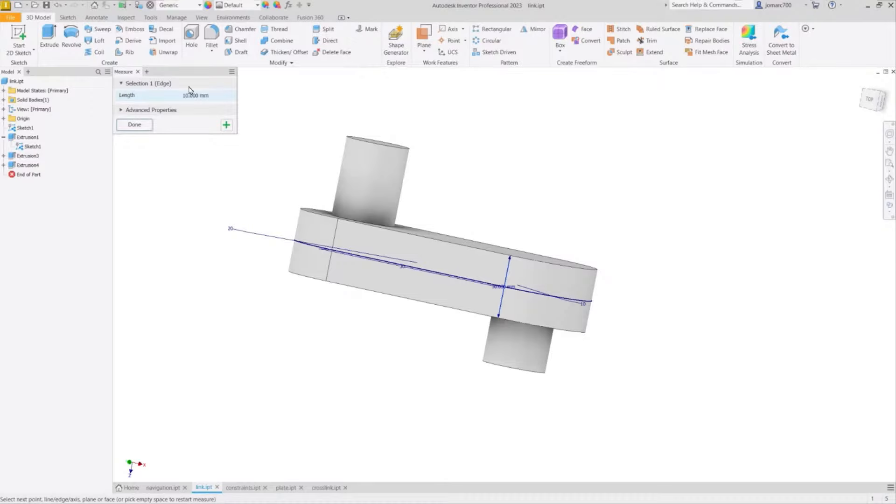
pyautogui.click(275, 126)
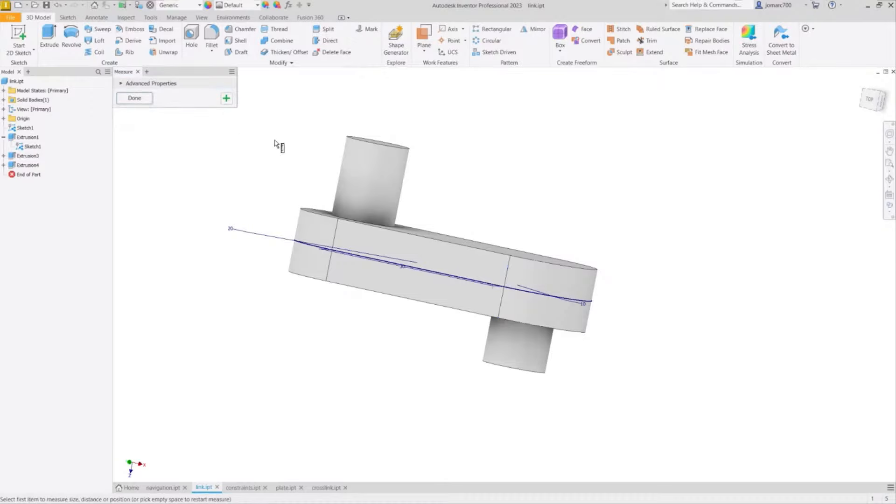
pyautogui.press('Escape')
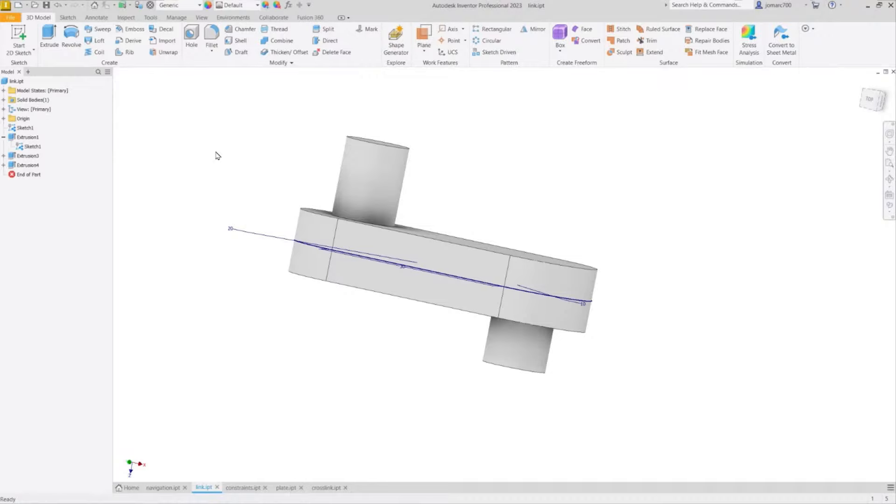
# Edit Extrusion1 to set the link body's symmetric extrusion distance to 5 mm
pyautogui.click(12, 142)
pyautogui.rightClick(11, 142)
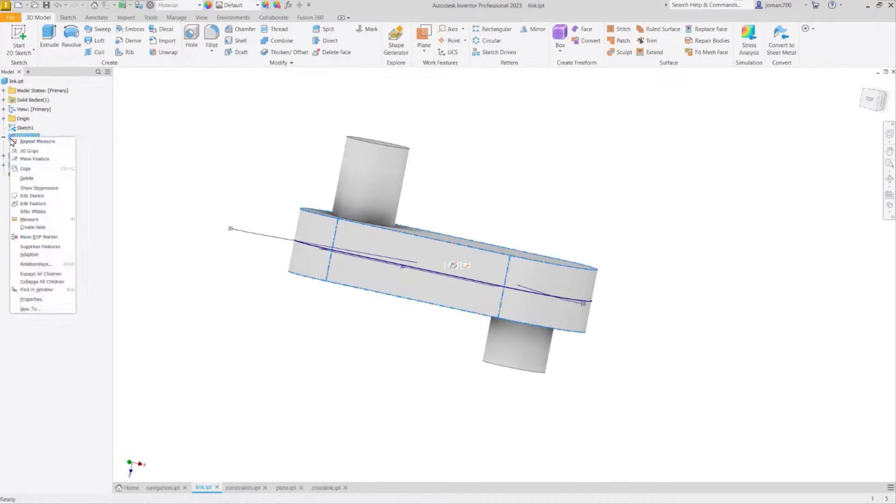
pyautogui.click(55, 209)
pyautogui.moveTo(366, 150)
pyautogui.keyDown('shift'); pyautogui.mouseDown(button='middle')
pyautogui.moveTo(385, 132)
pyautogui.moveTo(379, 151)
pyautogui.mouseUp(button='middle'); pyautogui.keyUp('shift')
pyautogui.moveTo(186, 160); pyautogui.dragTo(132, 164)
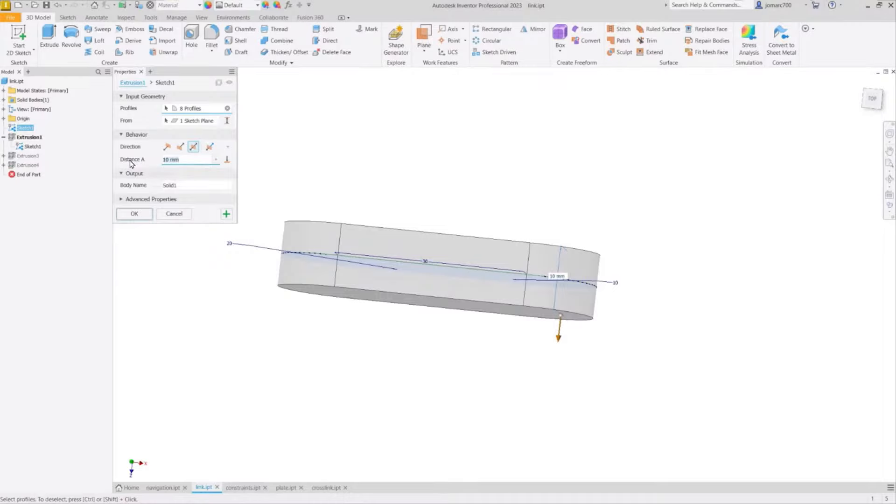
pyautogui.write('5')
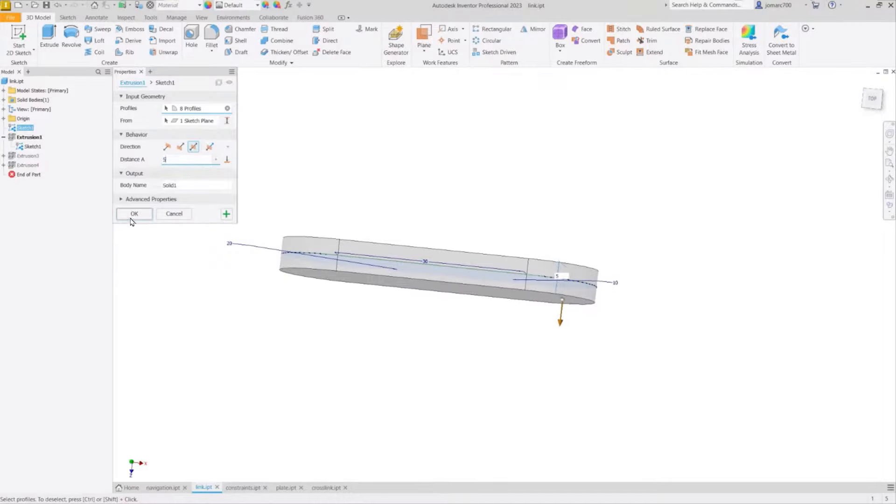
pyautogui.click(134, 215)
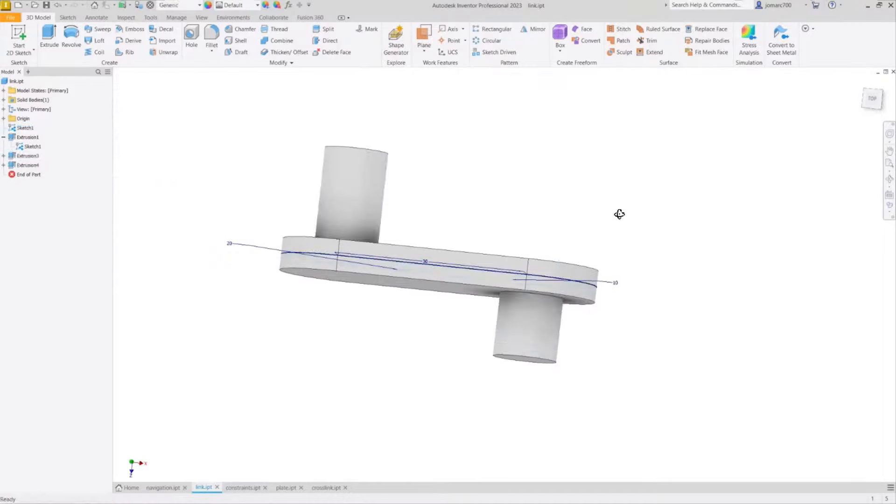
pyautogui.keyDown('shift'); pyautogui.moveTo(618, 212); pyautogui.dragTo(672, 236, button='middle'); pyautogui.keyUp('shift')
pyautogui.moveTo(446, 164)
pyautogui.keyDown('shift'); pyautogui.mouseDown(button='middle')
pyautogui.moveTo(427, 158)
pyautogui.moveTo(462, 155)
pyautogui.mouseUp(button='middle'); pyautogui.keyUp('shift')
pyautogui.press('F6')
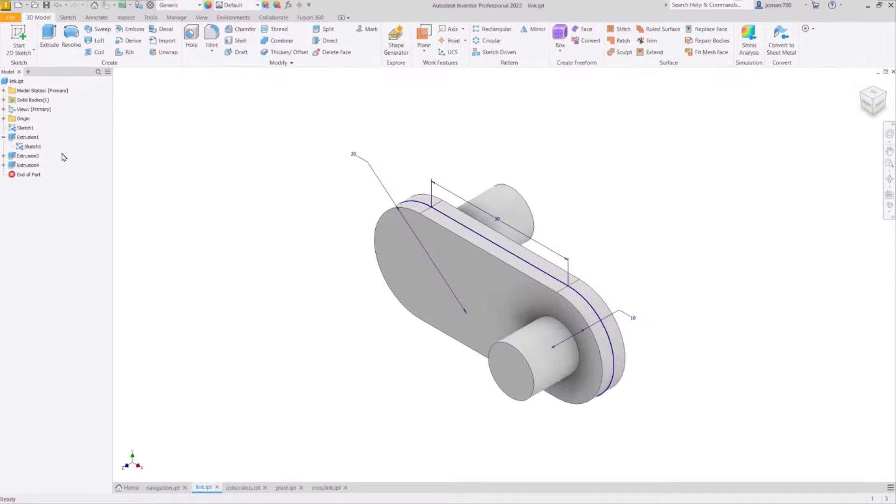
# Turn off the visibility of Sketch1 under Extrusion1 and restore the home view
pyautogui.click(22, 147)
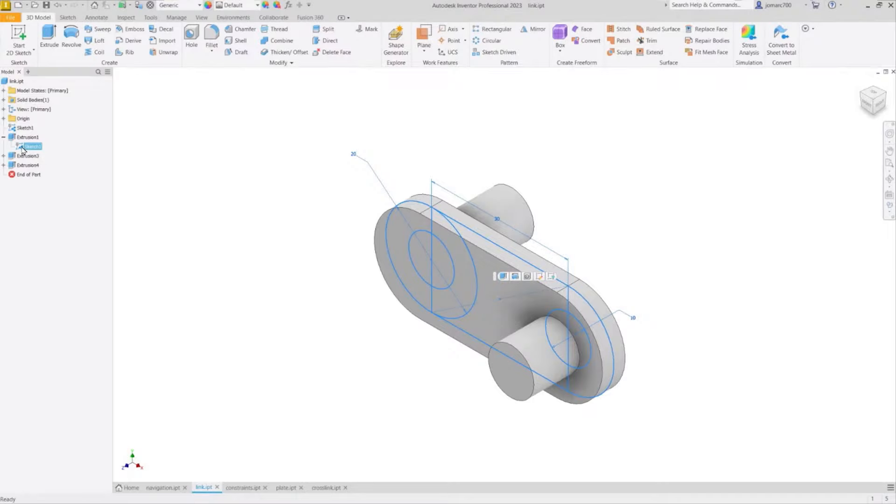
pyautogui.rightClick(23, 148)
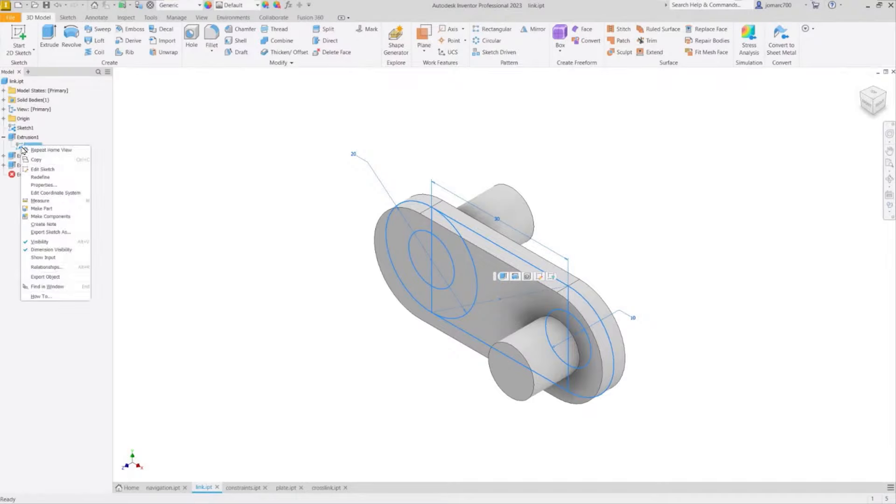
pyautogui.click(59, 243)
pyautogui.press('F6')
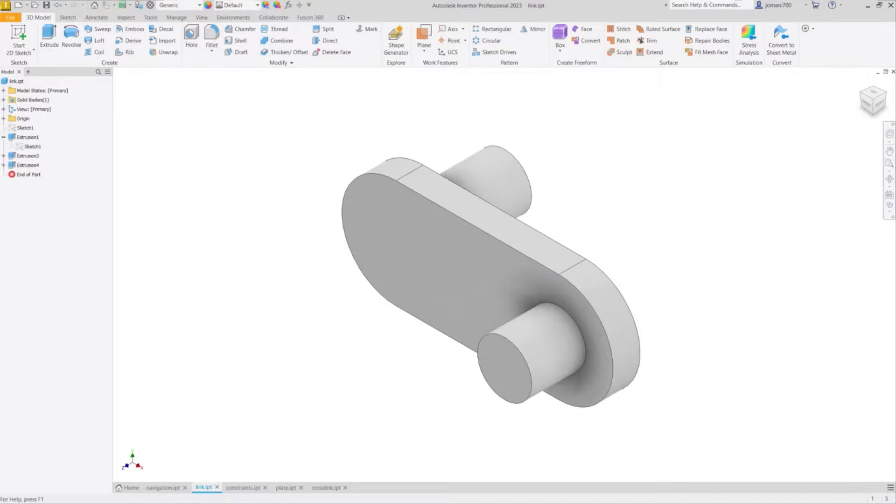
# Create a new assembly from the metric Standard (mm).iam template
pyautogui.click(287, 488)
pyautogui.click(327, 488)
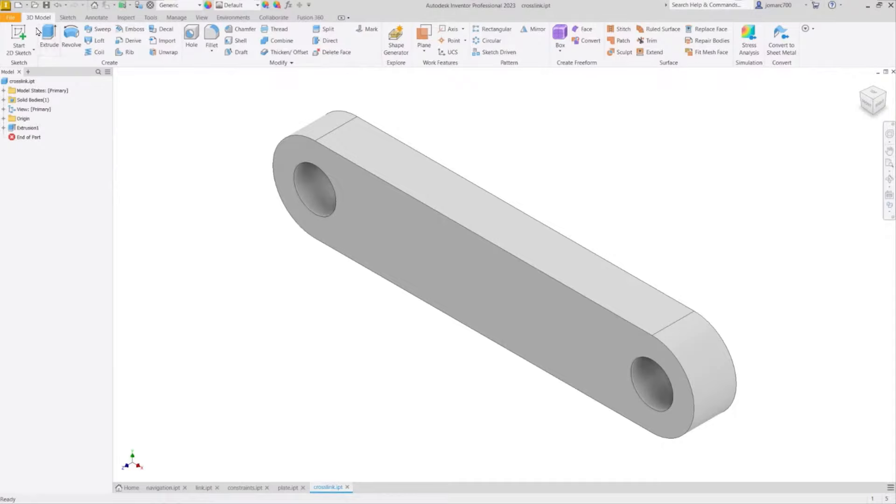
pyautogui.click(19, 6)
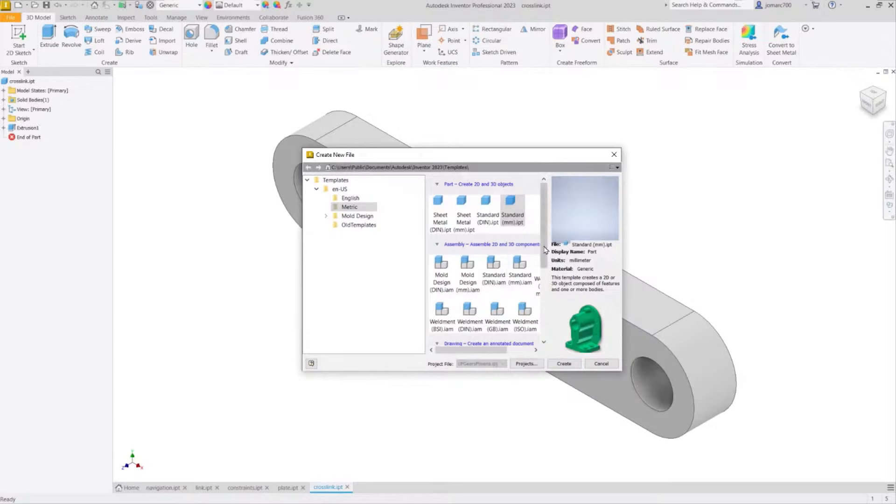
pyautogui.scroll(-2, 535, 260)
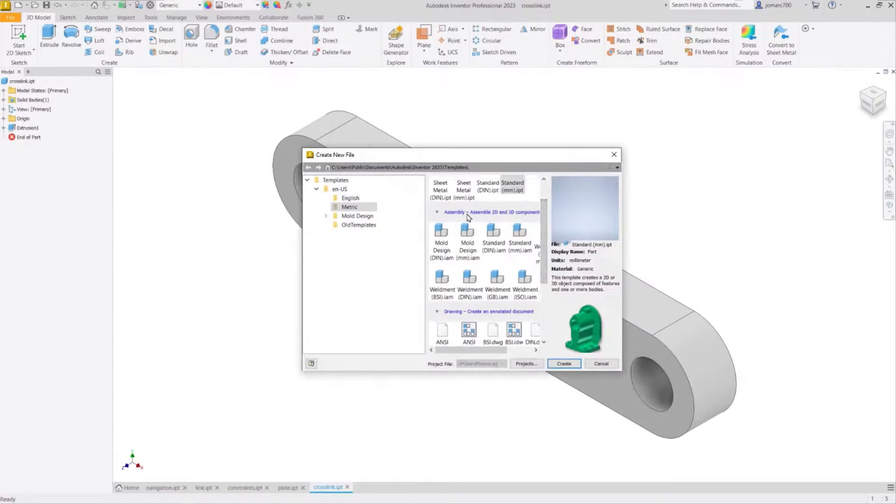
pyautogui.moveTo(469, 353); pyautogui.dragTo(498, 358)
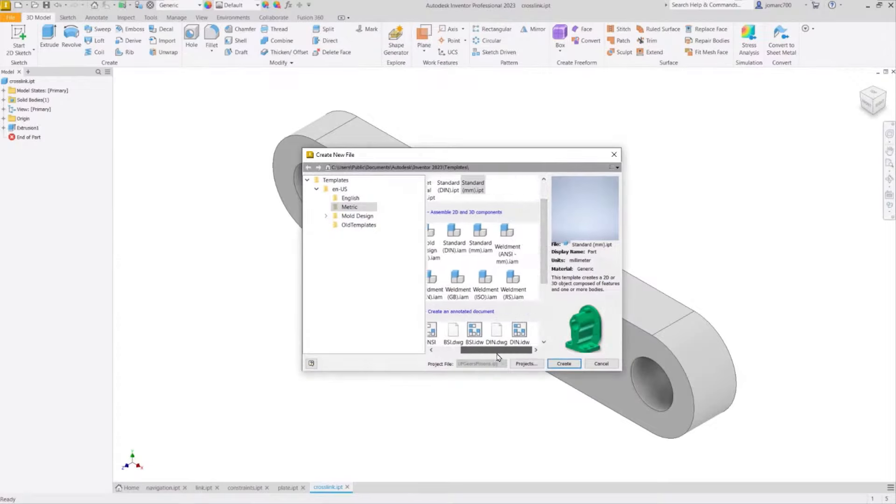
pyautogui.doubleClick(480, 235)
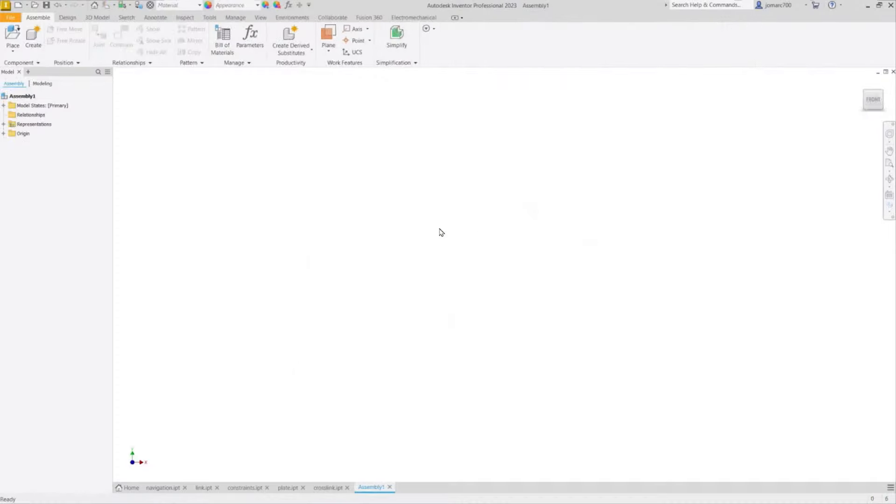
# Save the new assembly as assy-rotator in the UPGearsPinions folder and switch it to the home view
pyautogui.hotkey('ctrl', 's')
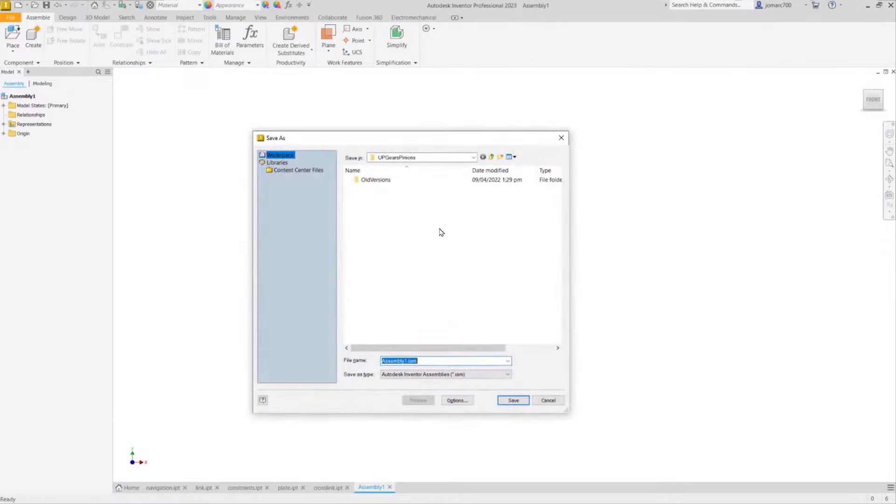
pyautogui.write('assy-rotator')
pyautogui.click(514, 403)
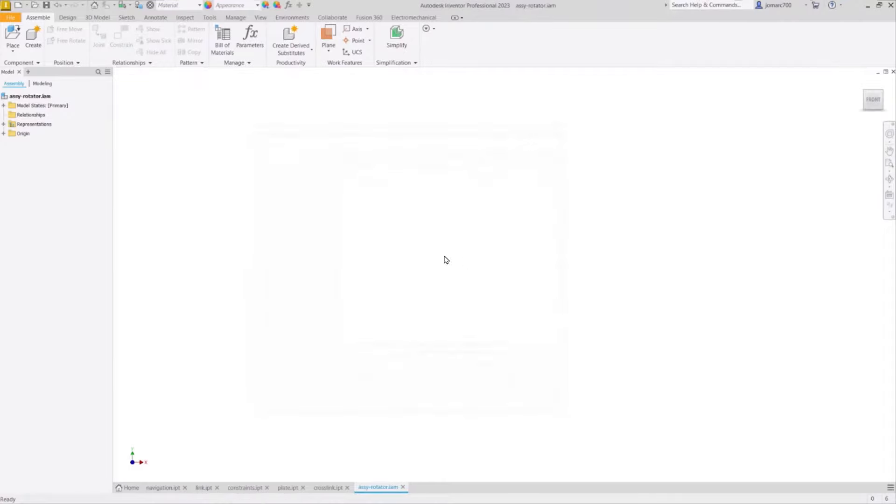
pyautogui.press('F6')
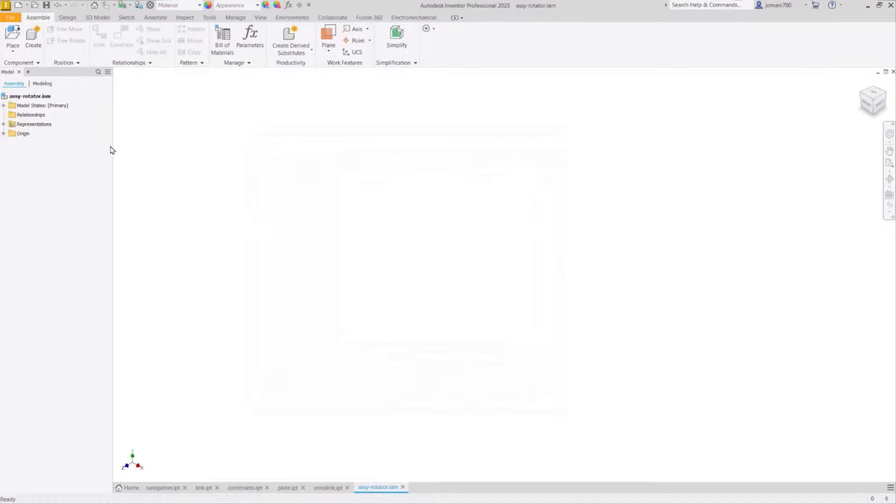
# Check the rotator-assembly.png reference drawing and place a single instance of plate.ipt in the assembly
pyautogui.click(13, 52)
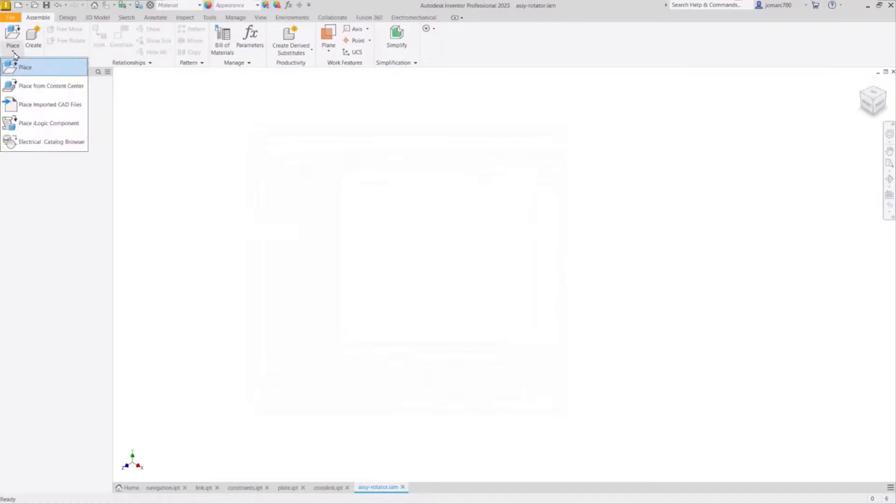
pyautogui.click(27, 69)
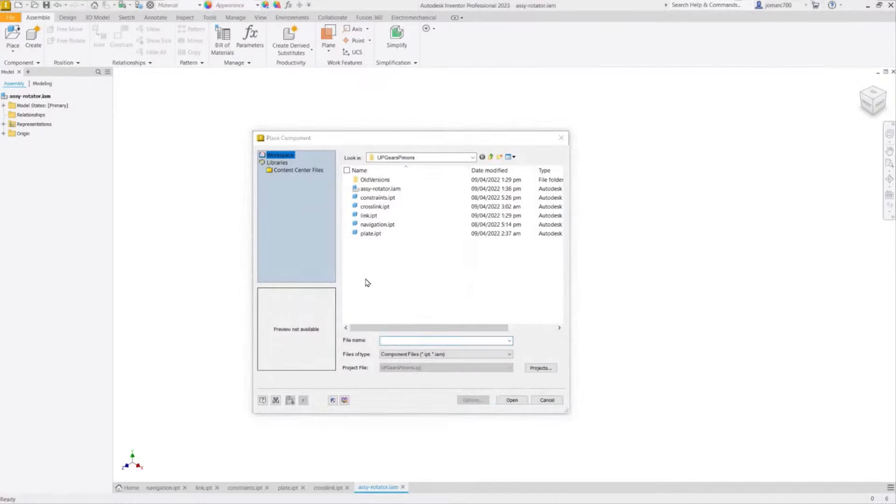
pyautogui.moveTo(0, 112); pyautogui.dragTo(363, 54)
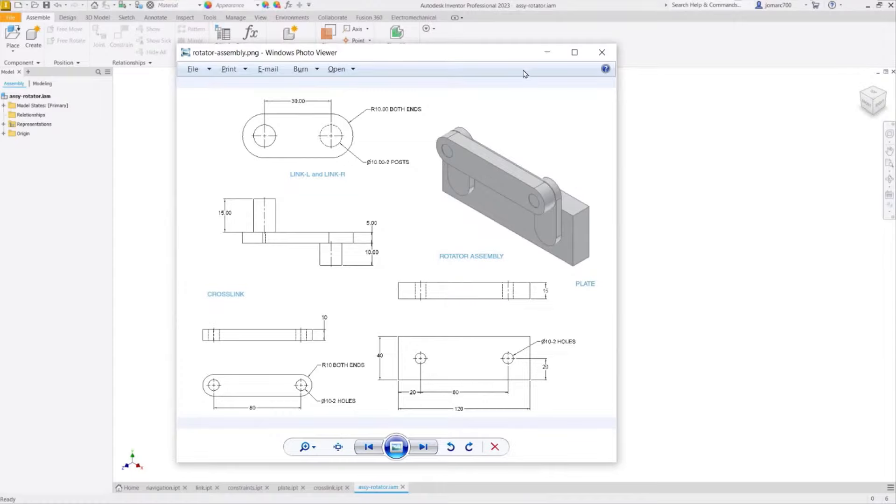
pyautogui.click(547, 56)
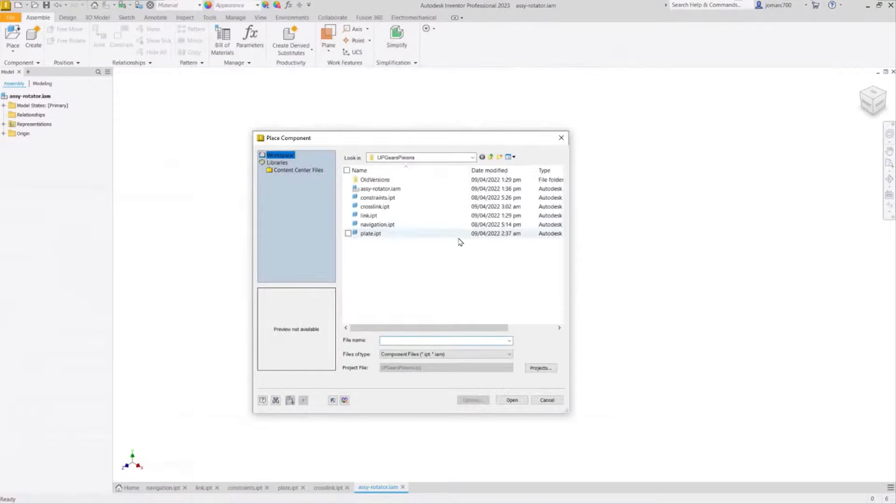
pyautogui.doubleClick(366, 233)
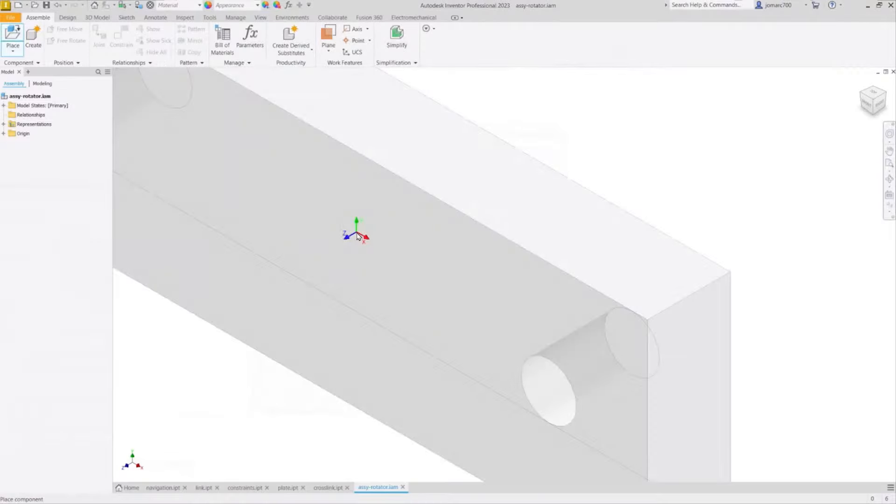
pyautogui.scroll(-3, 397, 237)
pyautogui.scroll(10, 409, 234)
pyautogui.scroll(-5, 412, 234)
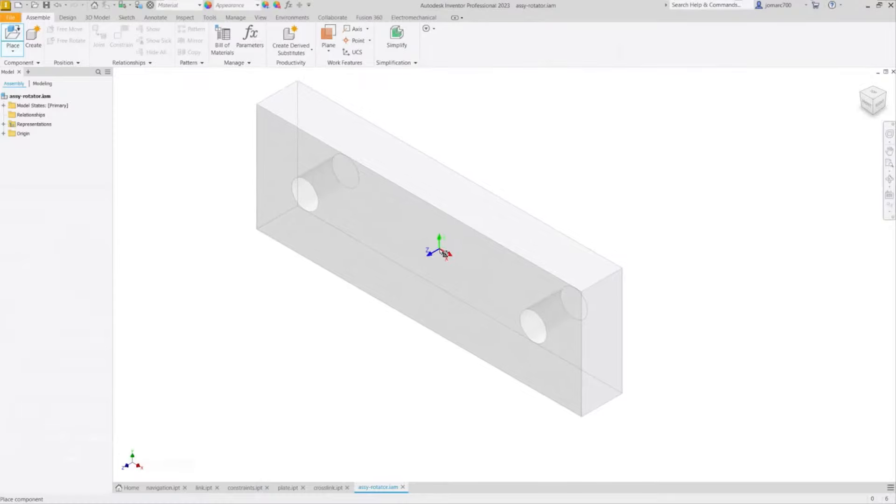
pyautogui.click(493, 167)
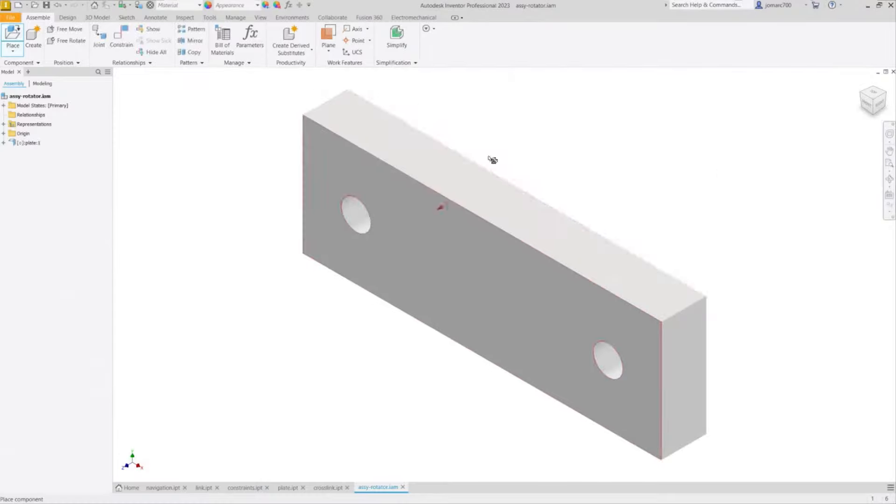
pyautogui.scroll(3, 575, 157)
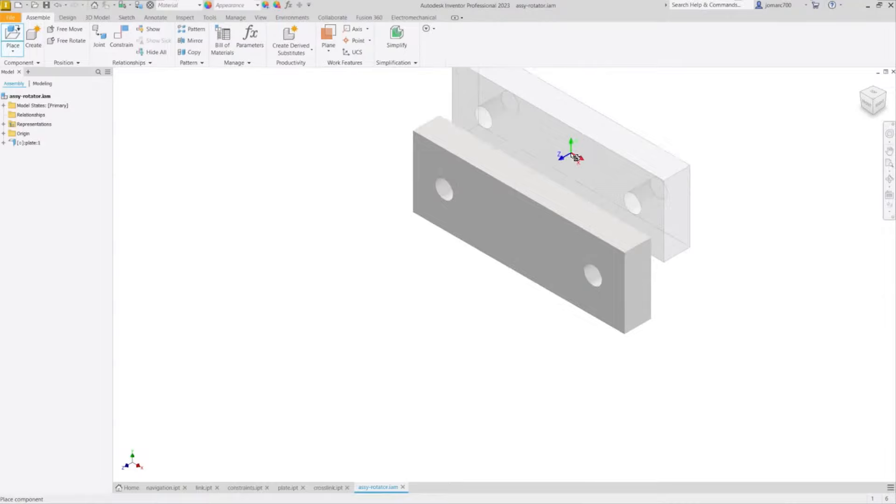
pyautogui.moveTo(575, 157); pyautogui.dragTo(506, 202, button='middle')
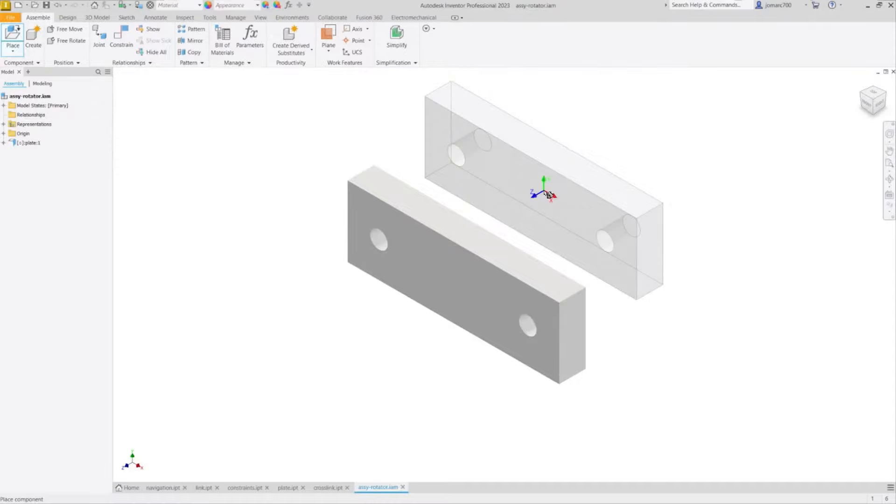
pyautogui.press('Escape')
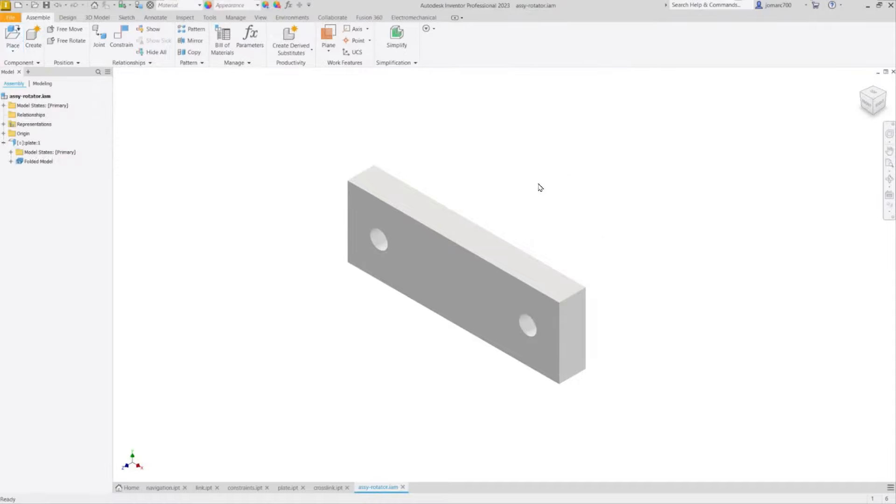
# Display the assembly shaded with edges and move the plate slightly to test its freedom of movement
pyautogui.click(890, 212)
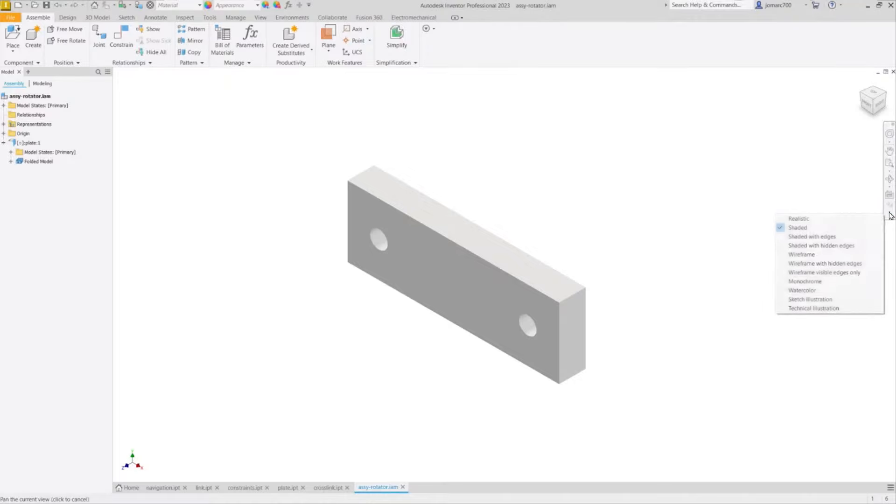
pyautogui.click(837, 237)
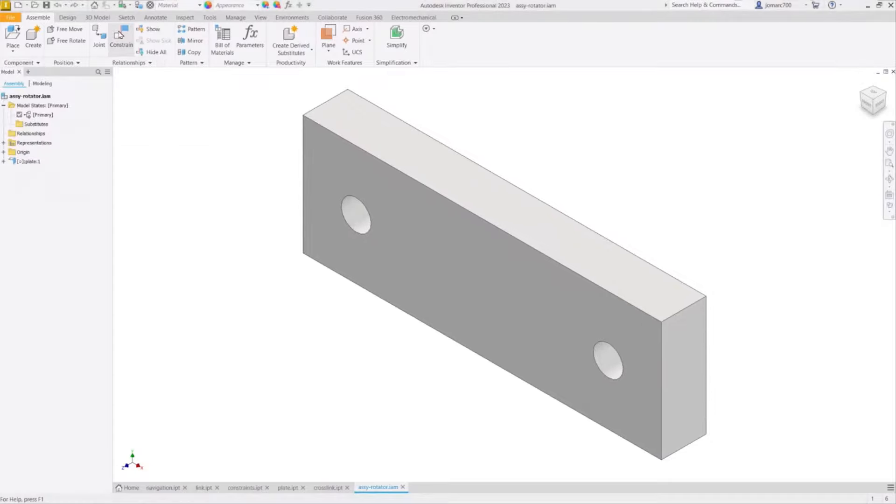
pyautogui.moveTo(458, 236); pyautogui.dragTo(493, 227)
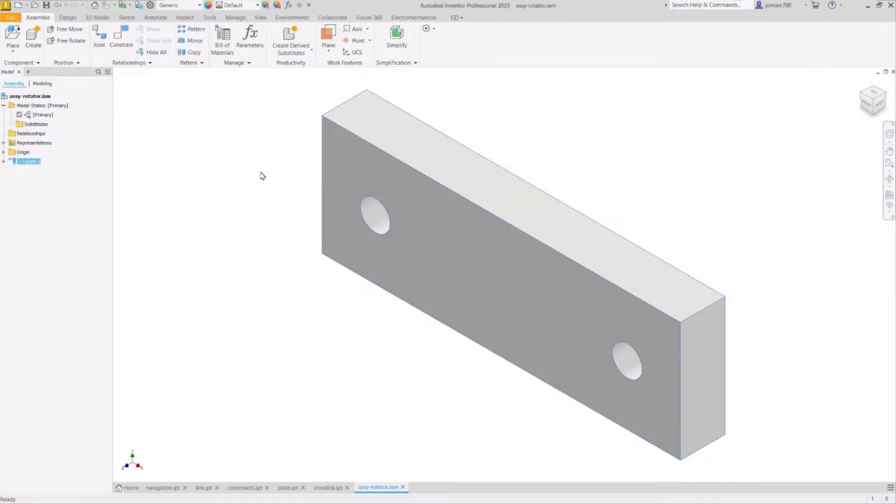
pyautogui.moveTo(260, 173); pyautogui.dragTo(248, 180, button='middle')
pyautogui.click(248, 180)
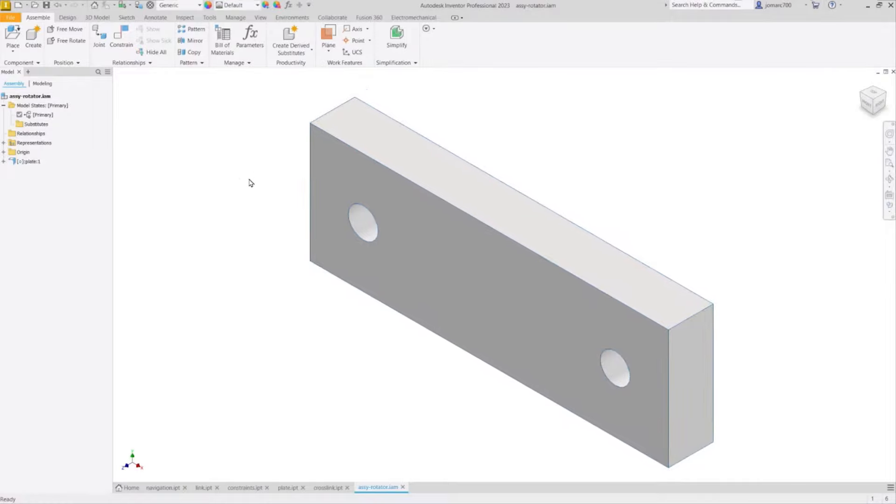
# Mate the plate's XZ Plane to the assembly's XZ Plane with a 0 mm offset
pyautogui.click(121, 44)
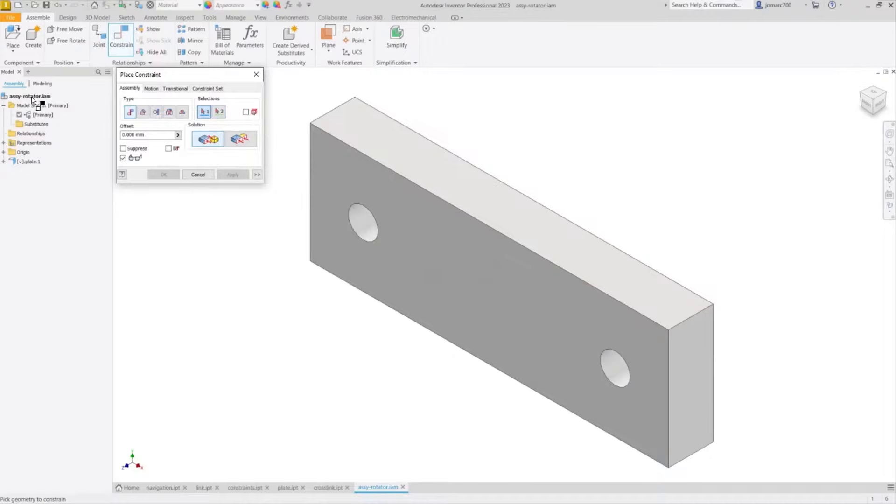
pyautogui.click(3, 163)
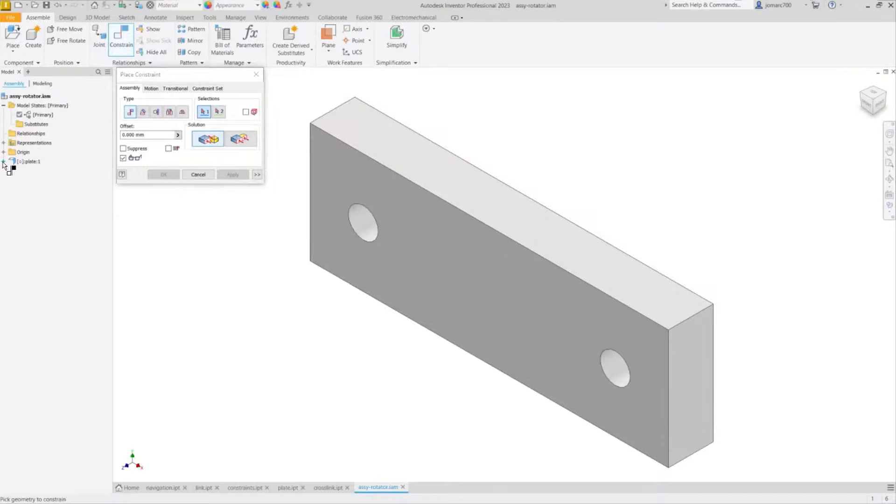
pyautogui.click(3, 161)
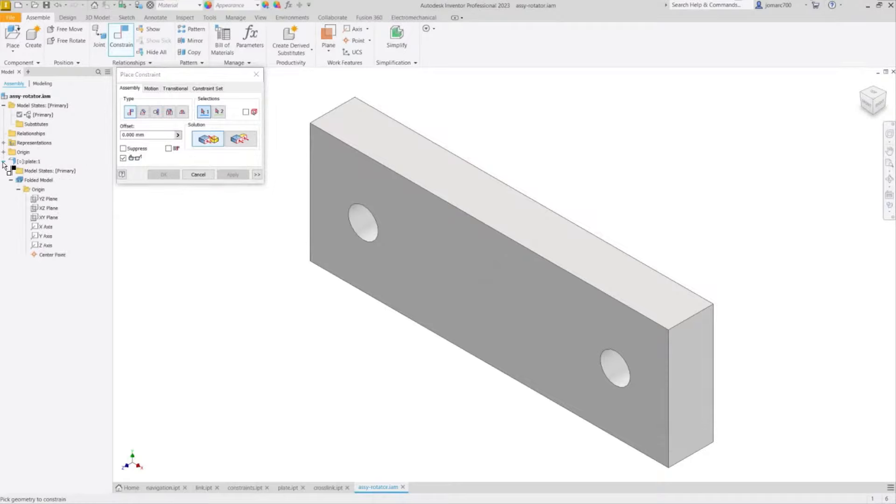
pyautogui.click(51, 208)
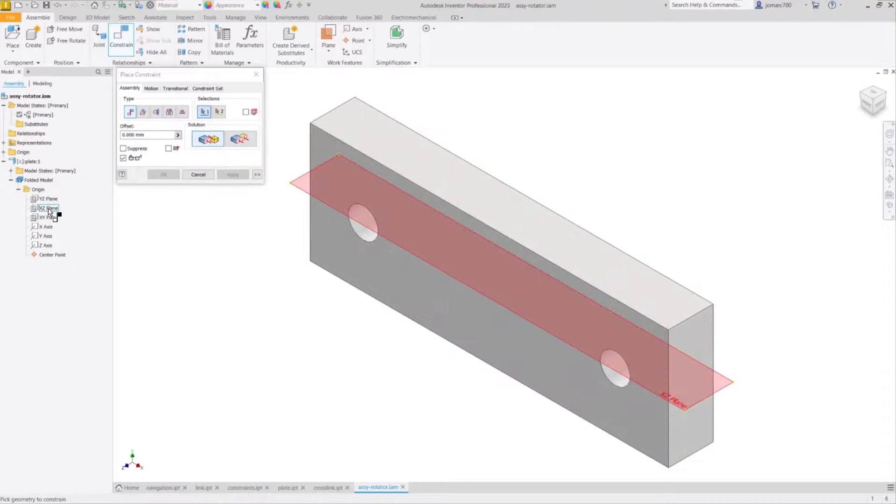
pyautogui.click(50, 209)
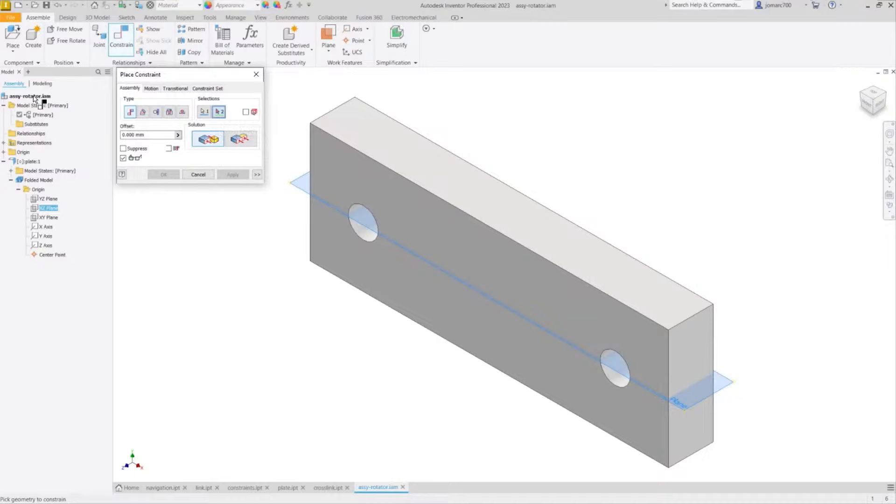
pyautogui.click(4, 152)
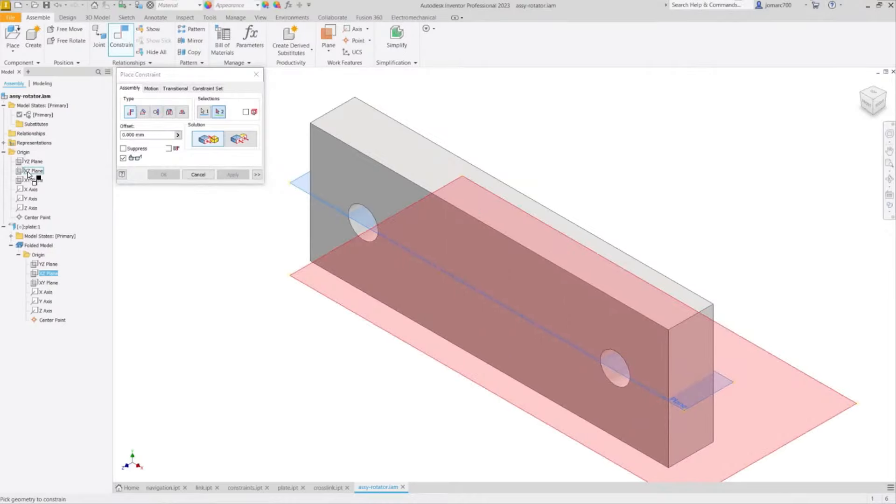
pyautogui.click(20, 174)
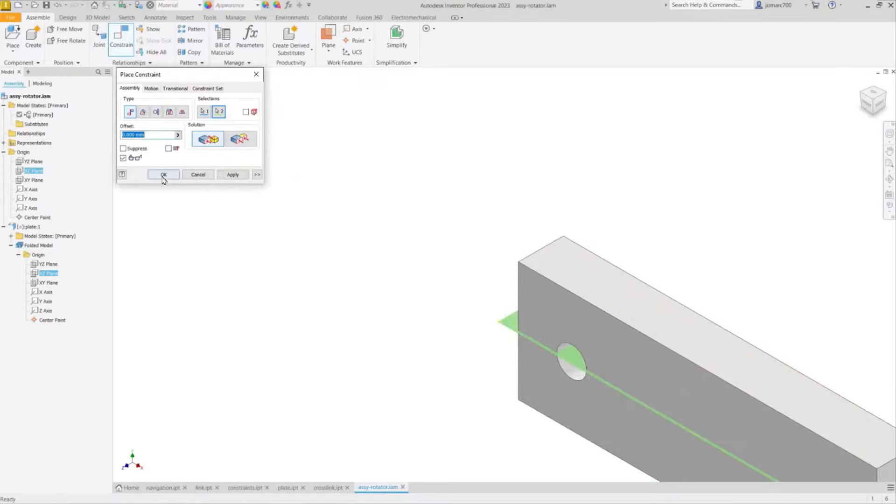
pyautogui.click(164, 175)
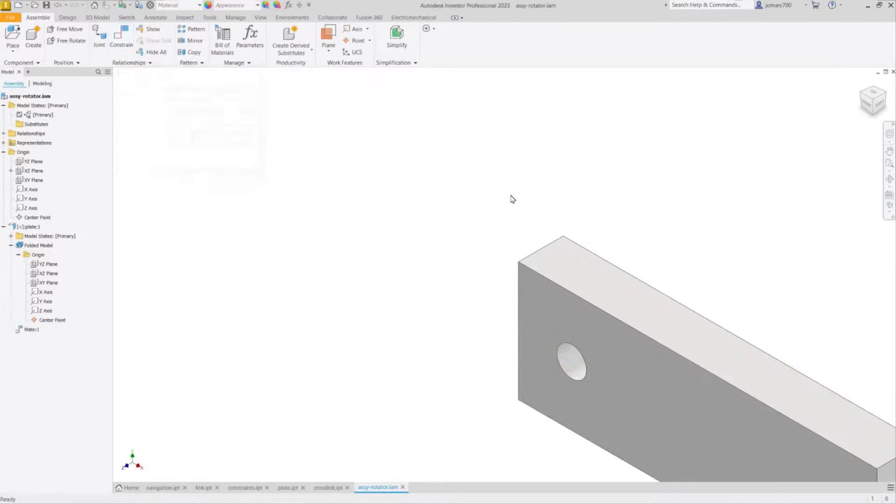
# Move the plate in the isometric and front views to check its remaining freedom, and restore the home view
pyautogui.moveTo(560, 214); pyautogui.dragTo(395, 89, button='middle')
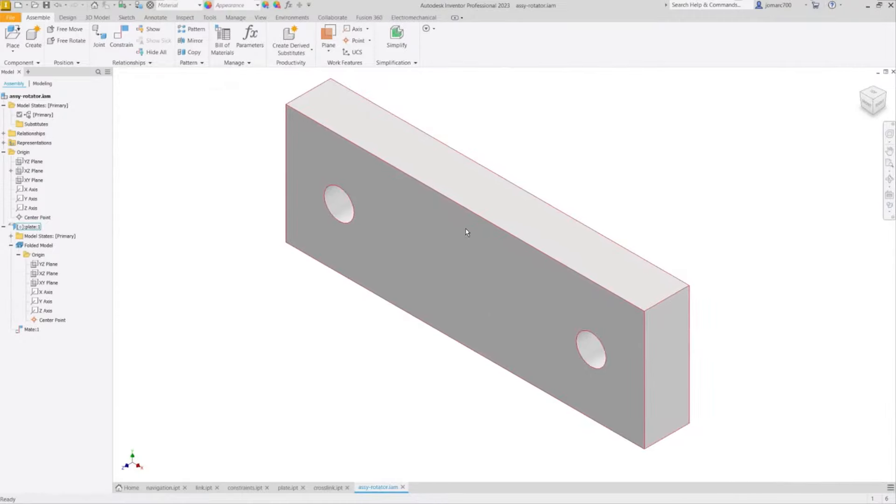
pyautogui.moveTo(460, 232); pyautogui.dragTo(470, 251)
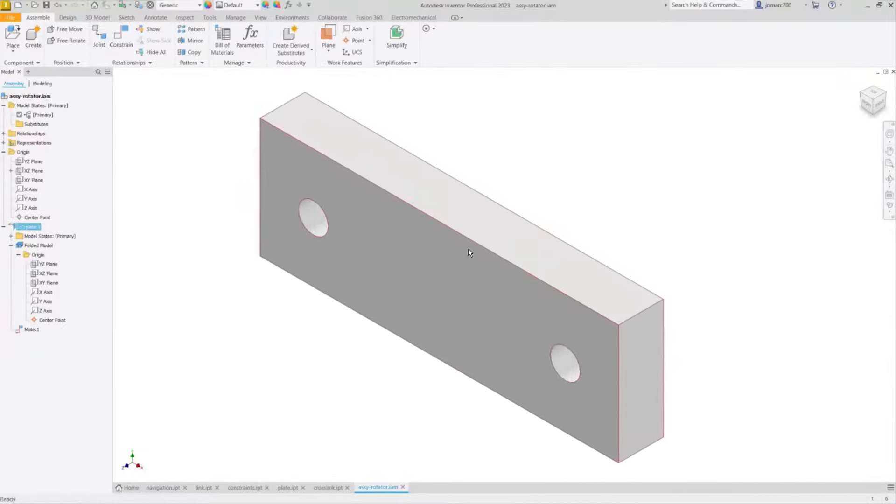
pyautogui.click(870, 105)
pyautogui.moveTo(438, 264); pyautogui.dragTo(417, 302)
pyautogui.click(481, 191)
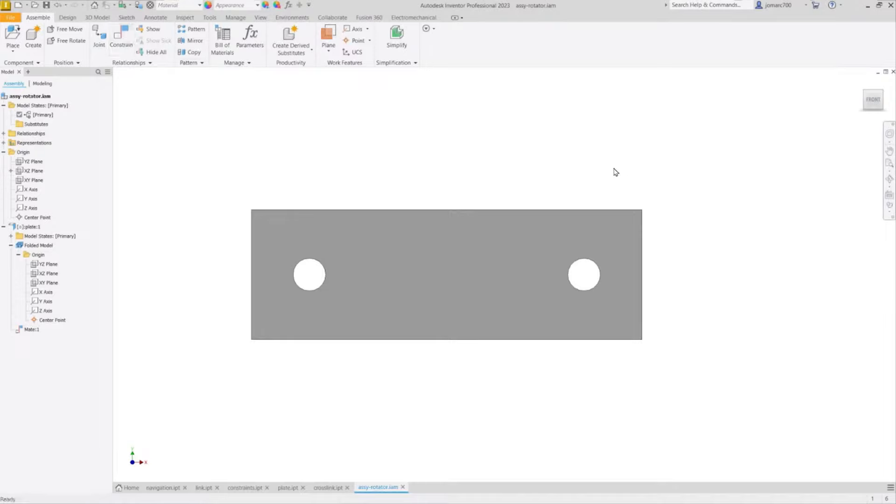
pyautogui.press('F6')
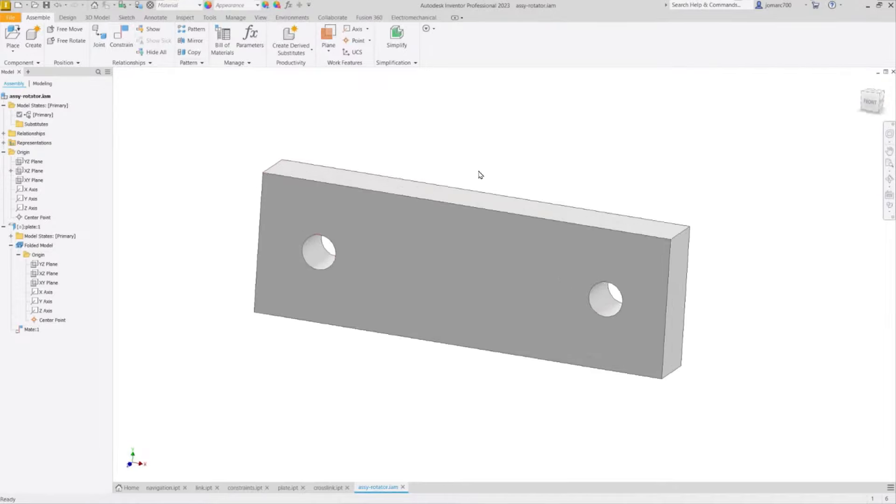
# Mate the plate's YZ Plane to the assembly's YZ Plane with 0 mm offset, and make their XY Planes flush
pyautogui.rightClick(240, 181)
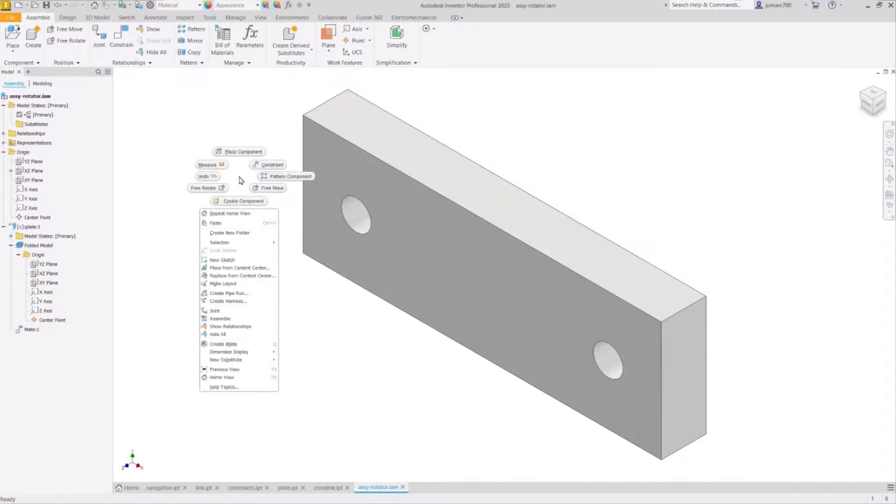
pyautogui.click(273, 168)
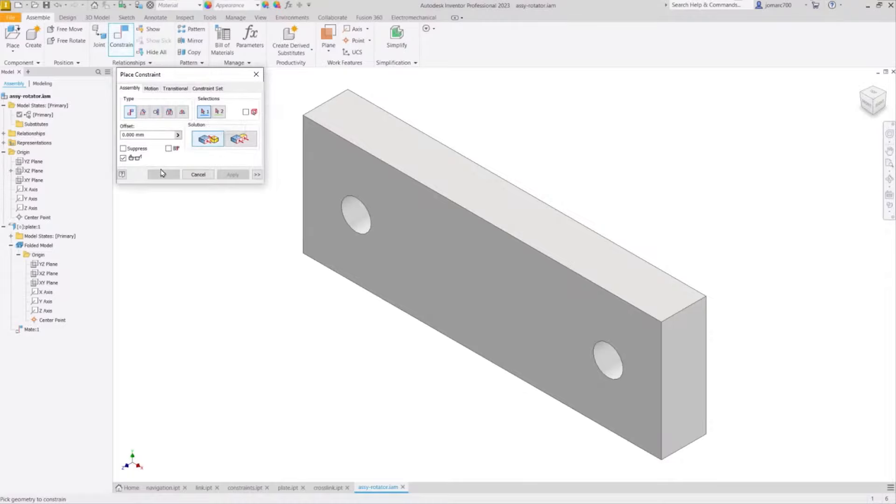
pyautogui.click(44, 267)
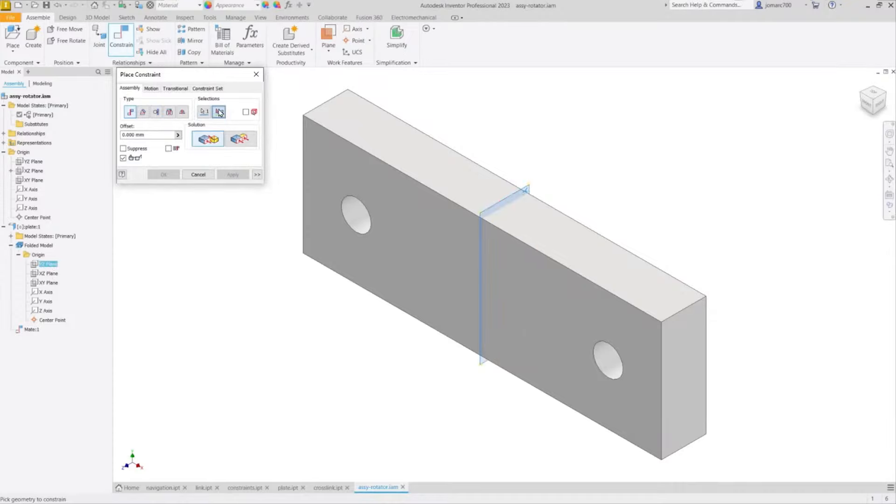
pyautogui.click(21, 163)
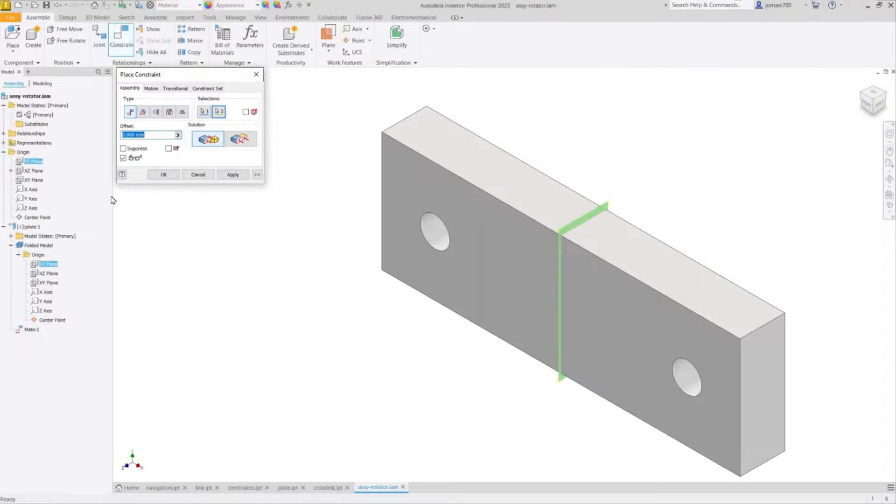
pyautogui.click(233, 174)
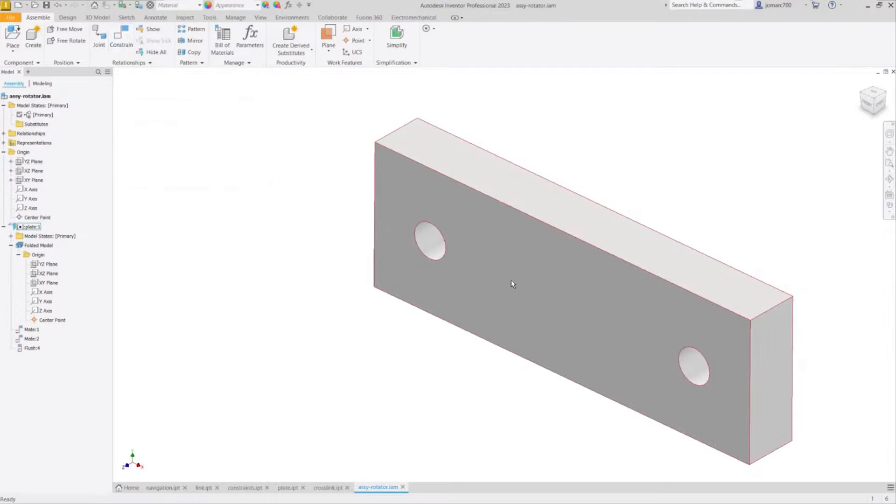
# Try to move the constrained plate to check that it is fixed, and restore the home view
pyautogui.click(531, 284)
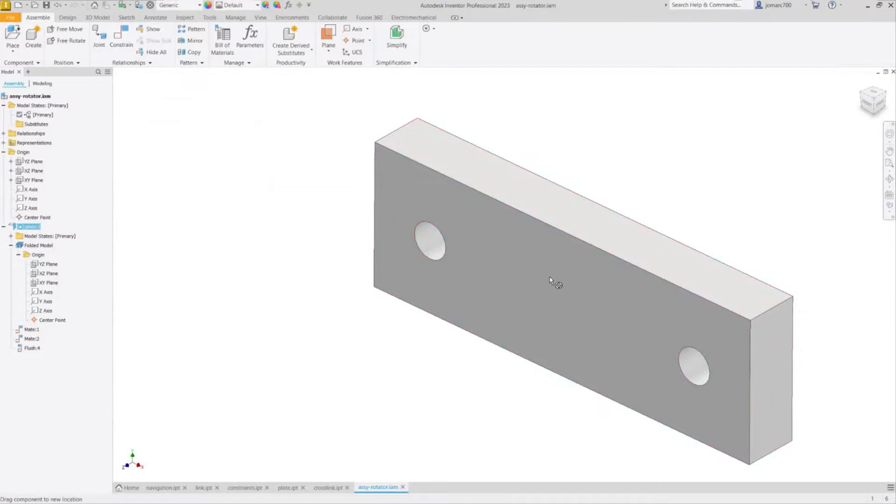
pyautogui.click(551, 124)
pyautogui.press('F6')
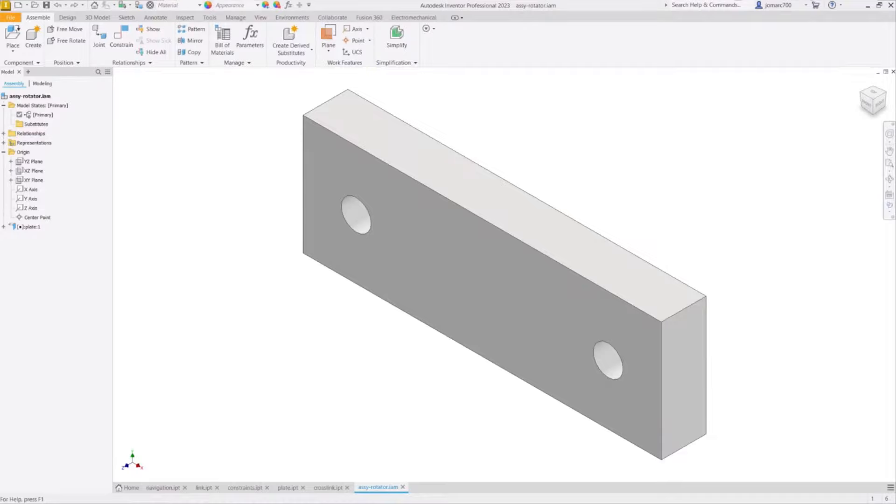
# Place crosslink.ipt and link.ipt together from the UPGearsPinions folder in File Explorer into the assembly
pyautogui.moveTo(0, 133); pyautogui.dragTo(277, 166)
pyautogui.click(431, 397)
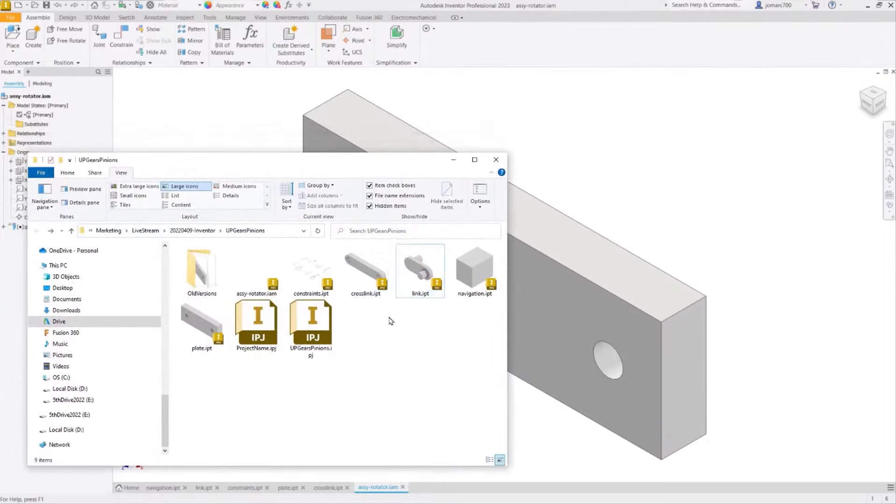
pyautogui.click(379, 290)
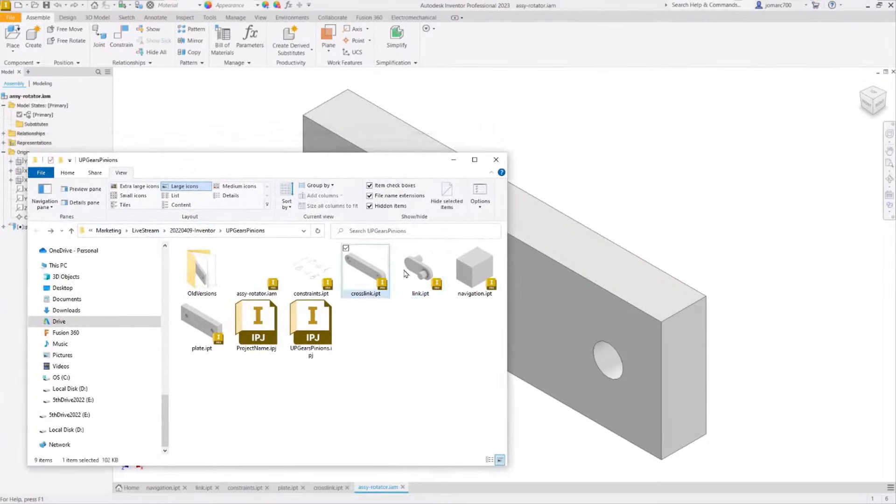
pyautogui.click(417, 272)
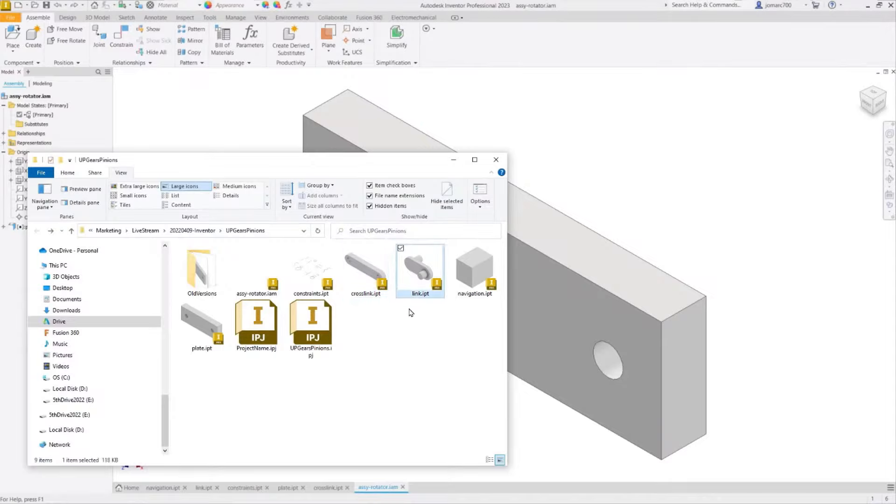
pyautogui.keyDown('ctrl'); pyautogui.click(366, 279); pyautogui.keyUp('ctrl')
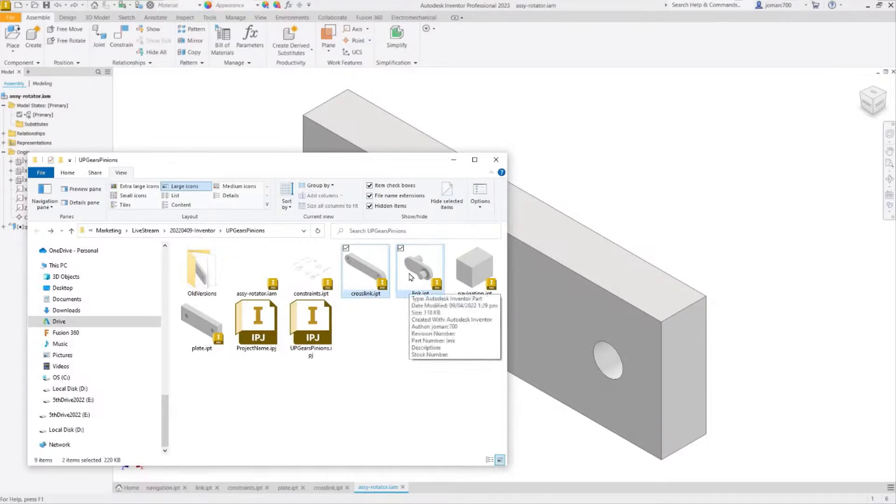
pyautogui.moveTo(410, 277); pyautogui.dragTo(633, 142)
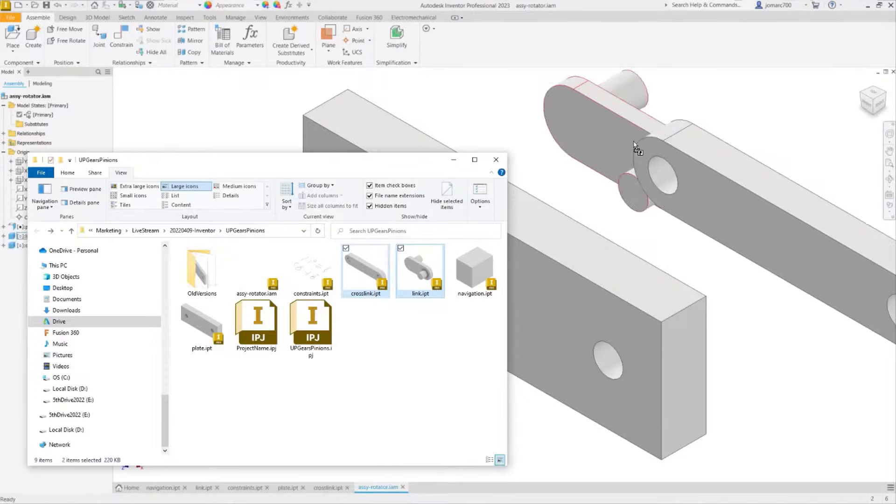
pyautogui.click(453, 160)
# Separate the new parts by moving the link beside the plate's left end and the crosslink below the plate
pyautogui.scroll(-6, 489, 156)
pyautogui.scroll(7, 491, 156)
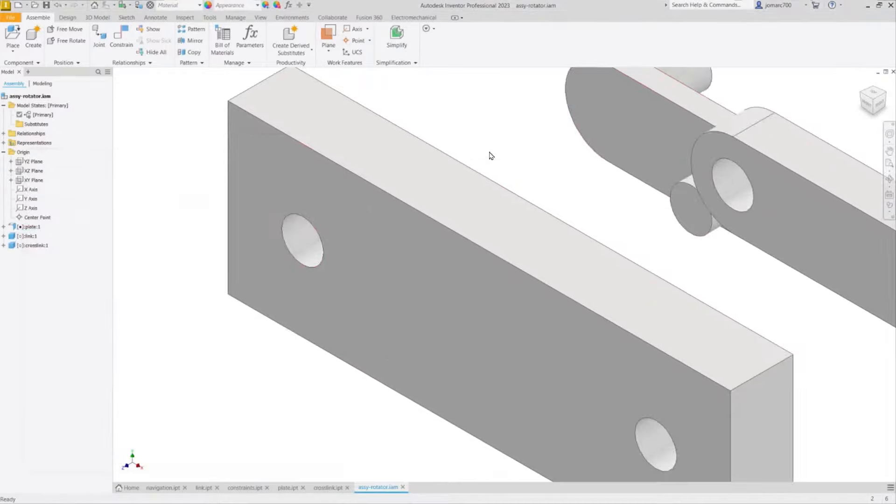
pyautogui.scroll(-4, 491, 156)
pyautogui.scroll(3, 489, 155)
pyautogui.scroll(-5, 488, 153)
pyautogui.scroll(2, 488, 159)
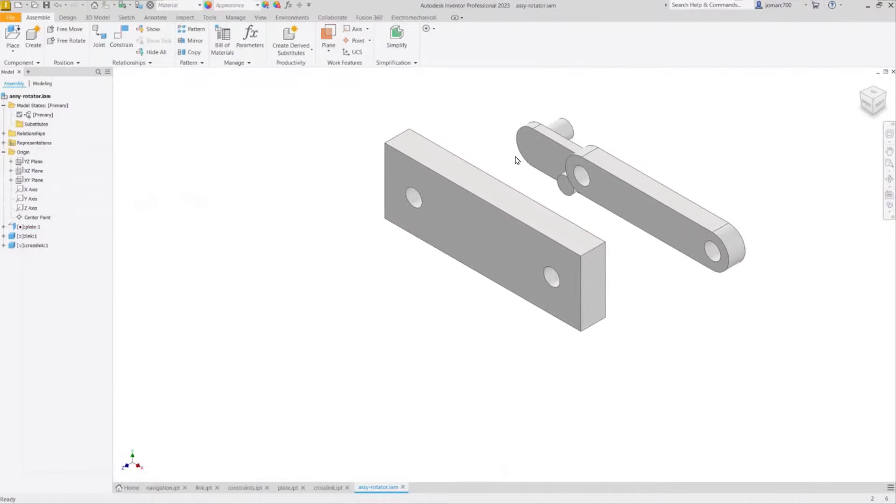
pyautogui.moveTo(538, 145); pyautogui.dragTo(273, 242)
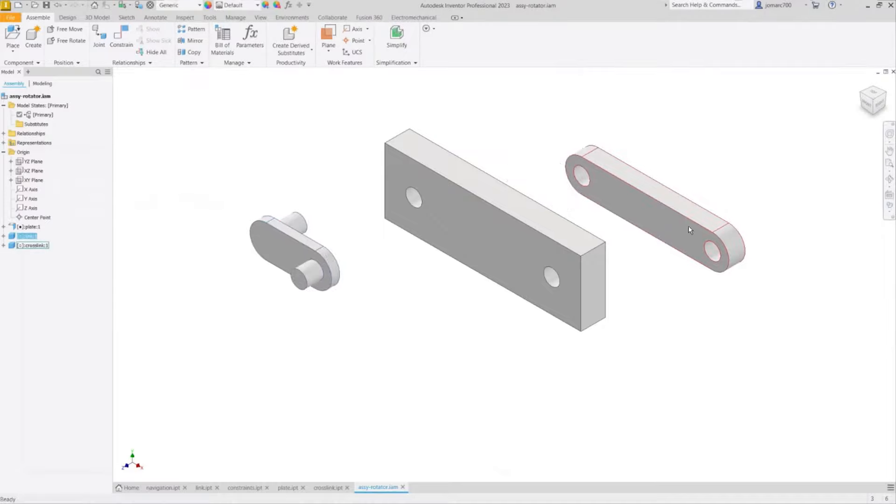
pyautogui.moveTo(688, 226); pyautogui.dragTo(541, 408)
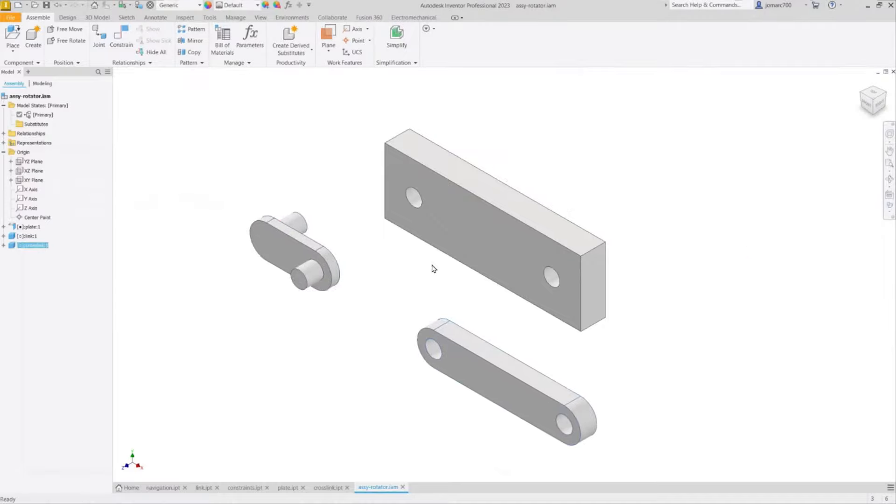
pyautogui.click(383, 286)
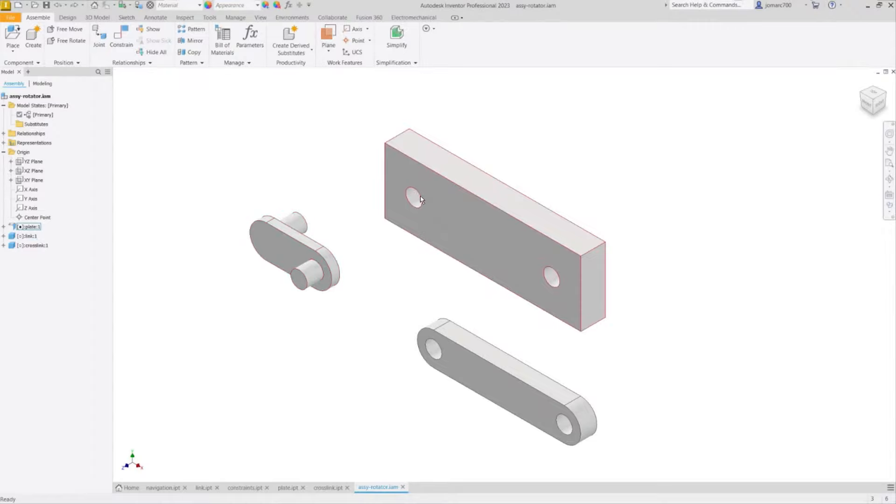
# Add an Insert constraint with 0 mm offset between the base of the link's rear pin and the plate's left hole
pyautogui.rightClick(308, 166)
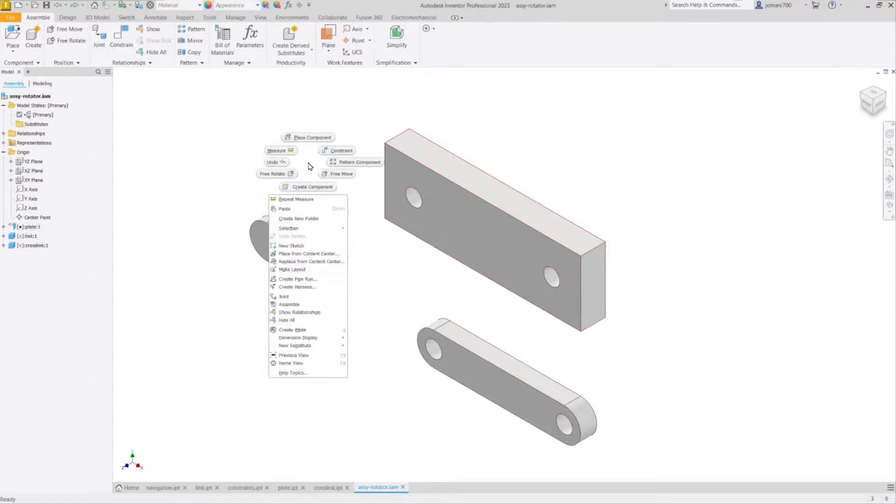
pyautogui.click(336, 152)
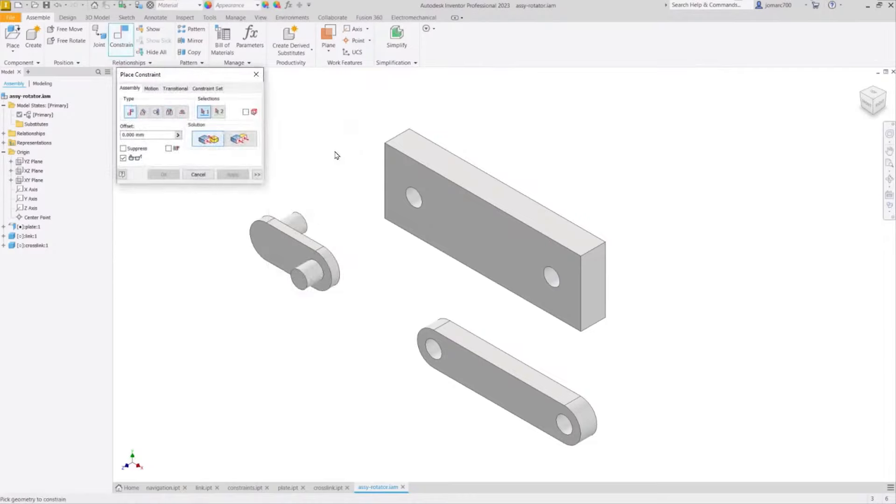
pyautogui.click(299, 229)
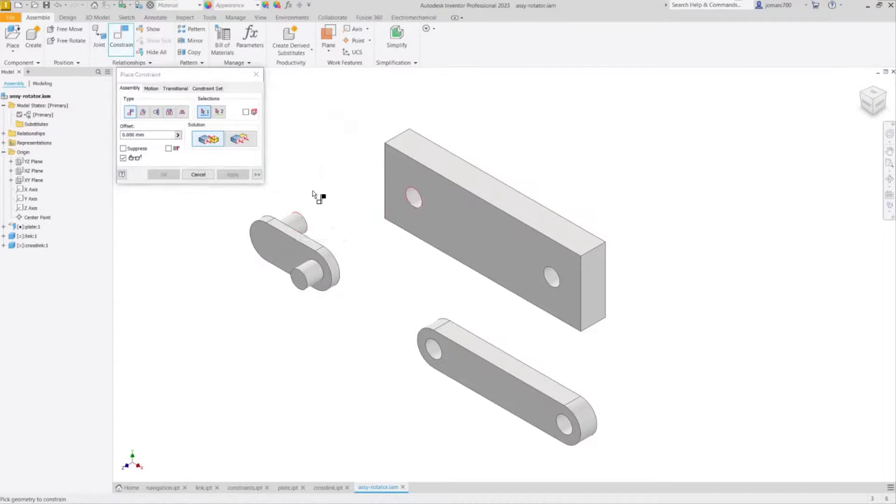
pyautogui.click(169, 113)
pyautogui.keyDown('shift'); pyautogui.moveTo(381, 239); pyautogui.dragTo(299, 244, button='middle'); pyautogui.keyUp('shift')
pyautogui.scroll(-7, 429, 128)
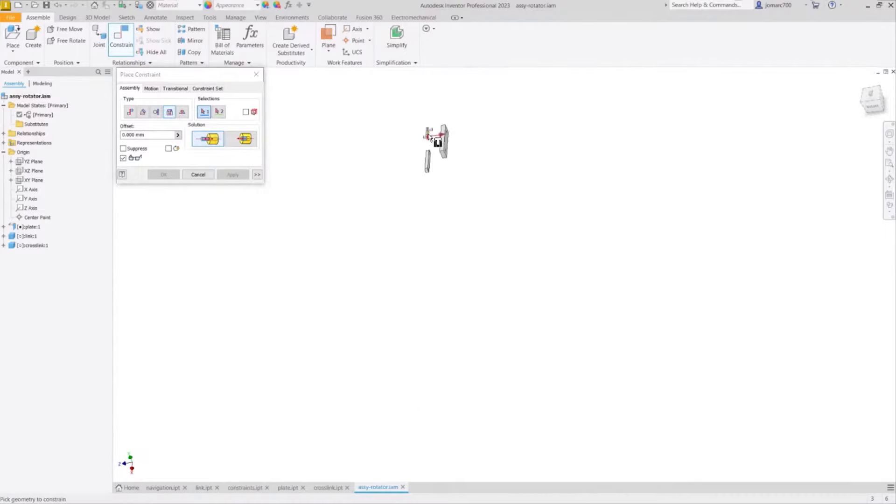
pyautogui.scroll(10, 430, 127)
pyautogui.scroll(-3, 462, 113)
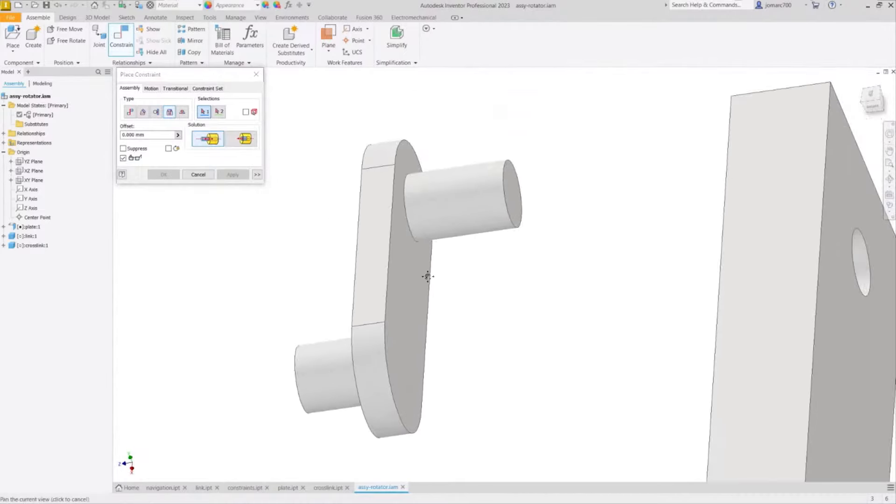
pyautogui.click(409, 231)
pyautogui.keyDown('shift'); pyautogui.moveTo(468, 278); pyautogui.dragTo(491, 402, button='middle'); pyautogui.keyUp('shift')
pyautogui.scroll(-3, 484, 212)
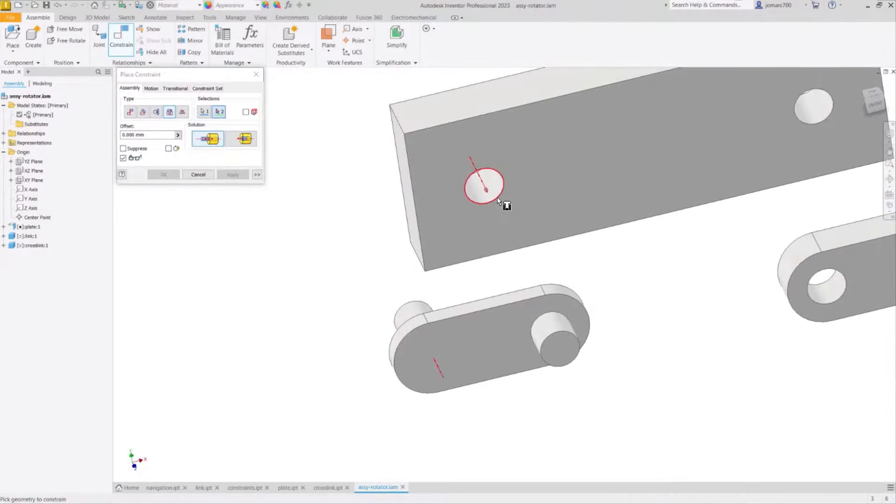
pyautogui.click(498, 201)
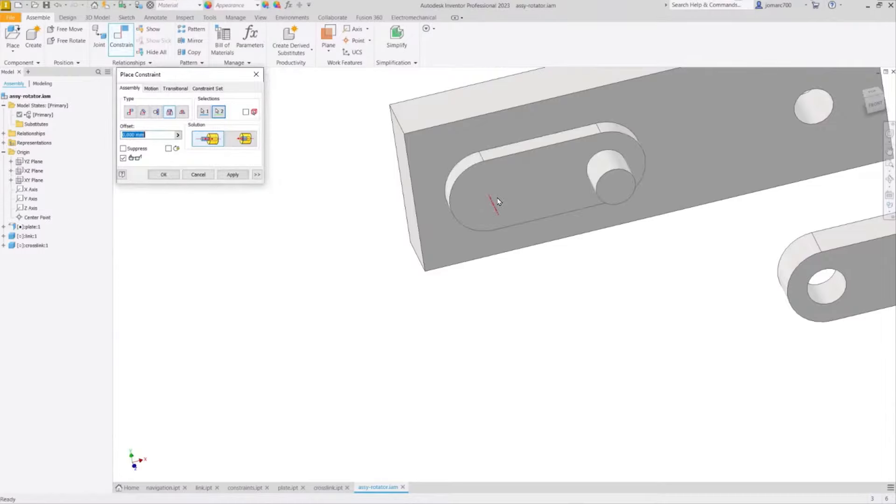
pyautogui.scroll(-3, 496, 216)
pyautogui.keyDown('shift'); pyautogui.moveTo(496, 217); pyautogui.dragTo(461, 226, button='middle'); pyautogui.keyUp('shift')
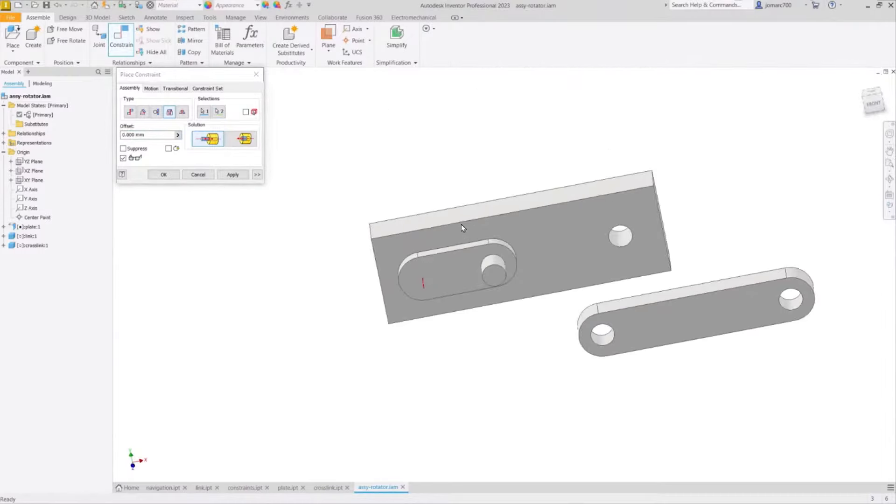
pyautogui.press('F6')
pyautogui.click(163, 176)
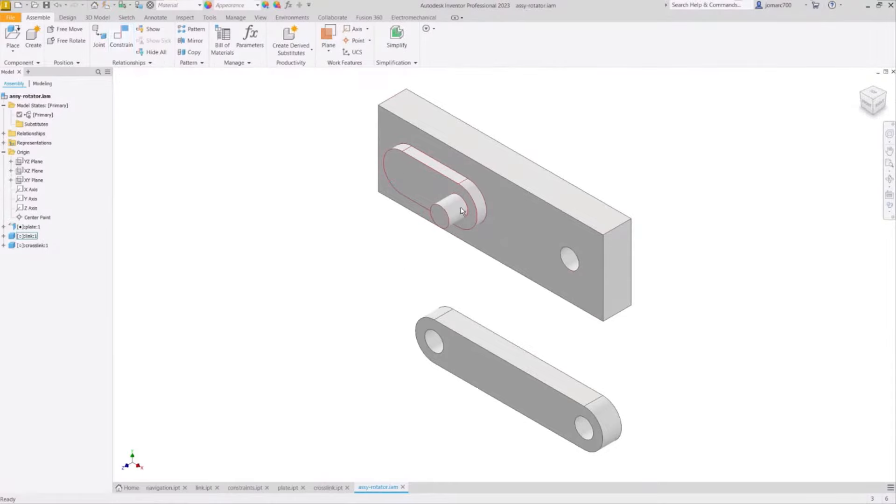
# Swing the inserted link upright about its pin and add a second copy of the link to the assembly
pyautogui.moveTo(459, 210); pyautogui.dragTo(308, 210)
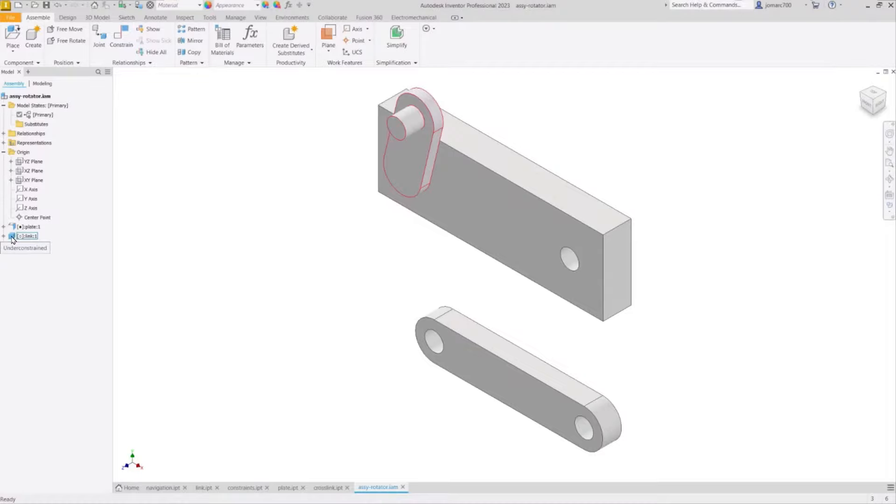
pyautogui.moveTo(12, 239); pyautogui.dragTo(282, 281)
# Add an Insert constraint with 0 mm offset between the second link's rear pin and the plate's right hole
pyautogui.keyDown('shift'); pyautogui.moveTo(321, 227); pyautogui.dragTo(256, 218, button='middle'); pyautogui.keyUp('shift')
pyautogui.rightClick(375, 165)
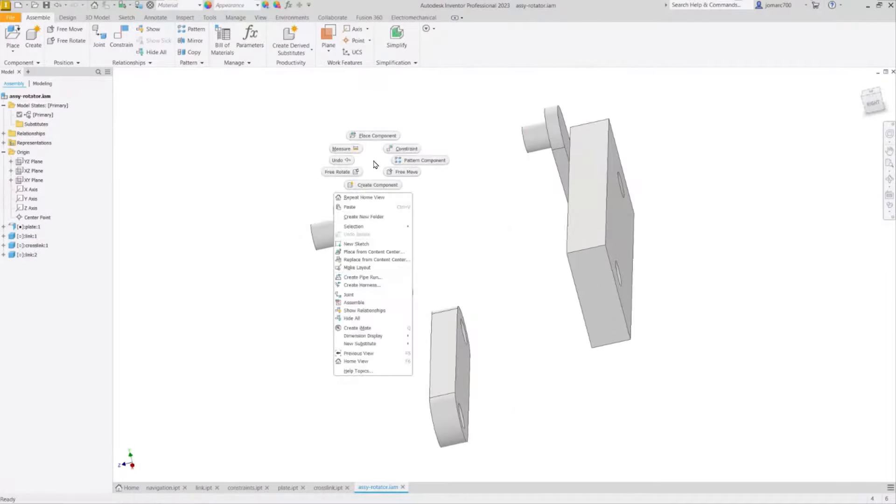
pyautogui.click(400, 150)
pyautogui.scroll(3, 374, 259)
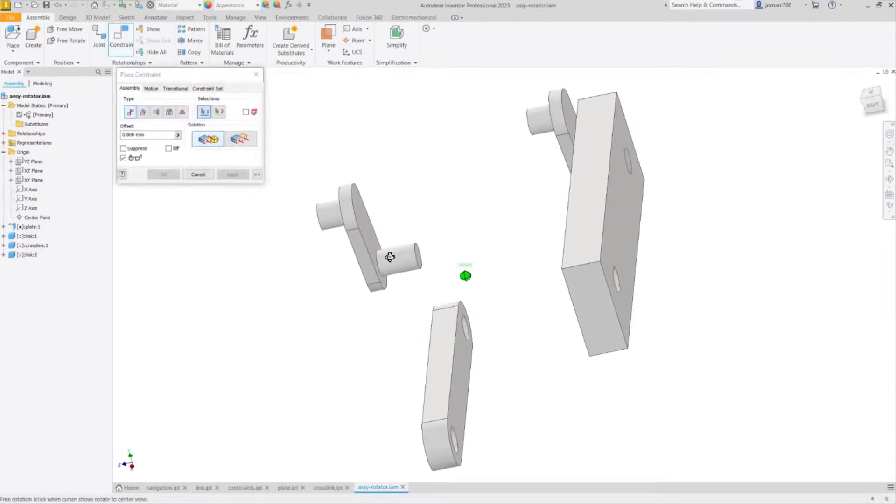
pyautogui.click(170, 115)
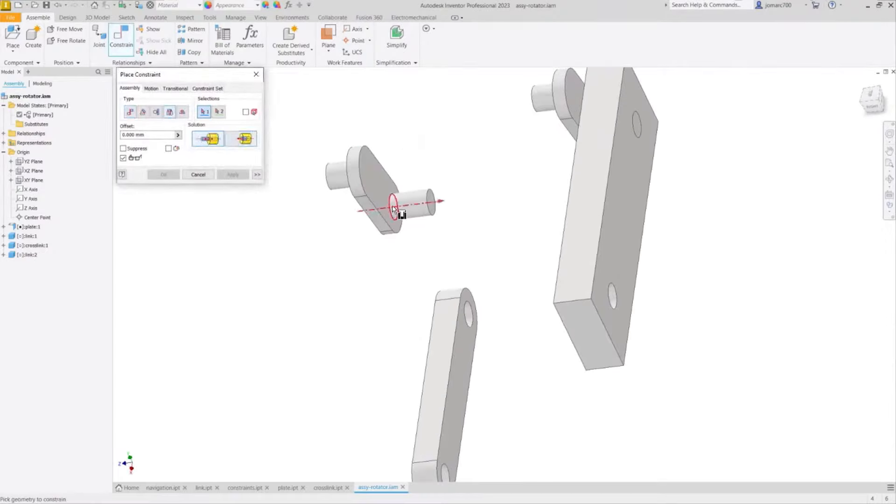
pyautogui.scroll(-5, 392, 208)
pyautogui.scroll(5, 390, 206)
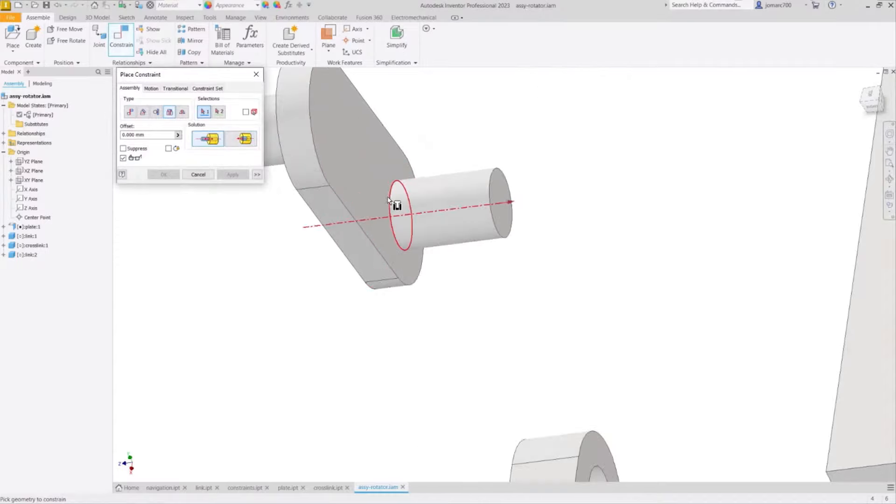
pyautogui.click(392, 200)
pyautogui.scroll(-5, 404, 180)
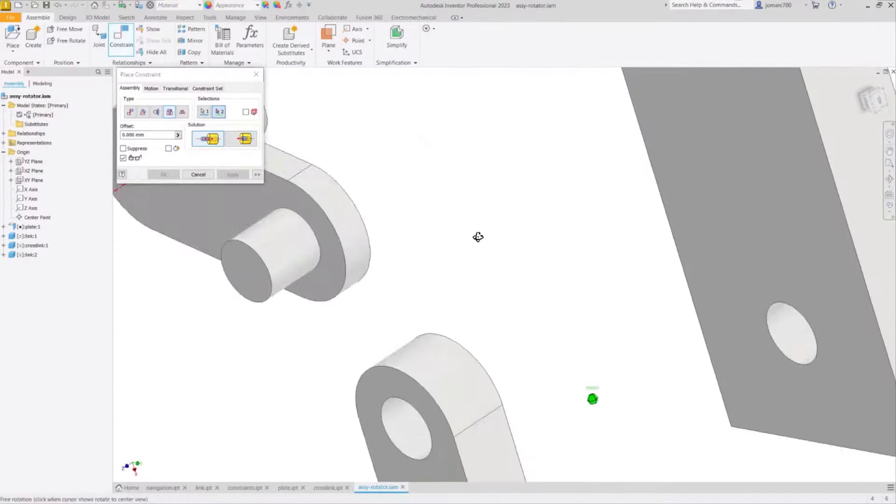
pyautogui.scroll(-2, 404, 181)
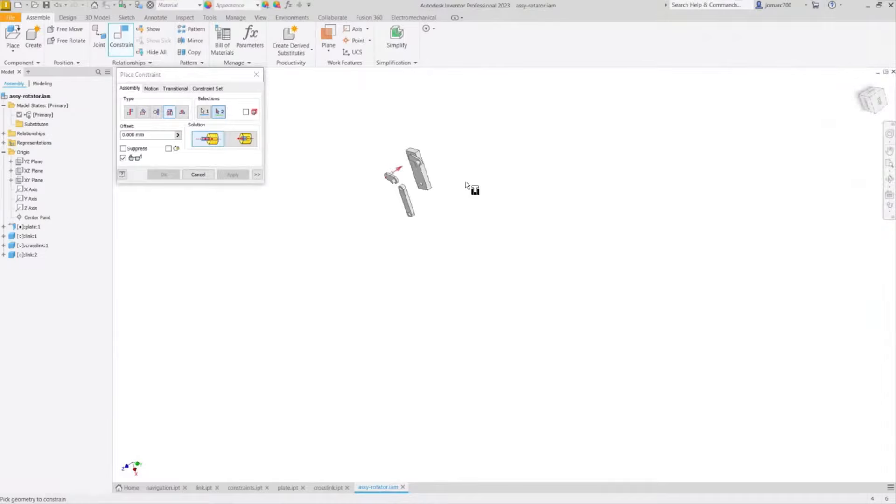
pyautogui.scroll(8, 466, 185)
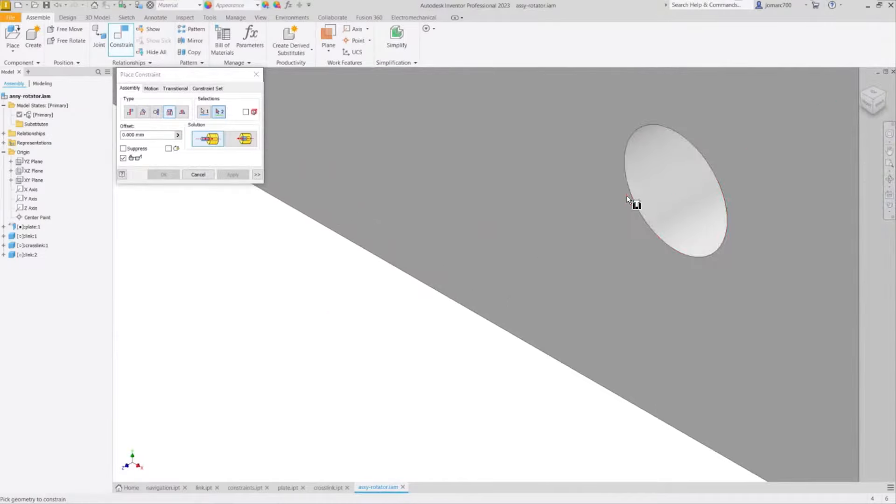
pyautogui.click(631, 196)
pyautogui.scroll(-8, 579, 211)
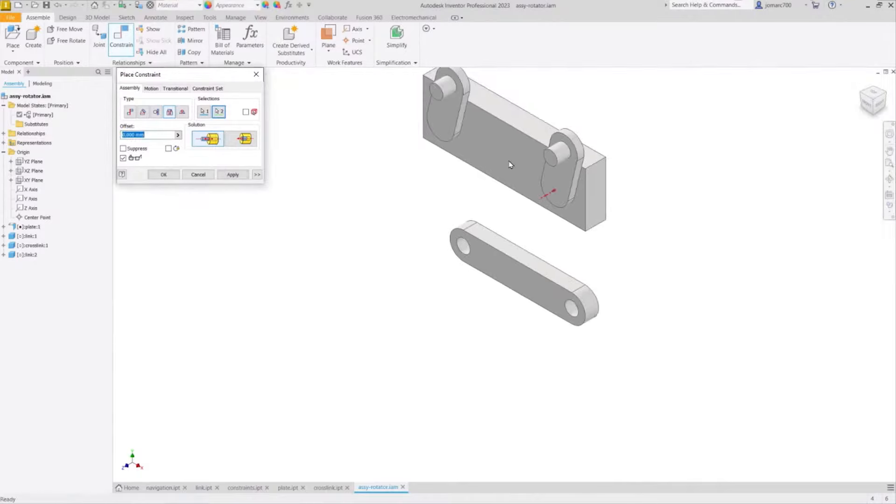
pyautogui.scroll(2, 325, 249)
pyautogui.moveTo(401, 221); pyautogui.dragTo(363, 212, button='middle')
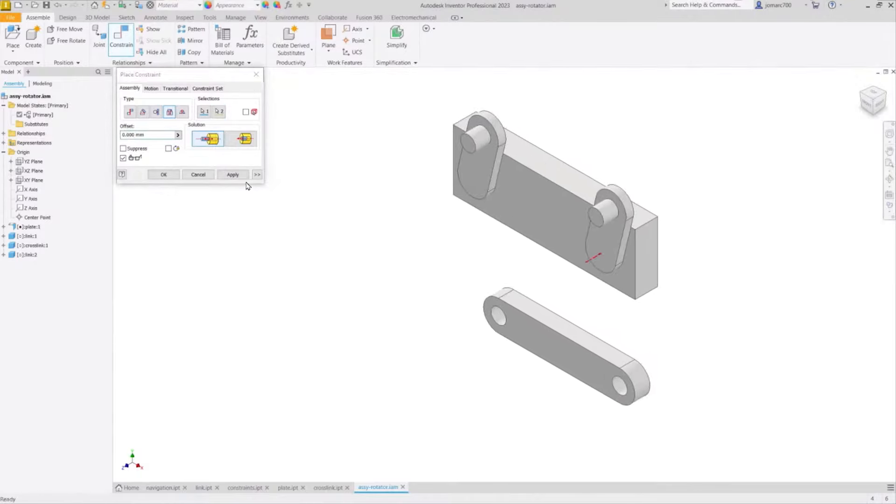
pyautogui.click(233, 176)
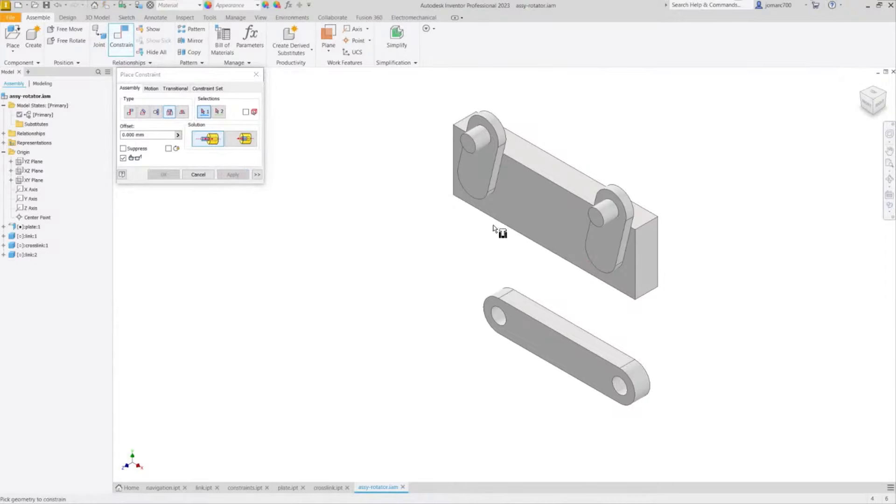
# Insert one end hole of the crosslink onto the left link's front pin with 0 mm offset
pyautogui.moveTo(500, 230)
pyautogui.keyDown('shift'); pyautogui.mouseDown(button='middle')
pyautogui.moveTo(442, 204)
pyautogui.moveTo(372, 208)
pyautogui.moveTo(401, 220)
pyautogui.moveTo(548, 231)
pyautogui.moveTo(588, 292)
pyautogui.moveTo(556, 272)
pyautogui.mouseUp(button='middle'); pyautogui.keyUp('shift')
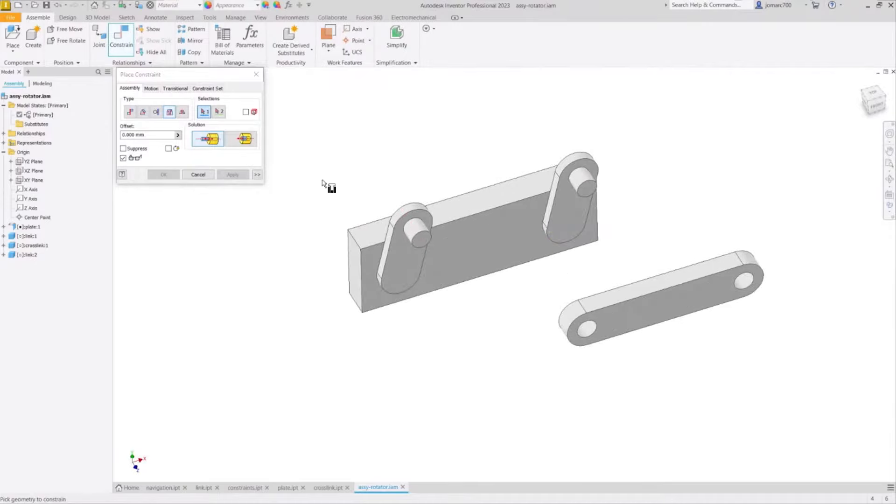
pyautogui.moveTo(645, 348)
pyautogui.keyDown('shift'); pyautogui.mouseDown(button='middle')
pyautogui.moveTo(716, 346)
pyautogui.moveTo(711, 355)
pyautogui.mouseUp(button='middle'); pyautogui.keyUp('shift')
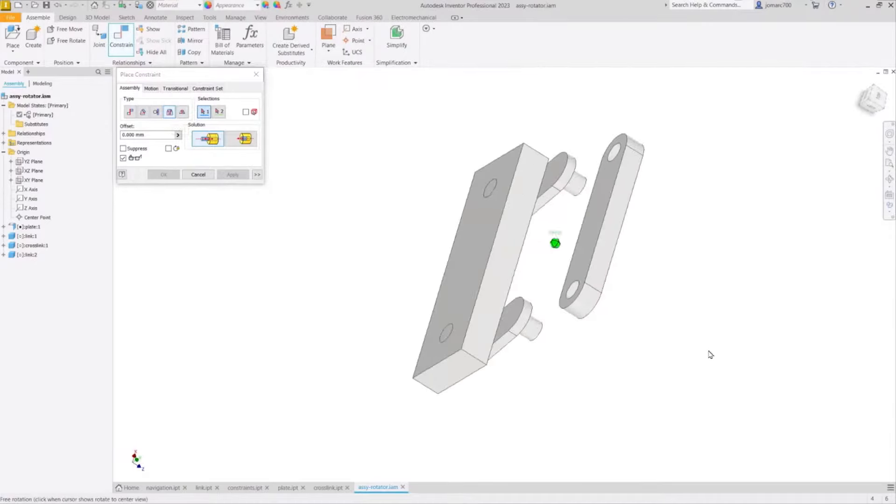
pyautogui.click(578, 285)
pyautogui.keyDown('shift'); pyautogui.moveTo(578, 280); pyautogui.dragTo(406, 127, button='middle'); pyautogui.keyUp('shift')
pyautogui.click(428, 165)
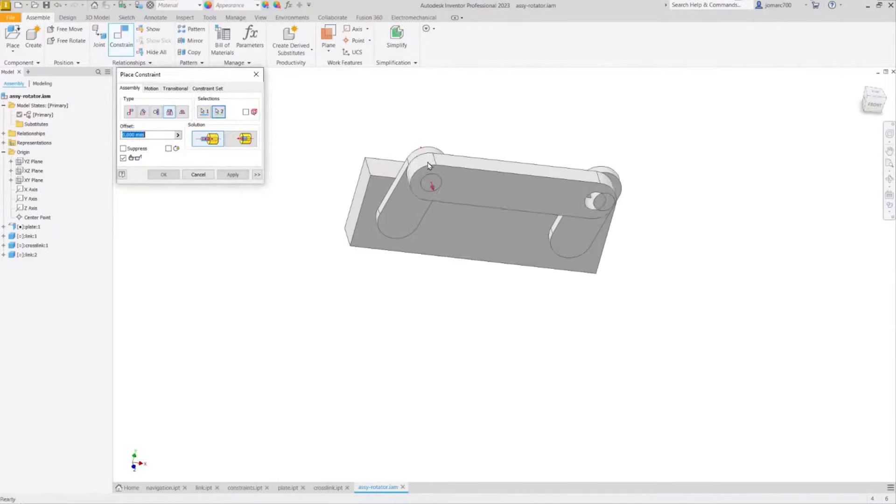
pyautogui.keyDown('shift'); pyautogui.moveTo(447, 192); pyautogui.dragTo(424, 170, button='middle'); pyautogui.keyUp('shift')
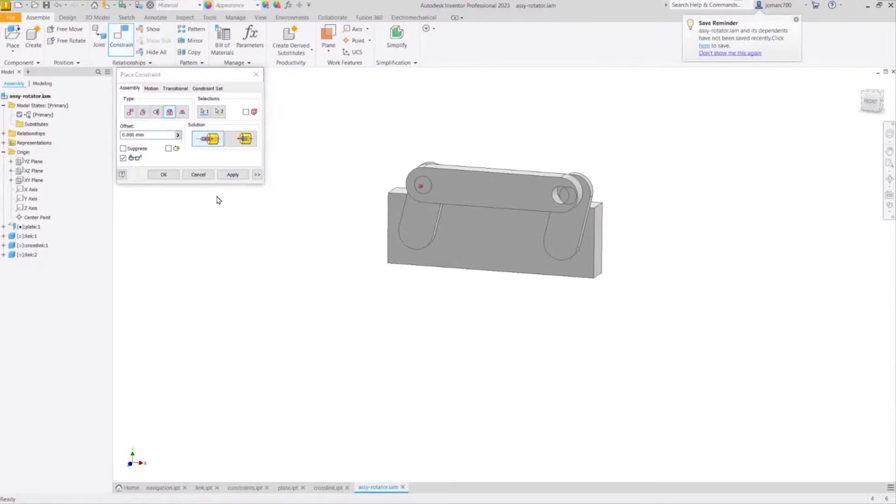
pyautogui.click(164, 174)
# Swing the crosslink upward about the left link's pin so its free end clears the right link, and restore the home view
pyautogui.moveTo(517, 182); pyautogui.dragTo(498, 133)
pyautogui.moveTo(530, 155); pyautogui.dragTo(514, 198, button='middle')
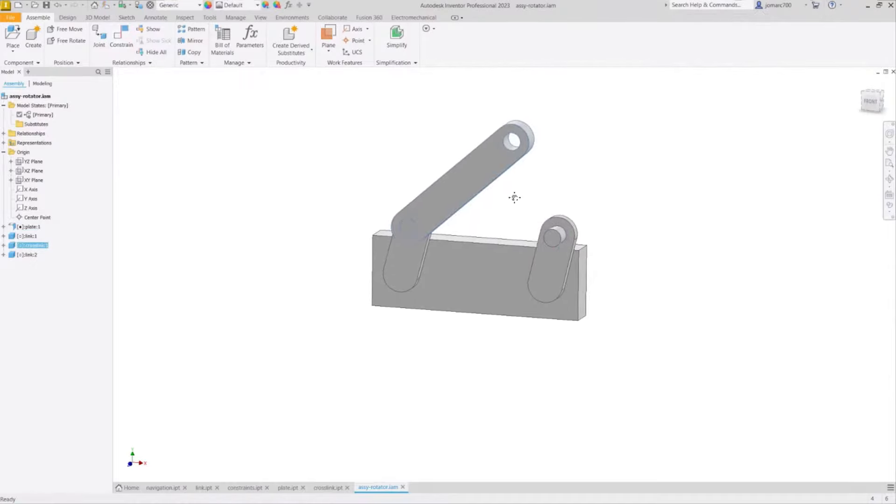
pyautogui.press('F6')
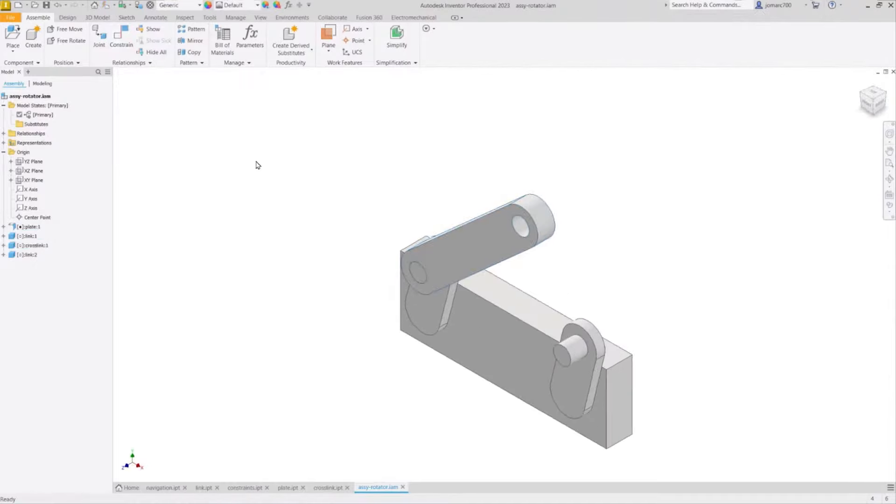
# Insert the crosslink's free end hole onto the right link's front pin with 0 mm offset
pyautogui.rightClick(257, 164)
pyautogui.click(296, 153)
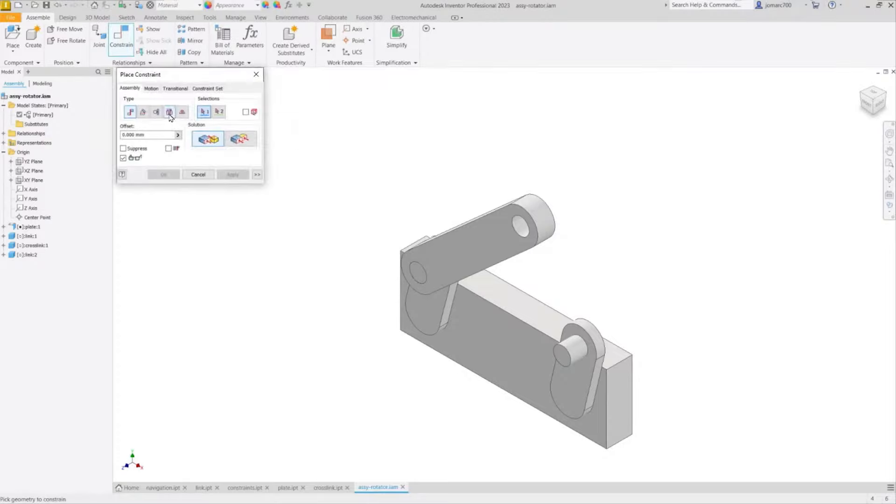
pyautogui.click(170, 112)
pyautogui.keyDown('shift'); pyautogui.moveTo(516, 244); pyautogui.dragTo(576, 230, button='middle'); pyautogui.keyUp('shift')
pyautogui.click(441, 183)
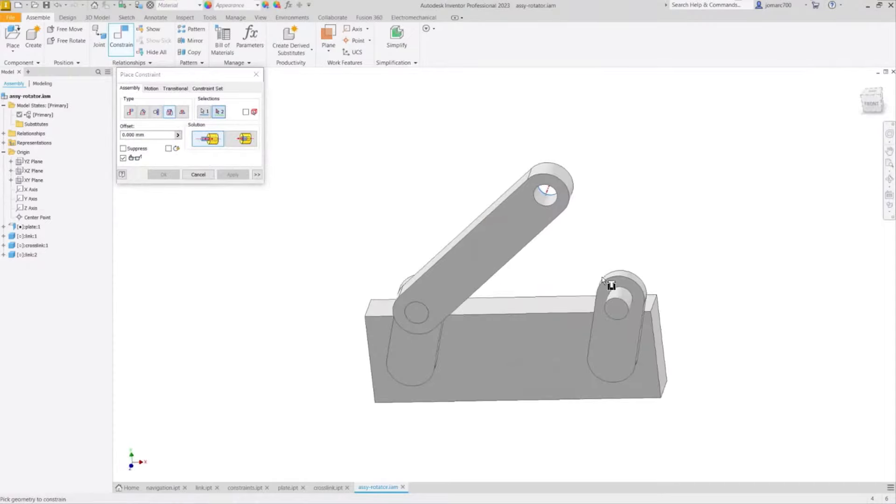
pyautogui.click(622, 293)
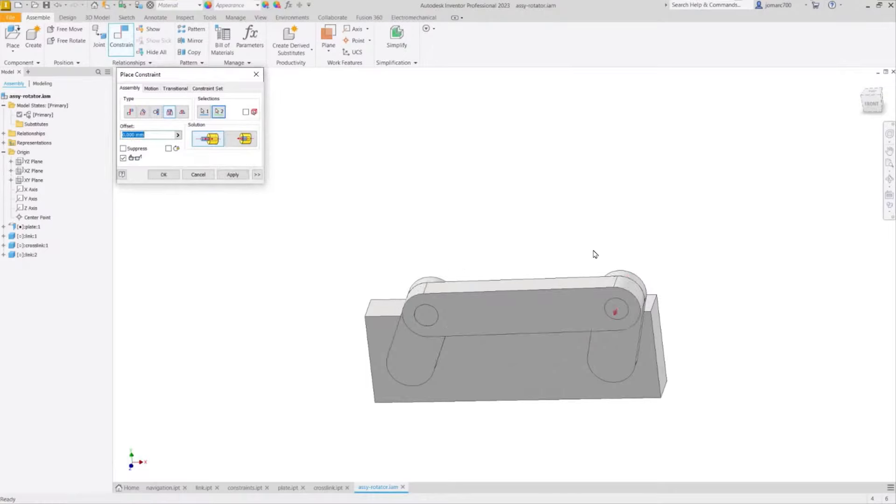
pyautogui.click(163, 175)
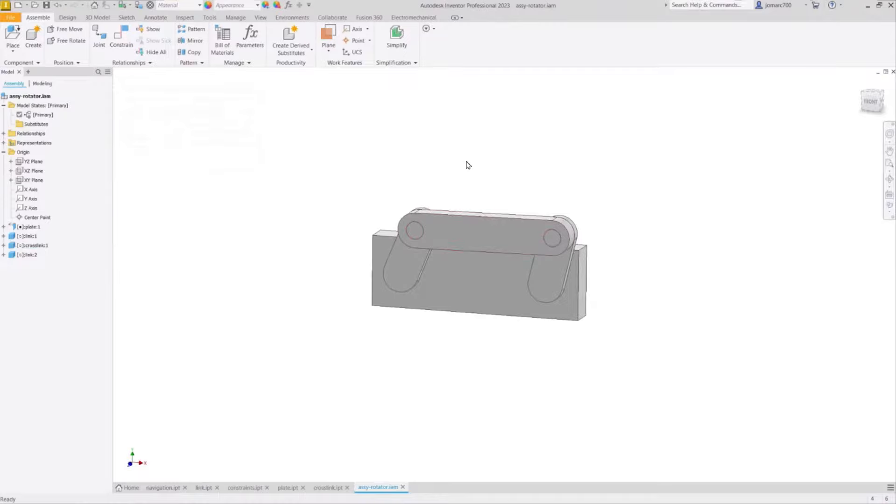
# Swing the crosslink around to check that both links rotate together on the plate, and restore the home view
pyautogui.press('F6')
pyautogui.moveTo(487, 244); pyautogui.dragTo(496, 150)
pyautogui.keyDown('shift'); pyautogui.moveTo(496, 149); pyautogui.dragTo(485, 184, button='middle'); pyautogui.keyUp('shift')
pyautogui.moveTo(486, 183); pyautogui.dragTo(373, 160)
pyautogui.press('F6')
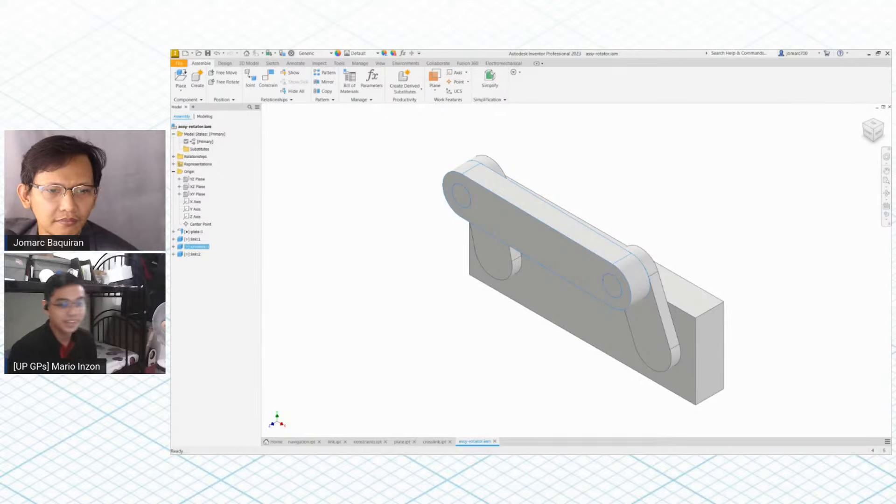
# Switch to Chrome and show the LinkedIn Autodesk Inventor Assessment page, returning to the StreamYard giveaway page
pyautogui.hotkey('alt', 'Tab')
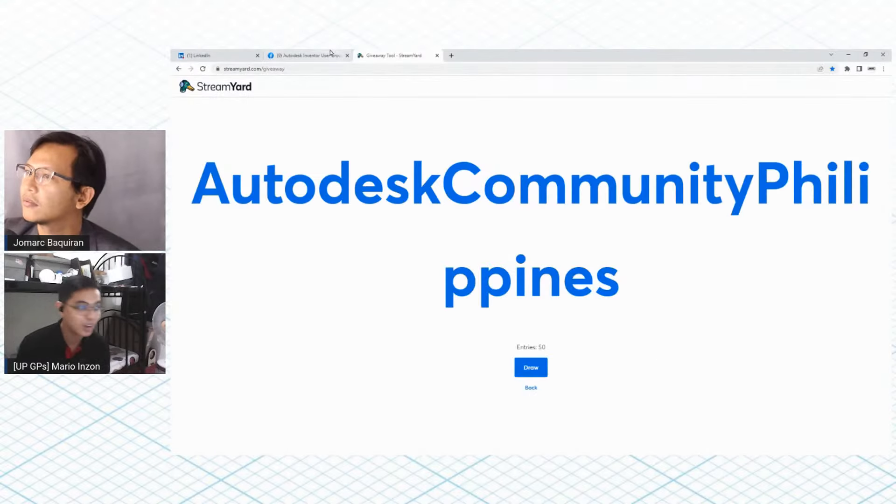
pyautogui.click(330, 55)
pyautogui.click(227, 55)
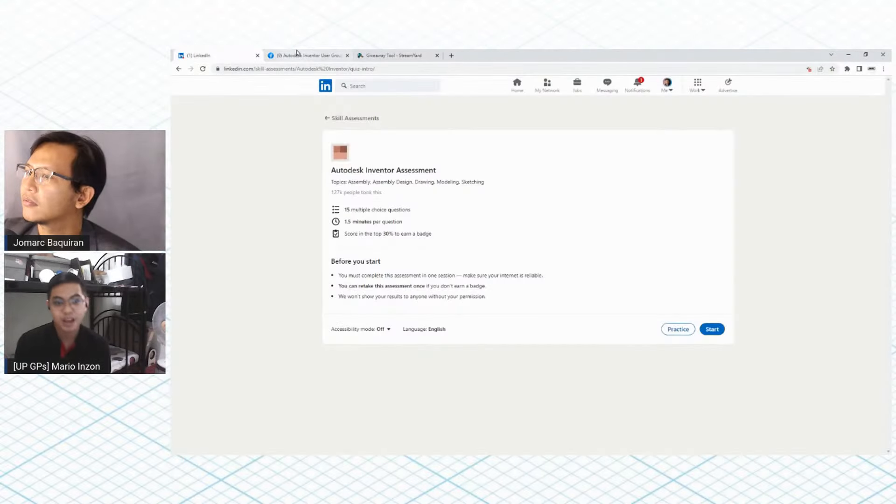
pyautogui.click(373, 55)
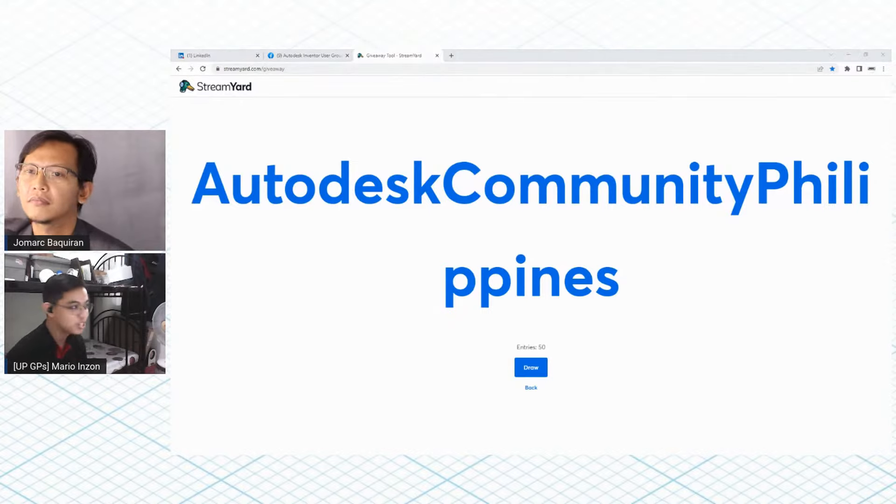
# Open education.digitalcreativeslearning.com in a new browser tab and bring its course list into view
pyautogui.click(451, 55)
pyautogui.write('ed')
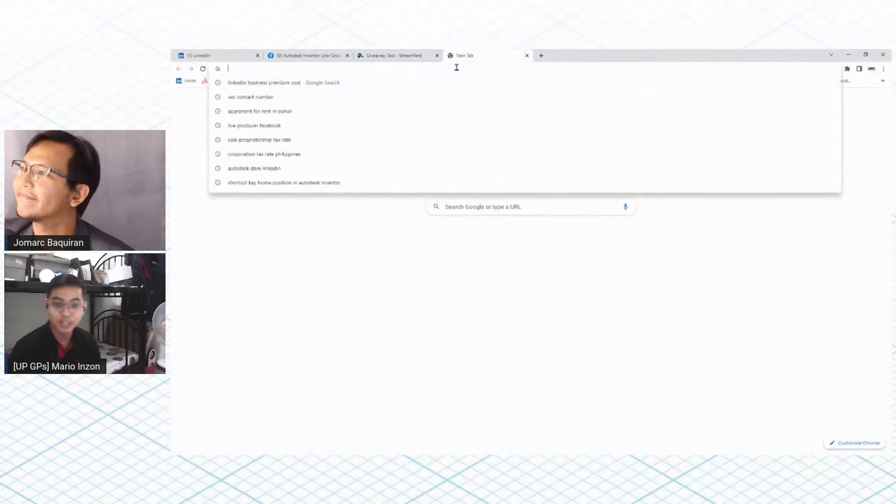
pyautogui.press('Return')
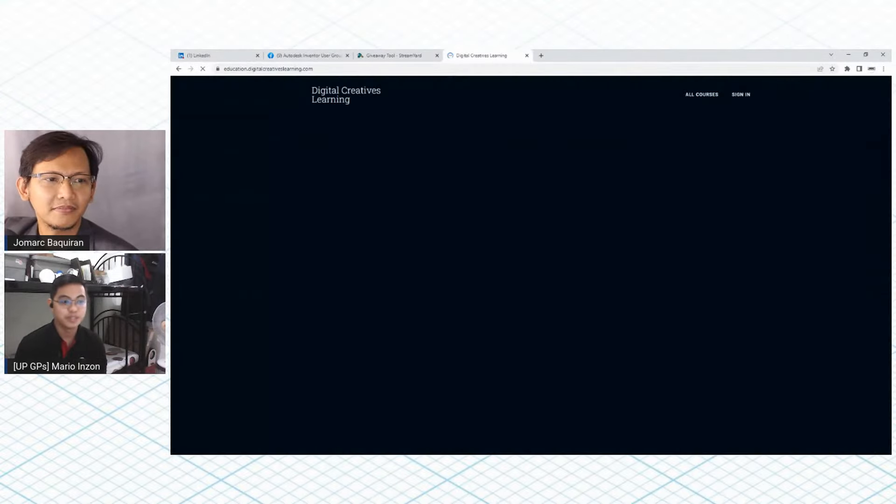
pyautogui.scroll(-5, 414, 282)
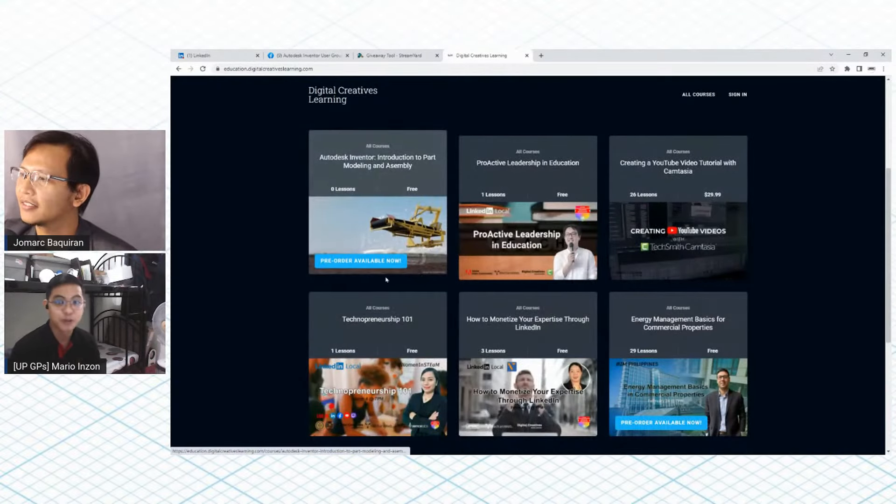
# Open the course "Autodesk Inventor: Introduction to Part Modeling and Asembly" in its own browser tab and show it
pyautogui.rightClick(364, 224)
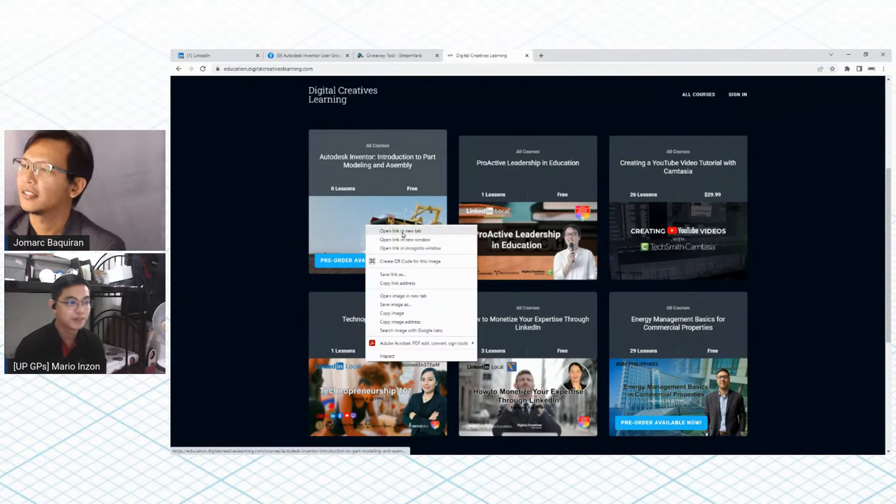
pyautogui.click(400, 232)
pyautogui.click(578, 55)
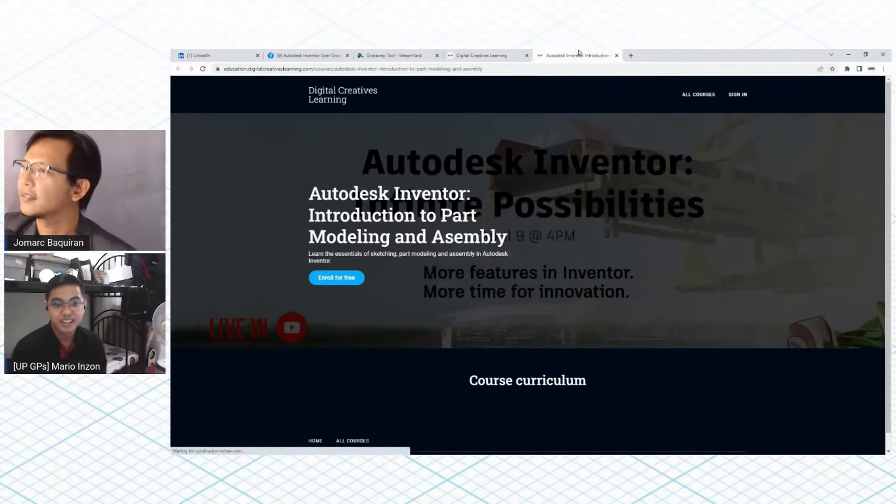
# Select the course page's web address, check the LinkedIn assessment page, and return to the Inventor course page
pyautogui.click(492, 69)
pyautogui.click(216, 55)
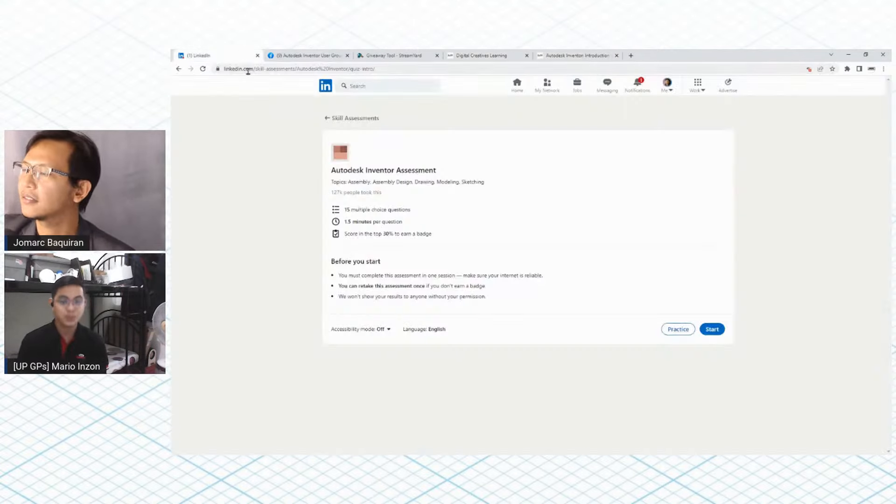
pyautogui.click(584, 54)
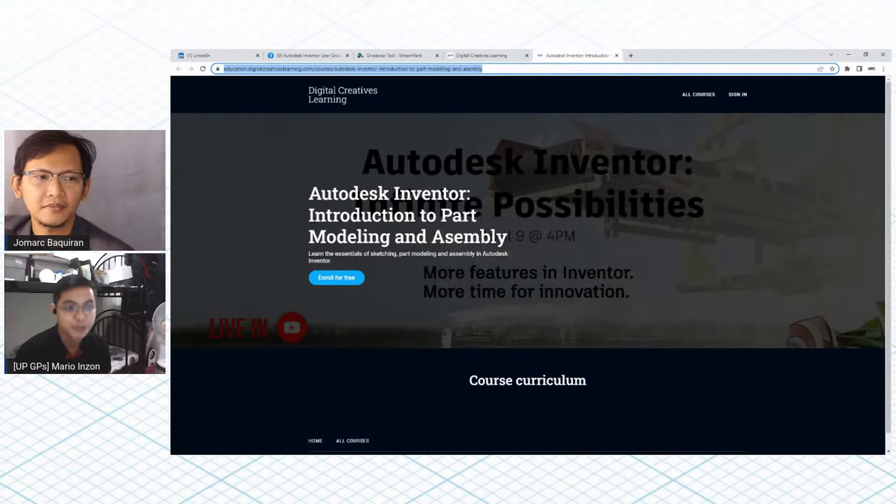
pyautogui.hotkey('alt', 'Tab')
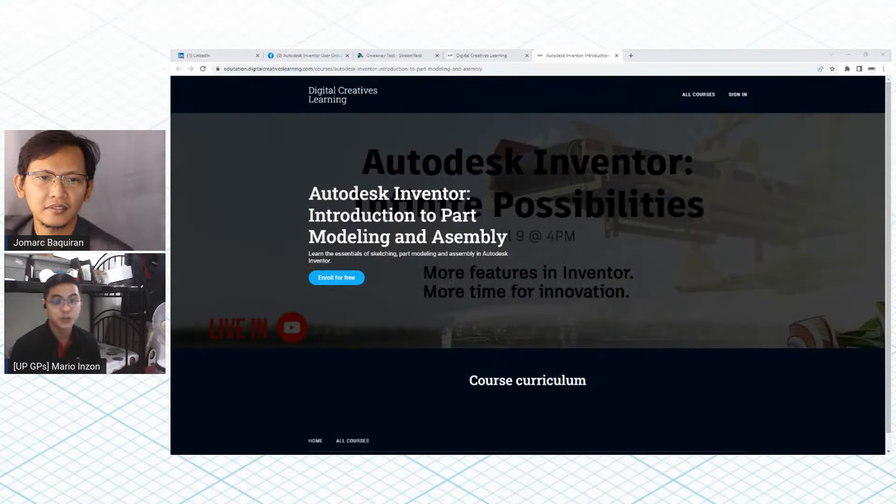